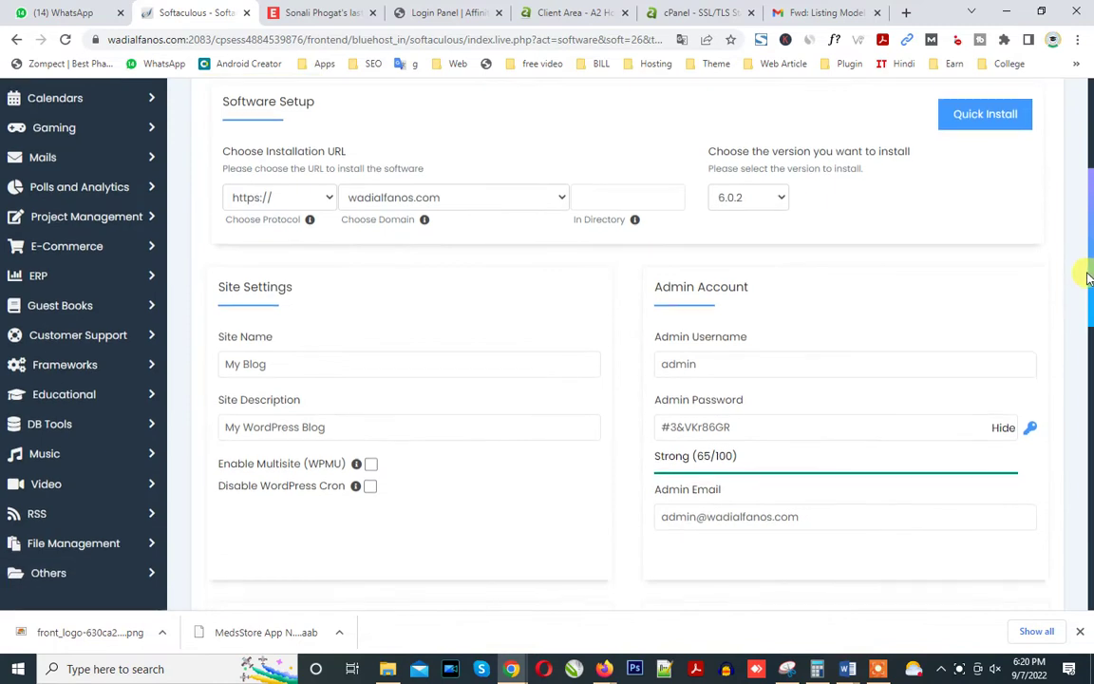
# Target grocery.wadialfanos.com and change the install directory to 'emod'.
pyautogui.click(435, 199)
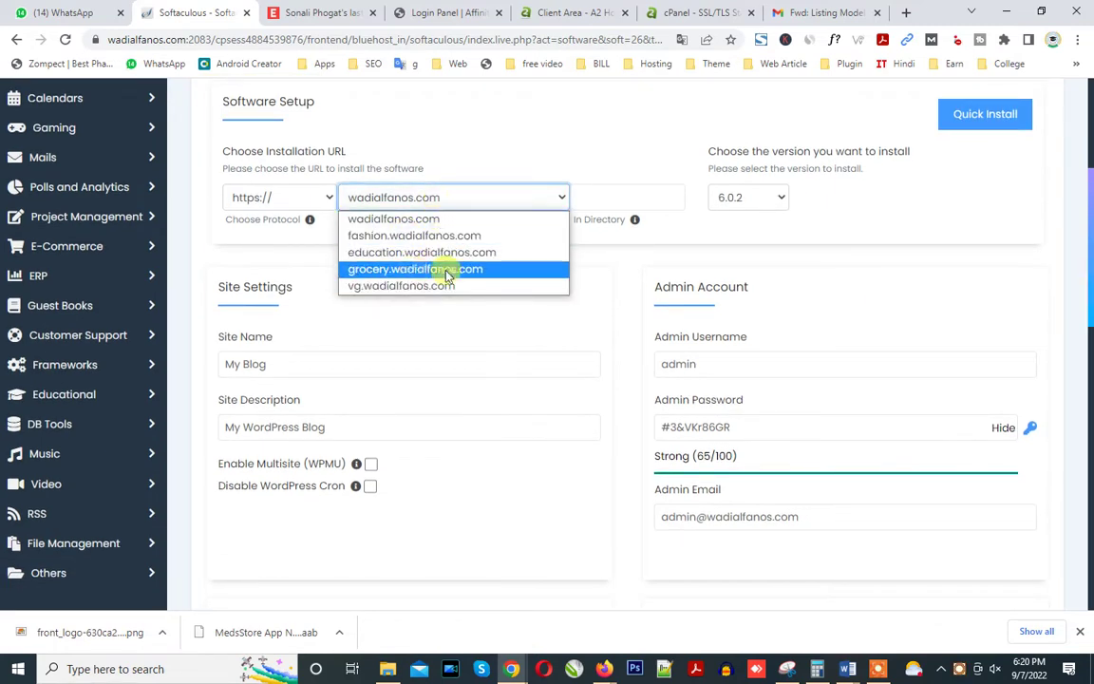
pyautogui.click(423, 270)
pyautogui.click(610, 194)
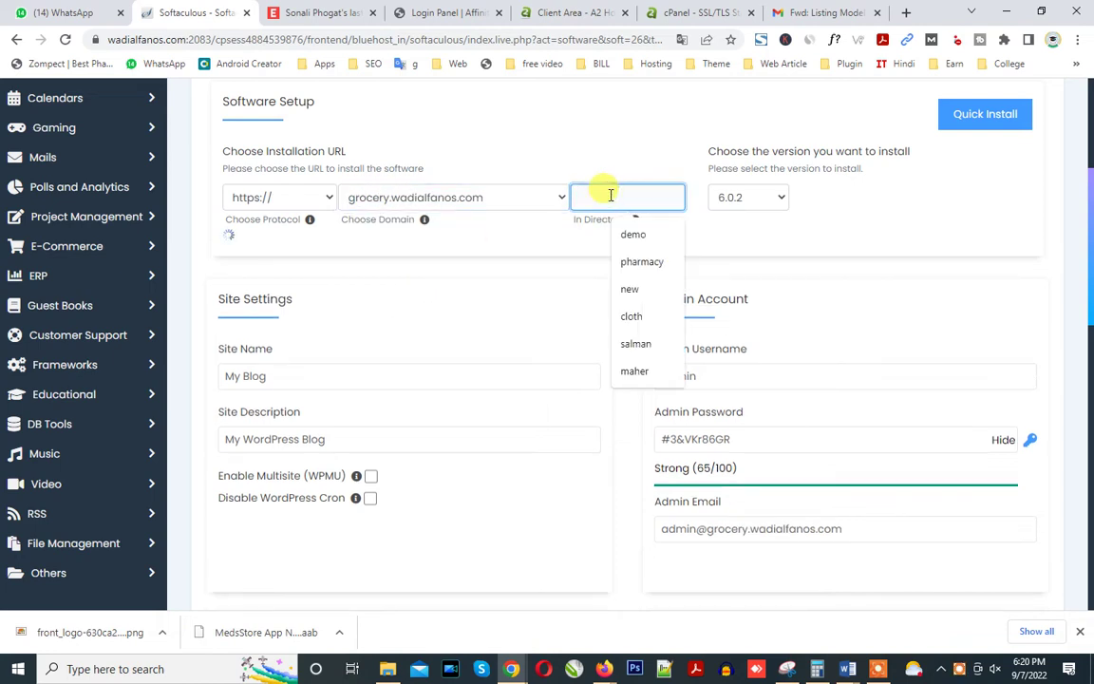
pyautogui.write('demo')
pyautogui.click(915, 223)
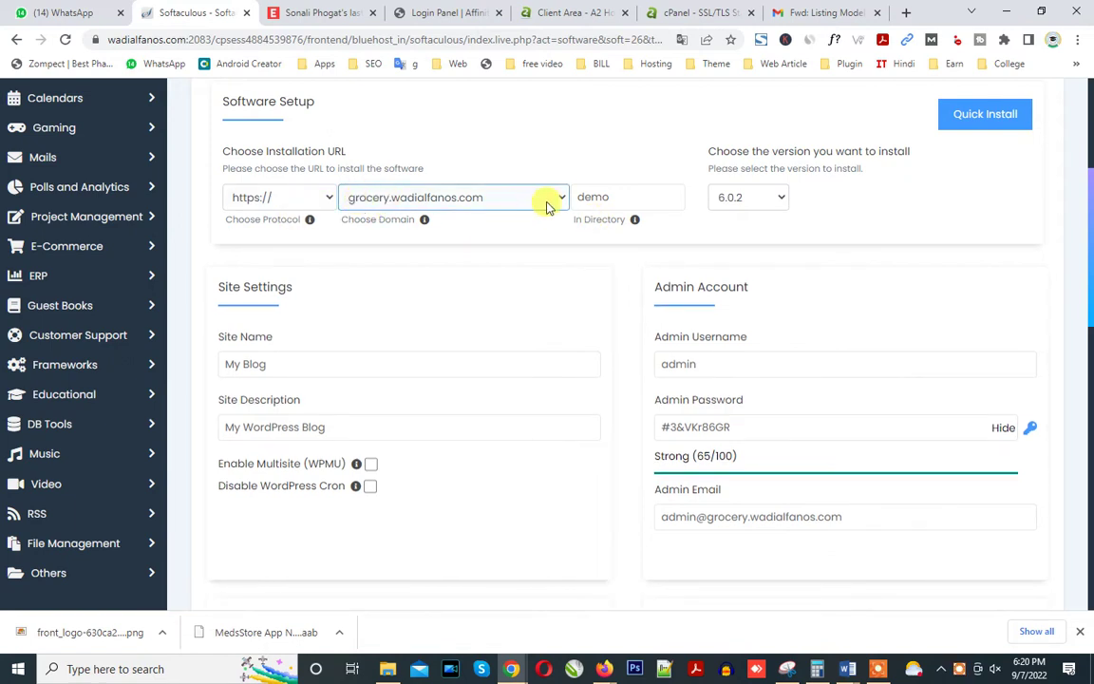
pyautogui.doubleClick(583, 189)
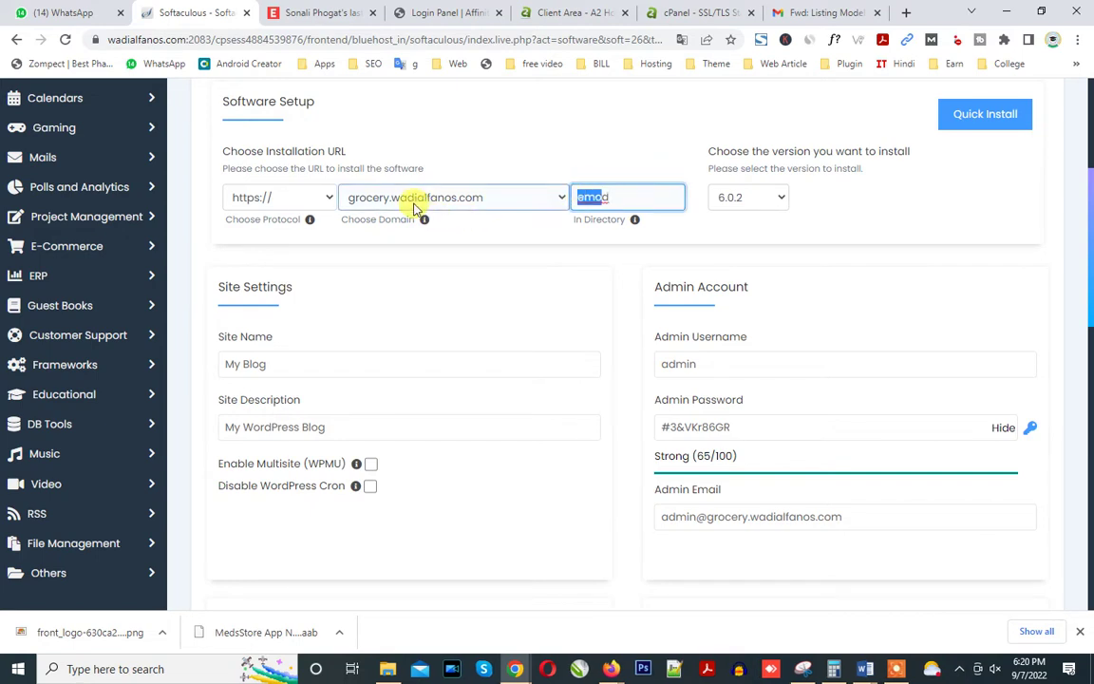
pyautogui.click(616, 196)
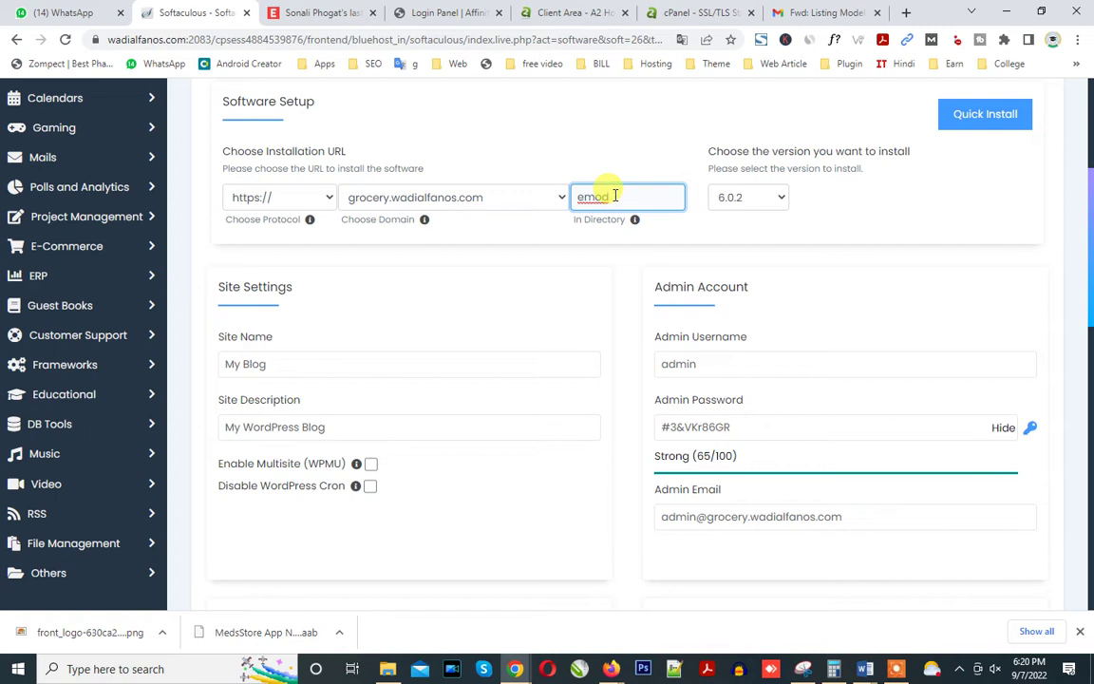
pyautogui.click(720, 363)
pyautogui.doubleClick(719, 365)
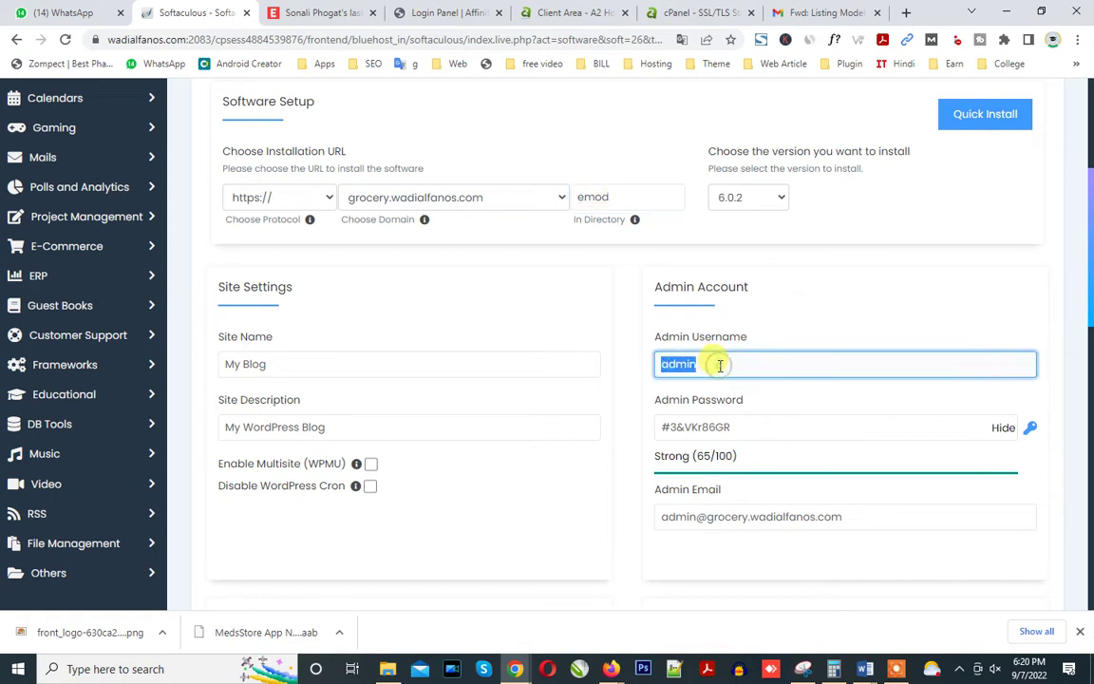
pyautogui.doubleClick(762, 432)
pyautogui.scroll(-1, 1090, 251)
pyautogui.scroll(-3, 1090, 252)
pyautogui.doubleClick(690, 187)
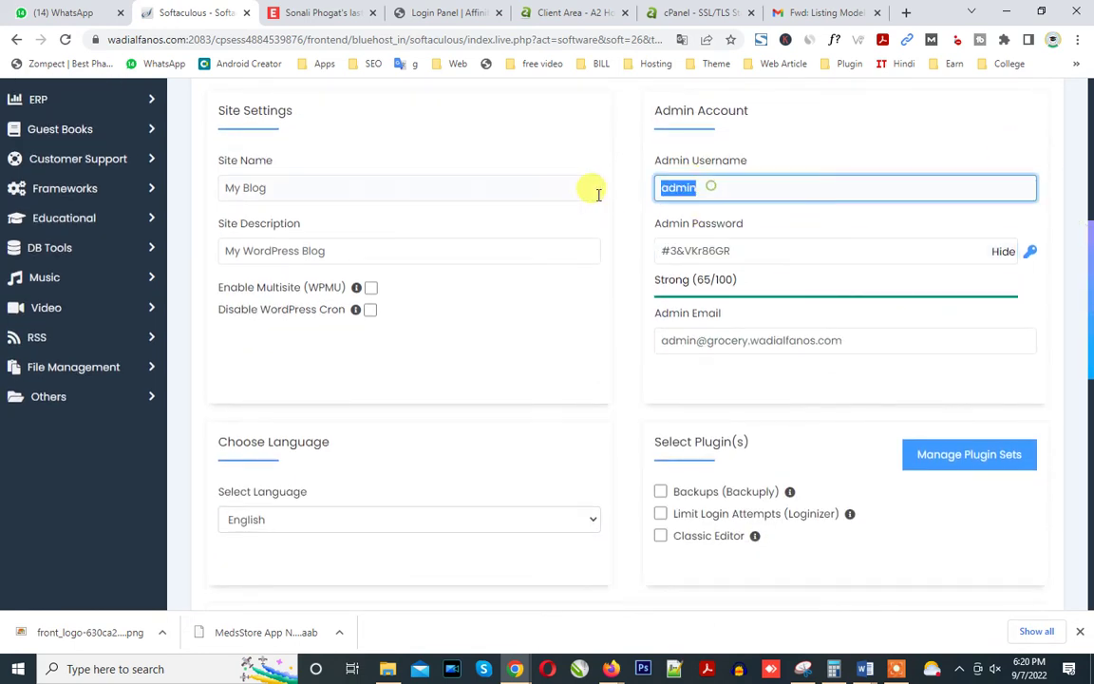
pyautogui.scroll(-5, 1083, 352)
pyautogui.scroll(5, 1089, 334)
pyautogui.scroll(3, 1088, 334)
pyautogui.moveTo(372, 310); pyautogui.dragTo(140, 312)
pyautogui.click(254, 369)
pyautogui.moveTo(332, 368); pyautogui.dragTo(151, 367)
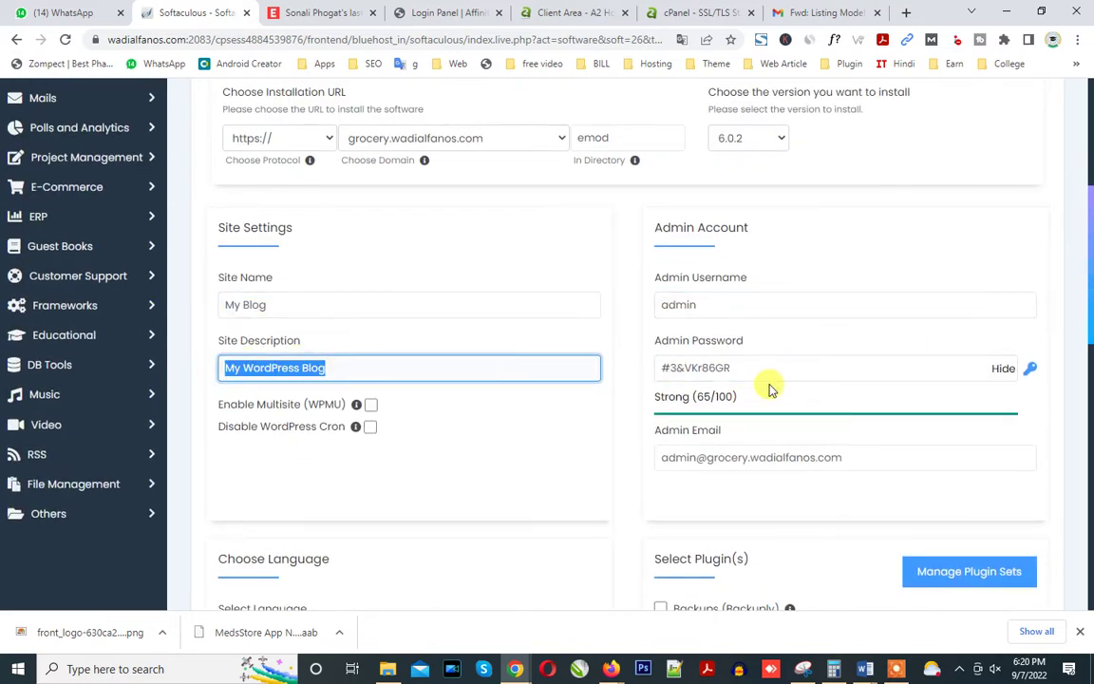
pyautogui.click(609, 375)
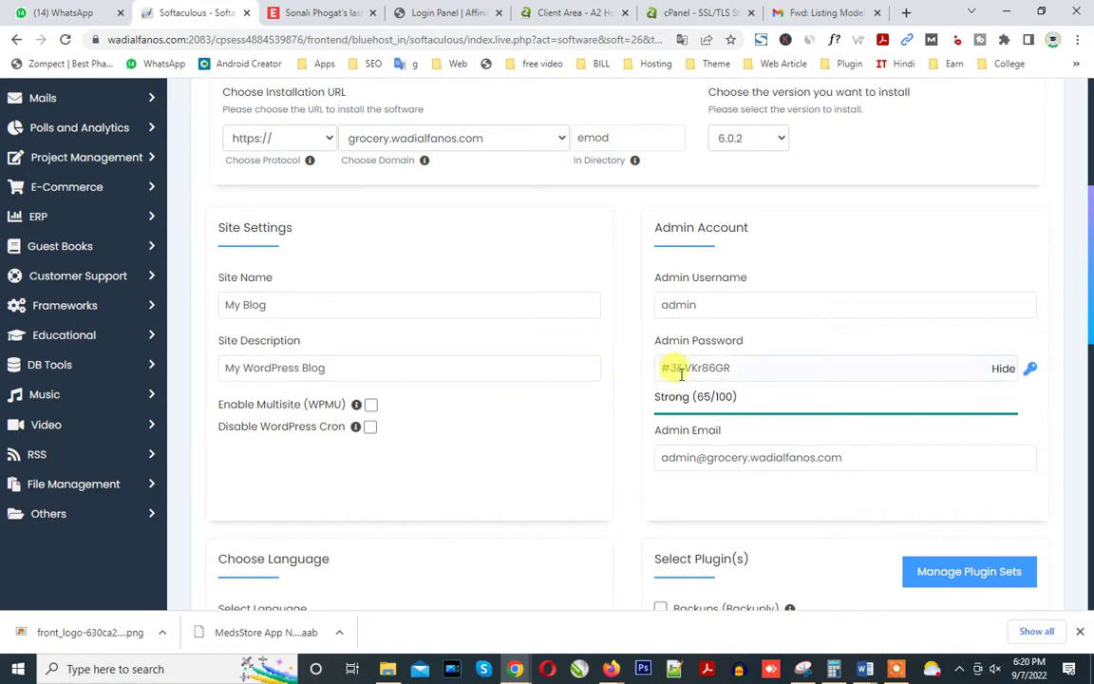
pyautogui.tripleClick(751, 368)
pyautogui.hotkey('ctrl', 'c')
pyautogui.press('BackSpace')
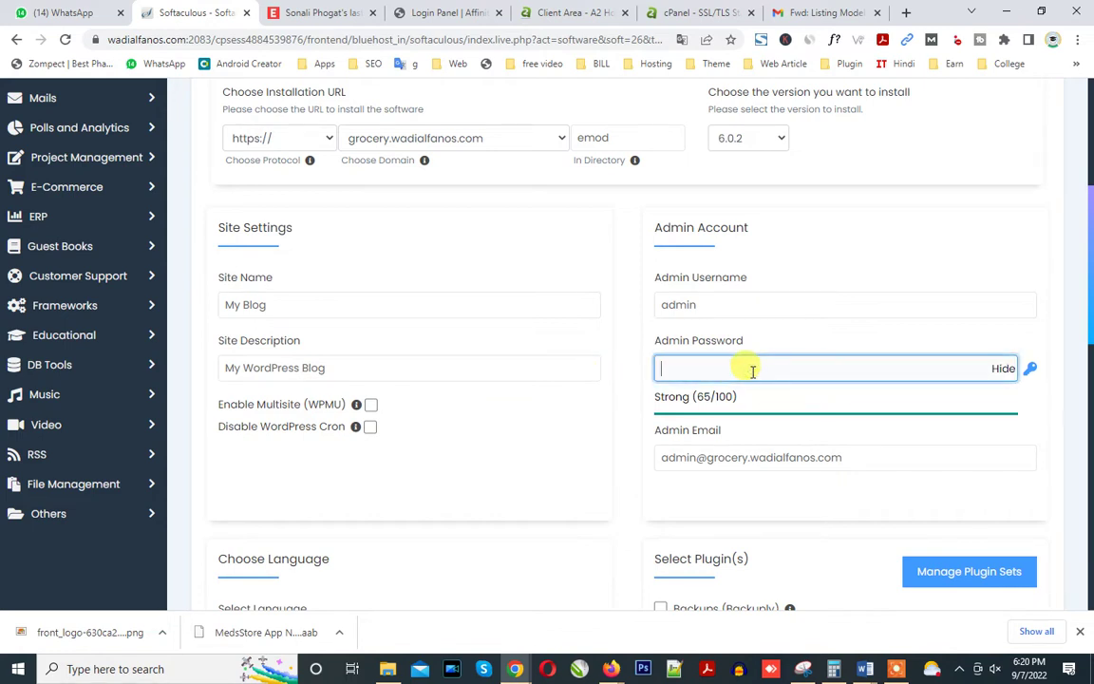
pyautogui.write('12345')
pyautogui.click(838, 418)
pyautogui.click(759, 371)
pyautogui.doubleClick(747, 368)
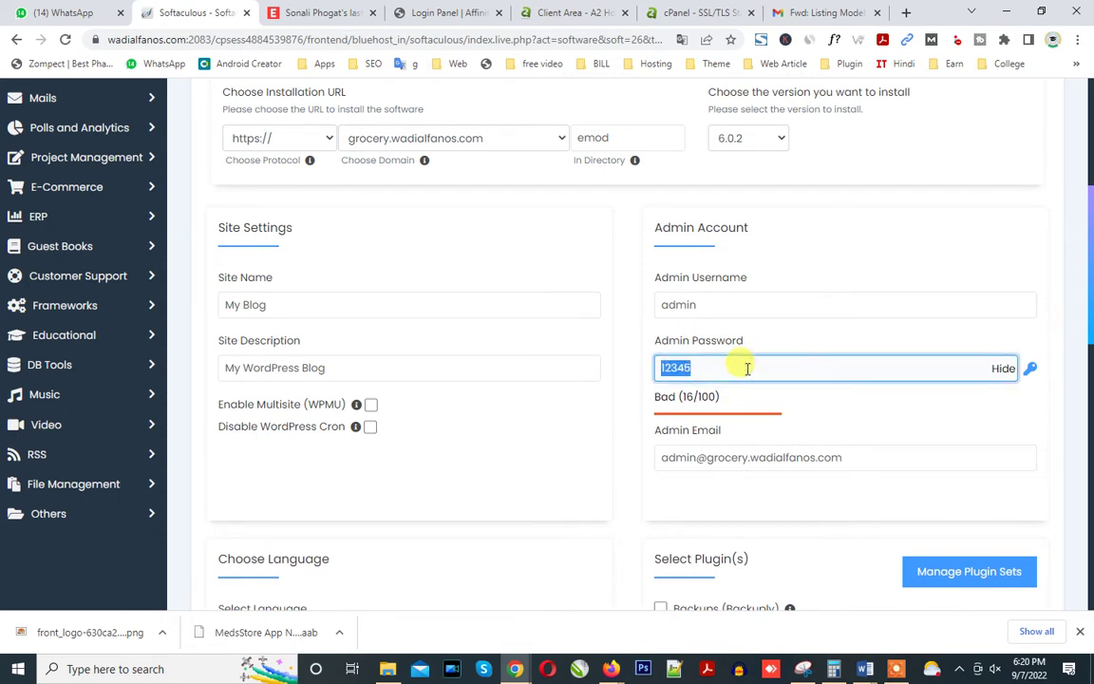
pyautogui.hotkey('ctrl', 'v')
pyautogui.scroll(-2, 1090, 265)
pyautogui.moveTo(1090, 265); pyautogui.dragTo(1084, 452)
pyautogui.click(628, 500)
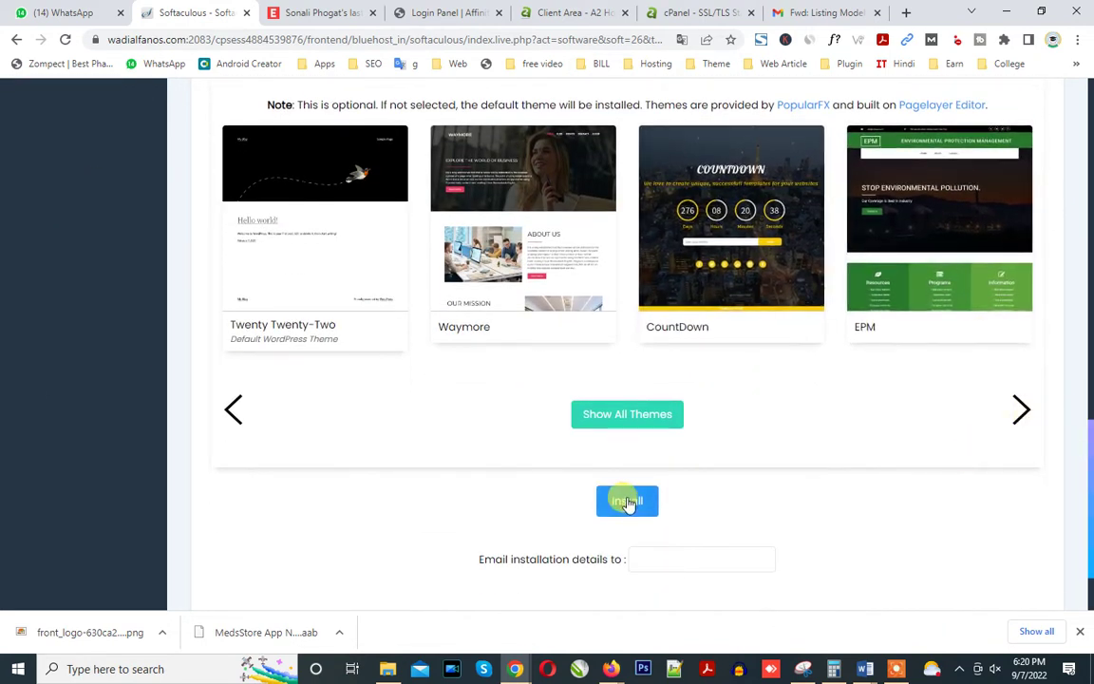
# Leave the installation-details email blank and start the WordPress installation.
pyautogui.click(659, 557)
pyautogui.click(627, 502)
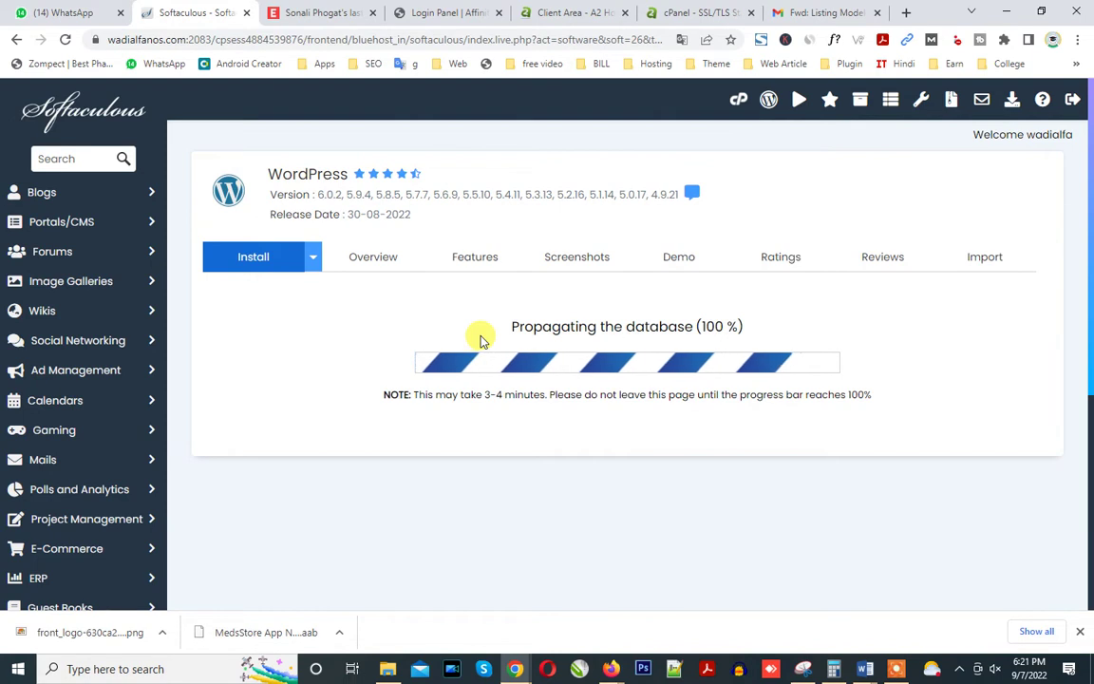
# Close the news article tab and return to the Softaculous install success page.
pyautogui.click(316, 11)
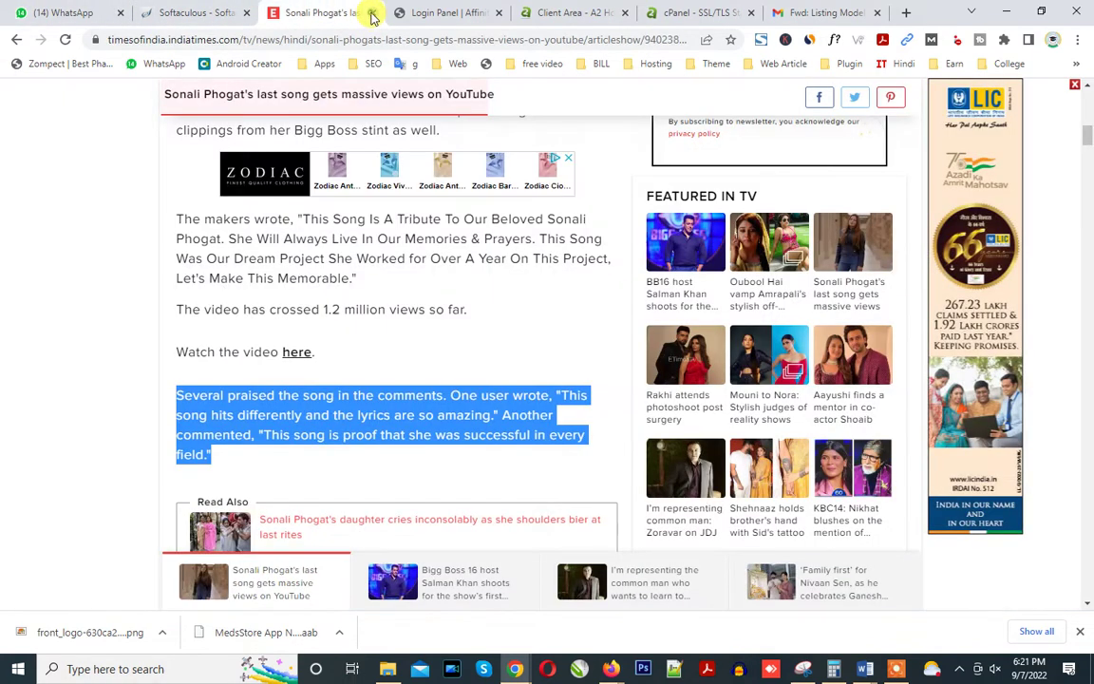
pyautogui.click(372, 12)
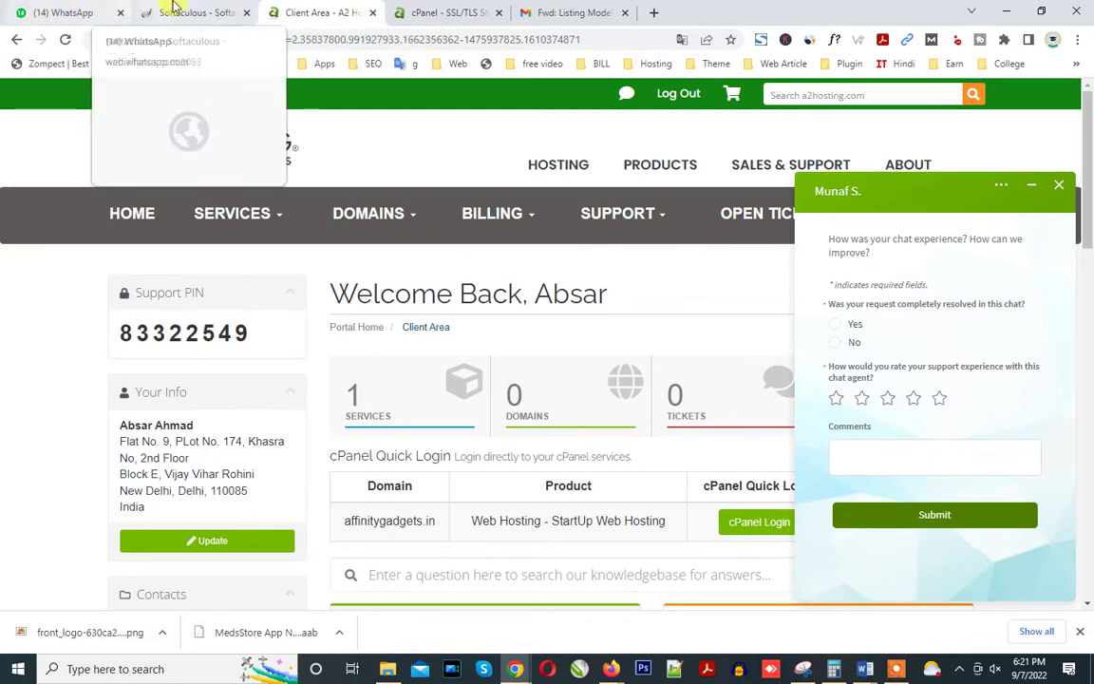
pyautogui.click(174, 8)
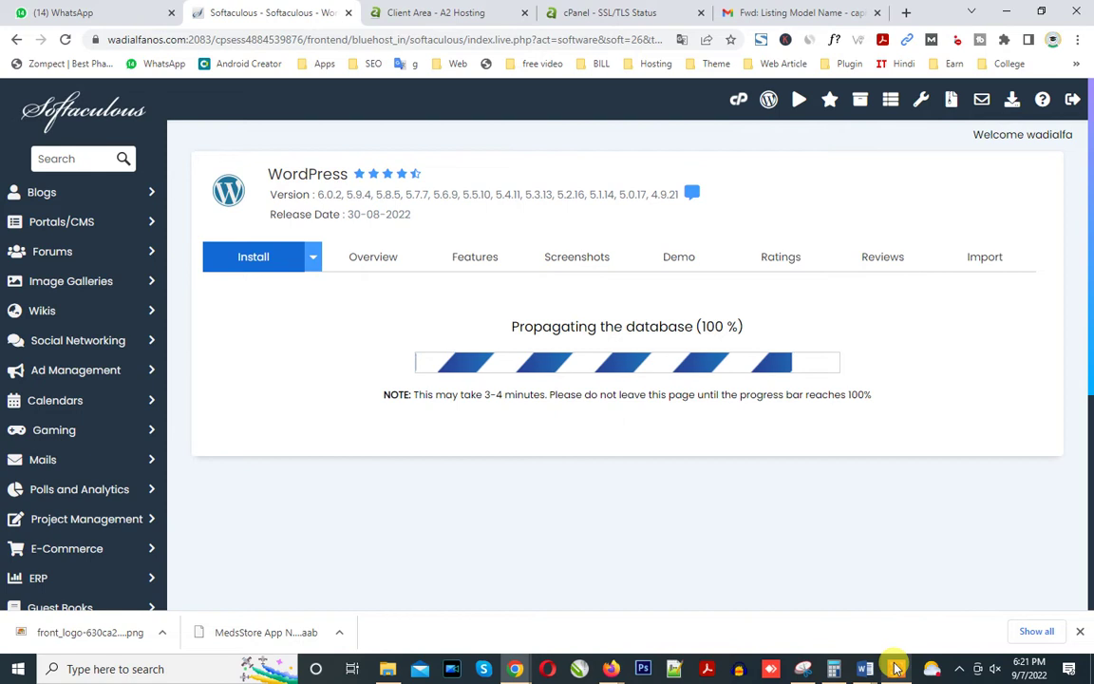
pyautogui.moveTo(895, 665)
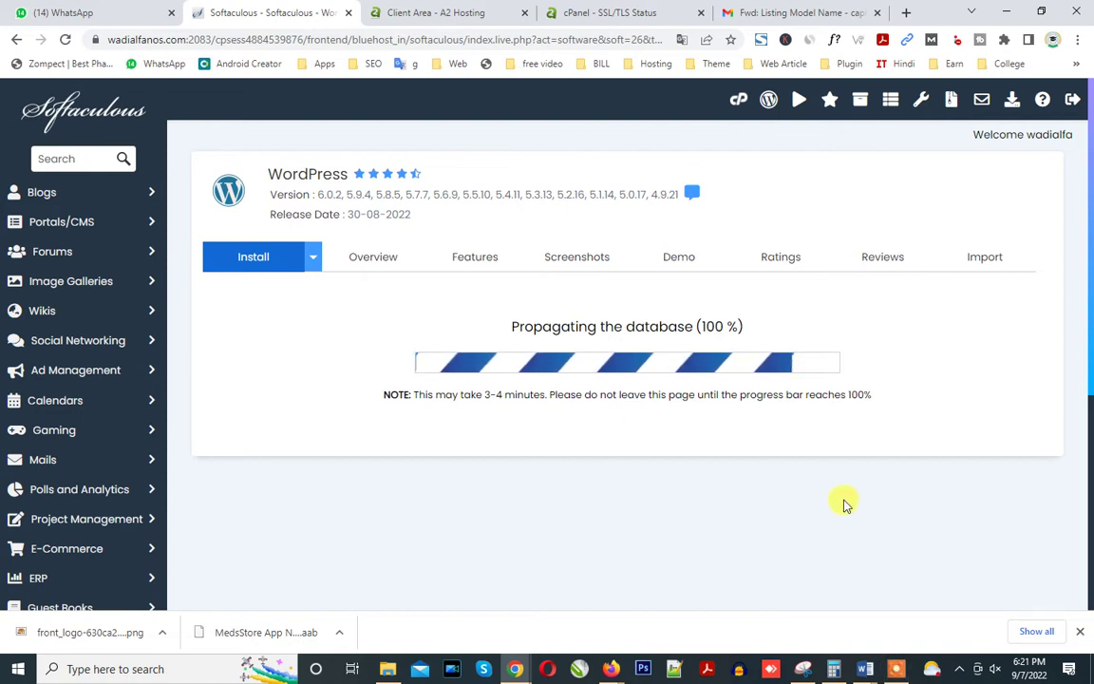
pyautogui.click(896, 669)
pyautogui.click(593, 644)
pyautogui.click(595, 644)
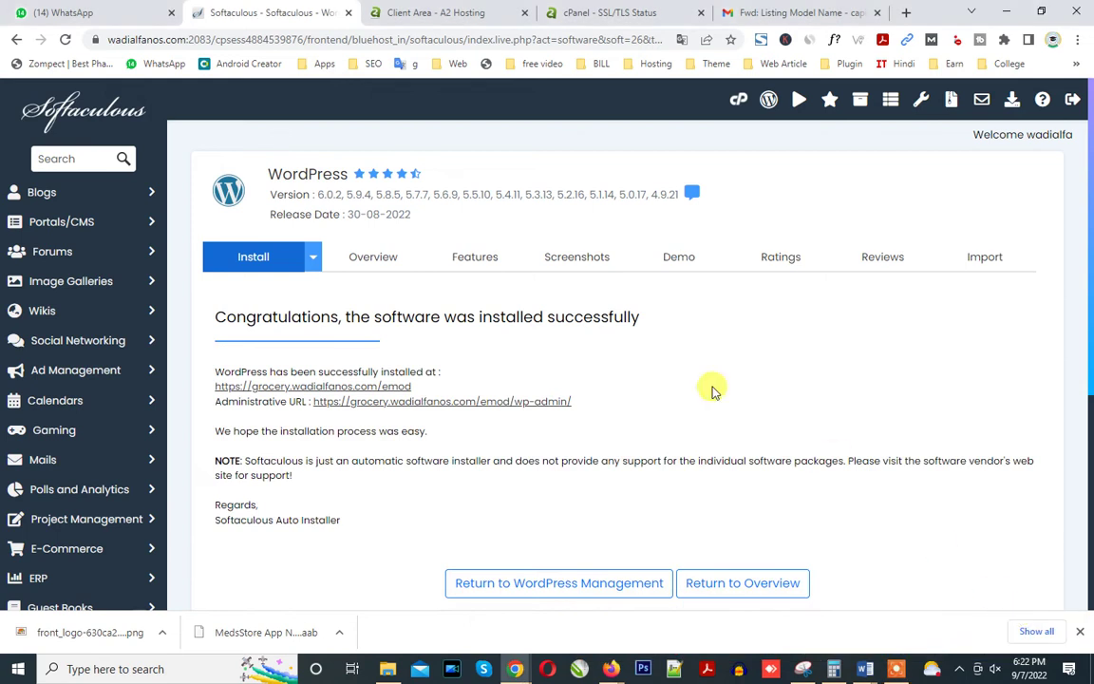
pyautogui.scroll(-1, 711, 391)
pyautogui.scroll(1, 707, 413)
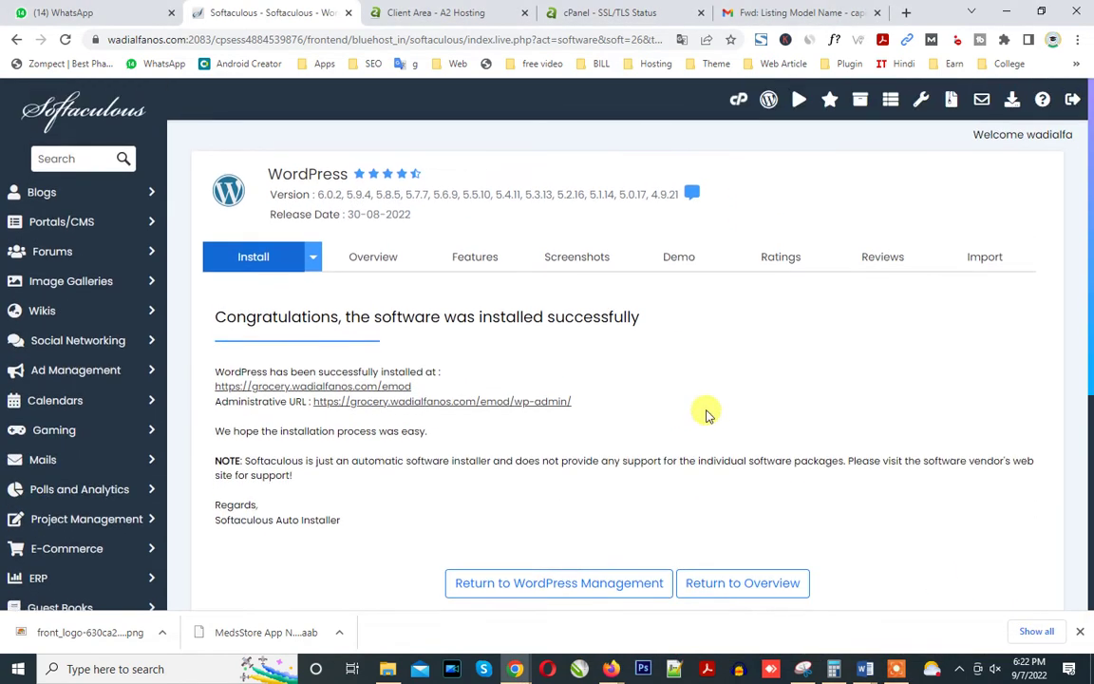
# Open the installed grocery.wadialfanos.com/emod site in a new tab and look it over.
pyautogui.rightClick(358, 393)
pyautogui.click(391, 404)
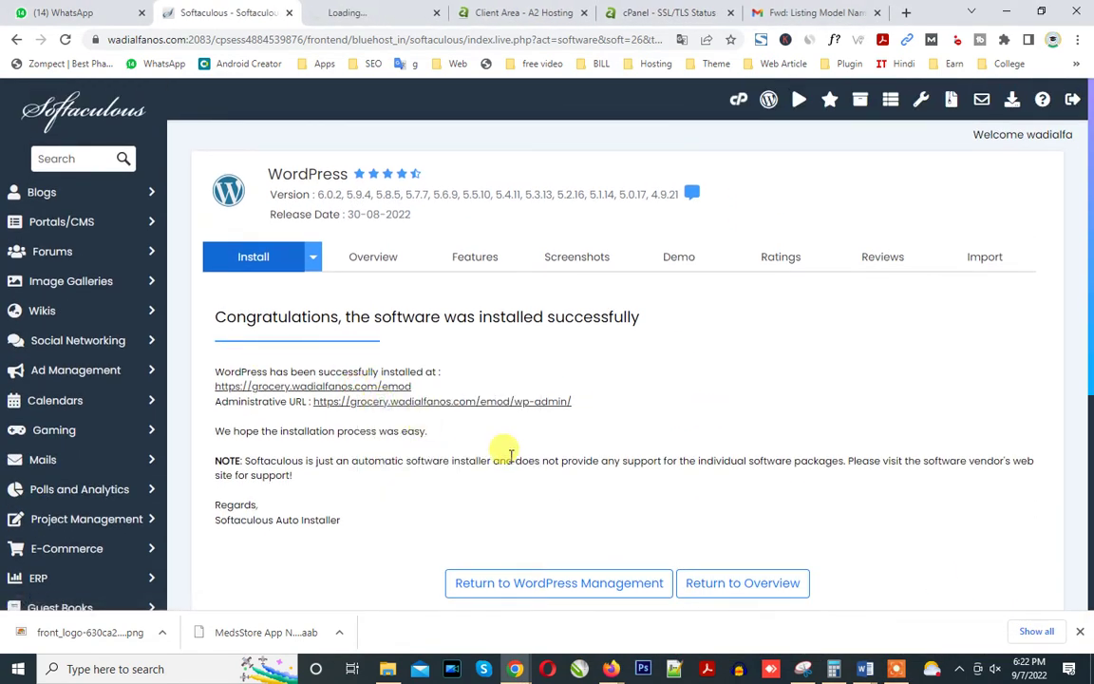
pyautogui.click(370, 11)
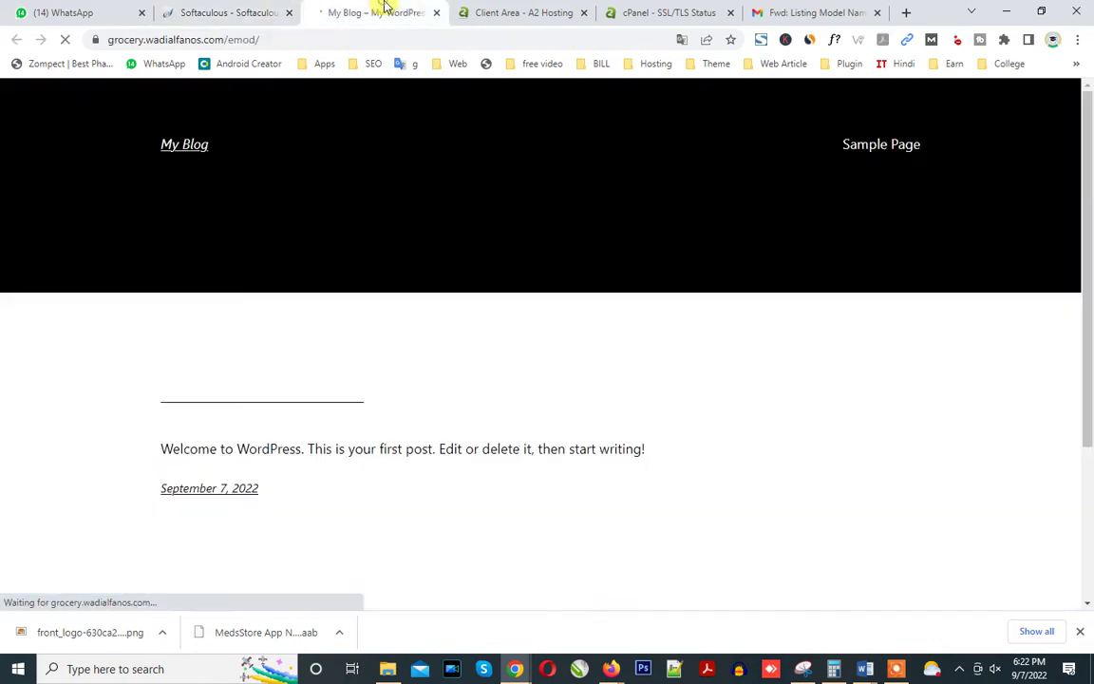
pyautogui.scroll(-4, 481, 217)
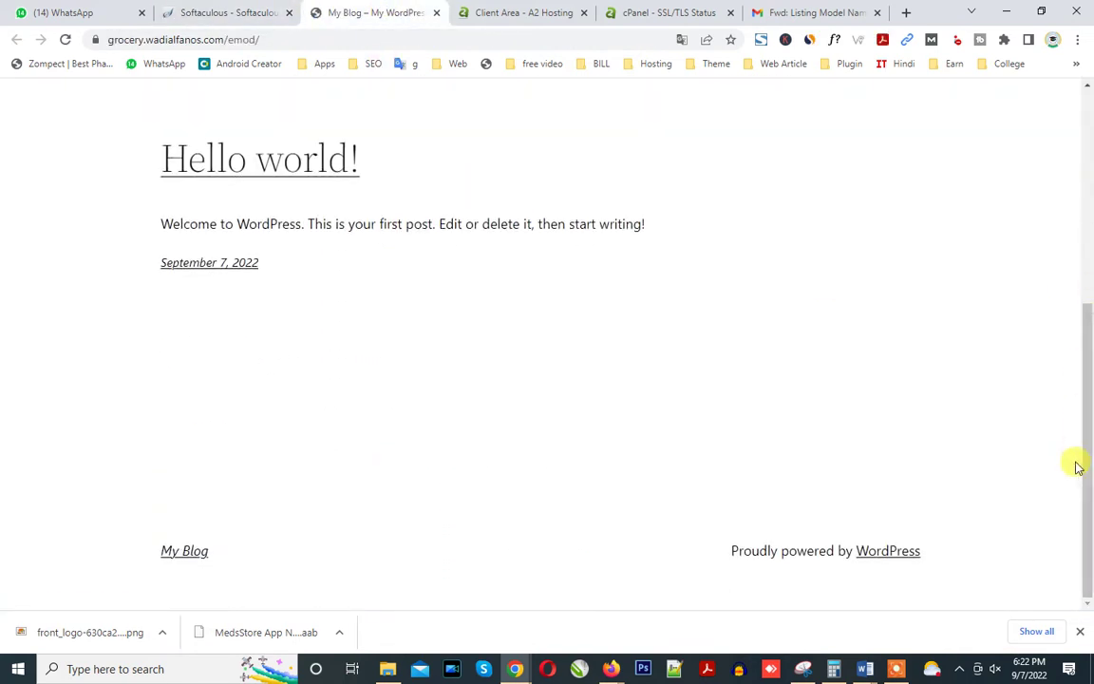
pyautogui.moveTo(1074, 464); pyautogui.dragTo(1088, 211)
pyautogui.scroll(5, 1044, 361)
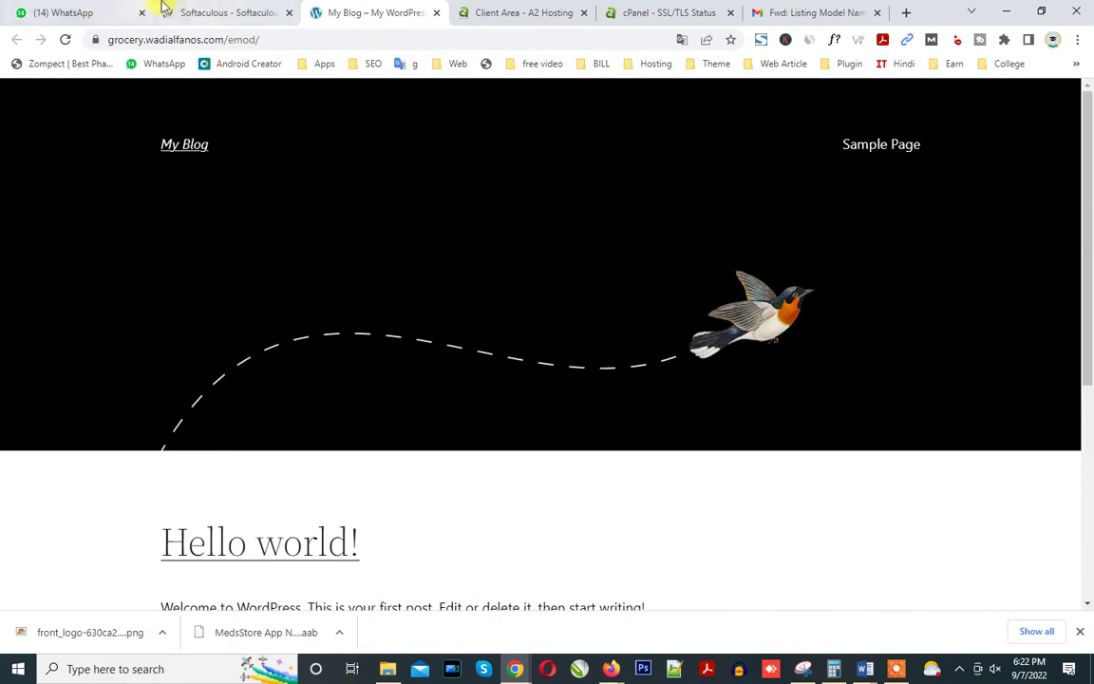
# Open the wp-admin dashboard in a new tab and select its address.
pyautogui.click(244, 11)
pyautogui.rightClick(476, 408)
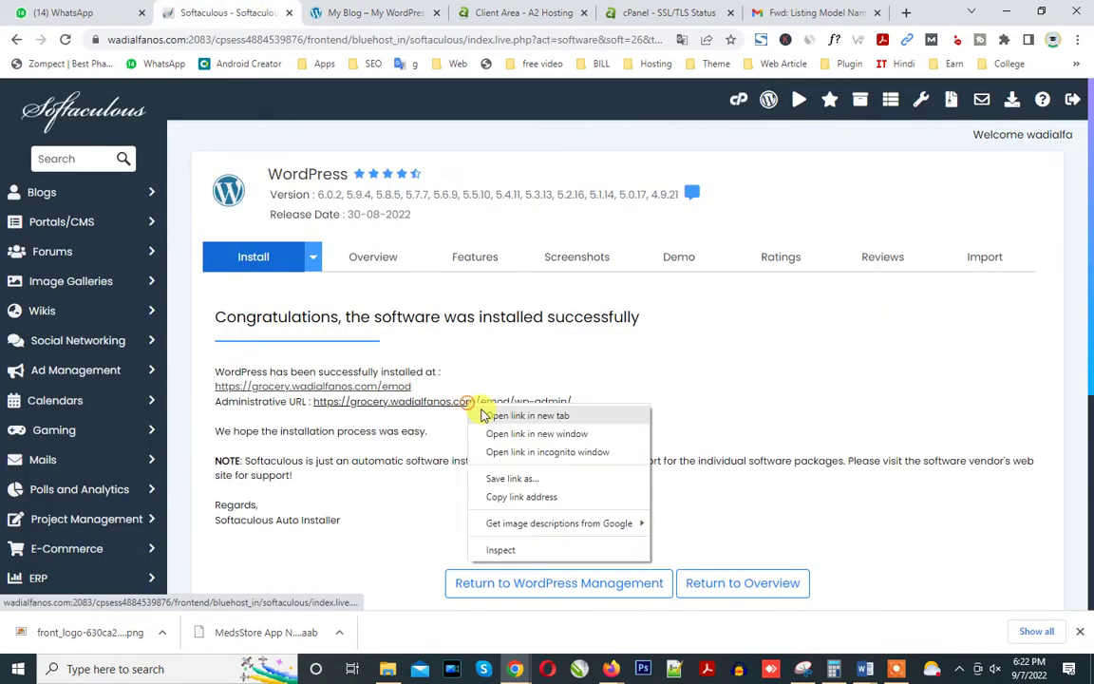
pyautogui.click(518, 416)
pyautogui.click(442, 13)
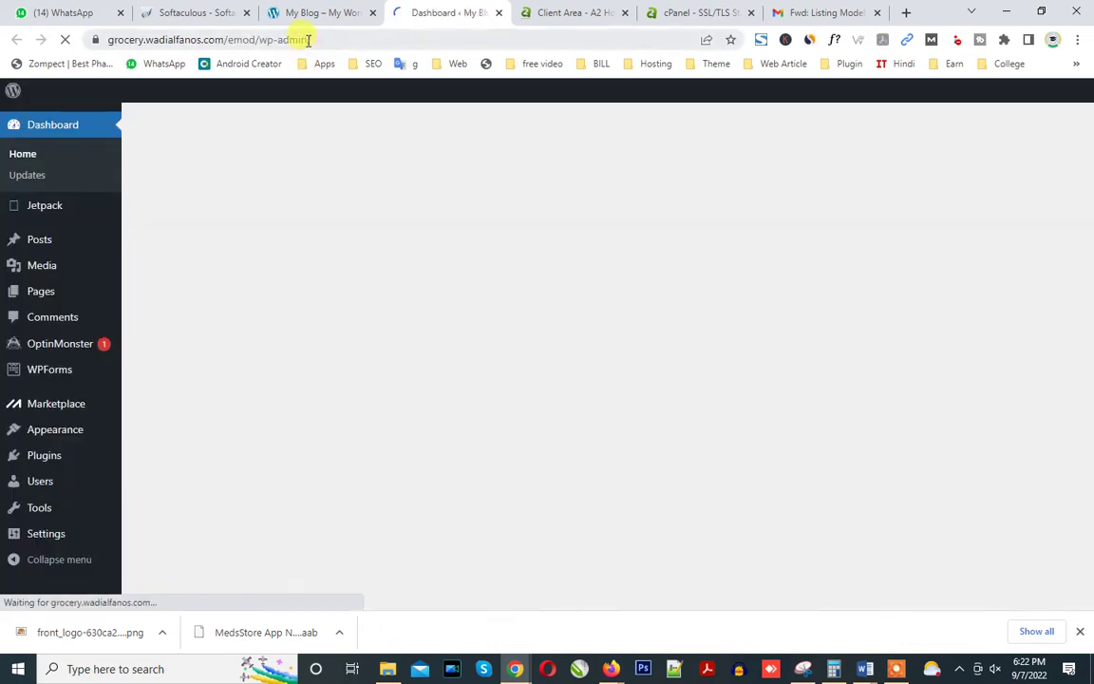
pyautogui.click(304, 41)
pyautogui.hotkey('ctrl', 'c')
# Draft a WhatsApp message with 'Admin :', the pasted wp-admin link and the login name.
pyautogui.click(48, 13)
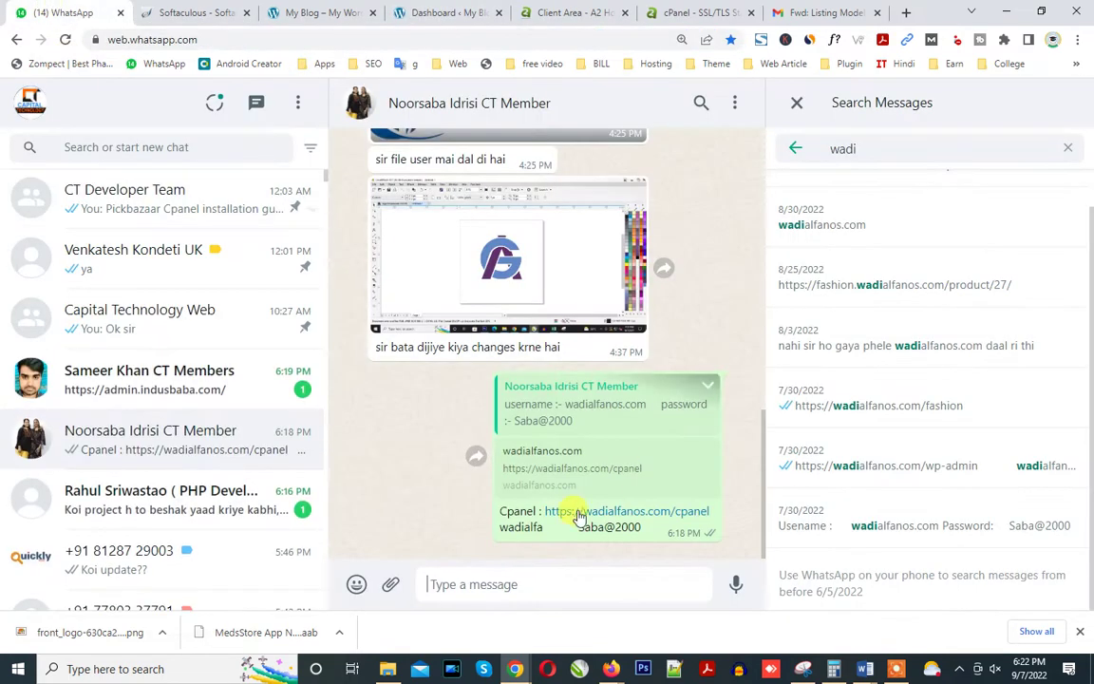
pyautogui.write('Admin')
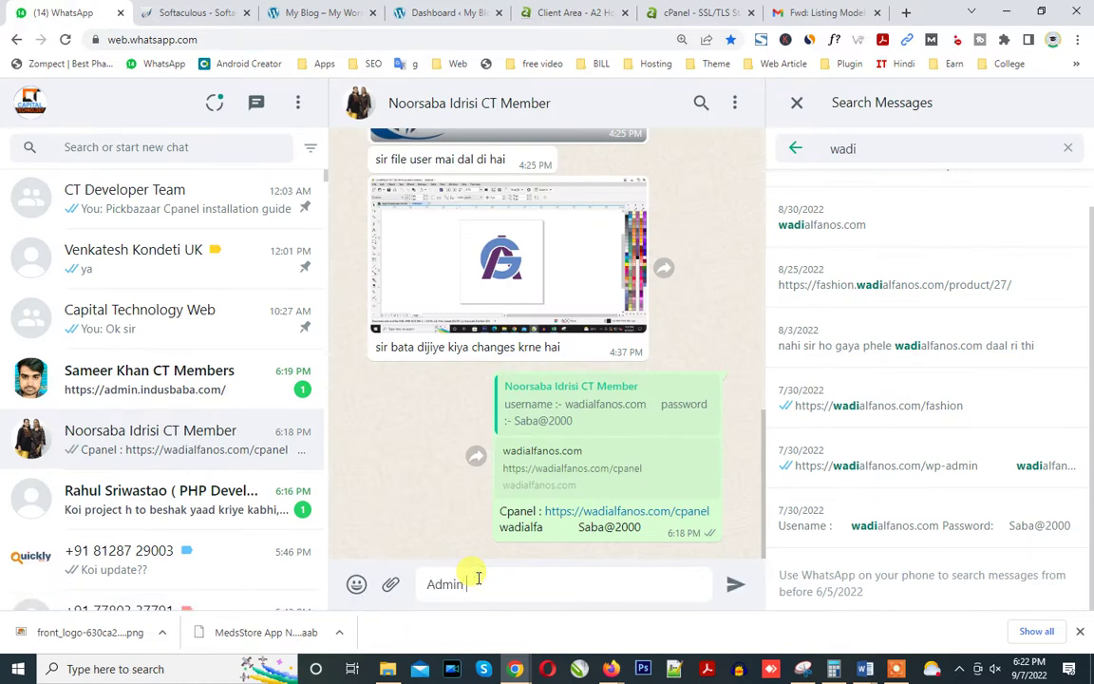
pyautogui.write(' :')
pyautogui.hotkey('ctrl', 'v')
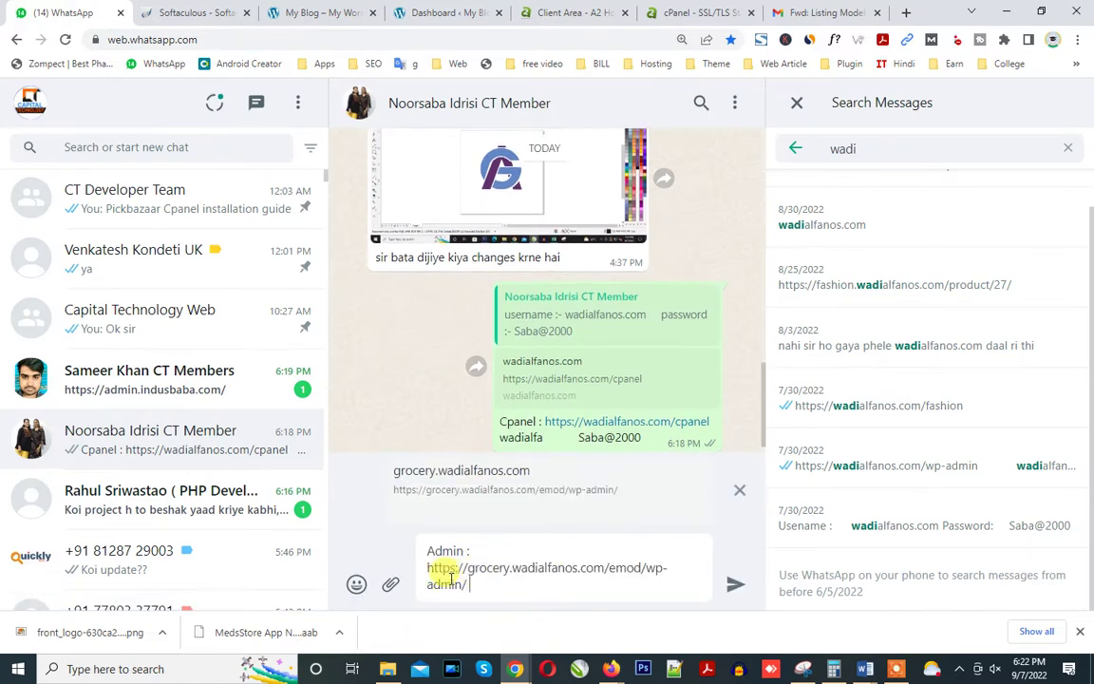
pyautogui.write('admin')
# Back in the WordPress dashboard, open the Users page.
pyautogui.click(418, 12)
pyautogui.scroll(-2, 86, 493)
pyautogui.scroll(-1, 79, 510)
pyautogui.click(52, 482)
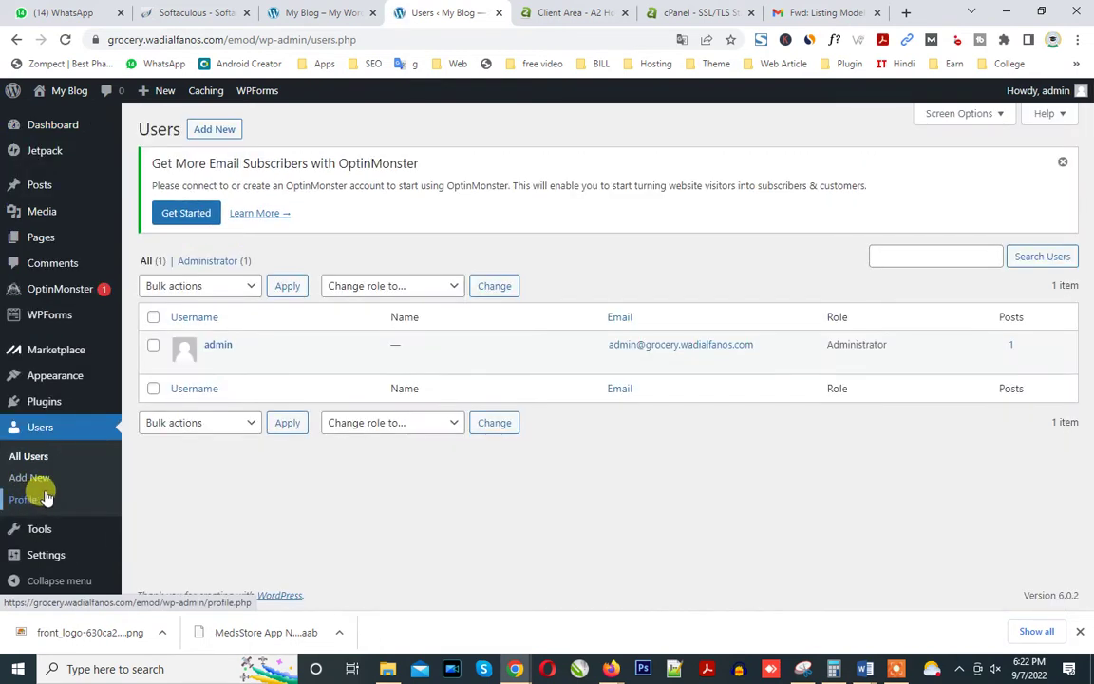
# Replace the admin password with a new weak one, confirm weak use, and update the profile.
pyautogui.moveTo(1055, 92)
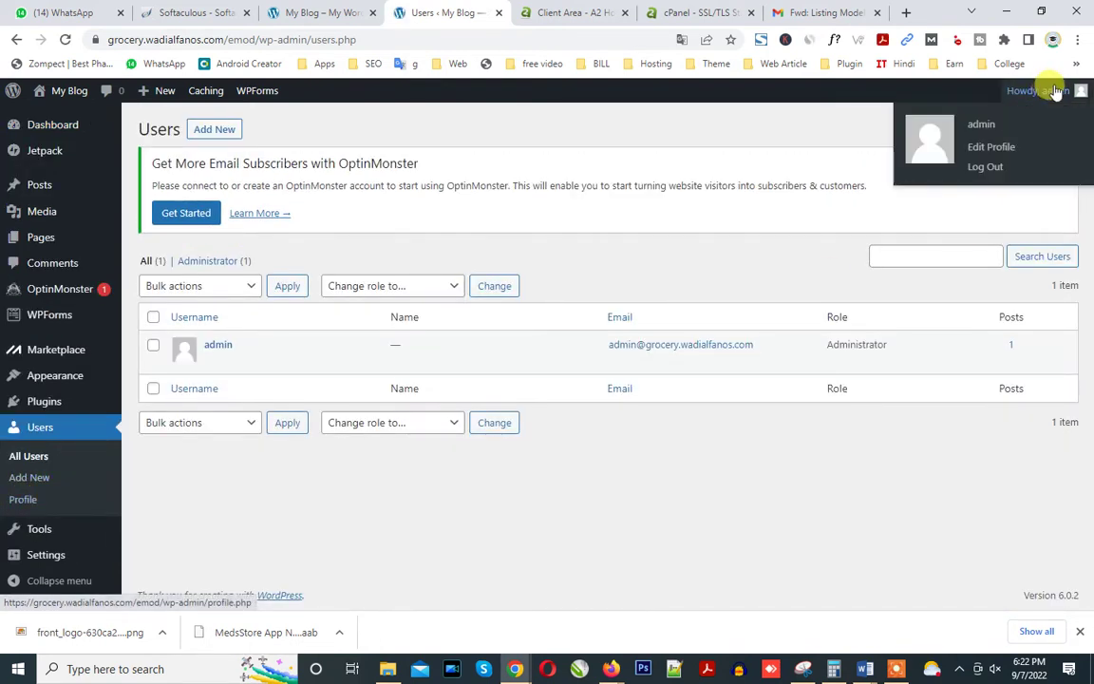
pyautogui.moveTo(190, 358)
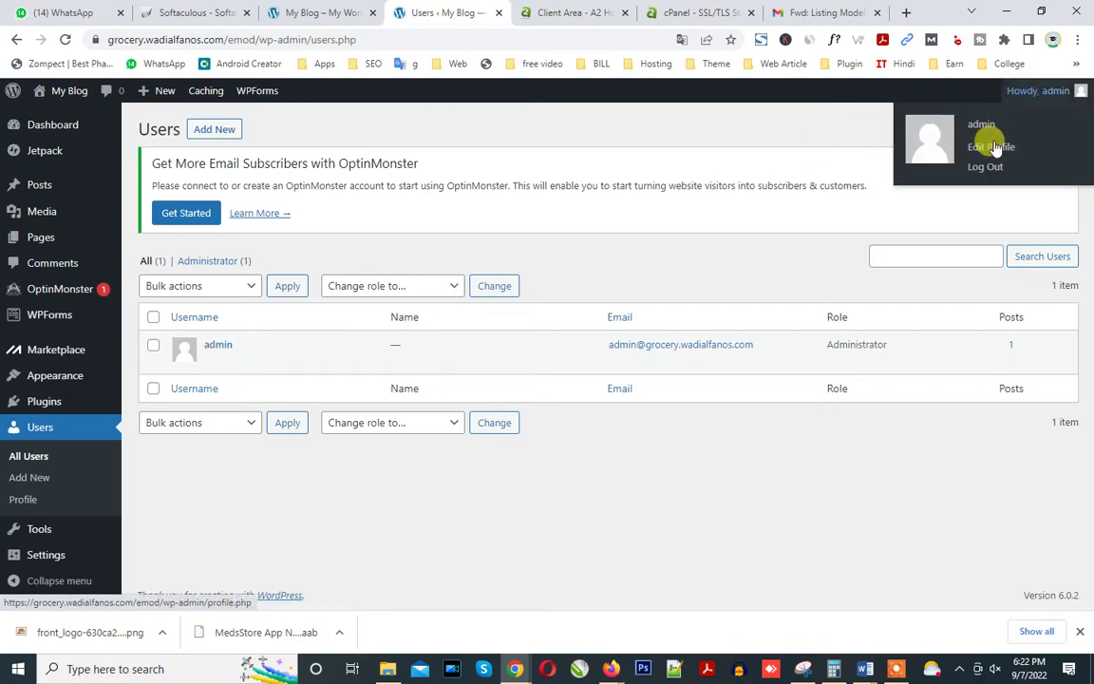
pyautogui.click(992, 148)
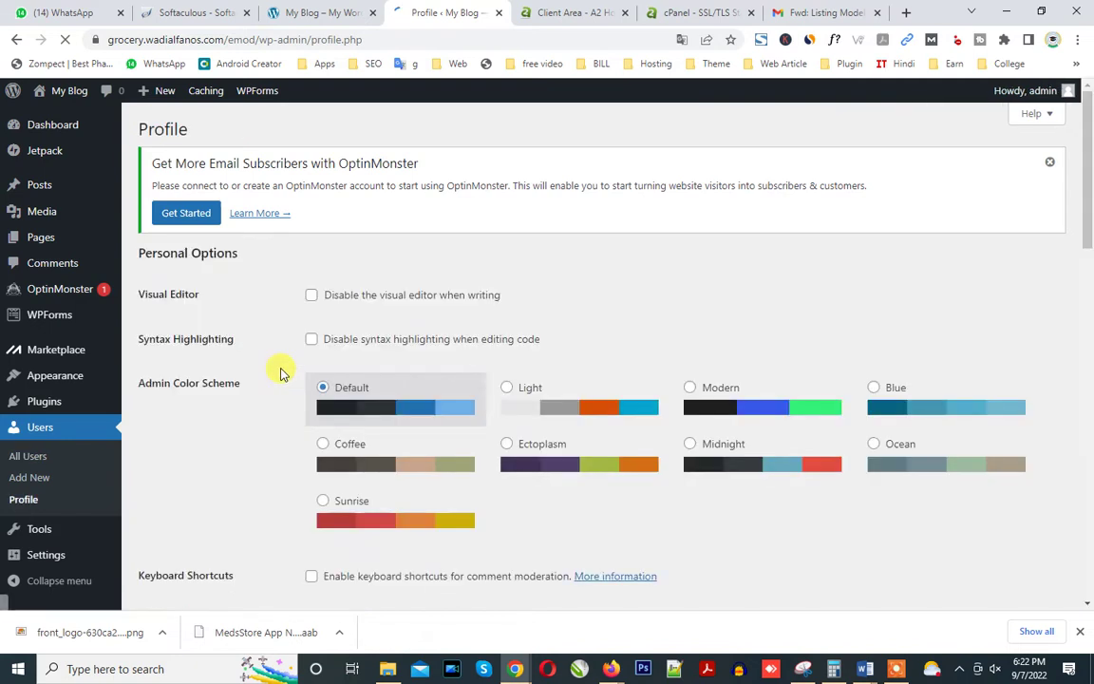
pyautogui.scroll(-3, 243, 484)
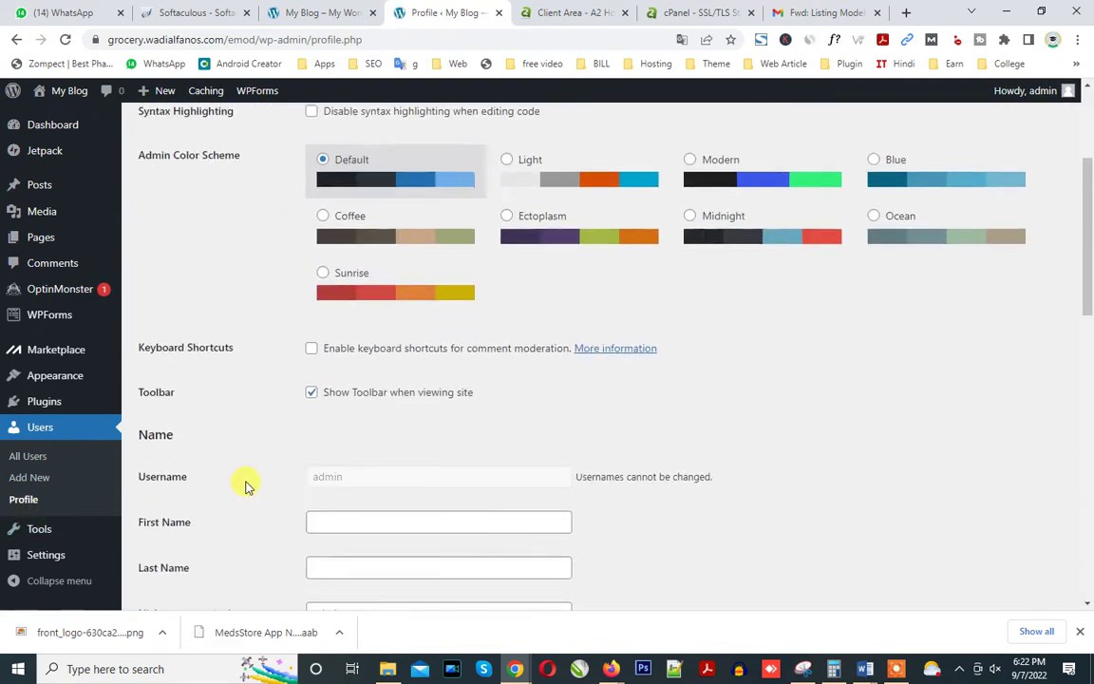
pyautogui.moveTo(1087, 299); pyautogui.dragTo(1077, 520)
pyautogui.click(366, 349)
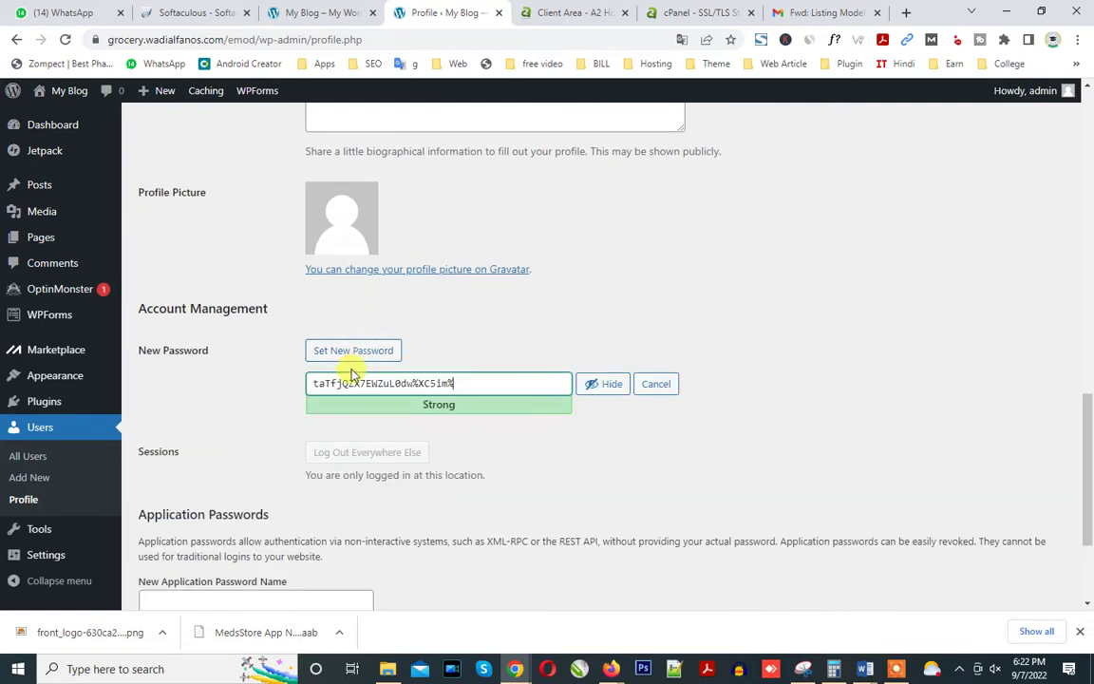
pyautogui.doubleClick(351, 380)
pyautogui.tripleClick(351, 373)
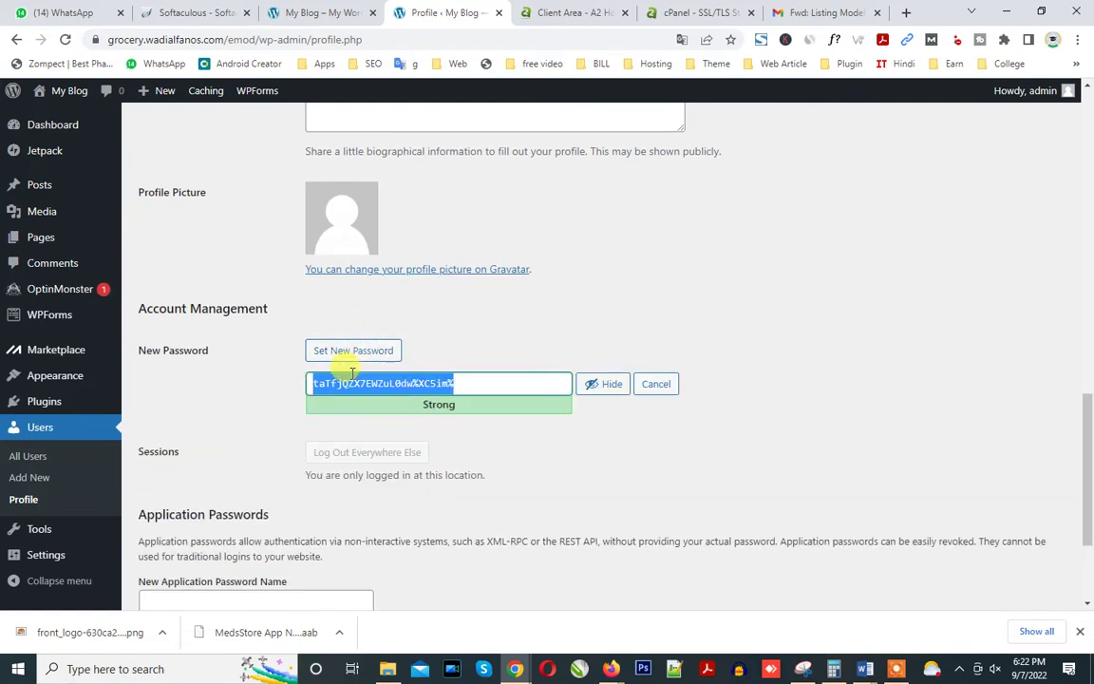
pyautogui.write('admin')
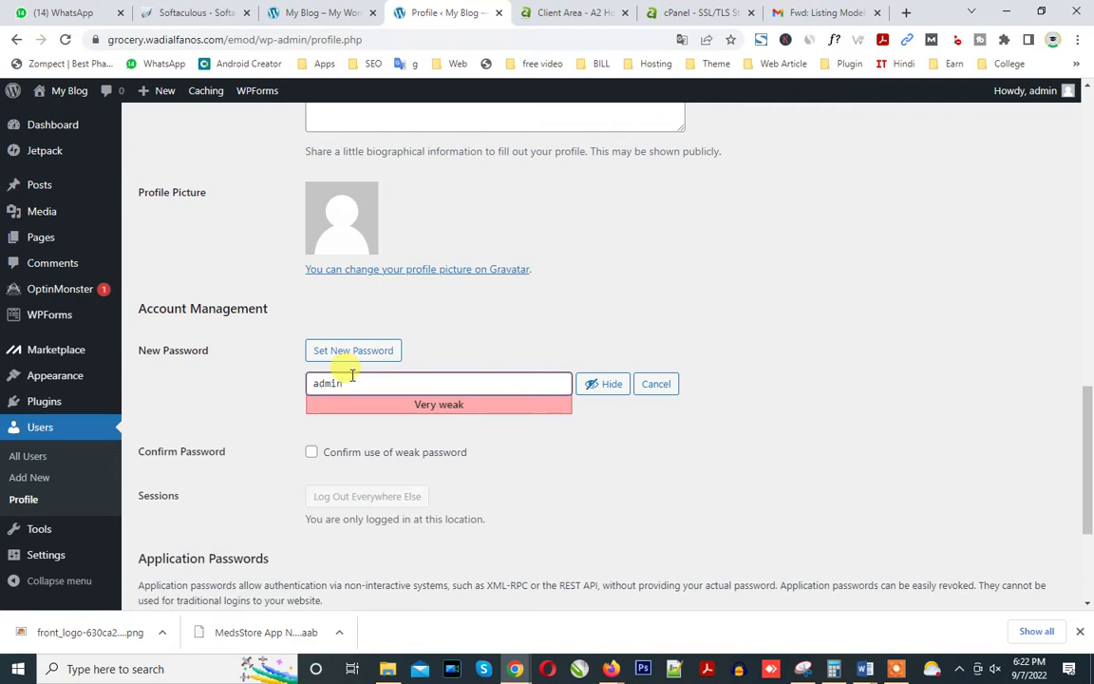
pyautogui.click(312, 452)
pyautogui.moveTo(1087, 411); pyautogui.dragTo(1090, 567)
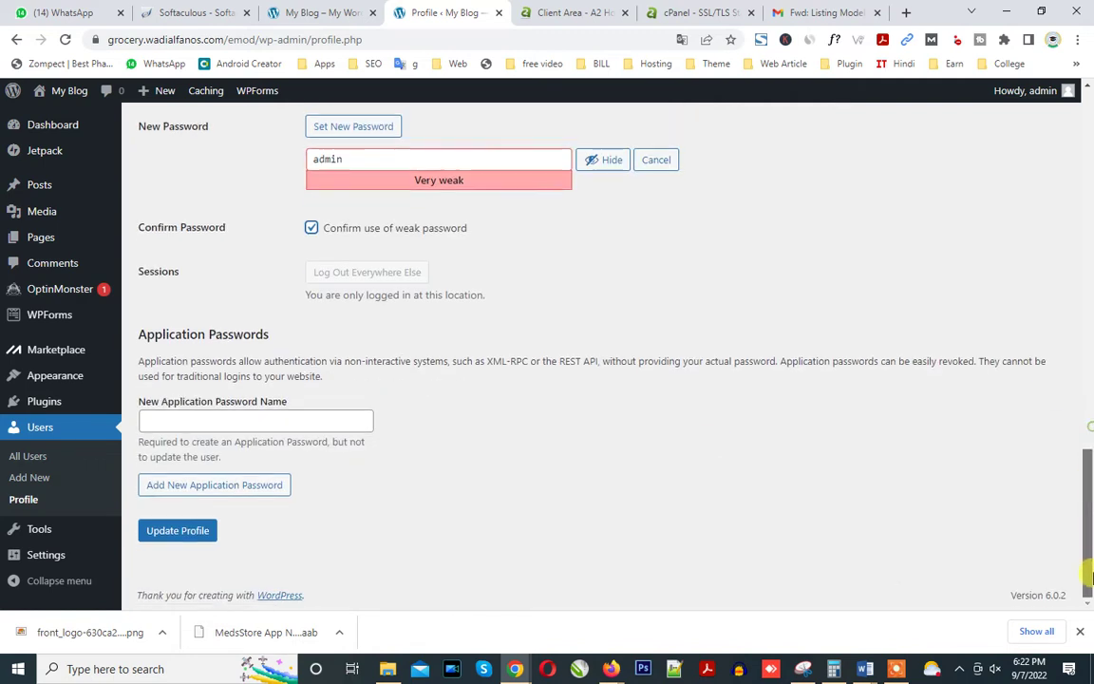
pyautogui.click(190, 530)
# Copy the new password into the WhatsApp draft and send the login details.
pyautogui.click(313, 161)
pyautogui.doubleClick(313, 161)
pyautogui.hotkey('ctrl', 'c')
pyautogui.click(90, 12)
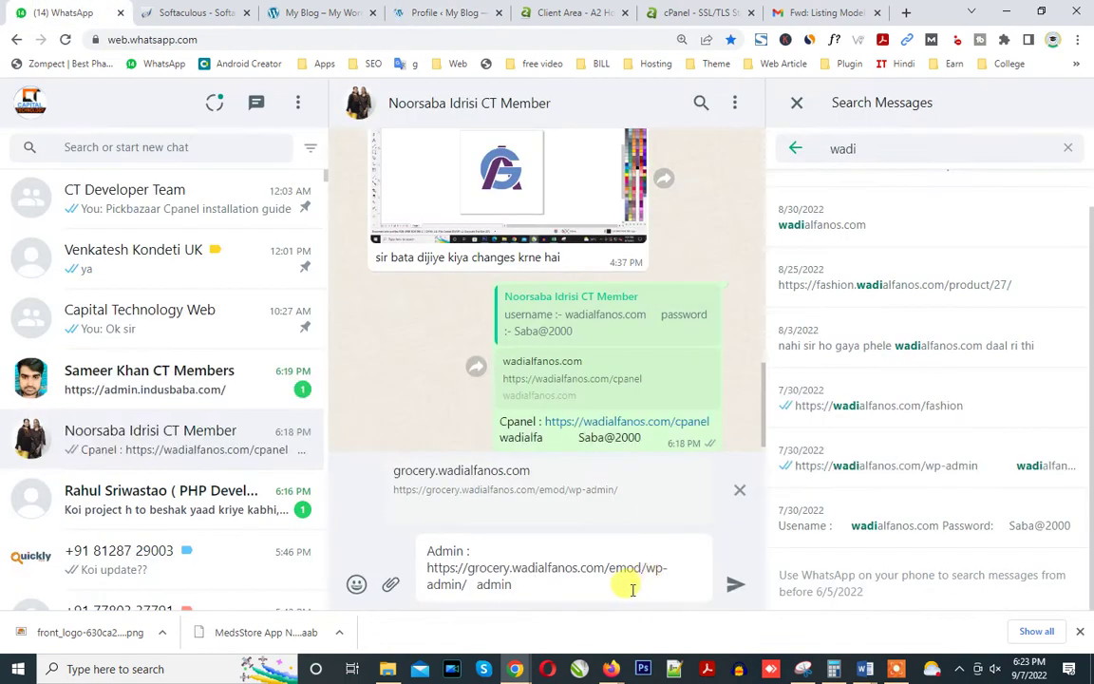
pyautogui.hotkey('ctrl', 'v')
pyautogui.press('Return')
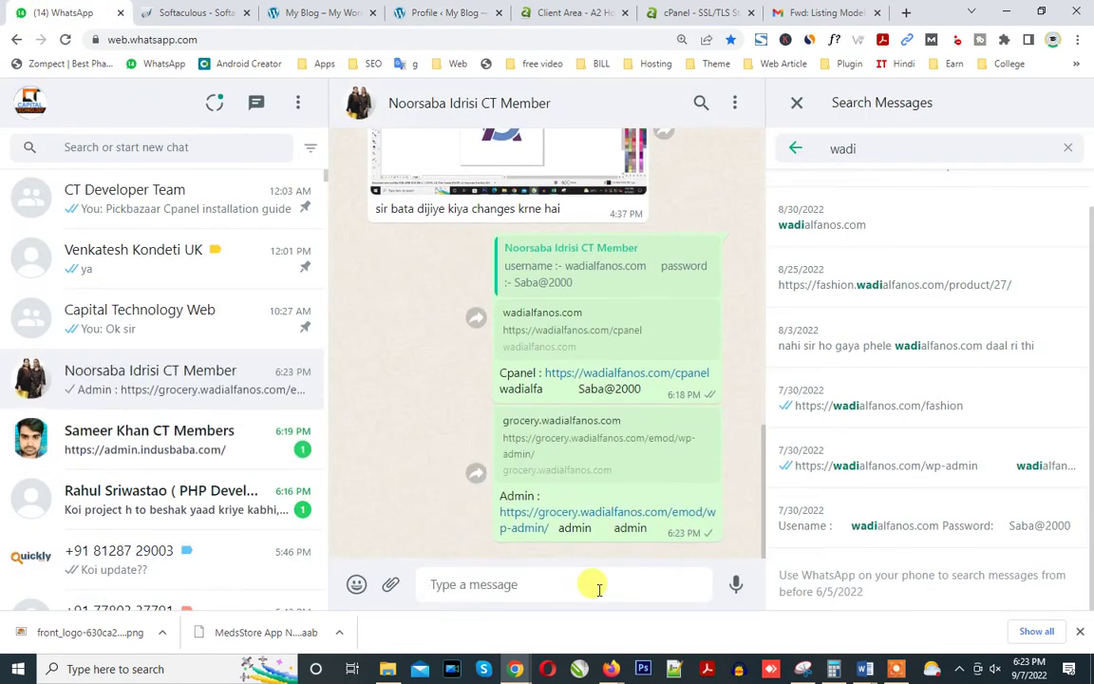
pyautogui.click(431, 13)
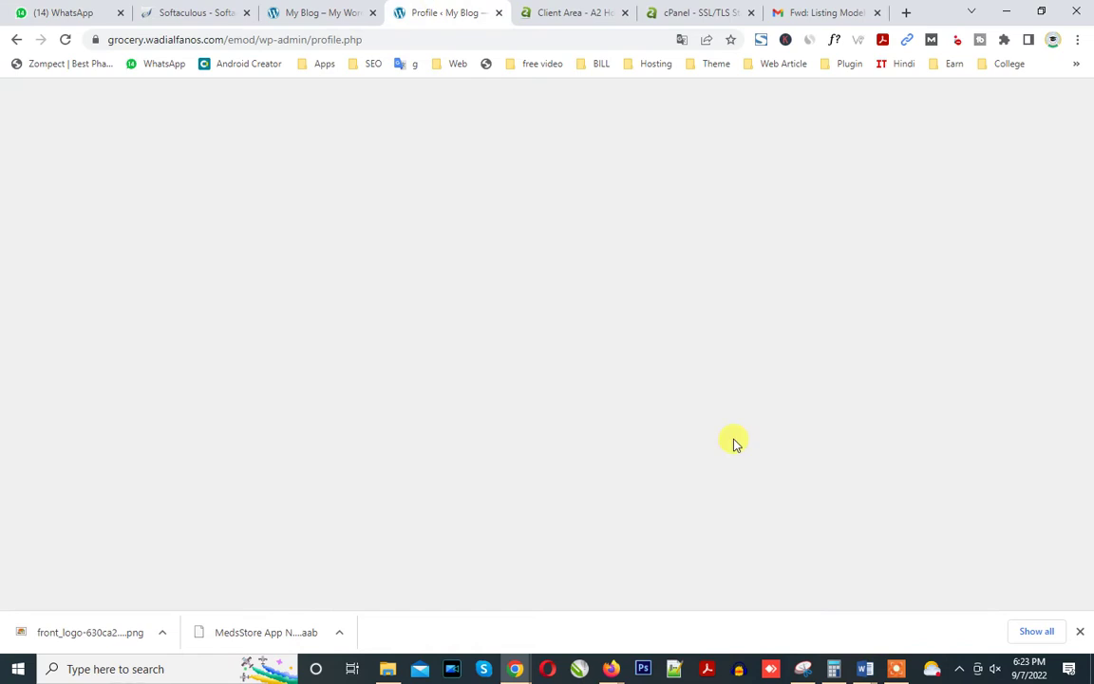
pyautogui.click(309, 12)
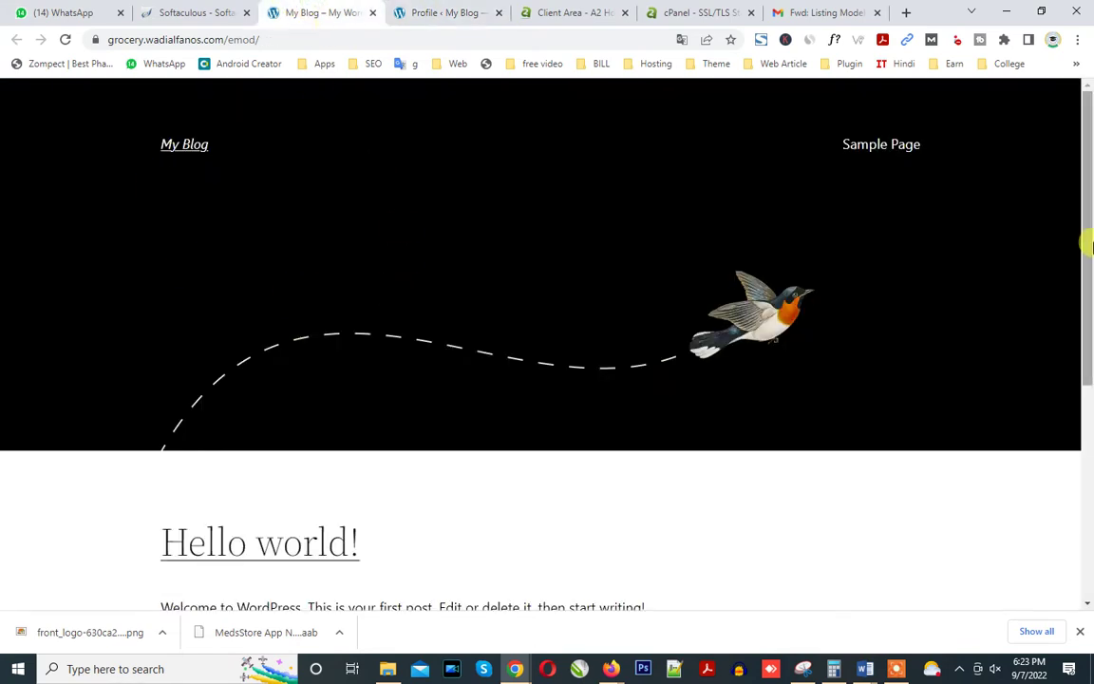
pyautogui.moveTo(1085, 221)
pyautogui.mouseDown()
pyautogui.moveTo(1082, 464)
pyautogui.moveTo(1082, 221)
pyautogui.mouseUp()
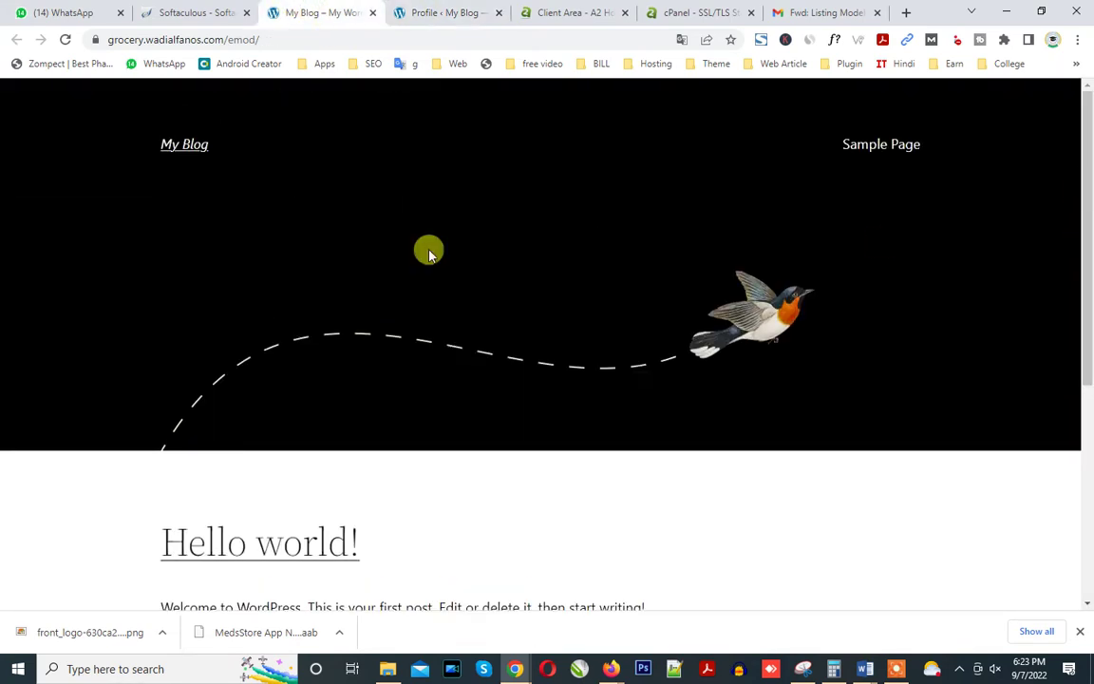
pyautogui.click(428, 23)
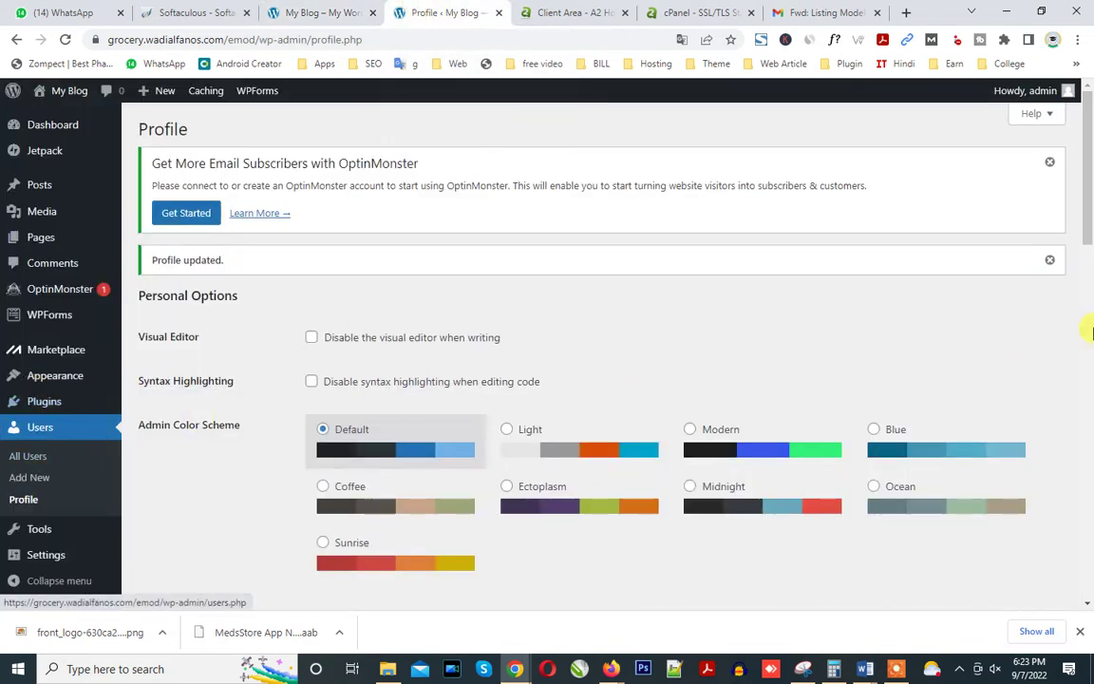
# Upload All-In-One.zip from G:\theme file\Plugins through Plugins > Add New and install it.
pyautogui.moveTo(1086, 221); pyautogui.dragTo(1086, 356)
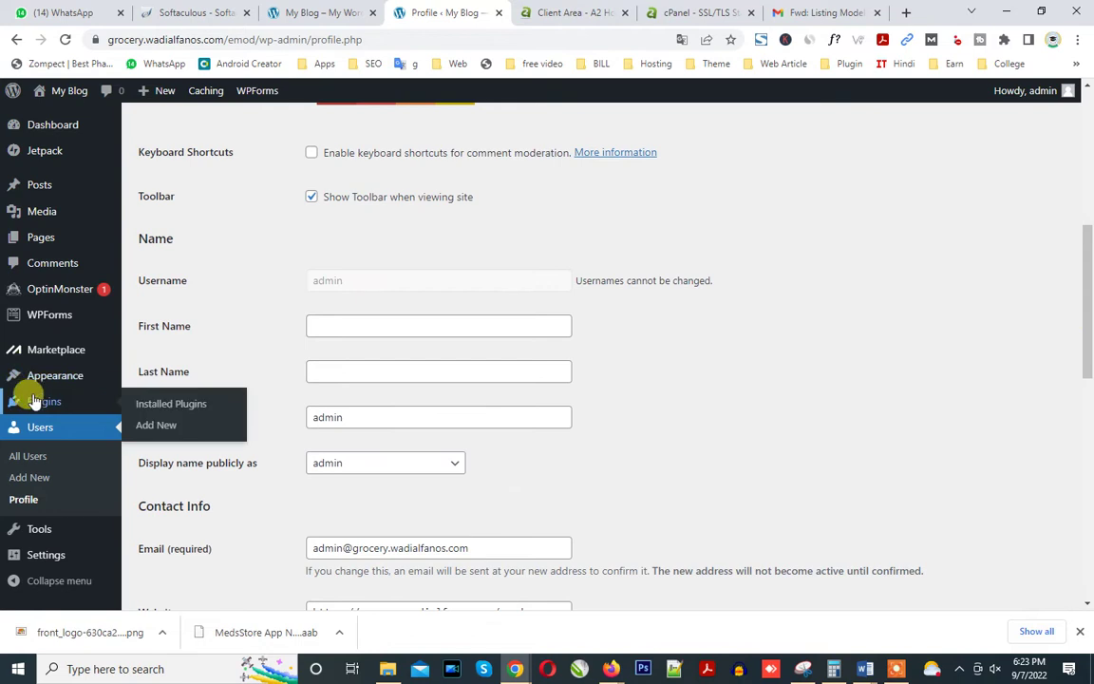
pyautogui.click(39, 401)
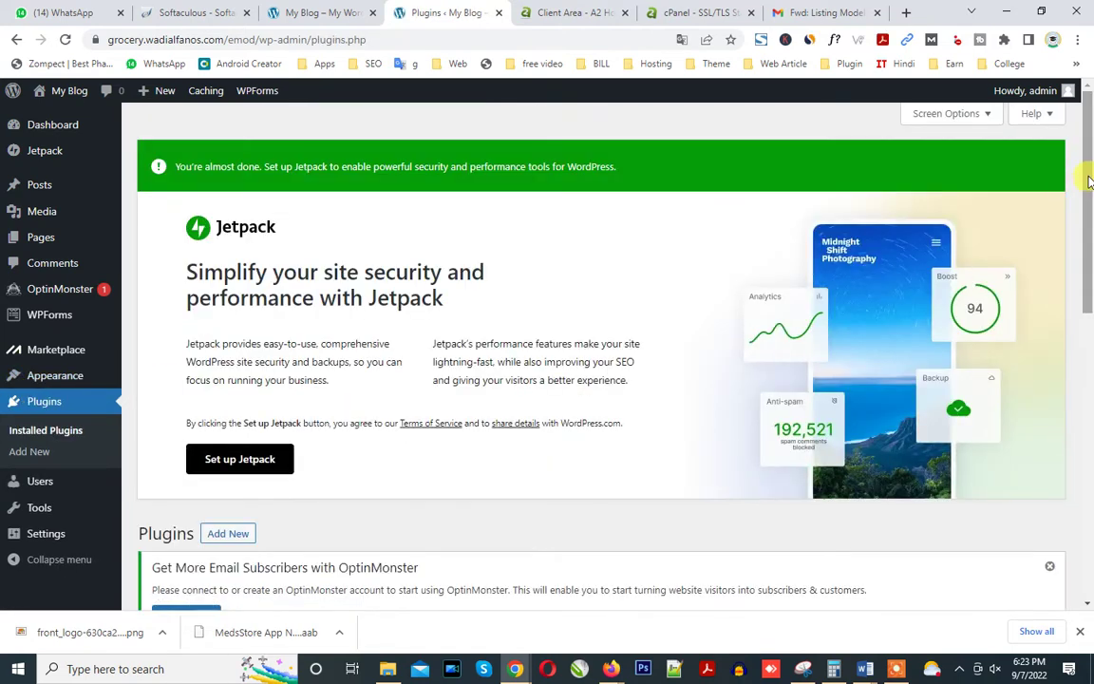
pyautogui.moveTo(1089, 180); pyautogui.dragTo(1051, 313)
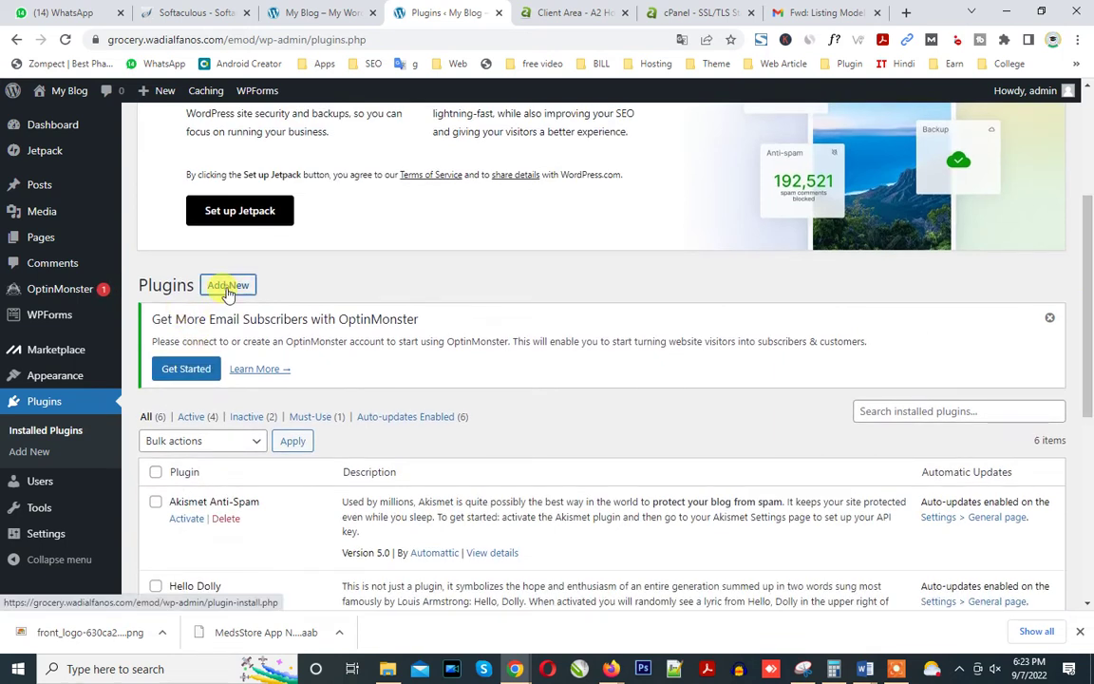
pyautogui.click(228, 286)
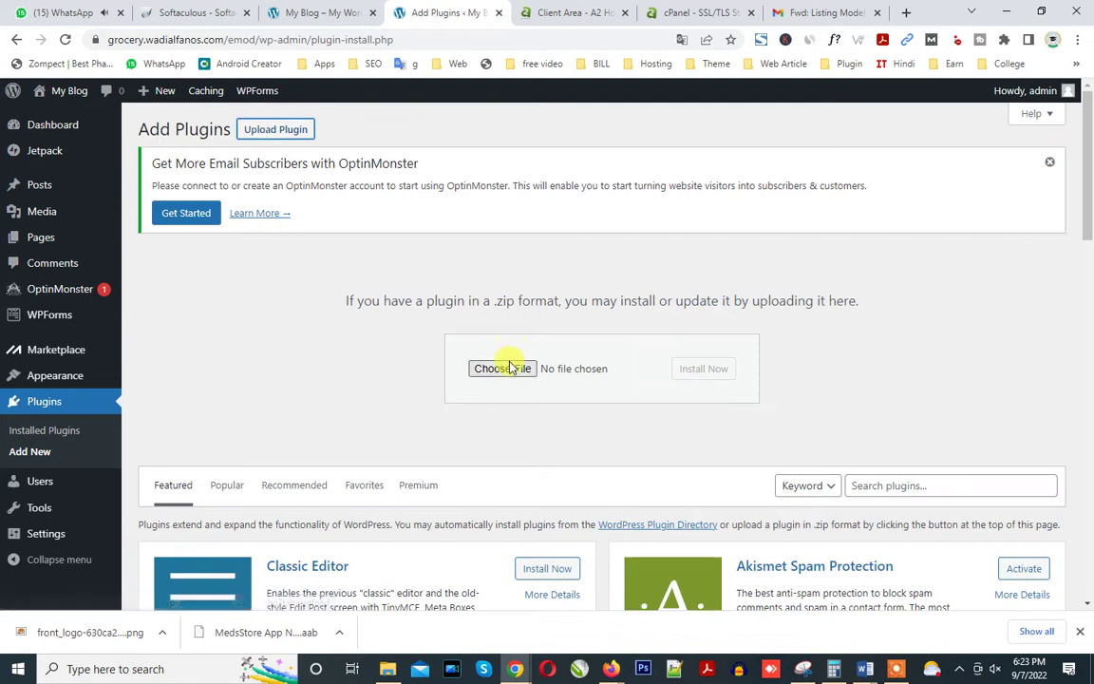
pyautogui.click(505, 367)
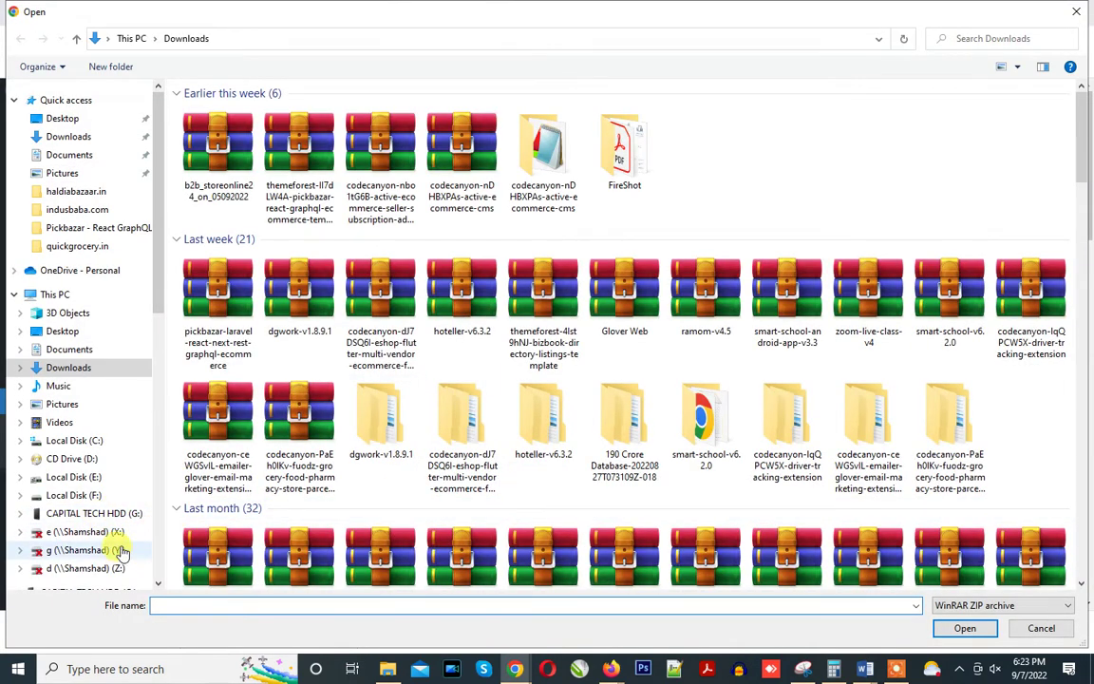
pyautogui.click(119, 512)
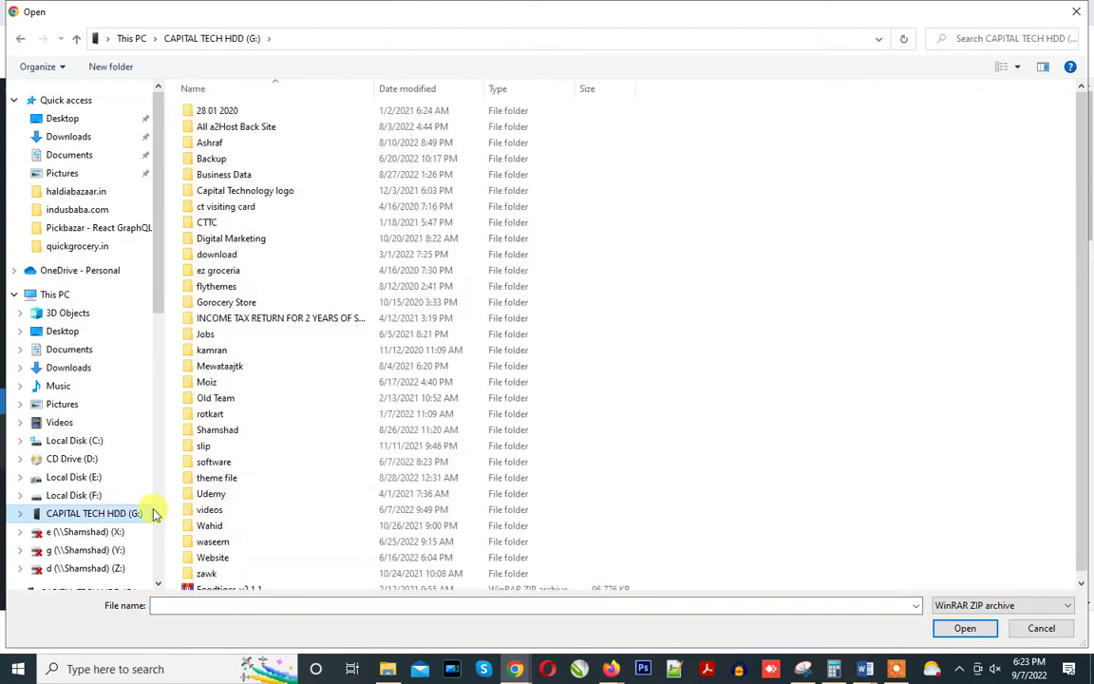
pyautogui.doubleClick(237, 480)
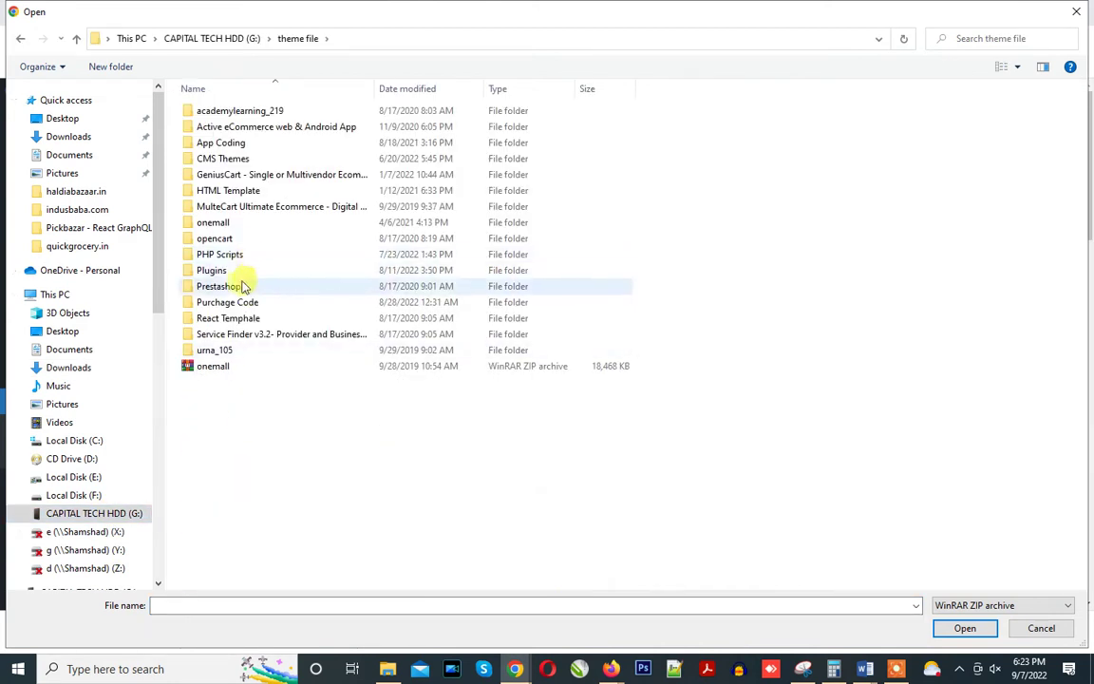
pyautogui.doubleClick(233, 272)
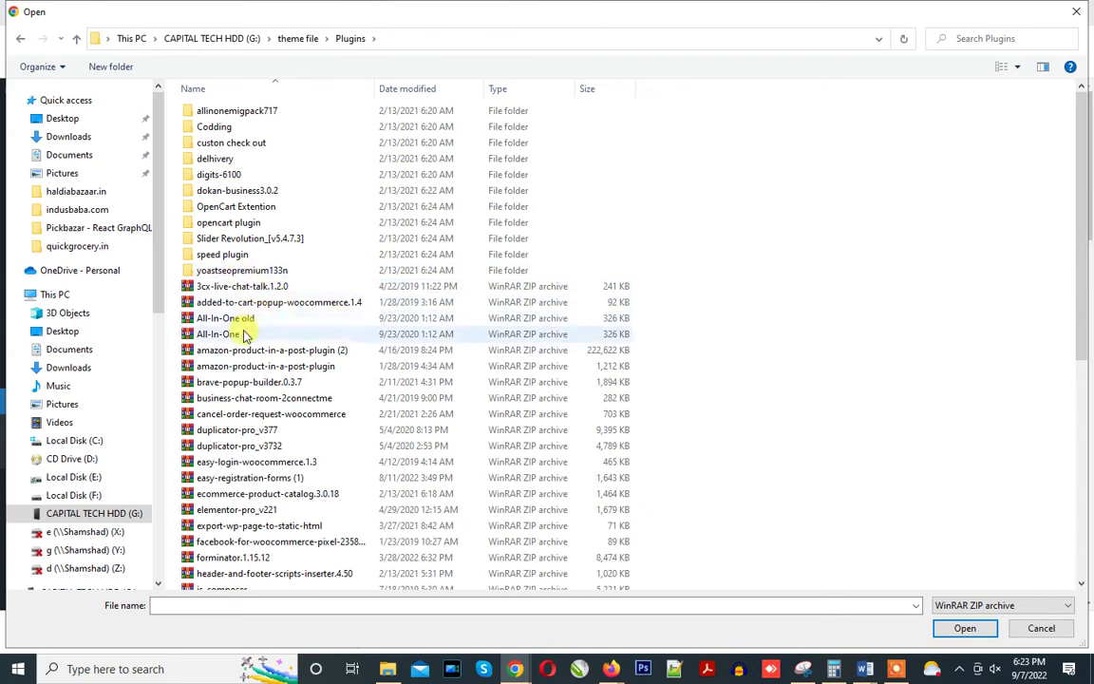
pyautogui.doubleClick(244, 332)
pyautogui.click(703, 370)
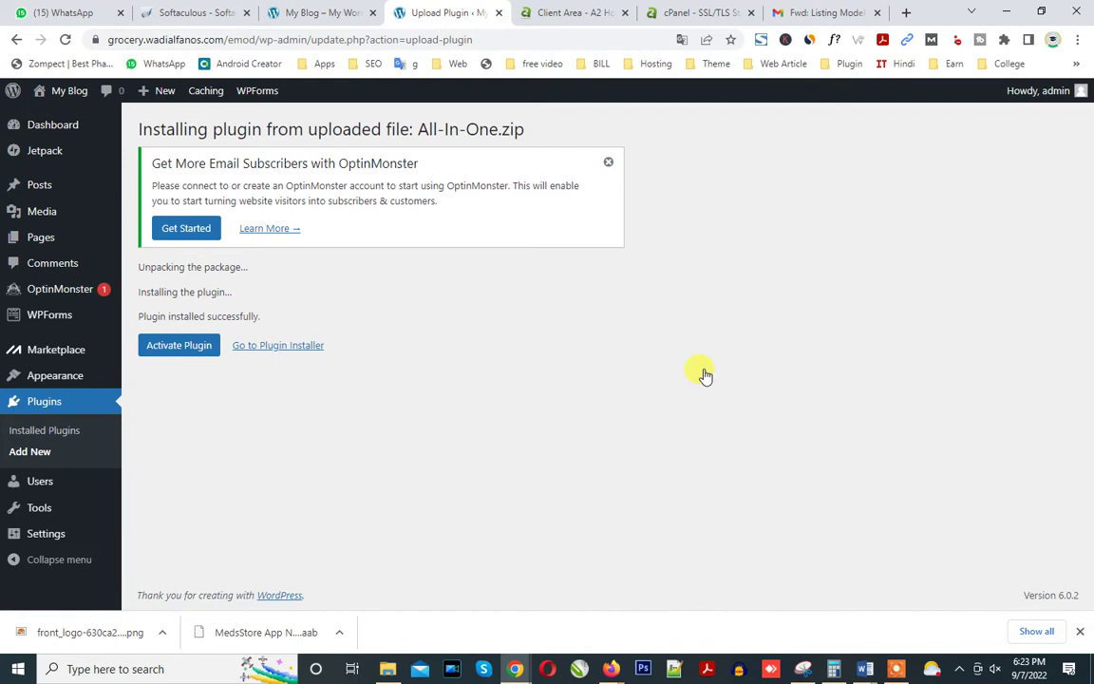
# Activate All-in-One WP Migration and bulk-deactivate every other plugin.
pyautogui.click(177, 347)
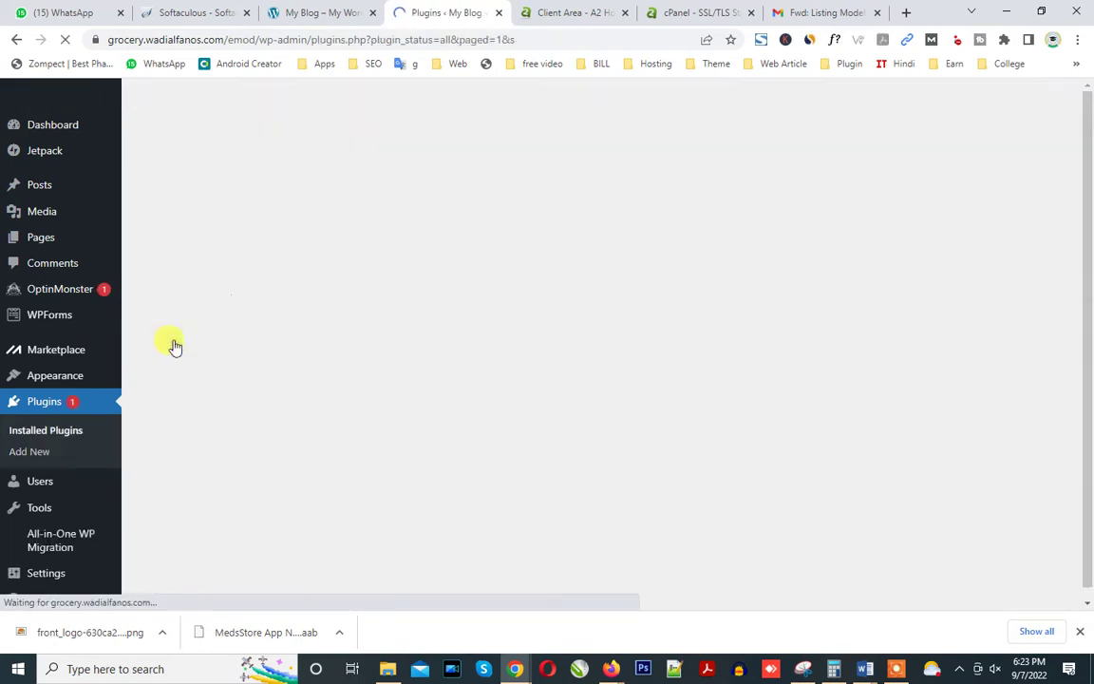
pyautogui.scroll(-5, 603, 342)
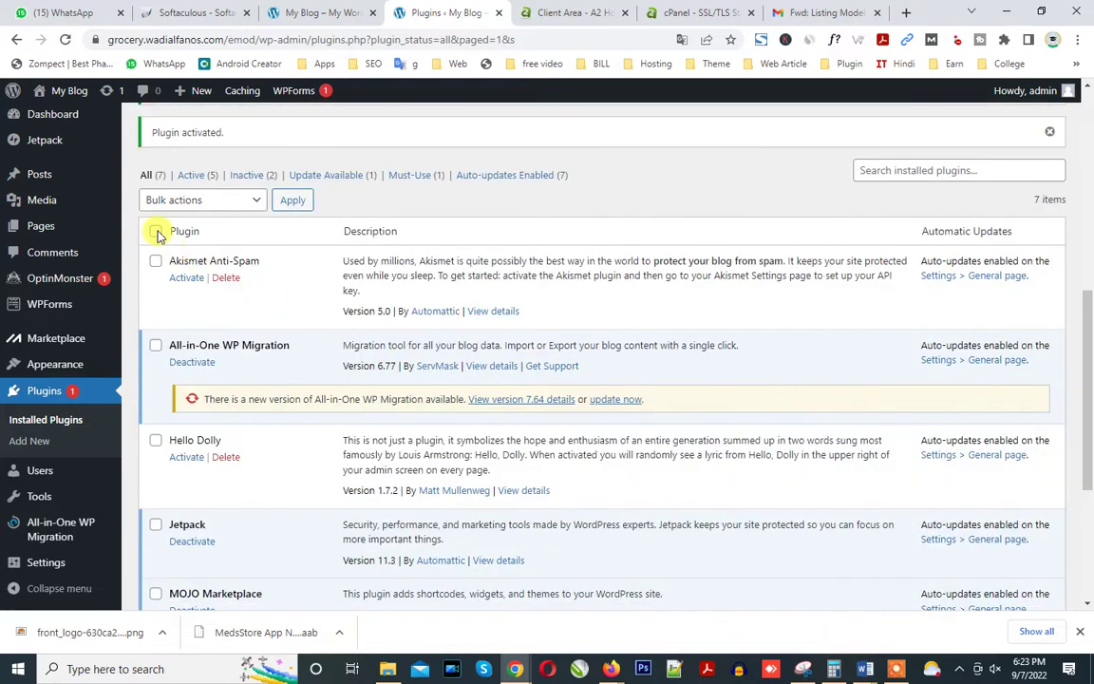
pyautogui.click(156, 347)
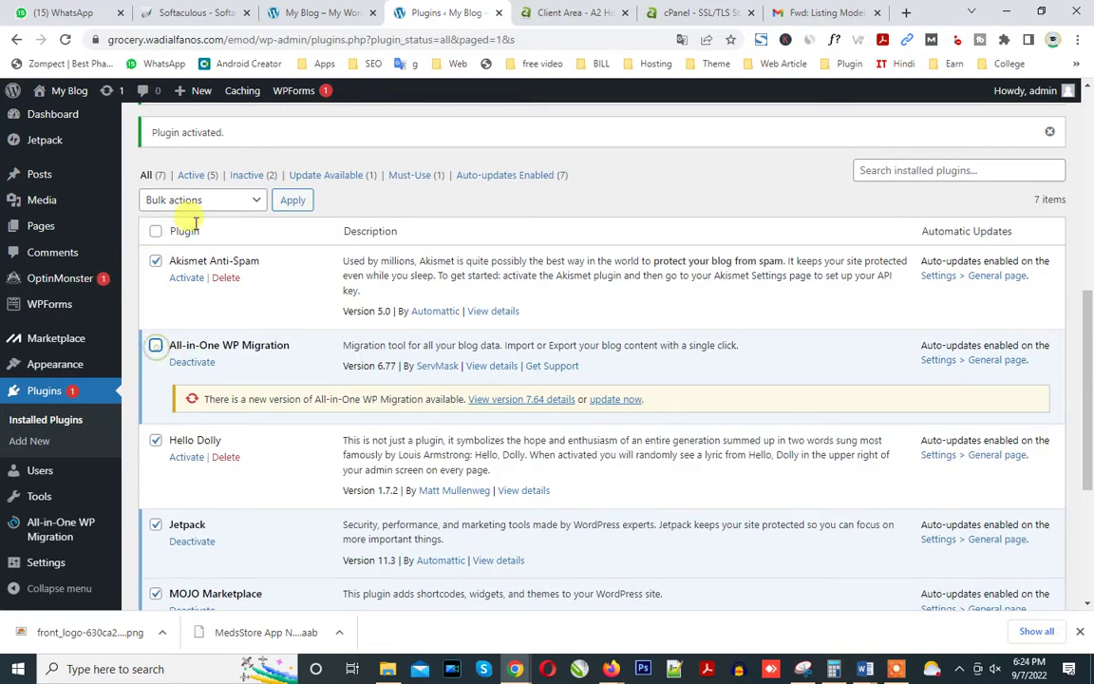
pyautogui.click(200, 205)
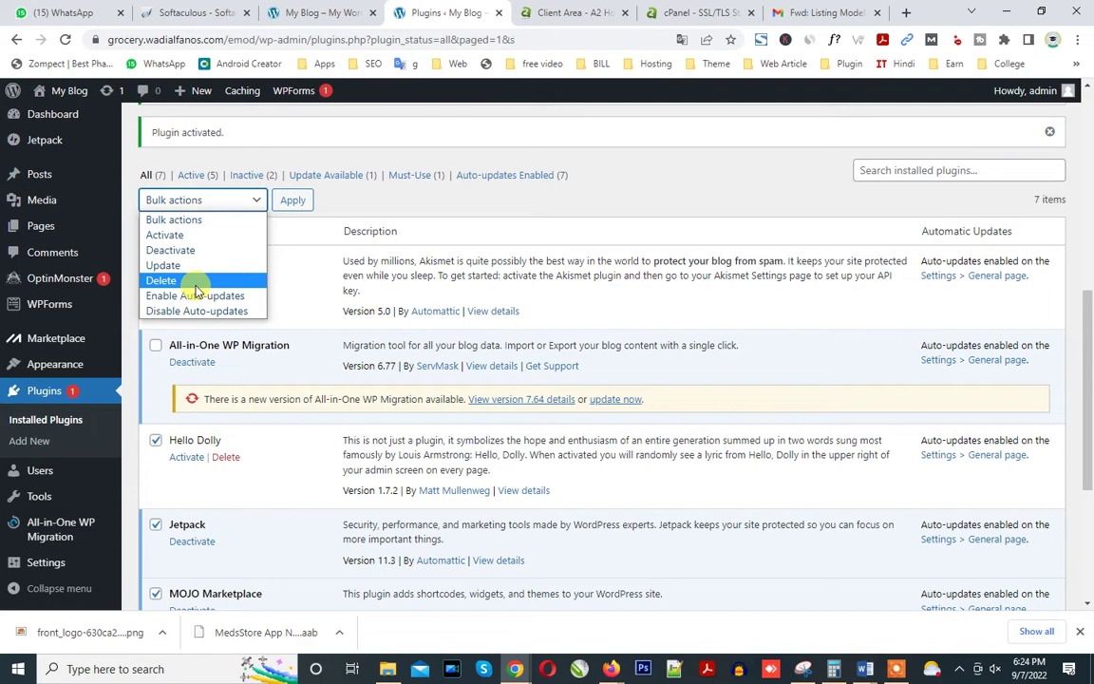
pyautogui.click(190, 249)
pyautogui.click(295, 202)
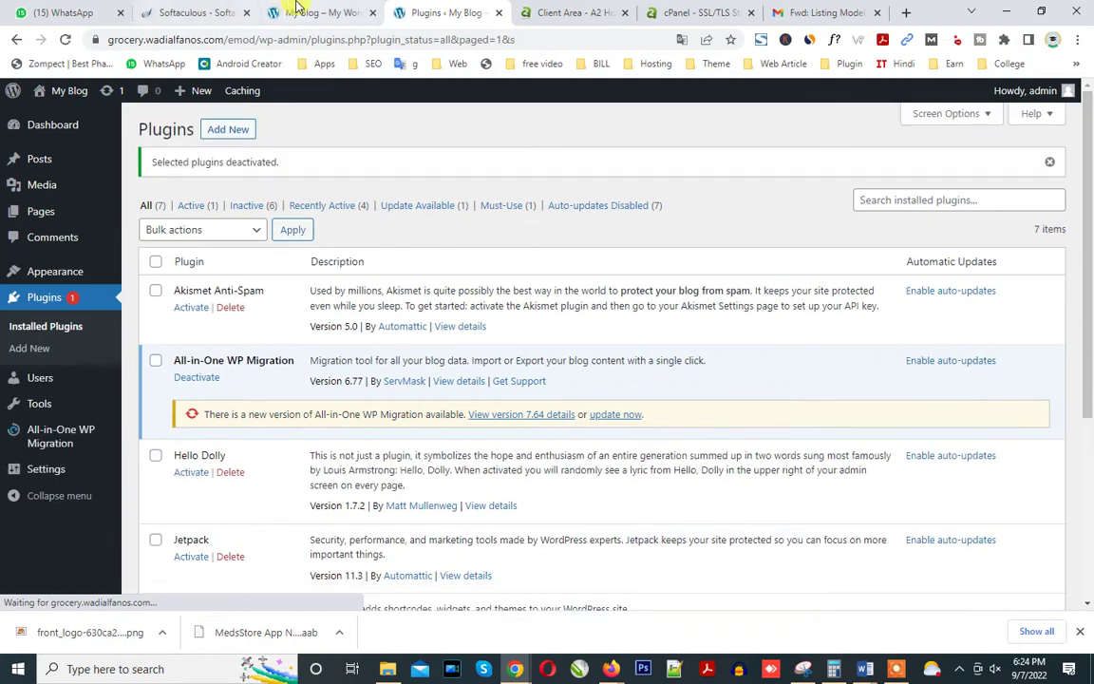
# Check the blog front page, Softaculous summary and cPanel home, then return to Plugins.
pyautogui.click(297, 10)
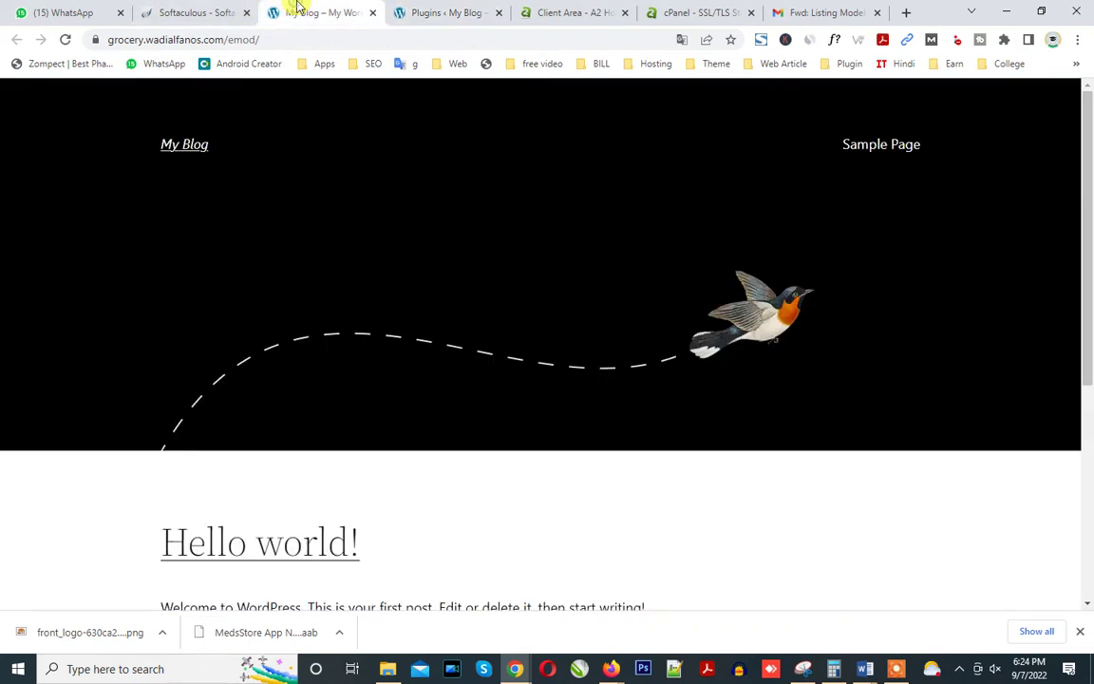
pyautogui.click(183, 14)
pyautogui.scroll(-2, 494, 237)
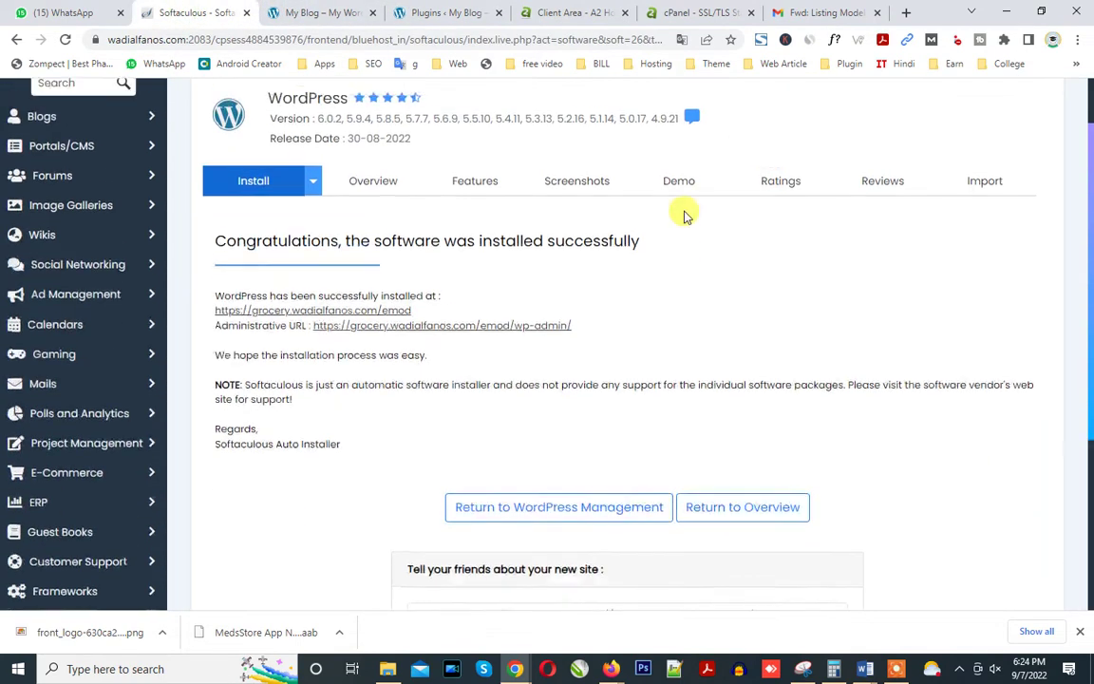
pyautogui.moveTo(1090, 252); pyautogui.dragTo(1081, 204)
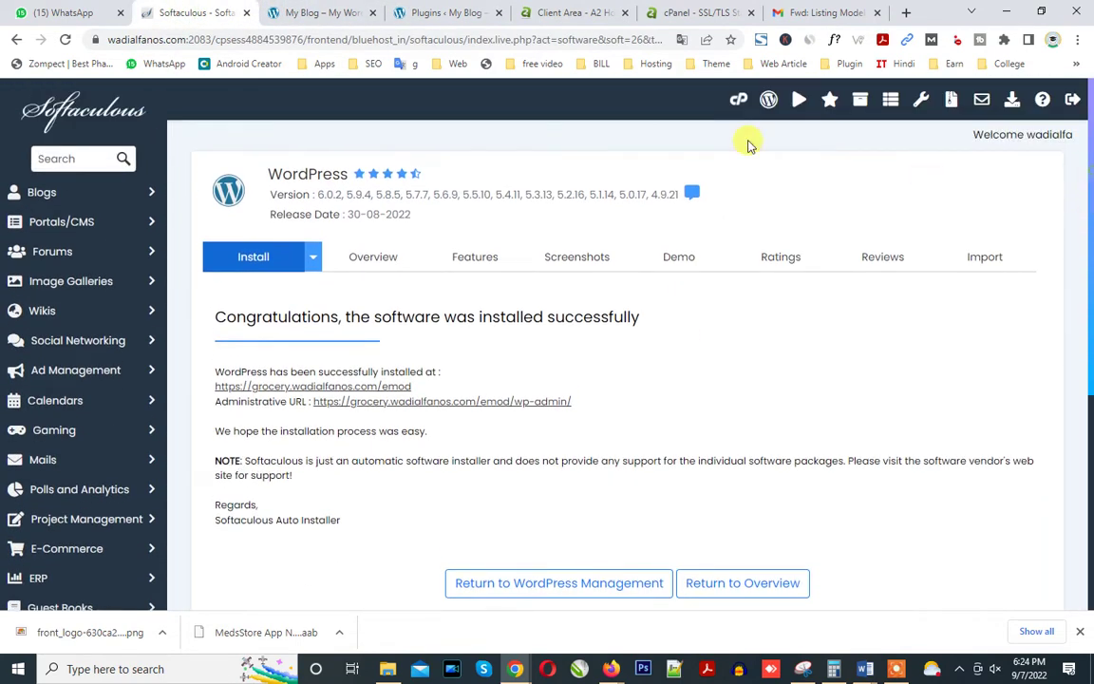
pyautogui.click(739, 101)
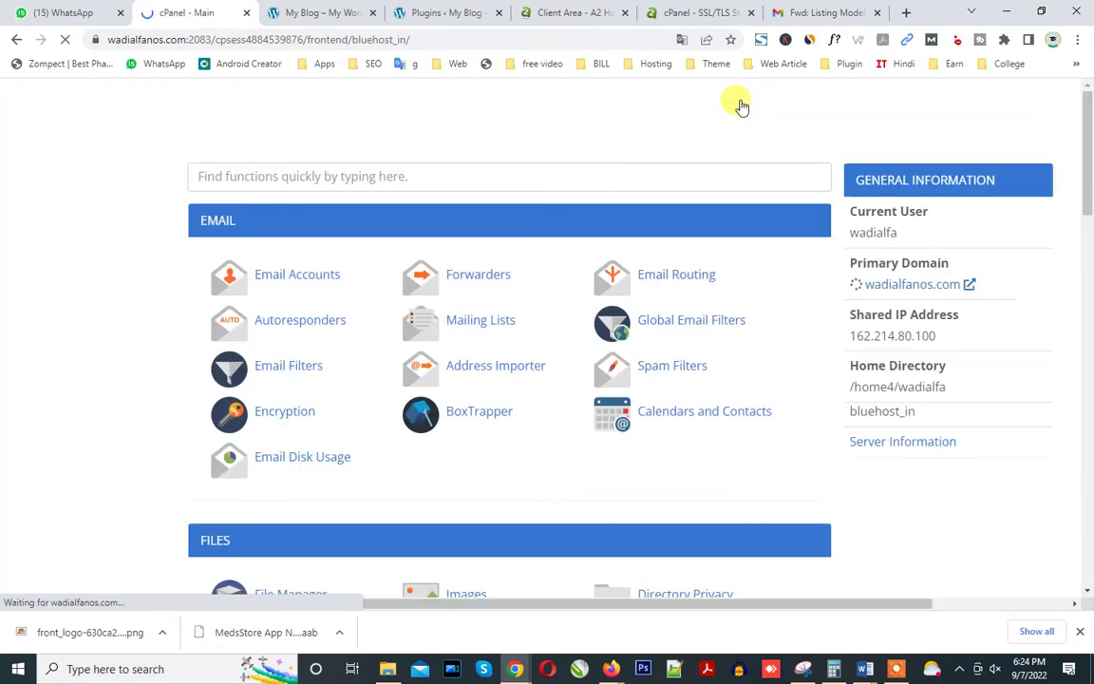
pyautogui.scroll(-3, 732, 217)
pyautogui.click(378, 9)
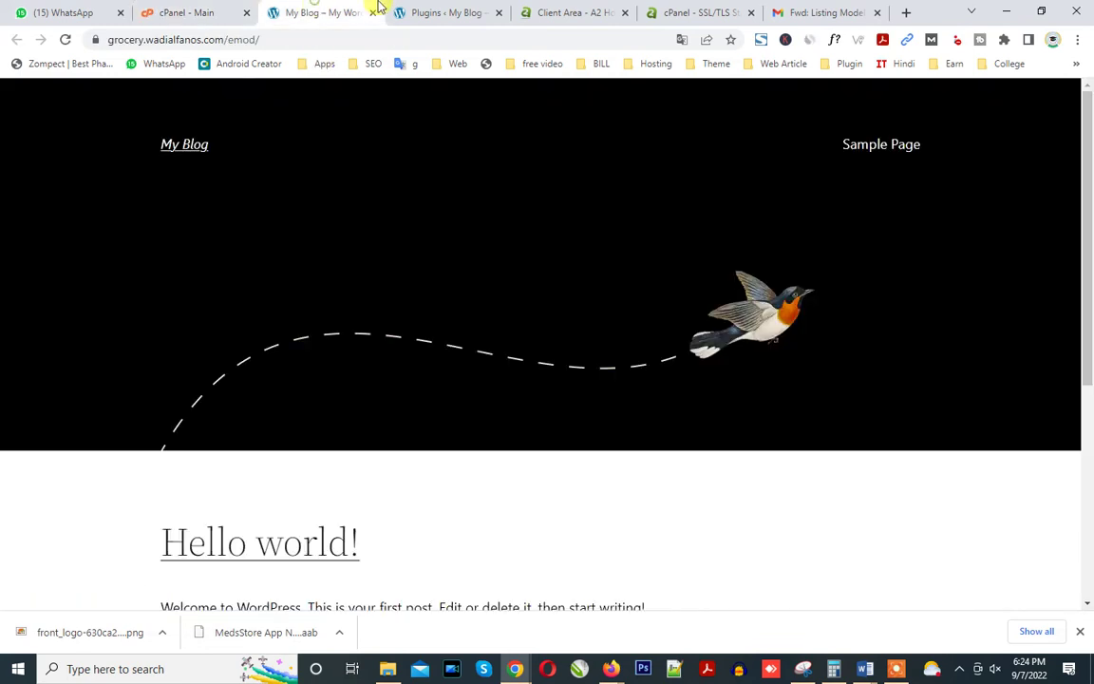
pyautogui.click(440, 12)
# Bulk-delete all the other selected plugins and confirm the deletion.
pyautogui.moveTo(66, 446)
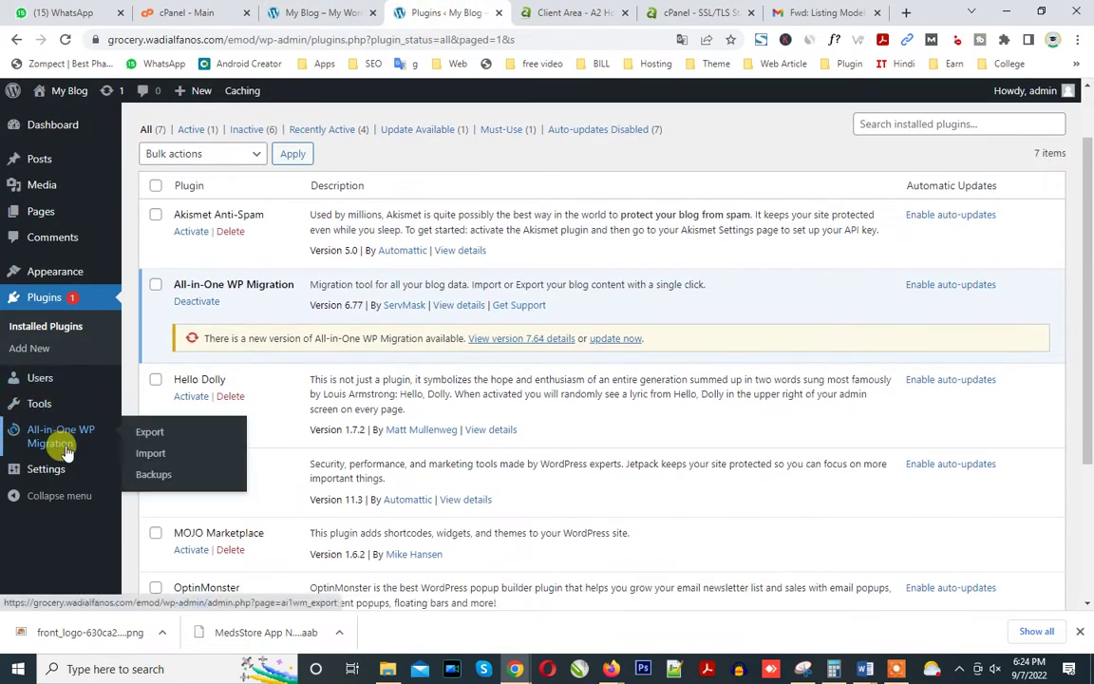
pyautogui.click(156, 185)
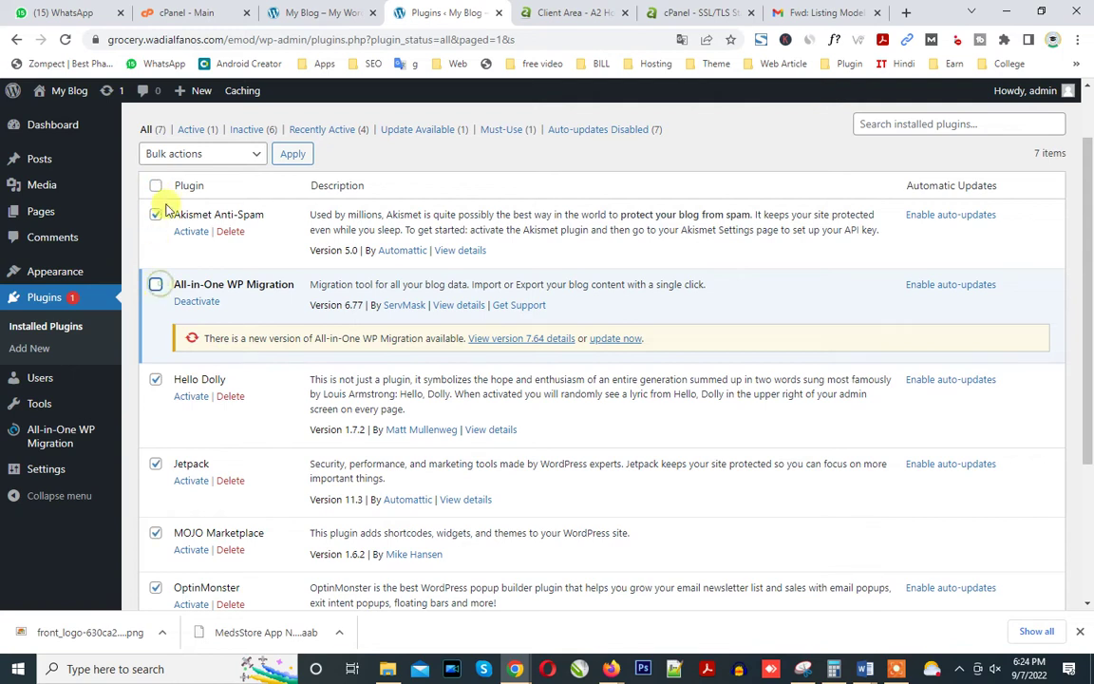
pyautogui.click(183, 154)
pyautogui.click(186, 236)
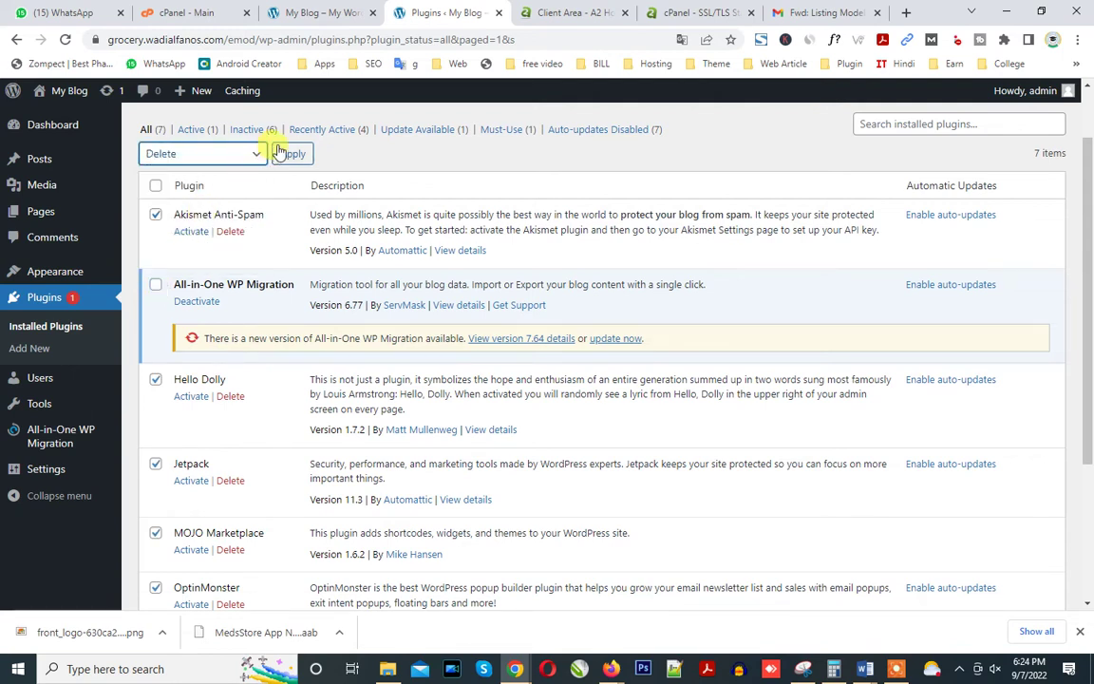
pyautogui.click(282, 153)
pyautogui.click(618, 140)
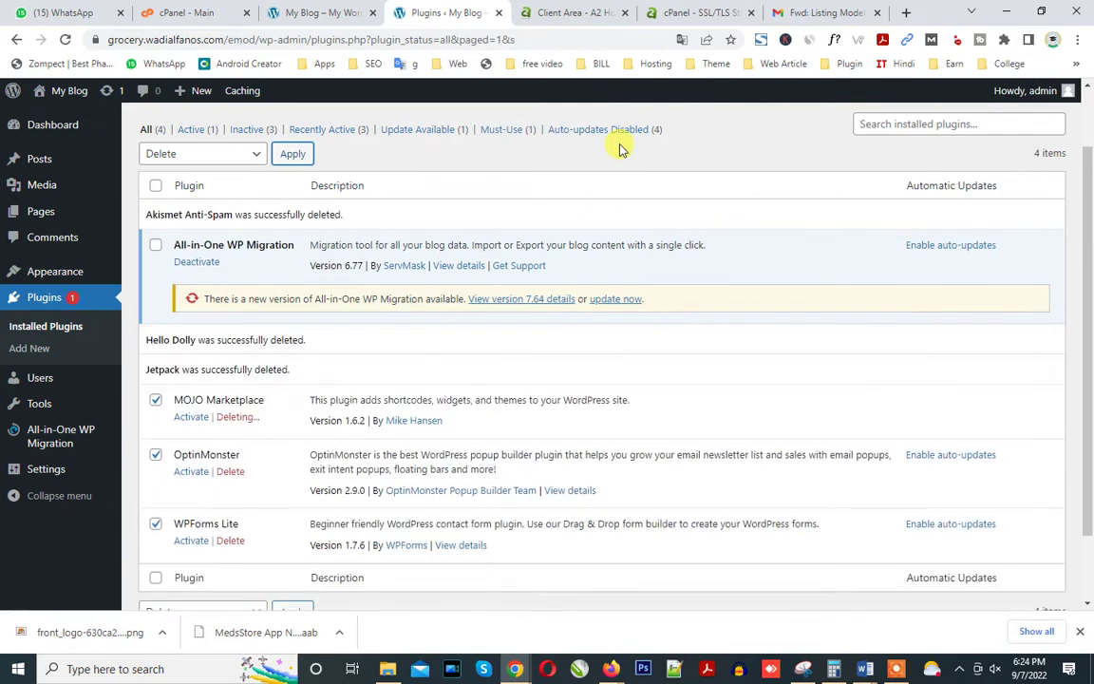
# Open the All-in-One WP Migration Import page in a new tab.
pyautogui.moveTo(66, 446)
pyautogui.rightClick(167, 476)
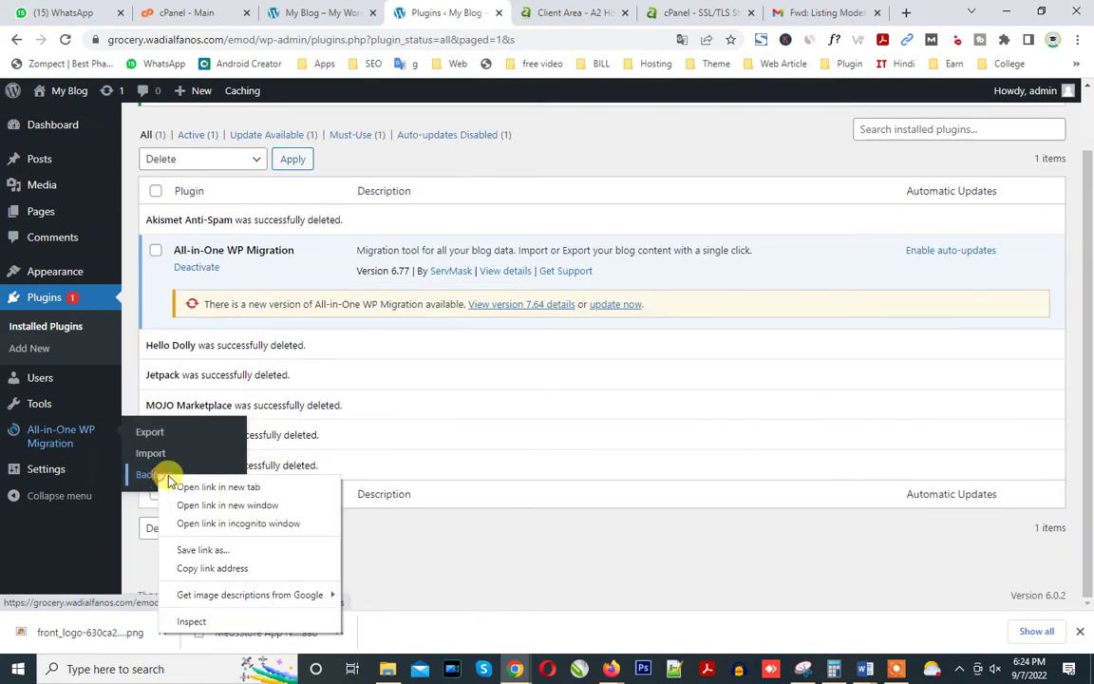
pyautogui.click(190, 486)
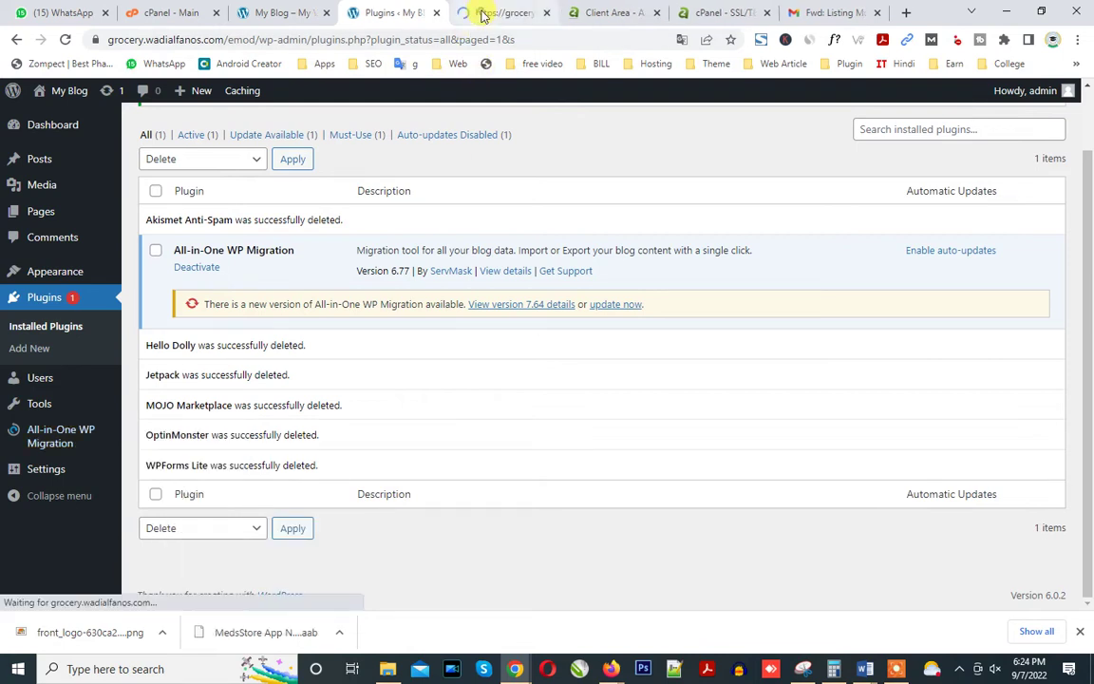
pyautogui.click(483, 15)
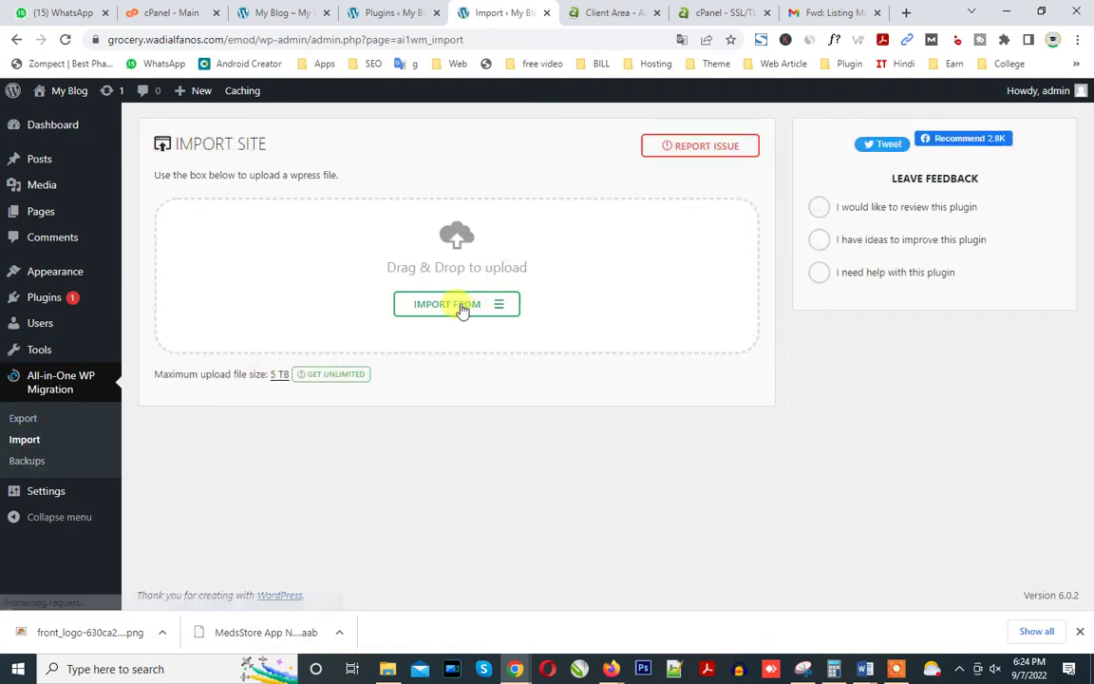
# Highlight the 5 TB maximum upload size, then launch File Manager from cPanel home.
pyautogui.moveTo(257, 373); pyautogui.dragTo(288, 373)
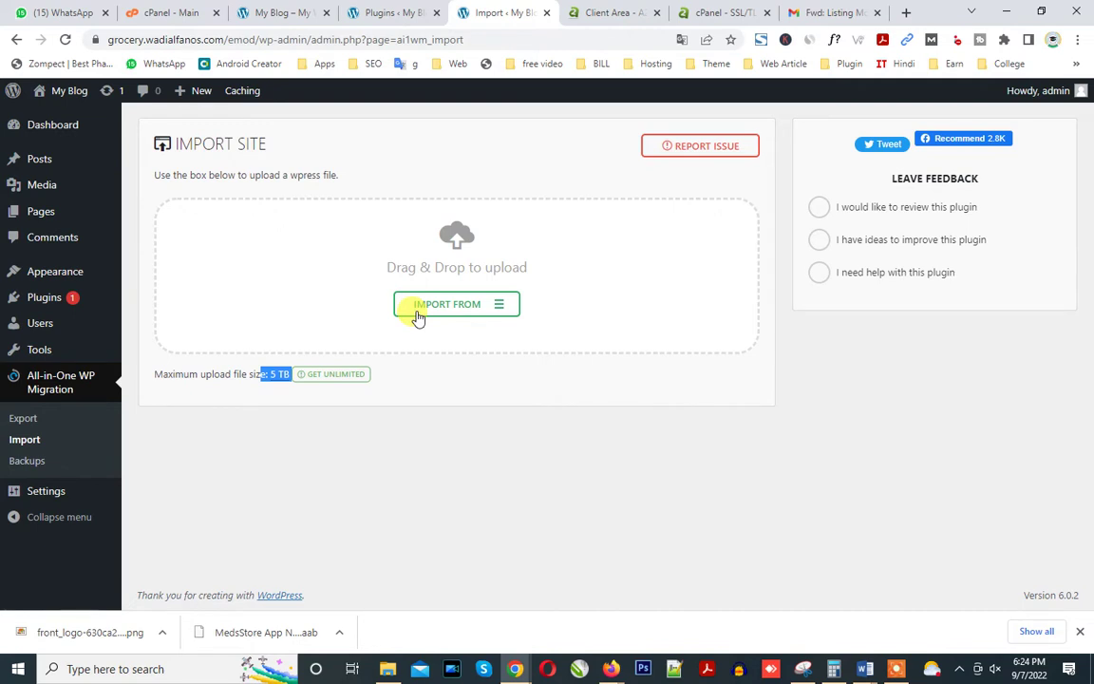
pyautogui.click(151, 9)
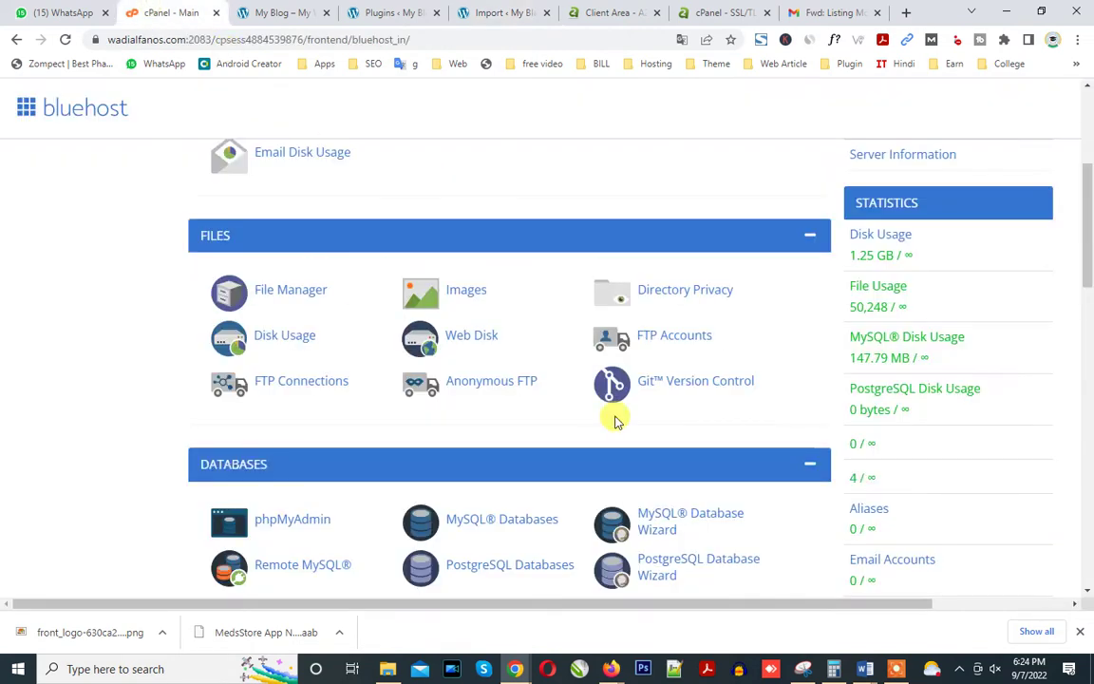
pyautogui.scroll(-2, 399, 365)
pyautogui.scroll(3, 416, 380)
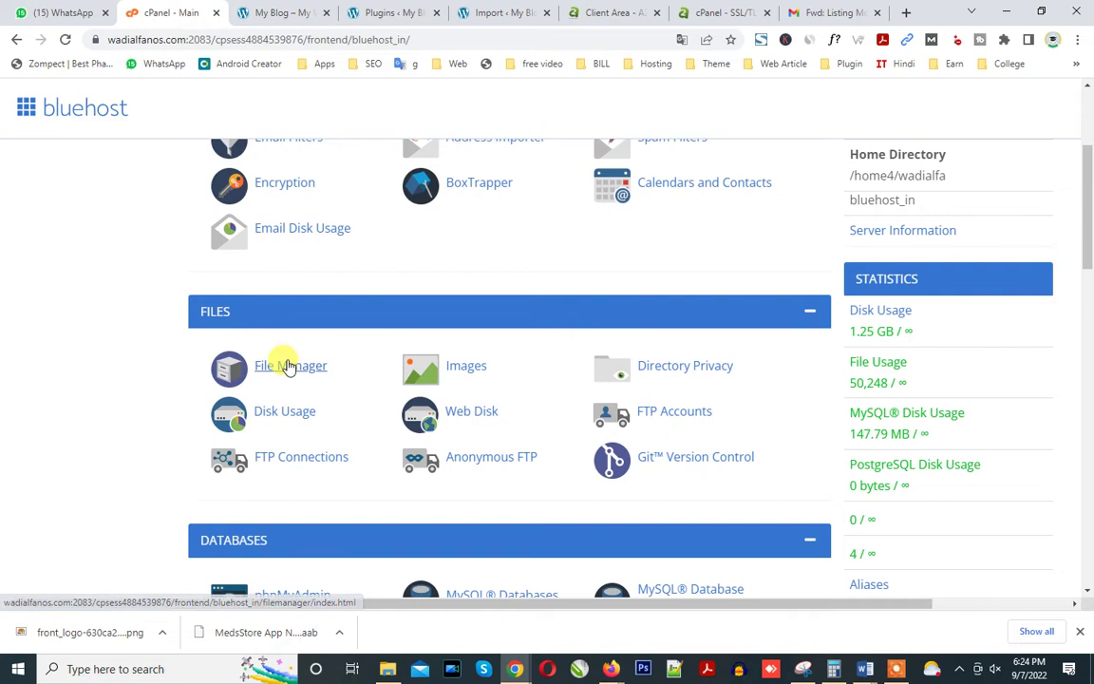
pyautogui.click(286, 361)
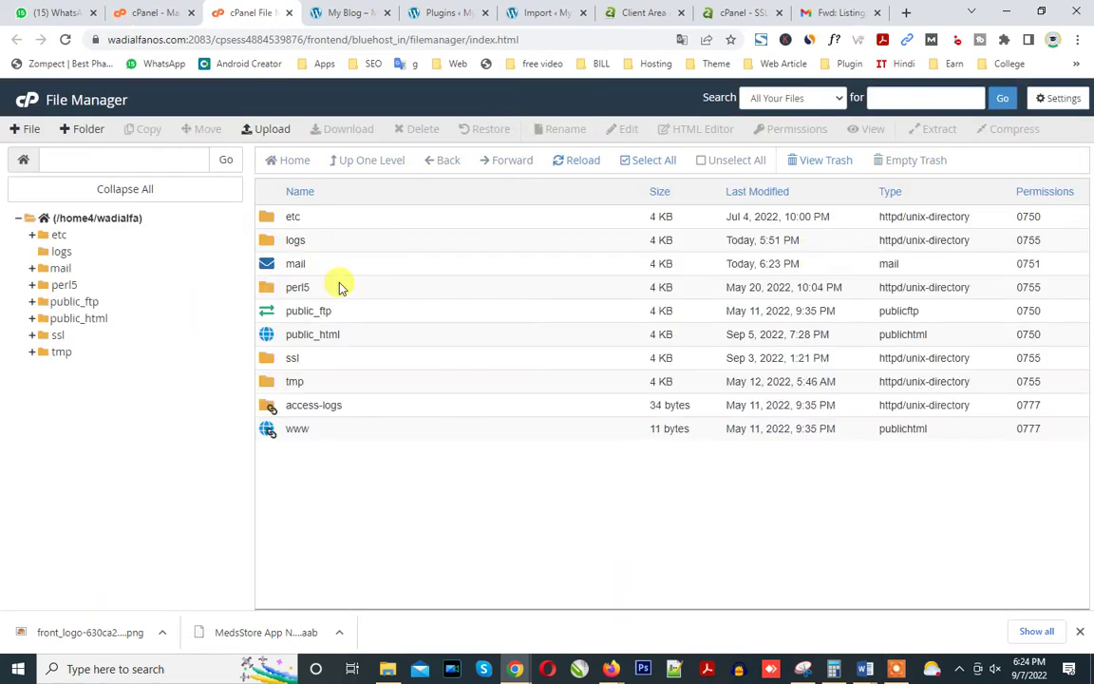
# Browse public_html > grocery-wadialfanos-com > wp-content > ai1wm-backups and open Upload there.
pyautogui.doubleClick(362, 337)
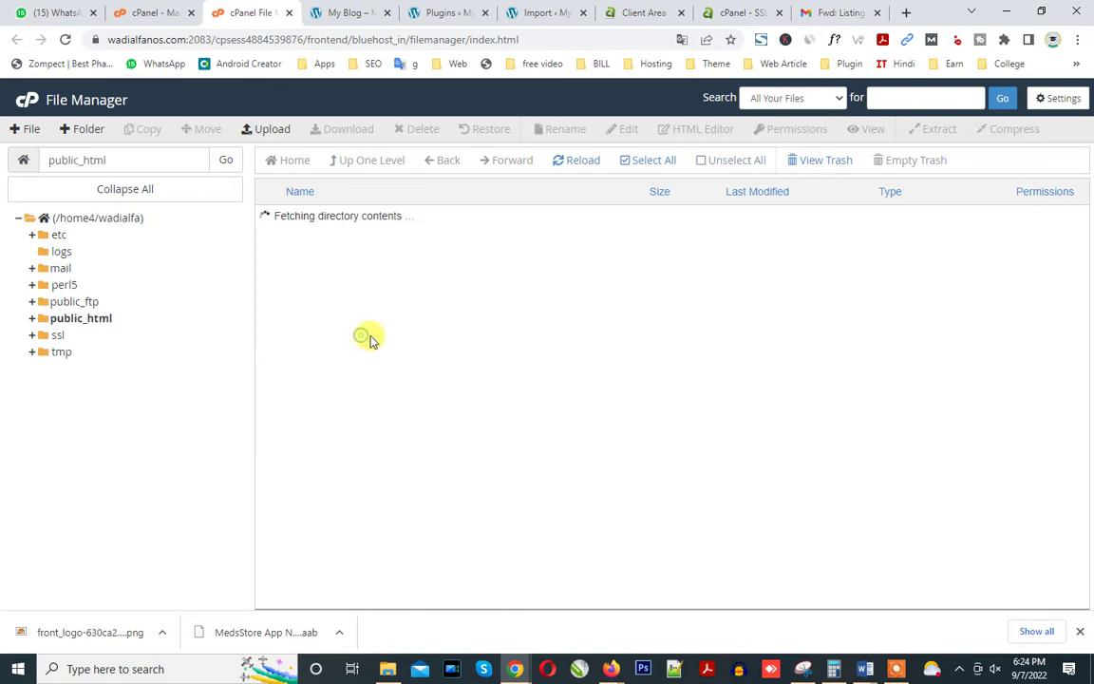
pyautogui.click(421, 315)
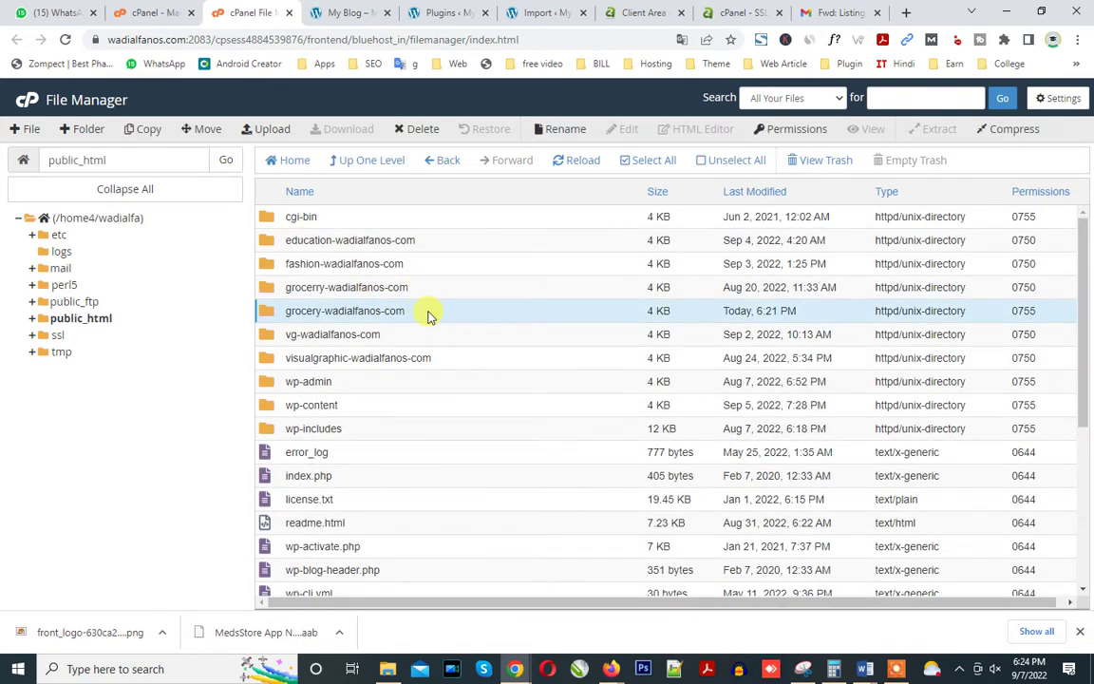
pyautogui.doubleClick(427, 312)
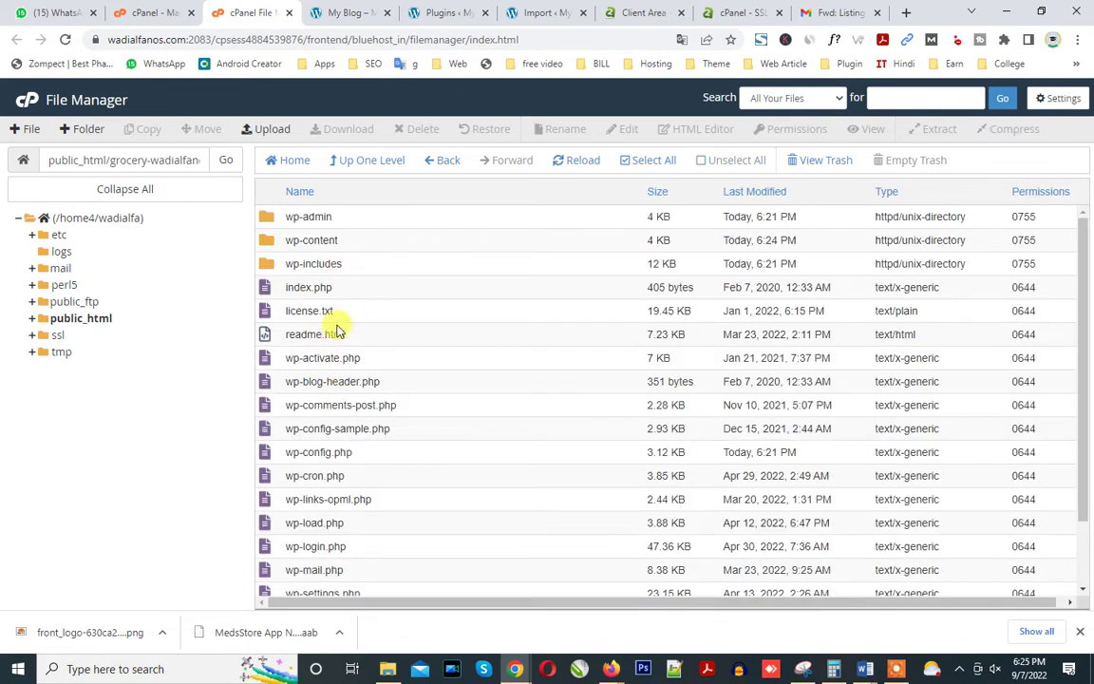
pyautogui.doubleClick(341, 243)
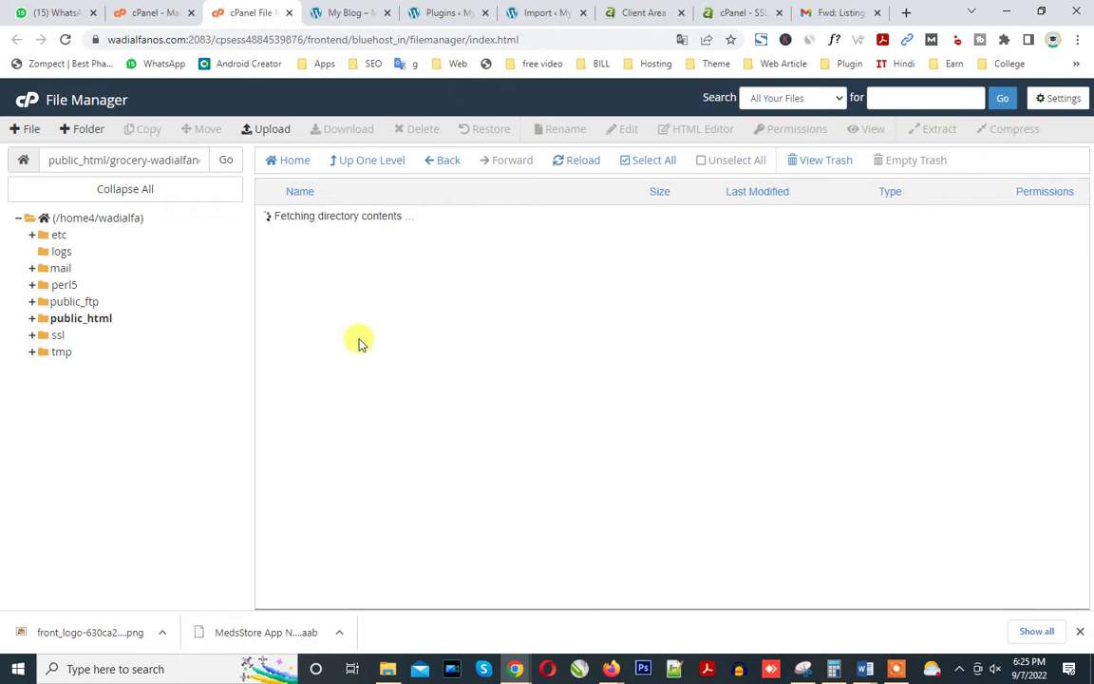
pyautogui.doubleClick(371, 218)
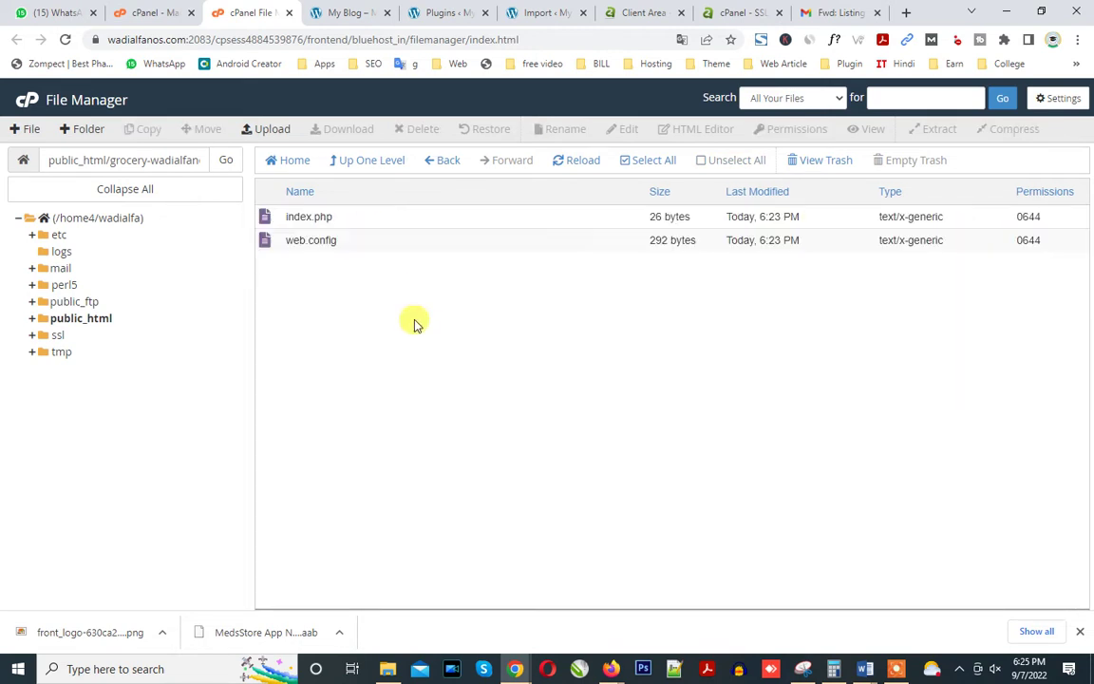
pyautogui.click(270, 129)
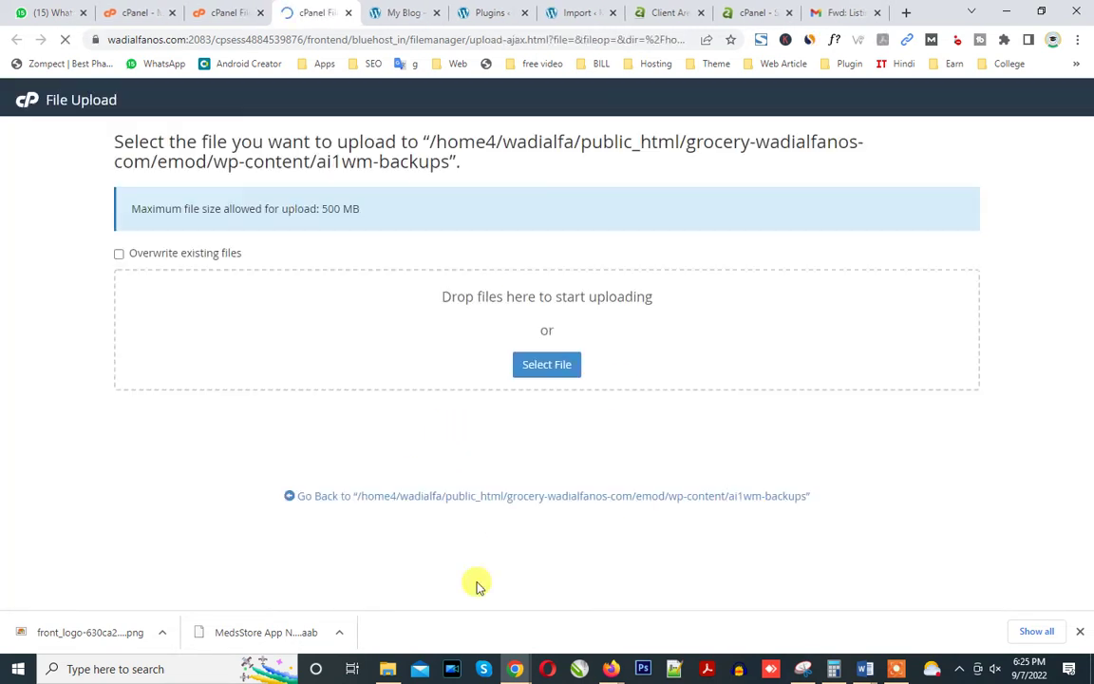
# Browse File Explorer to E: > Capital Technology Team > noorsaba > File.
pyautogui.click(399, 671)
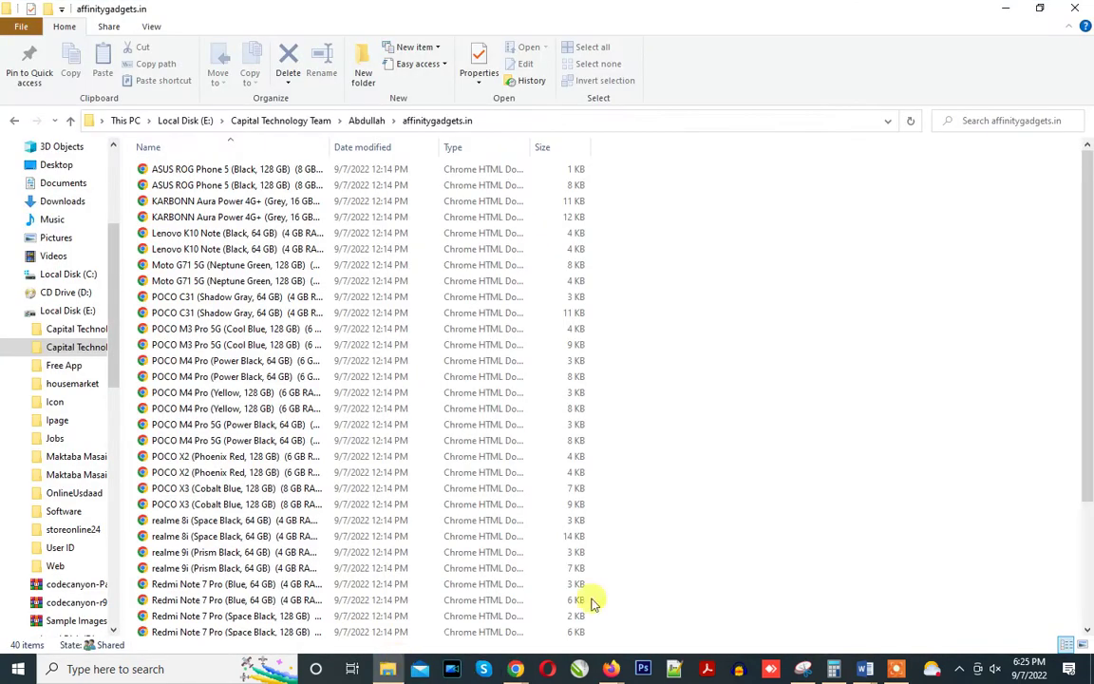
pyautogui.click(68, 311)
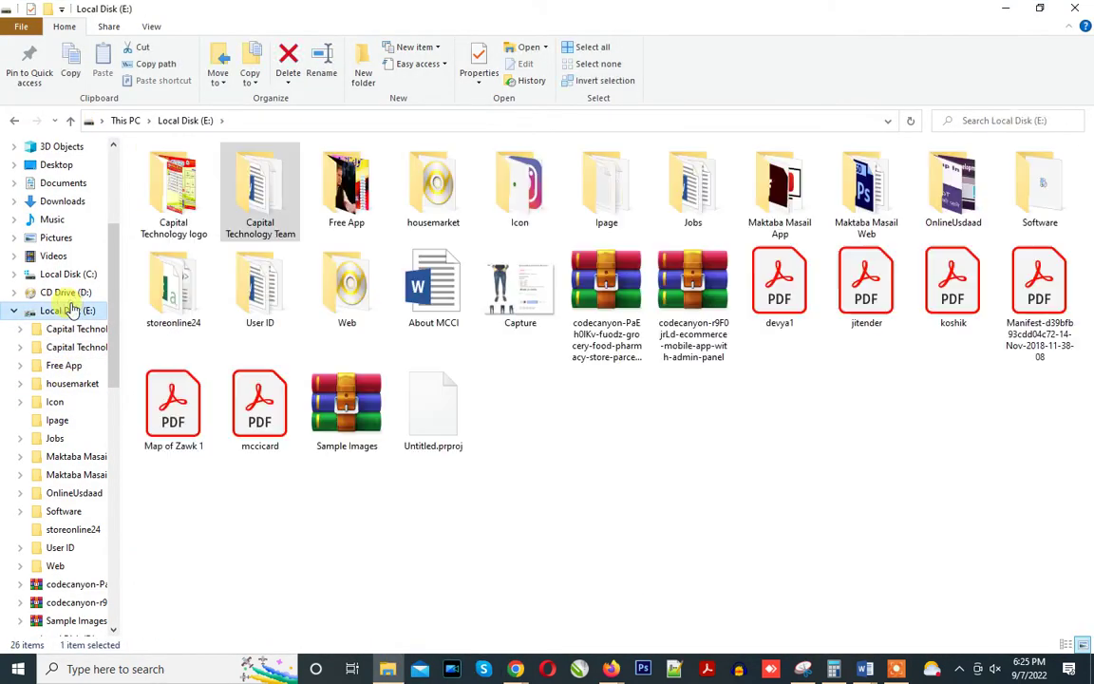
pyautogui.doubleClick(255, 211)
pyautogui.click(191, 378)
pyautogui.doubleClick(191, 378)
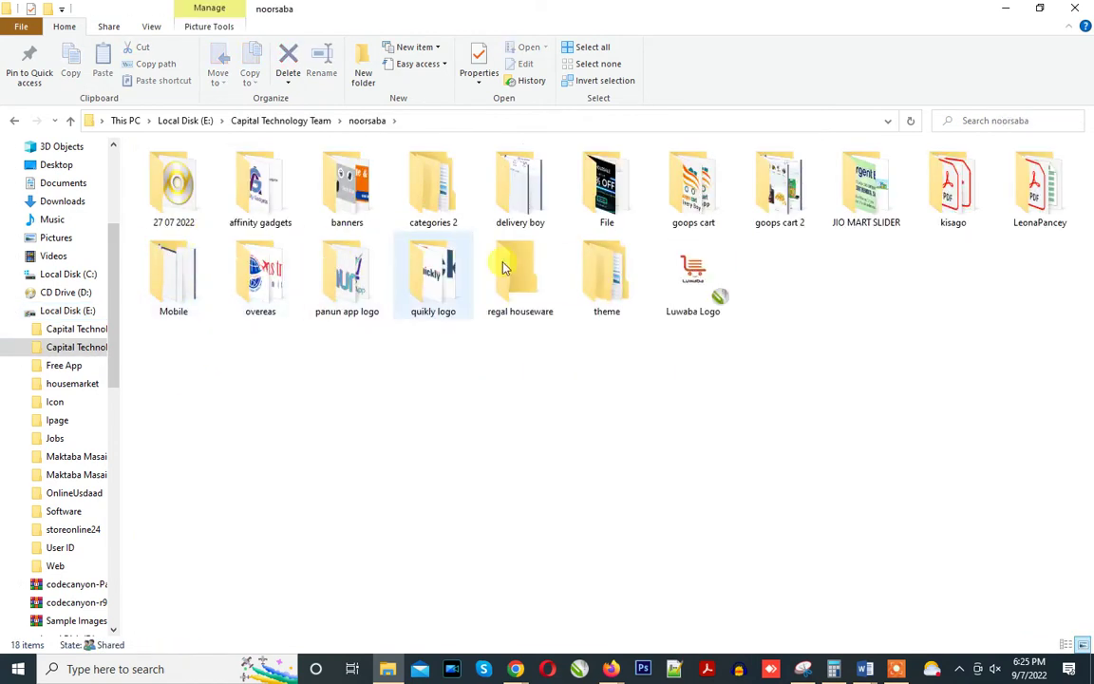
pyautogui.doubleClick(604, 212)
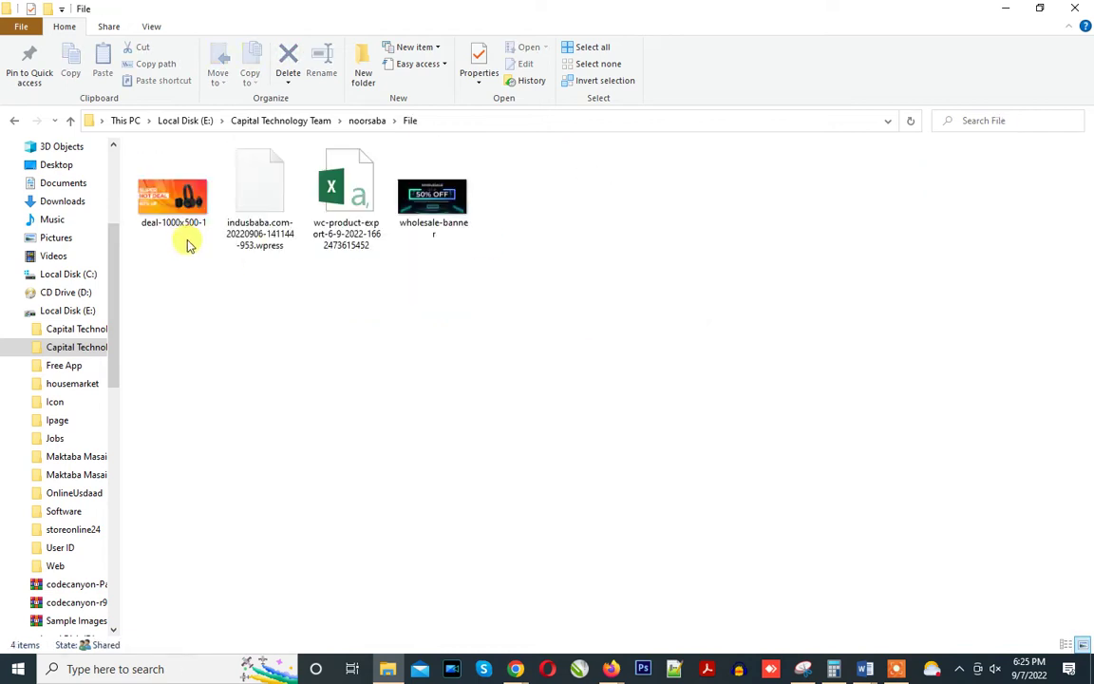
# Send the indusbaba.com .wpress backup to the upload page, which rejects its 586.09 MB as over 500 MB.
pyautogui.click(253, 227)
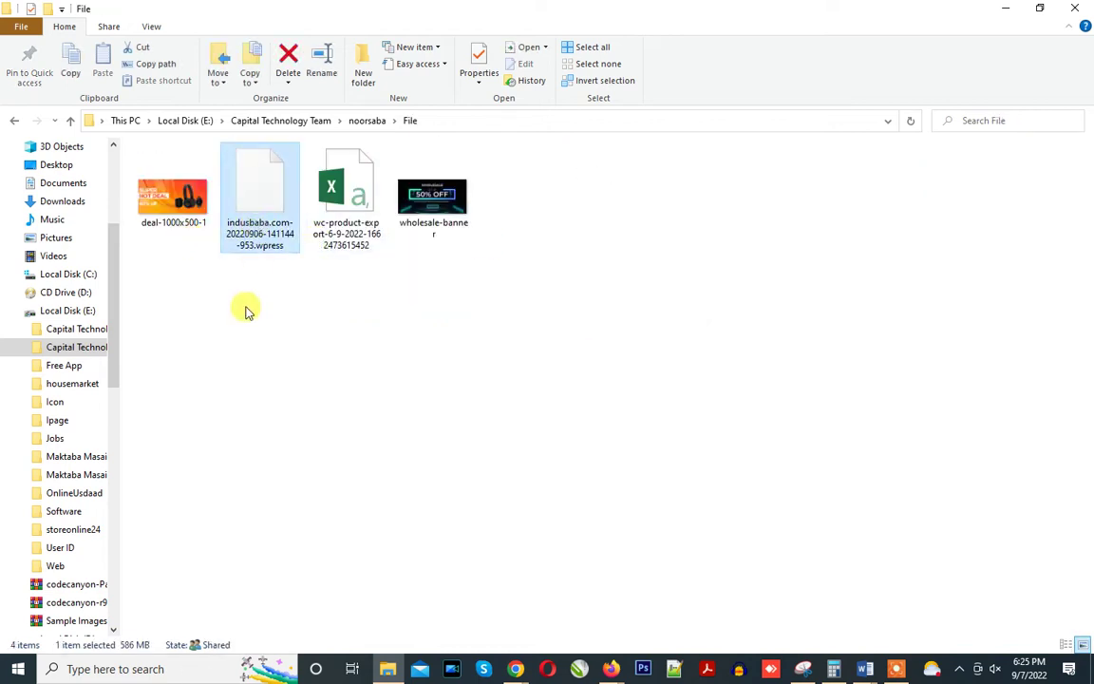
pyautogui.moveTo(471, 493); pyautogui.dragTo(472, 555)
pyautogui.moveTo(320, 321); pyautogui.dragTo(474, 356)
pyautogui.click(275, 295)
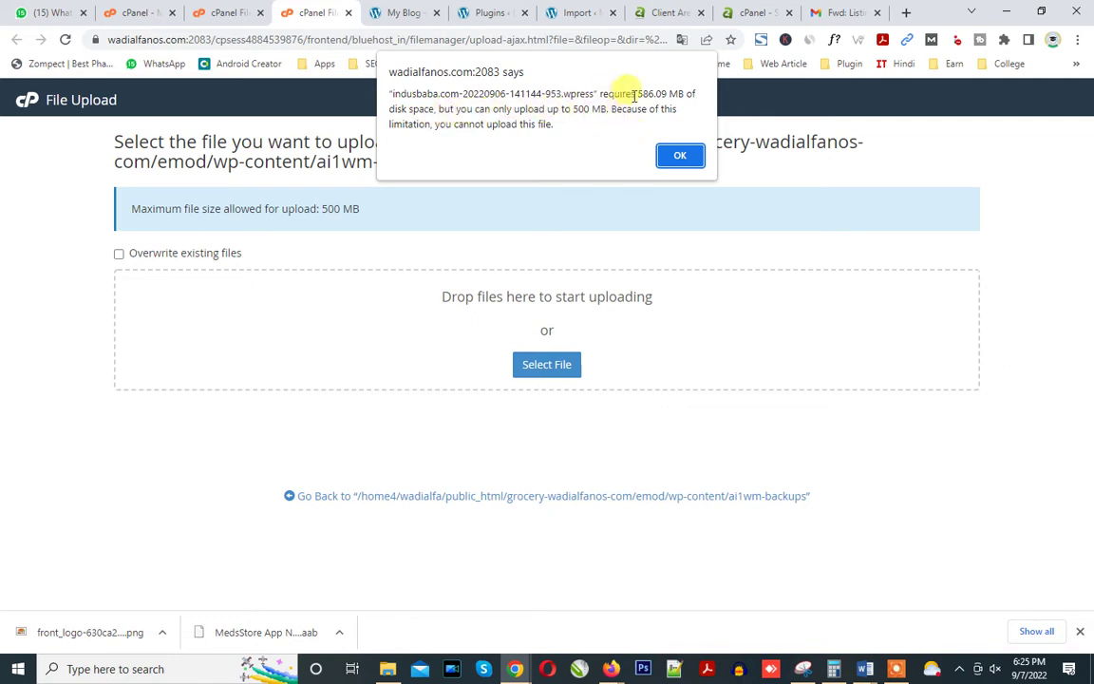
pyautogui.moveTo(573, 109); pyautogui.dragTo(643, 112)
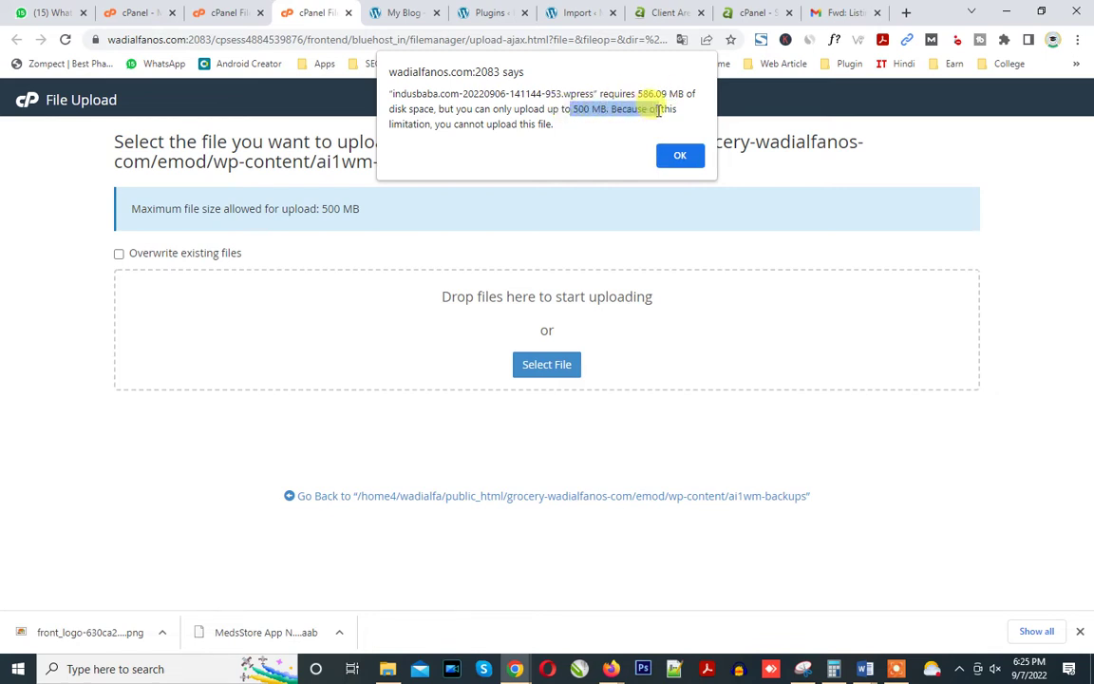
# From the cPanel home page, search functions for 'php' and open the MultiPHP INI Editor.
pyautogui.click(232, 15)
pyautogui.click(138, 14)
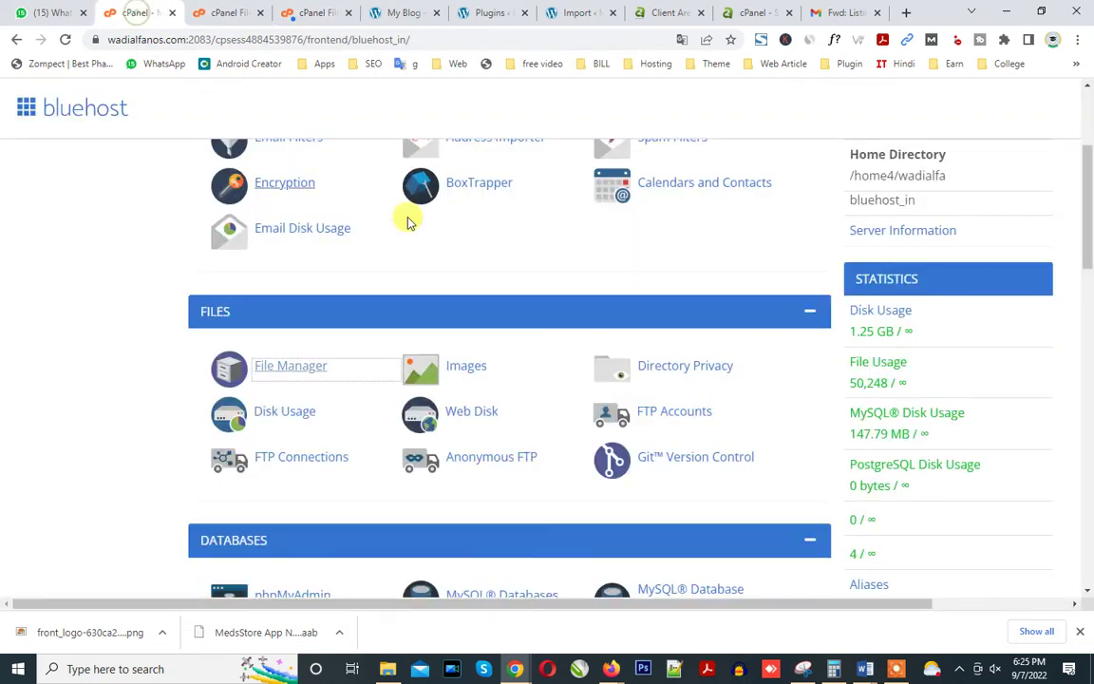
pyautogui.scroll(3, 1085, 215)
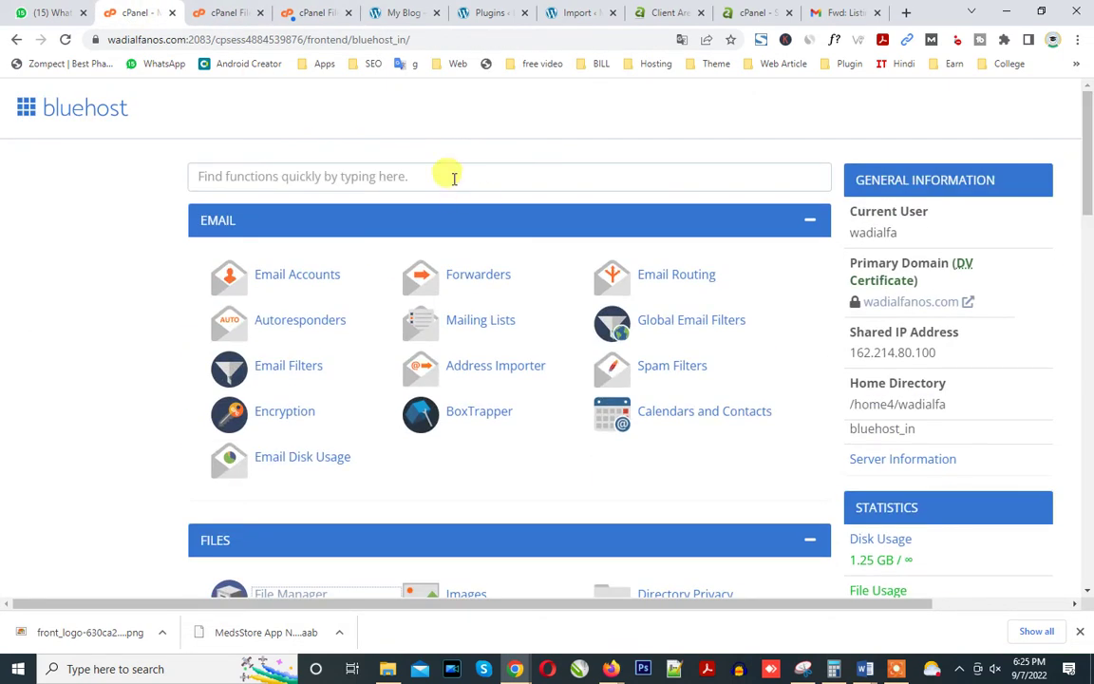
pyautogui.click(454, 178)
pyautogui.write('php')
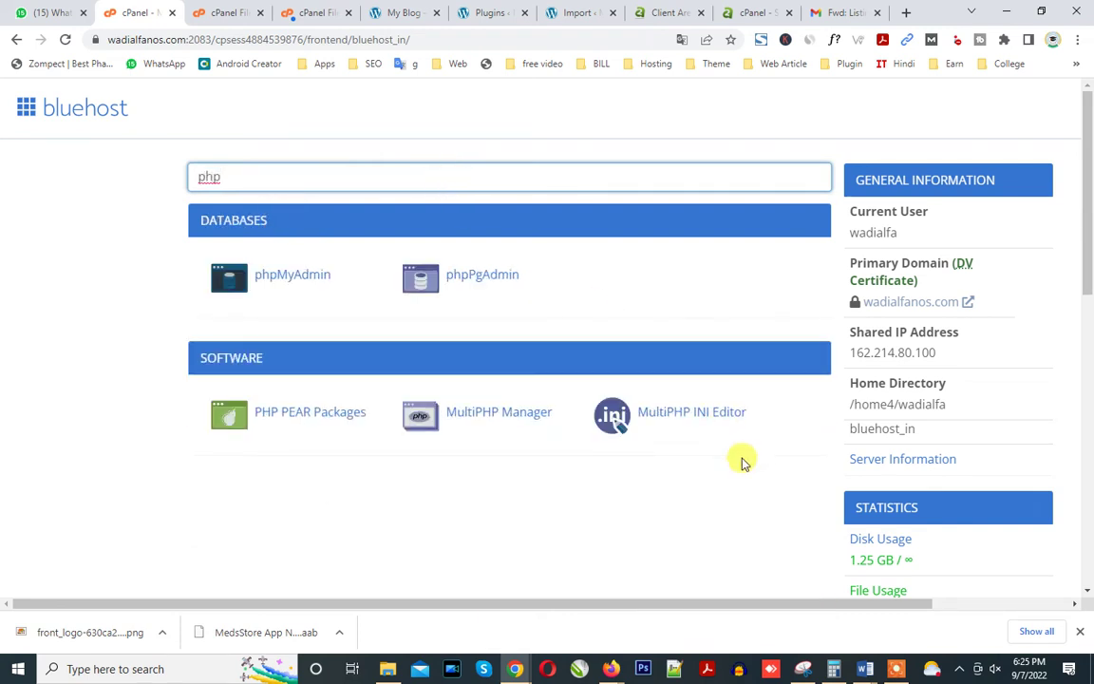
pyautogui.click(679, 419)
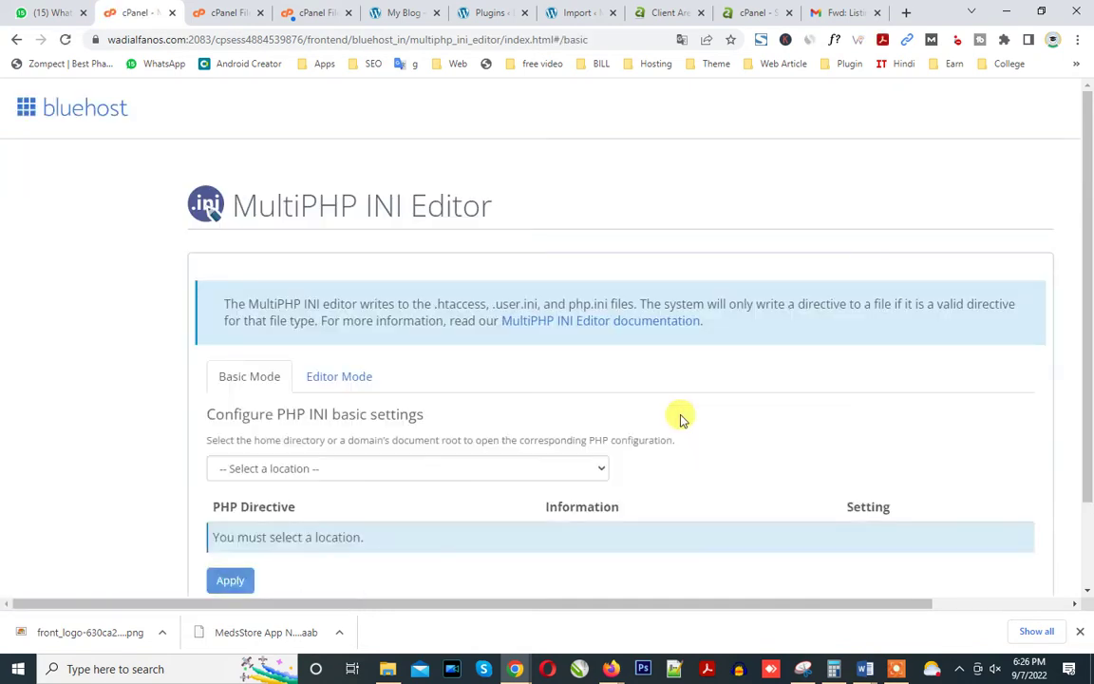
# Choose grocery.wadialfanos.com as the location in the MultiPHP INI Editor's Basic Mode.
pyautogui.scroll(-2, 1081, 276)
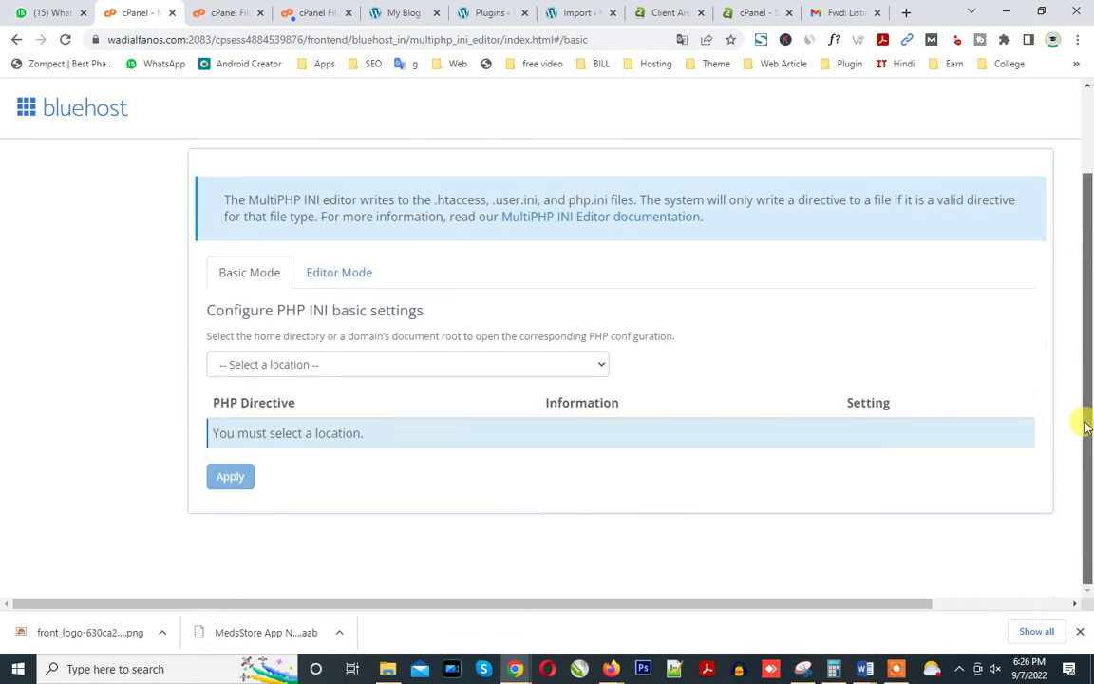
pyautogui.click(325, 361)
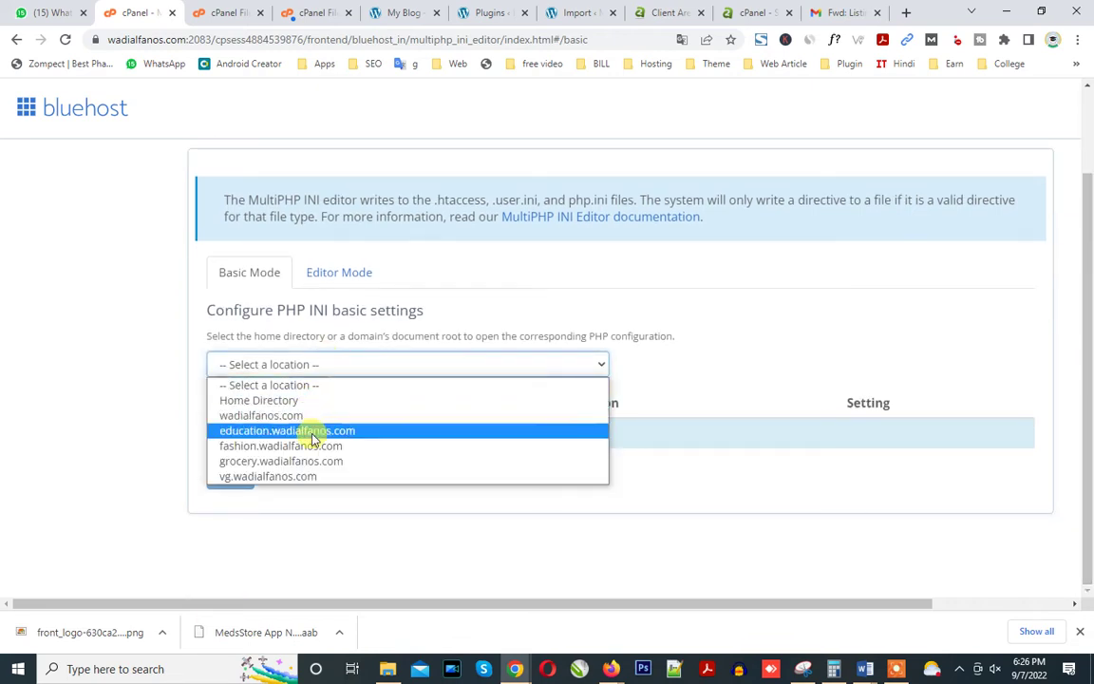
pyautogui.click(308, 462)
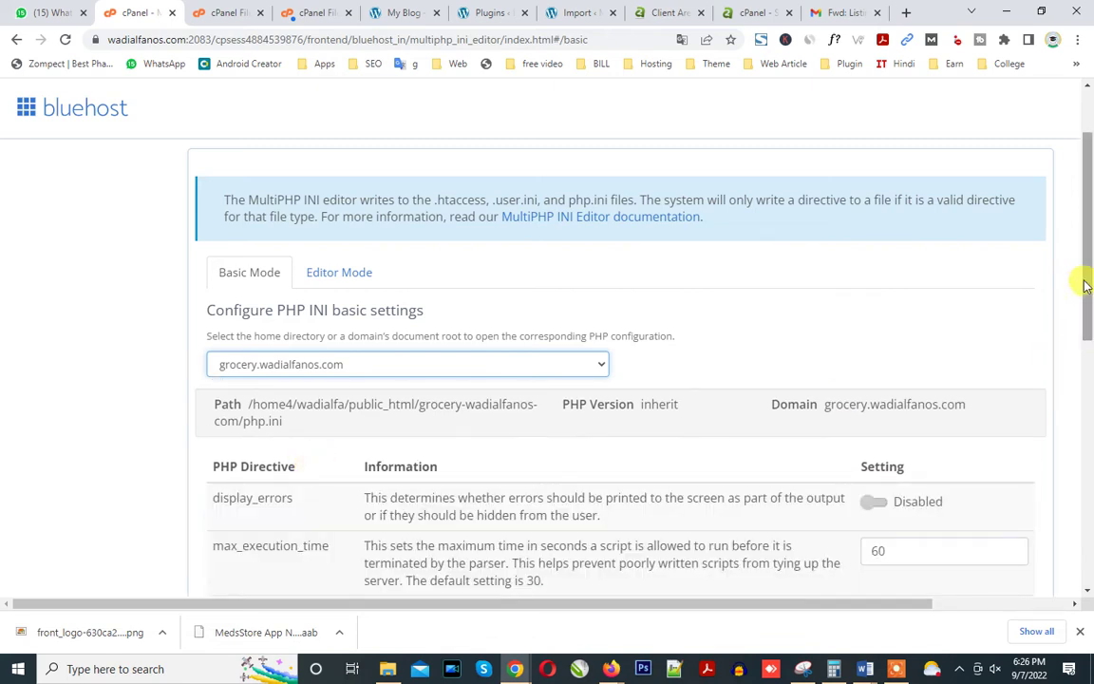
pyautogui.scroll(-5, 1073, 361)
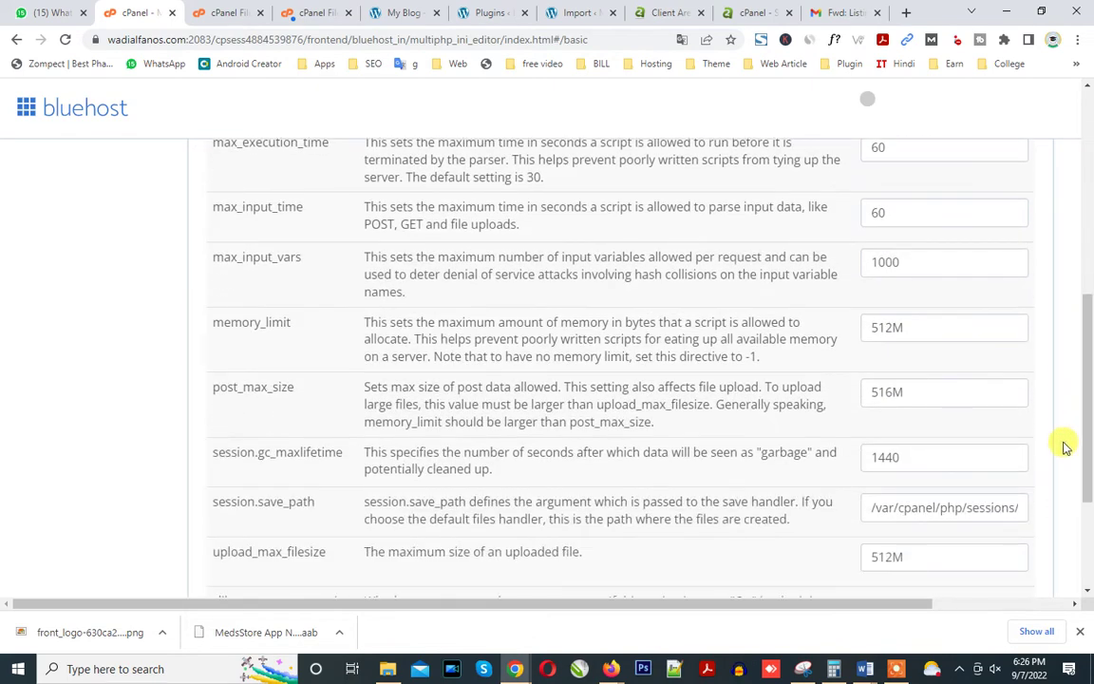
pyautogui.scroll(-1, 1073, 437)
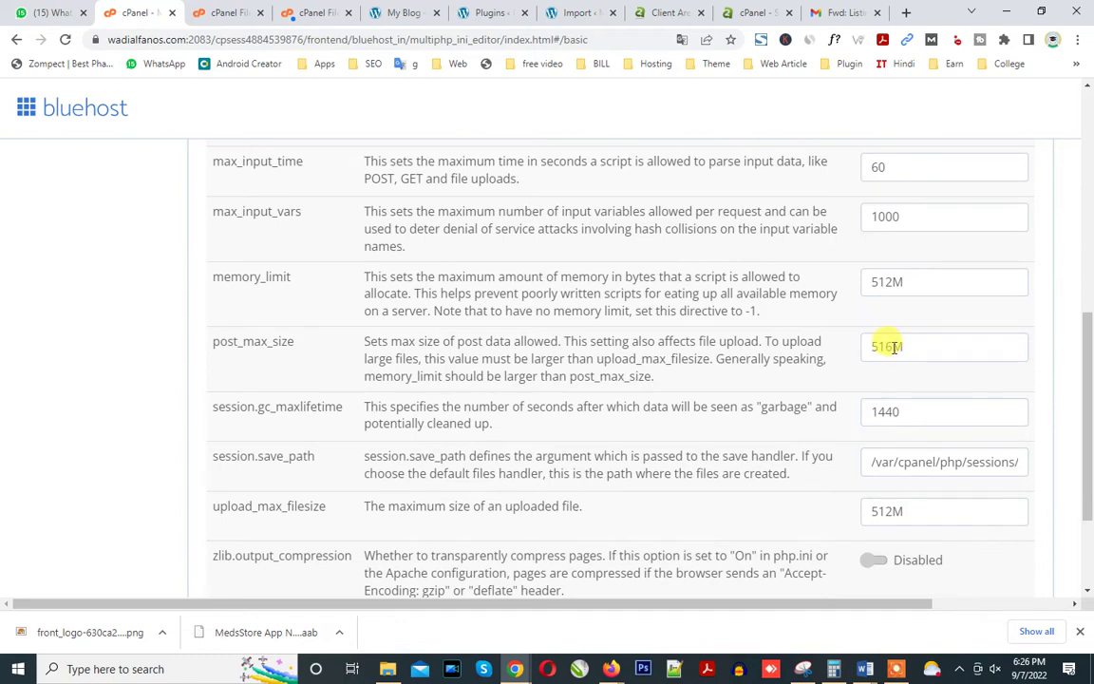
# Set post_max_size 816M, upload_max_filesize 812M and memory_limit 8512M, and apply them.
pyautogui.click(892, 350)
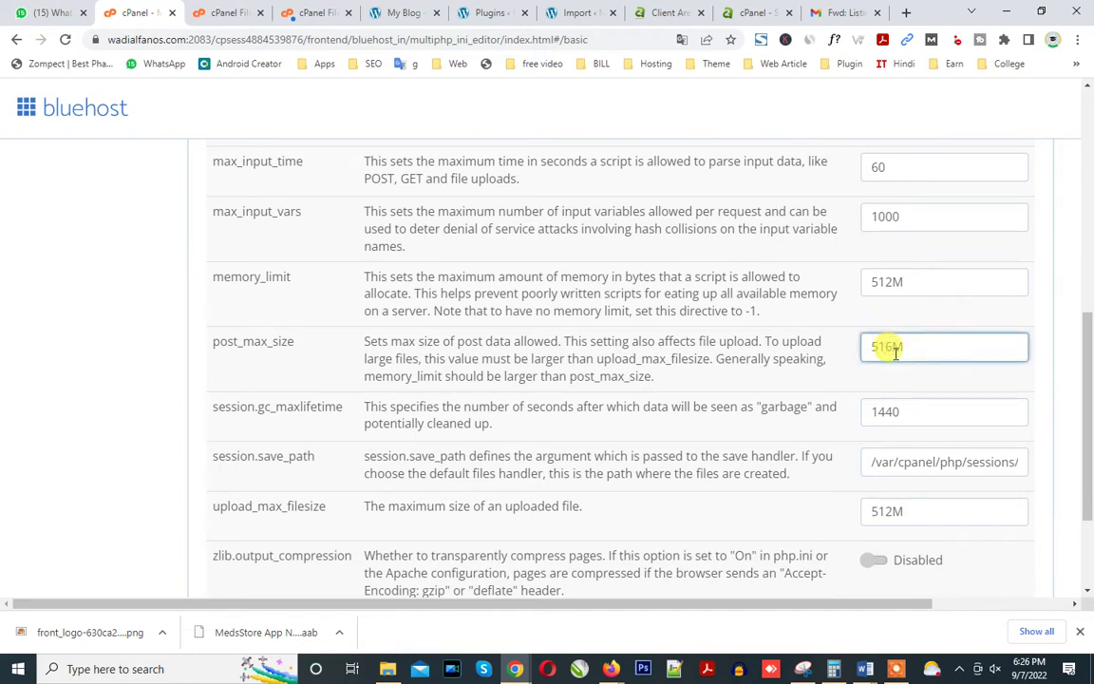
pyautogui.scroll(-2, 1082, 380)
pyautogui.scroll(2, 1086, 380)
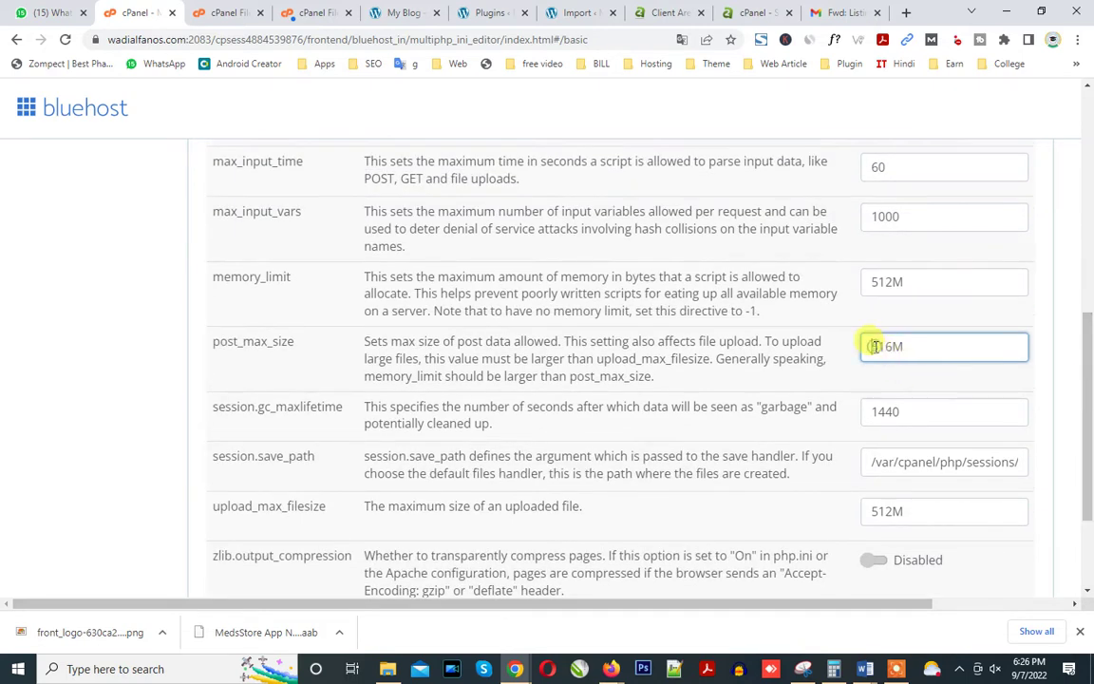
pyautogui.click(866, 509)
pyautogui.press('Delete')
pyautogui.write('8')
pyautogui.click(868, 283)
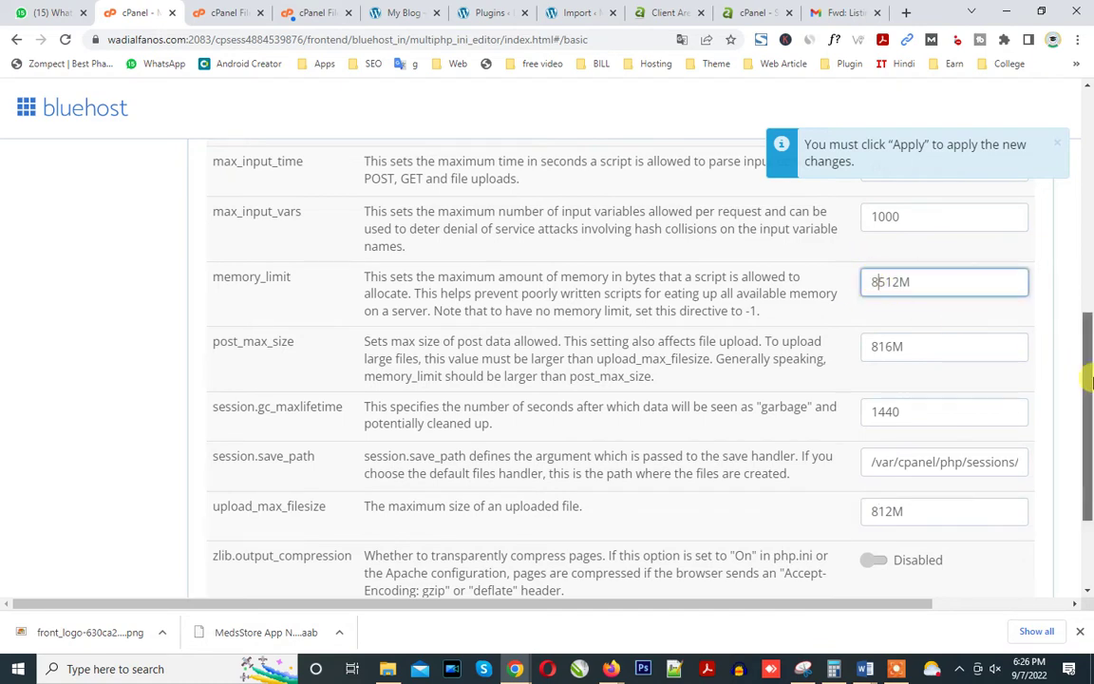
pyautogui.scroll(3, 1087, 285)
pyautogui.moveTo(1089, 293); pyautogui.dragTo(1085, 464)
pyautogui.click(233, 475)
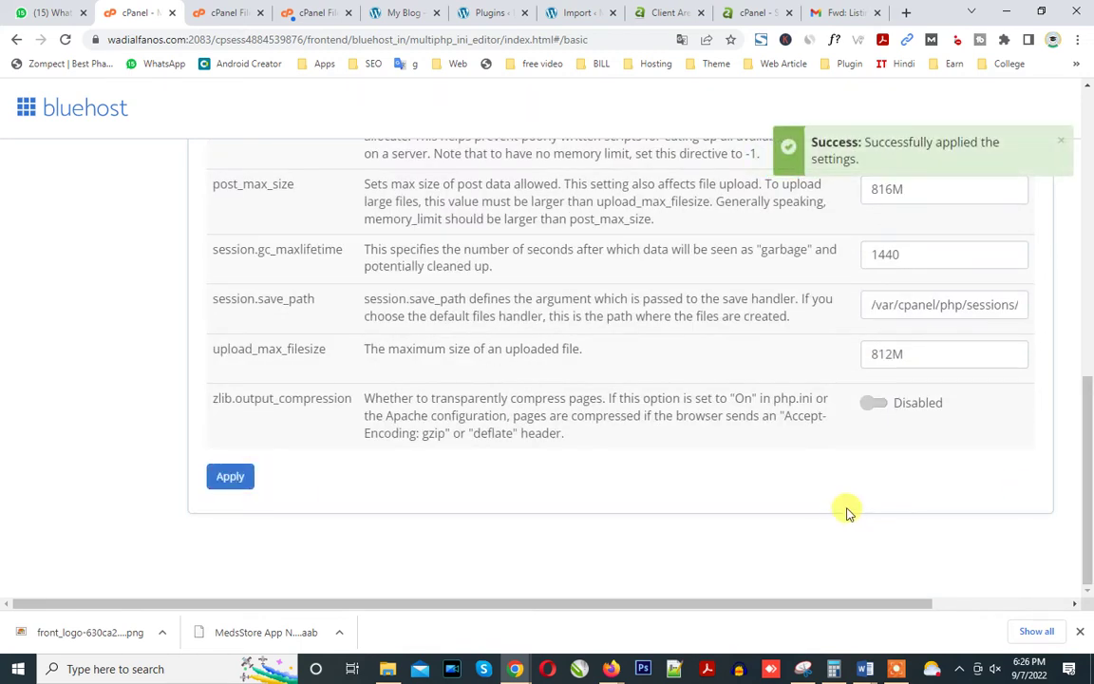
pyautogui.moveTo(1089, 469); pyautogui.dragTo(1088, 275)
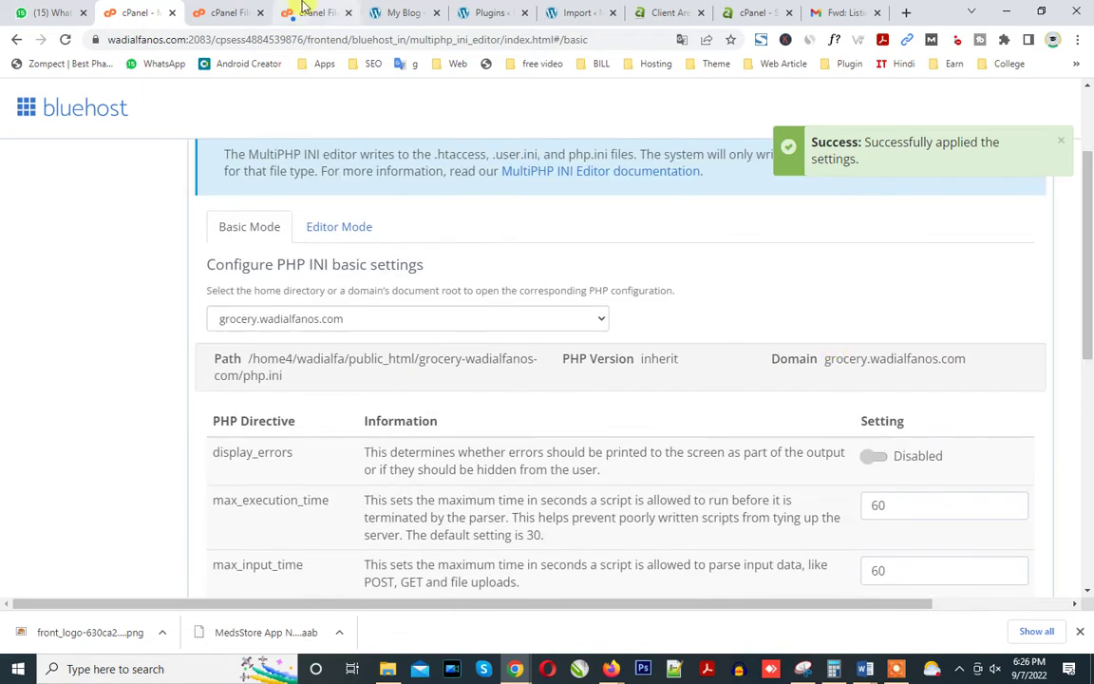
pyautogui.click(314, 13)
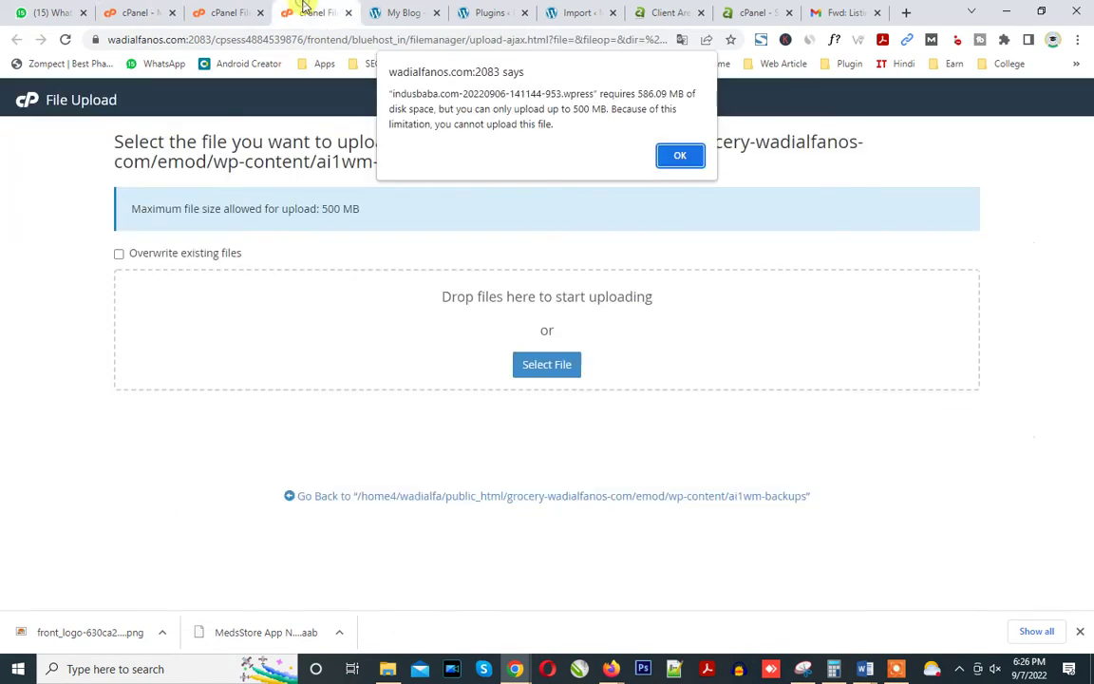
# Dismiss the size warning and reload the upload page, which still shows a 500 MB maximum.
pyautogui.click(680, 155)
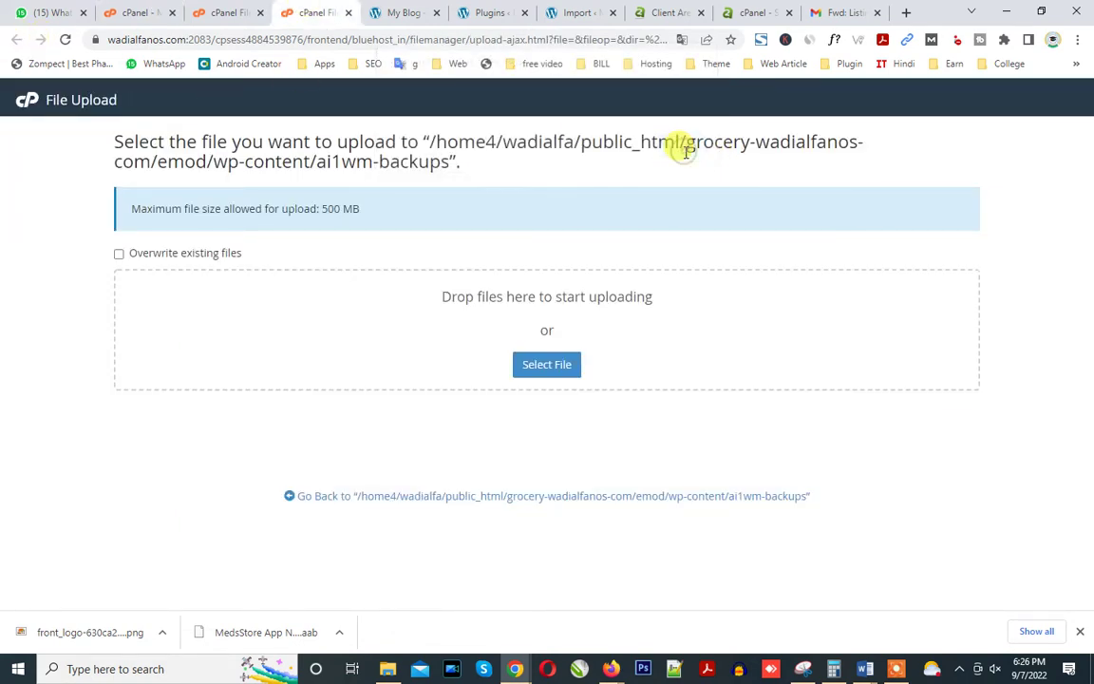
pyautogui.click(66, 40)
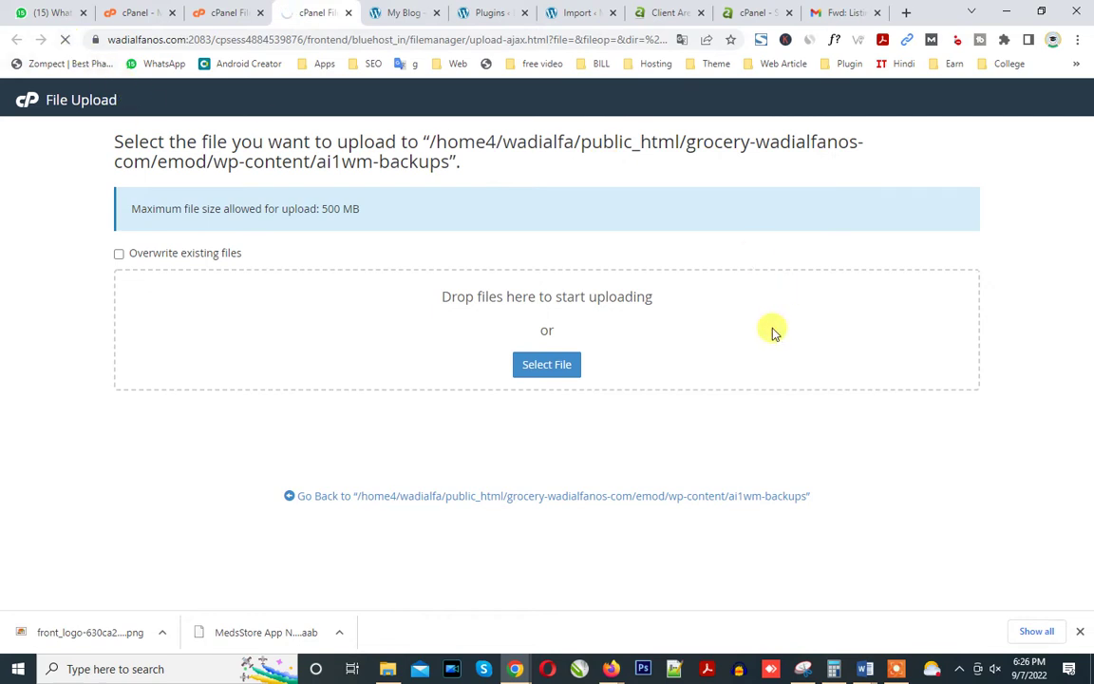
pyautogui.moveTo(265, 208); pyautogui.dragTo(351, 211)
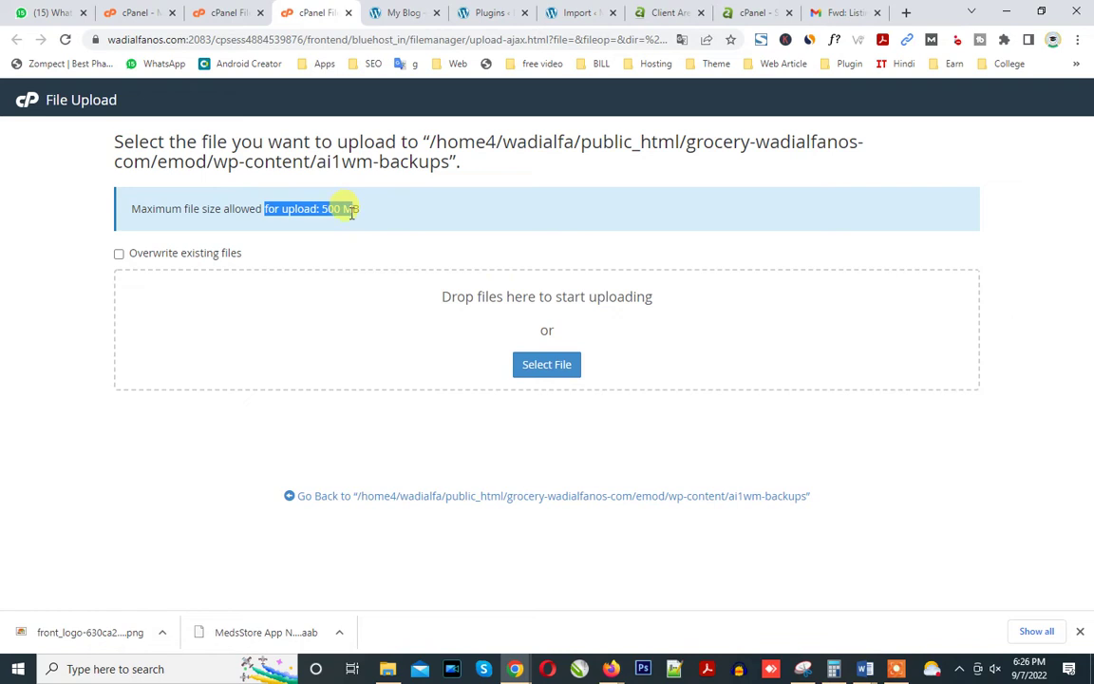
pyautogui.tripleClick(302, 208)
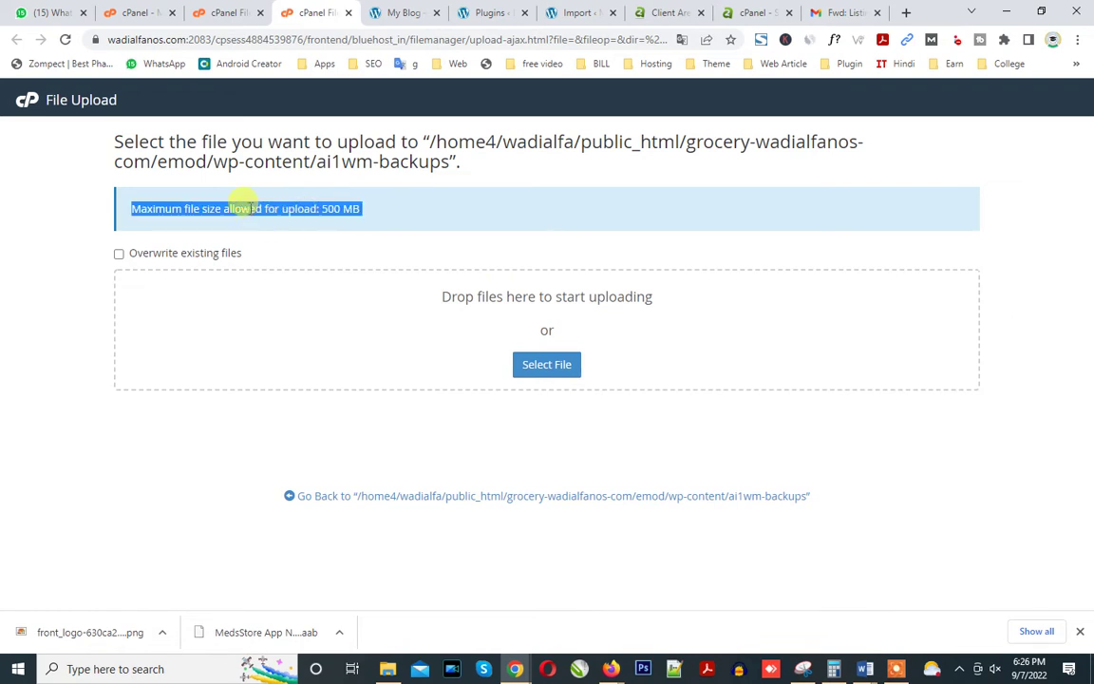
pyautogui.click(245, 207)
pyautogui.click(66, 39)
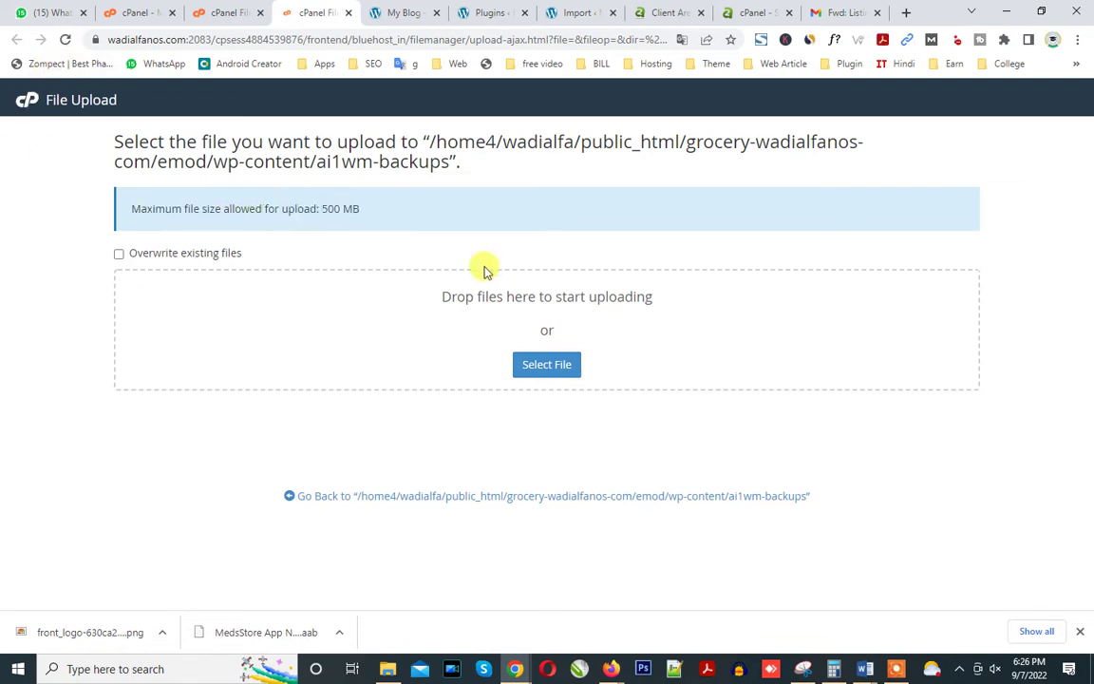
pyautogui.click(224, 13)
pyautogui.click(139, 12)
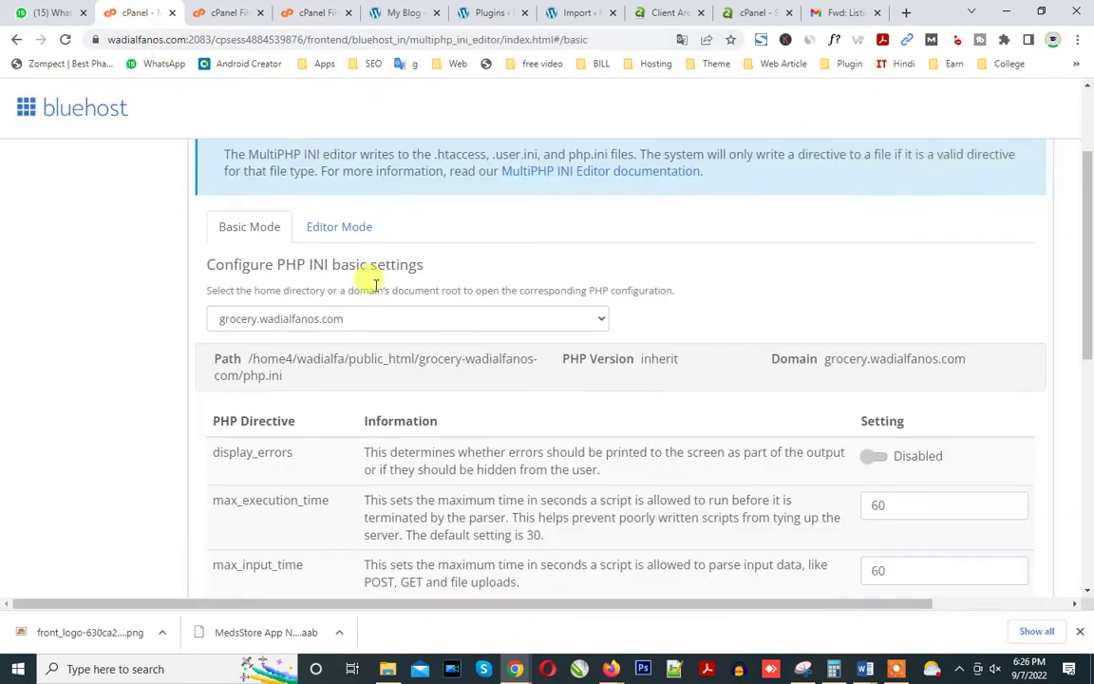
# Load grocery.wadialfanos.com's raw php.ini in the MultiPHP INI Editor's Editor Mode.
pyautogui.click(339, 227)
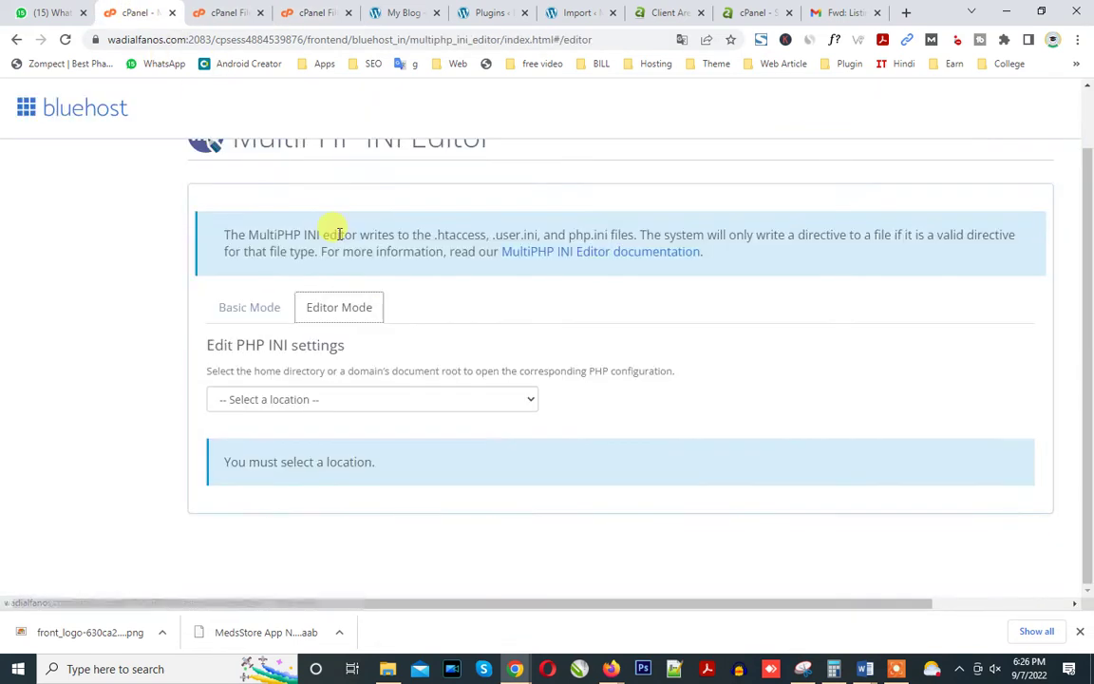
pyautogui.click(379, 399)
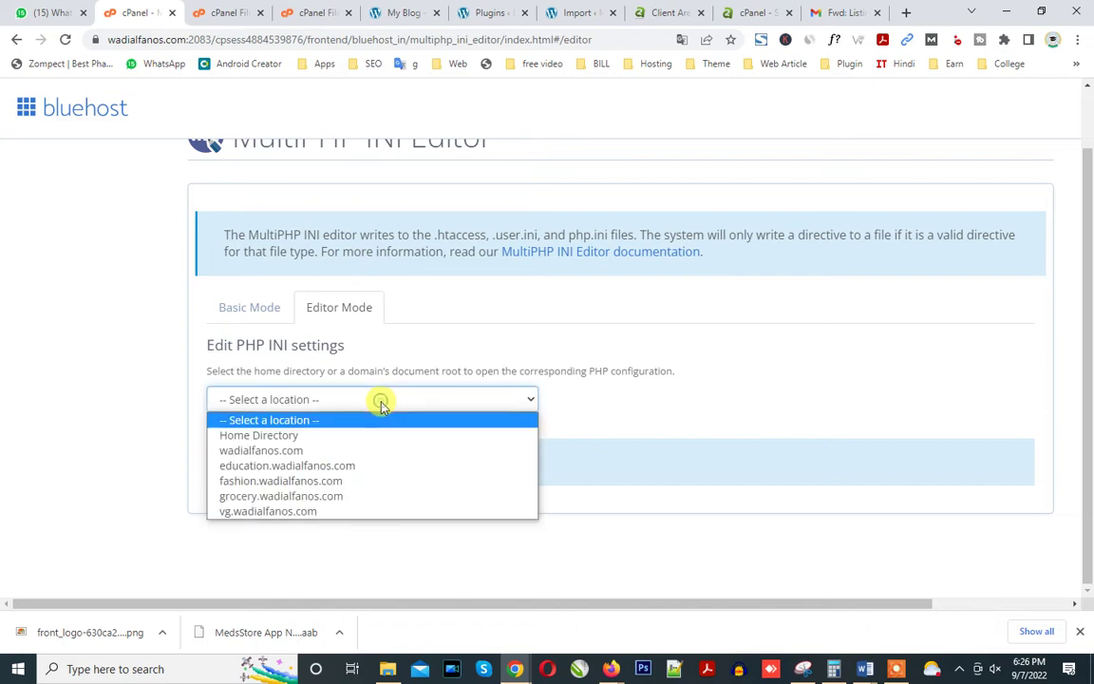
pyautogui.click(356, 496)
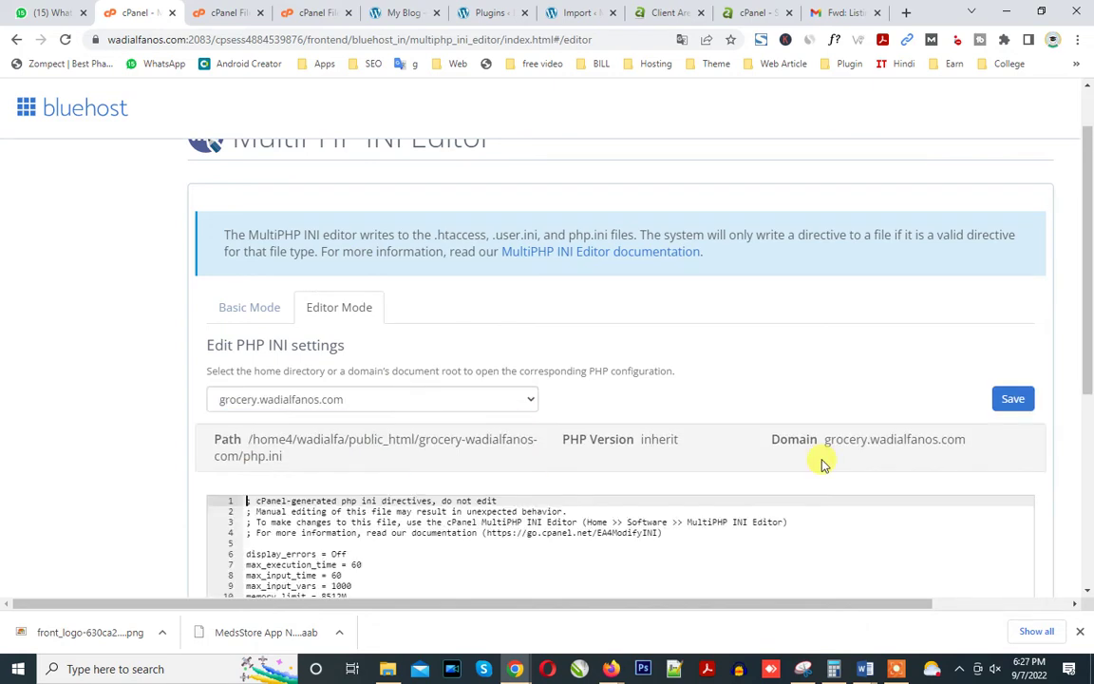
pyautogui.moveTo(1088, 245); pyautogui.dragTo(1089, 387)
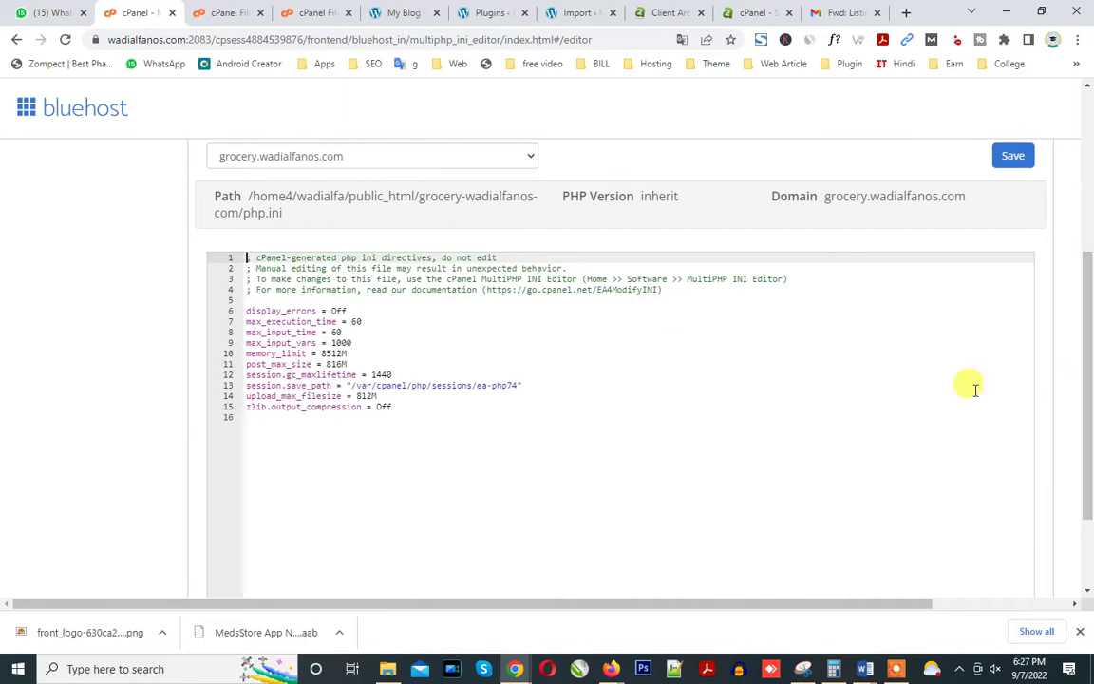
# Review the memory_limit, max_input_time and session lines, then save the php.ini.
pyautogui.click(359, 355)
pyautogui.click(339, 332)
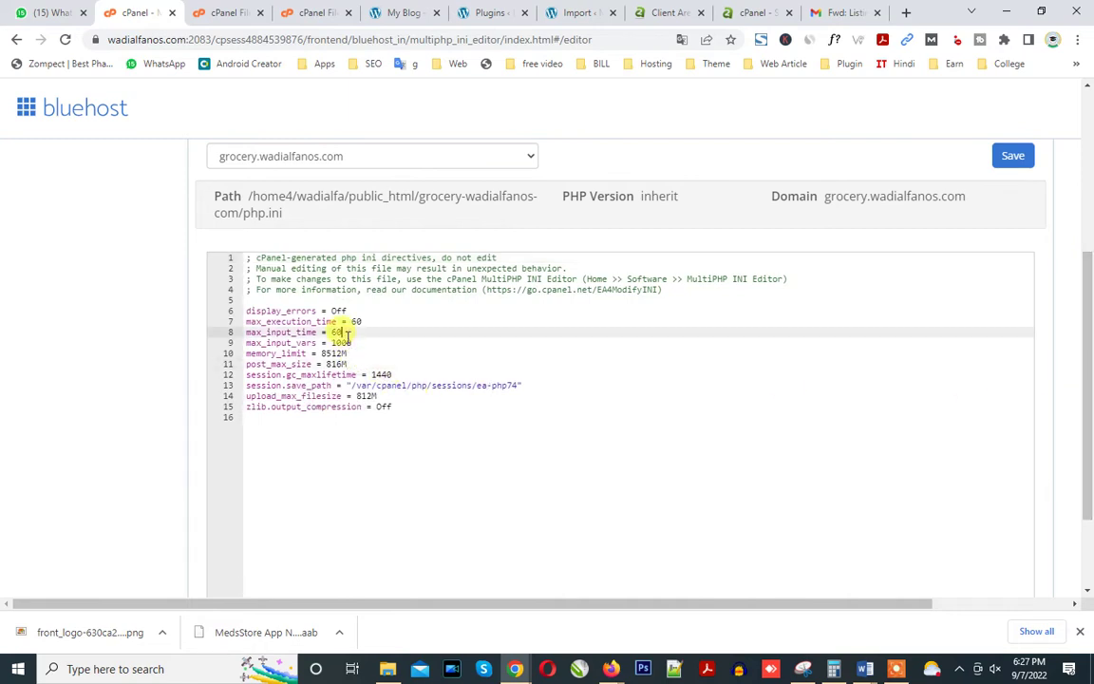
pyautogui.click(337, 351)
pyautogui.click(348, 374)
pyautogui.click(359, 386)
pyautogui.click(389, 418)
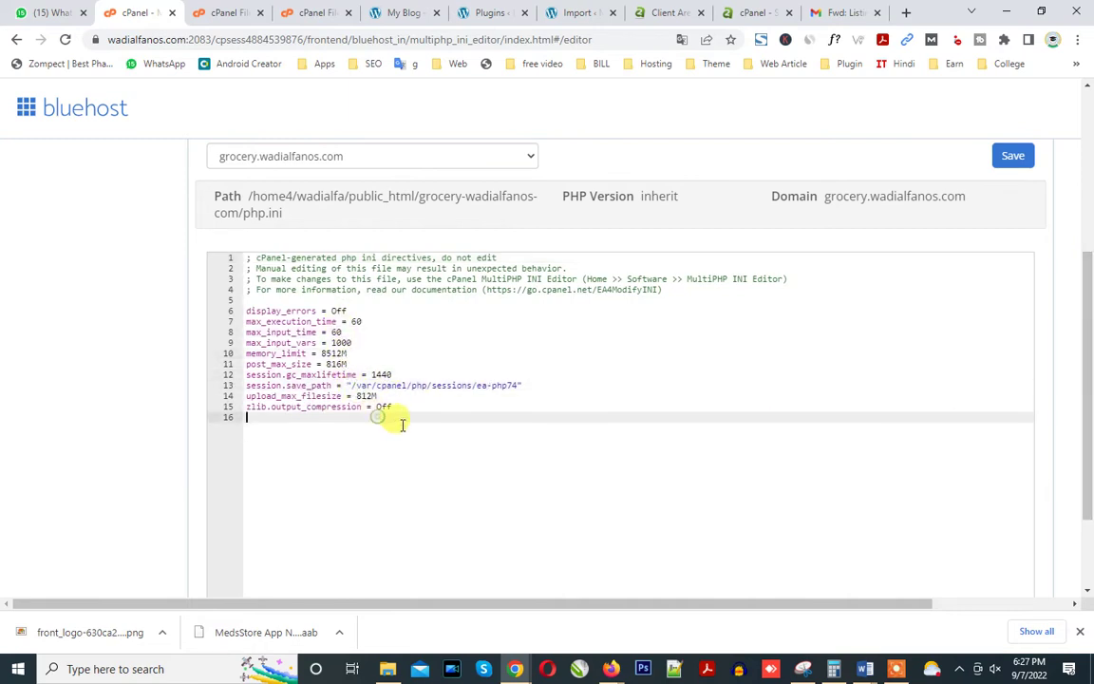
pyautogui.moveTo(1089, 328); pyautogui.dragTo(1089, 451)
pyautogui.moveTo(1087, 326); pyautogui.dragTo(1087, 203)
pyautogui.click(1014, 264)
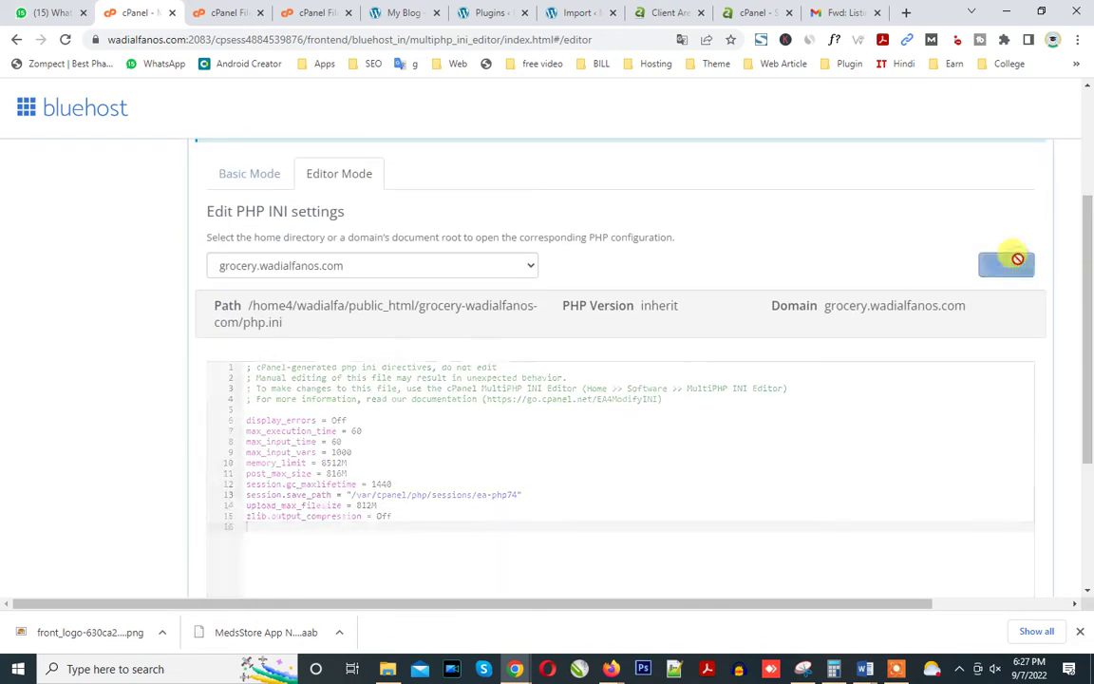
pyautogui.click(302, 10)
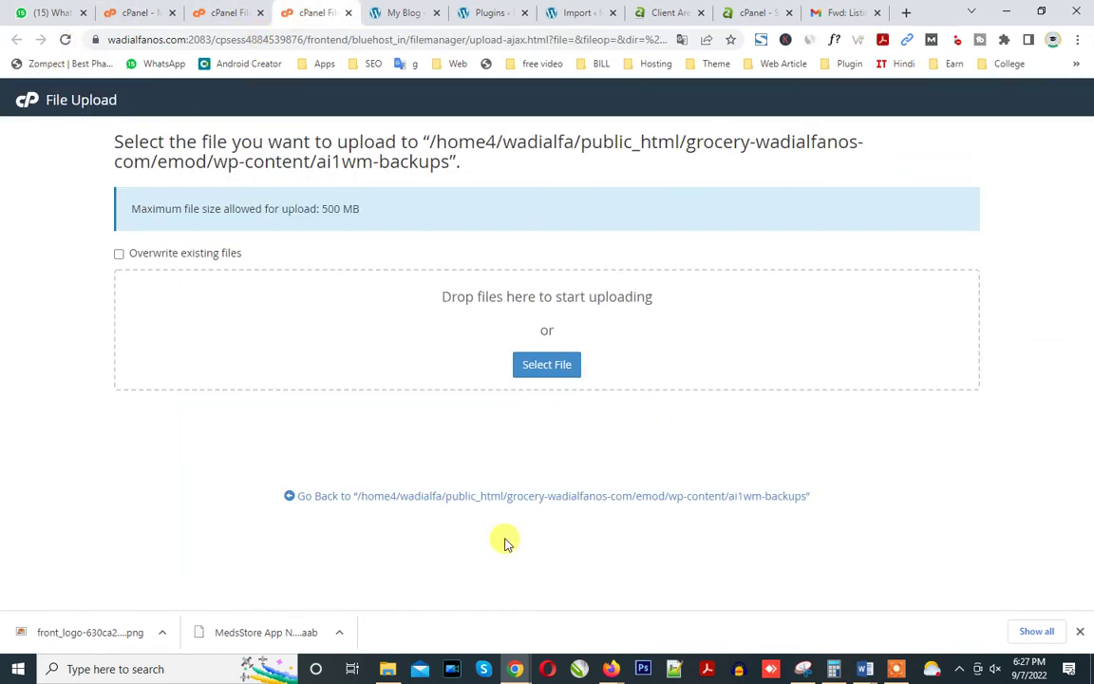
# Go to WordPress Add Plugins and copy the words 'Maximum file' from the upload page.
pyautogui.click(400, 9)
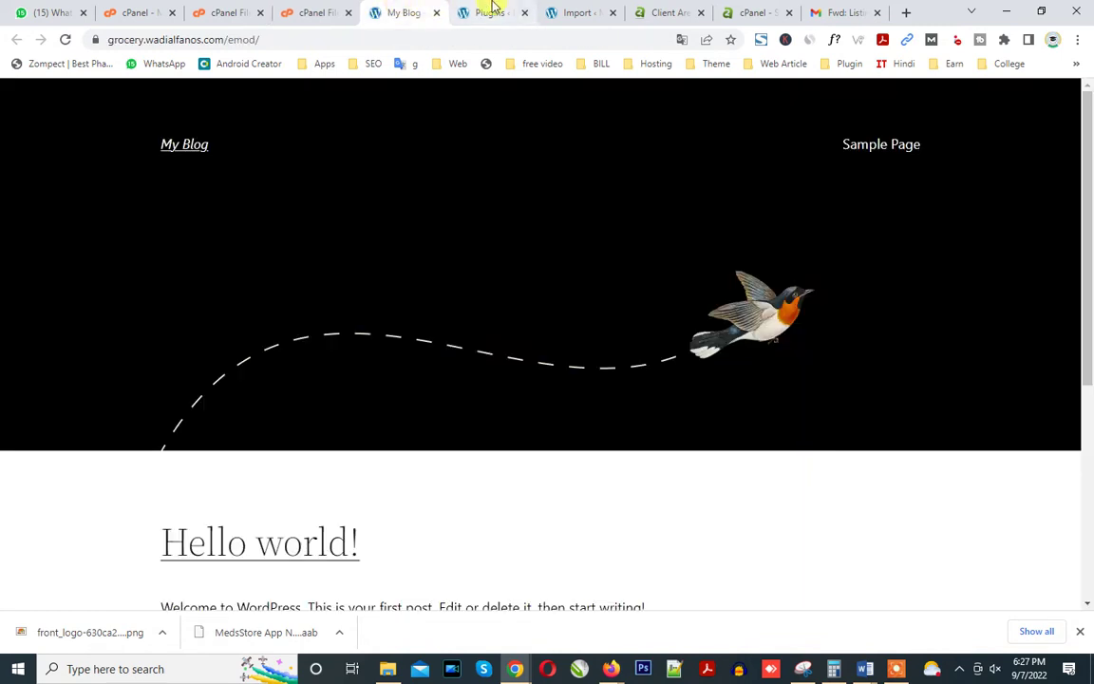
pyautogui.click(492, 10)
pyautogui.click(230, 133)
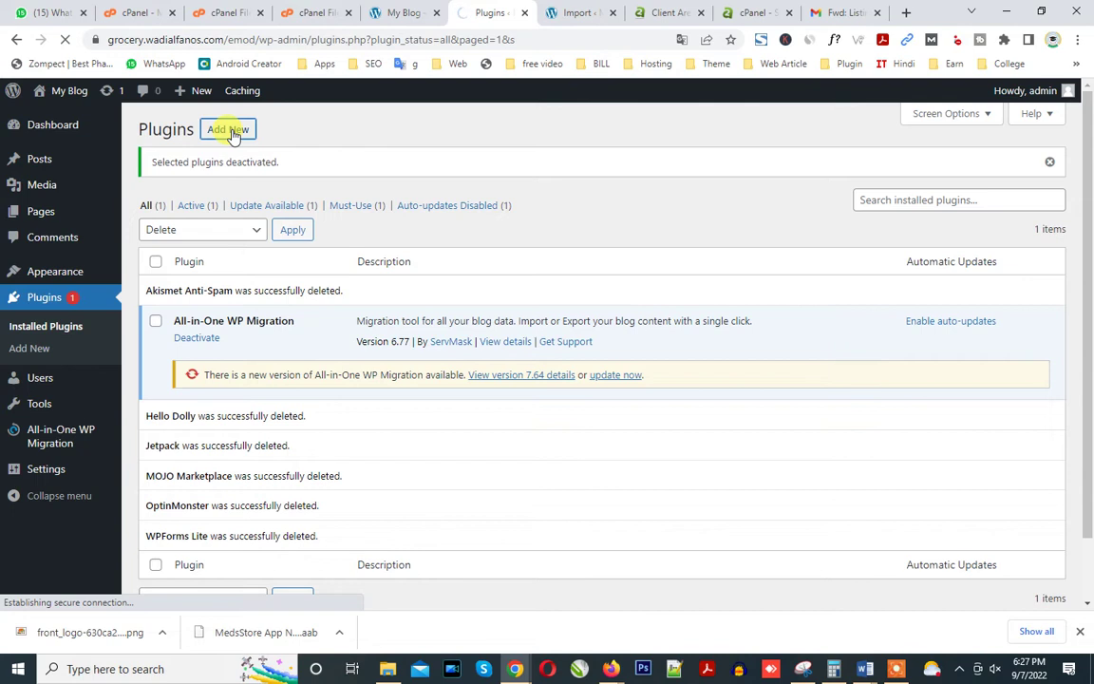
pyautogui.click(309, 12)
pyautogui.click(221, 11)
pyautogui.click(315, 10)
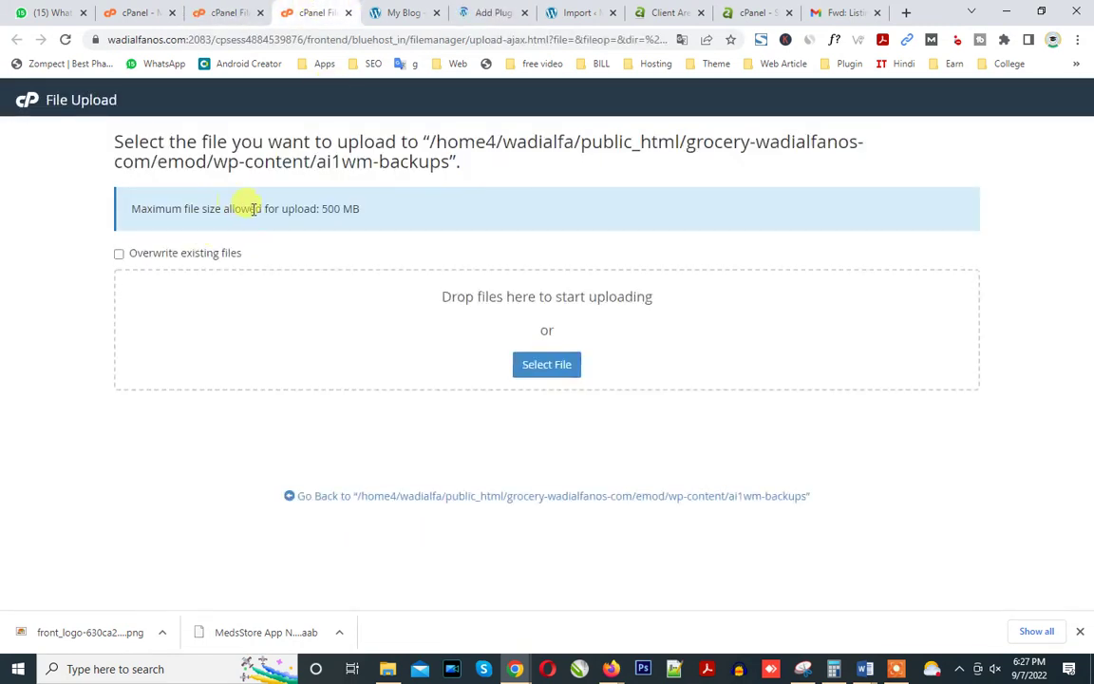
pyautogui.moveTo(171, 204); pyautogui.dragTo(200, 207)
pyautogui.rightClick(200, 207)
pyautogui.click(227, 217)
# Search plugins for 'Maximum file', then install and activate Increase Maximum Upload File Size.
pyautogui.click(488, 13)
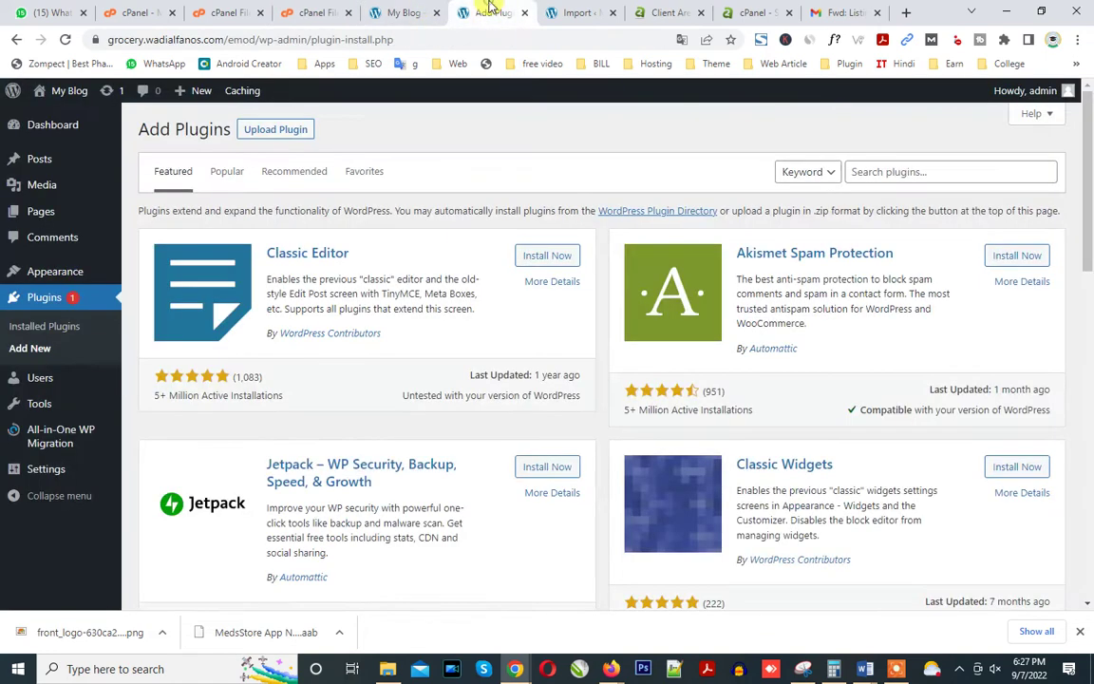
pyautogui.click(860, 171)
pyautogui.hotkey('ctrl', 'v')
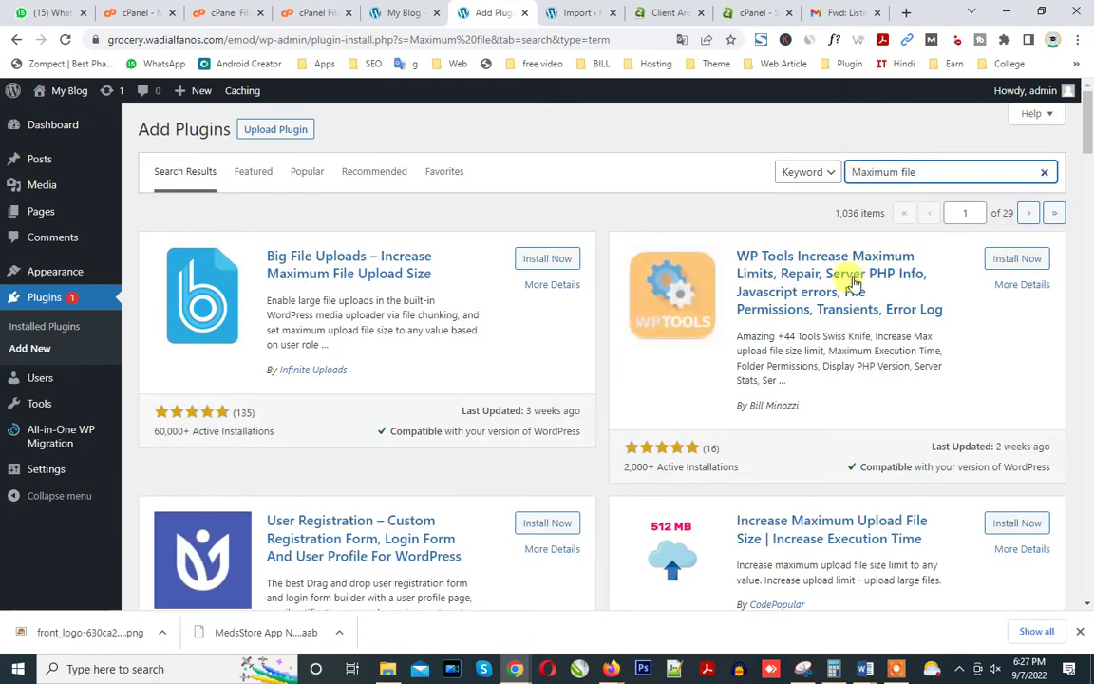
pyautogui.scroll(-3, 1088, 171)
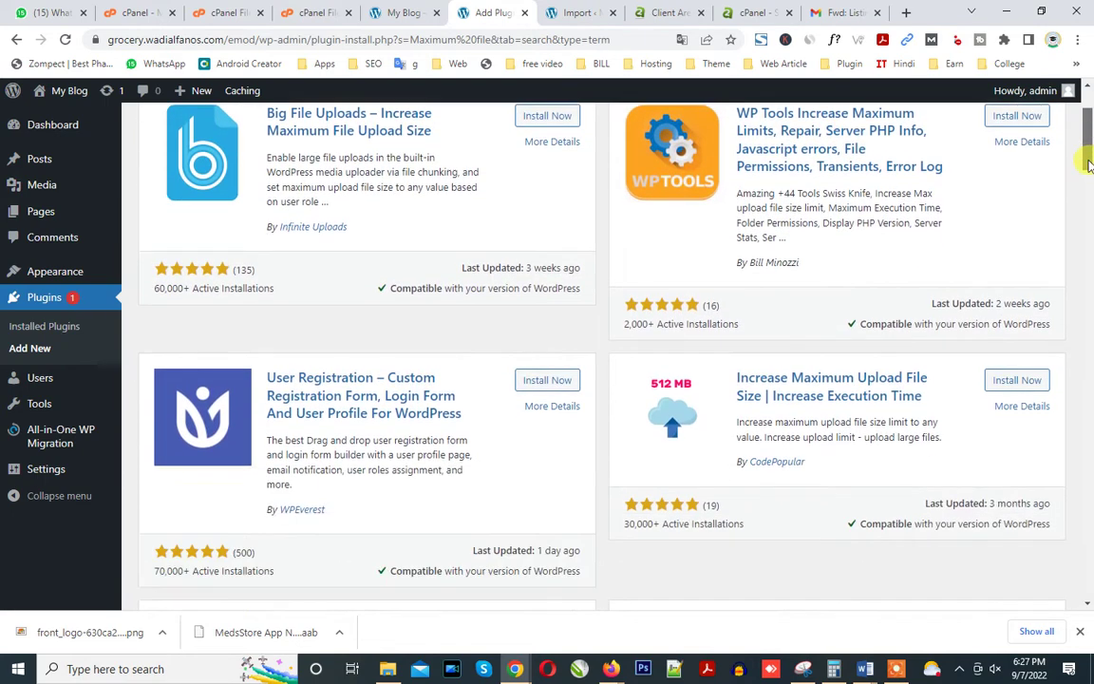
pyautogui.moveTo(1089, 171); pyautogui.dragTo(1052, 244)
pyautogui.click(1005, 271)
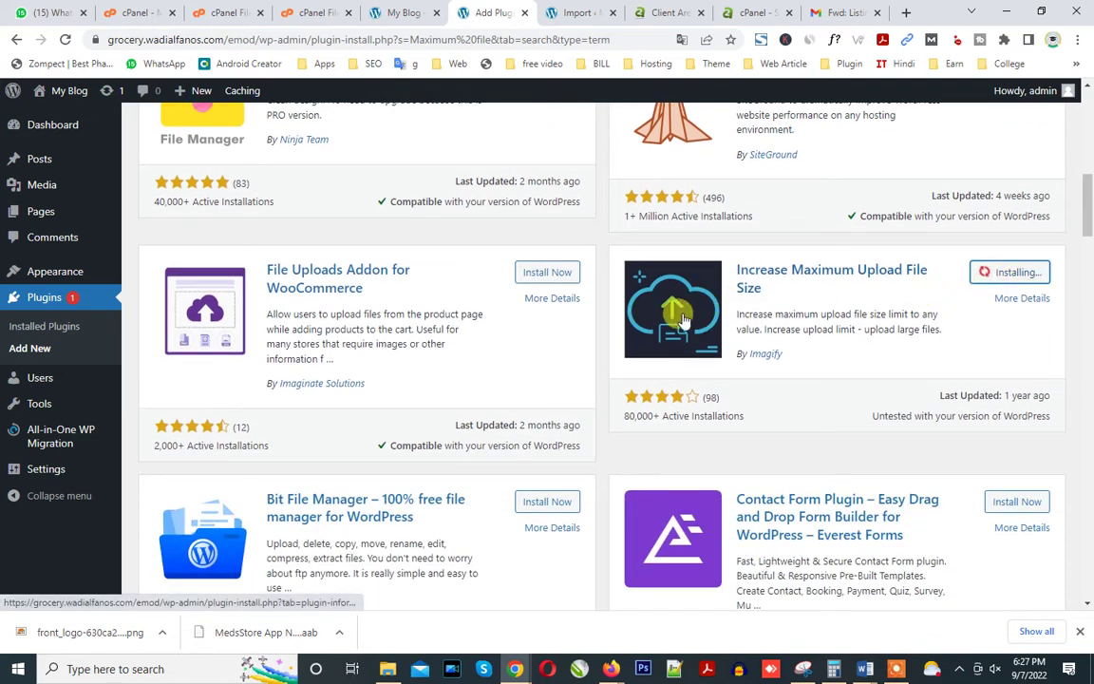
pyautogui.click(1011, 274)
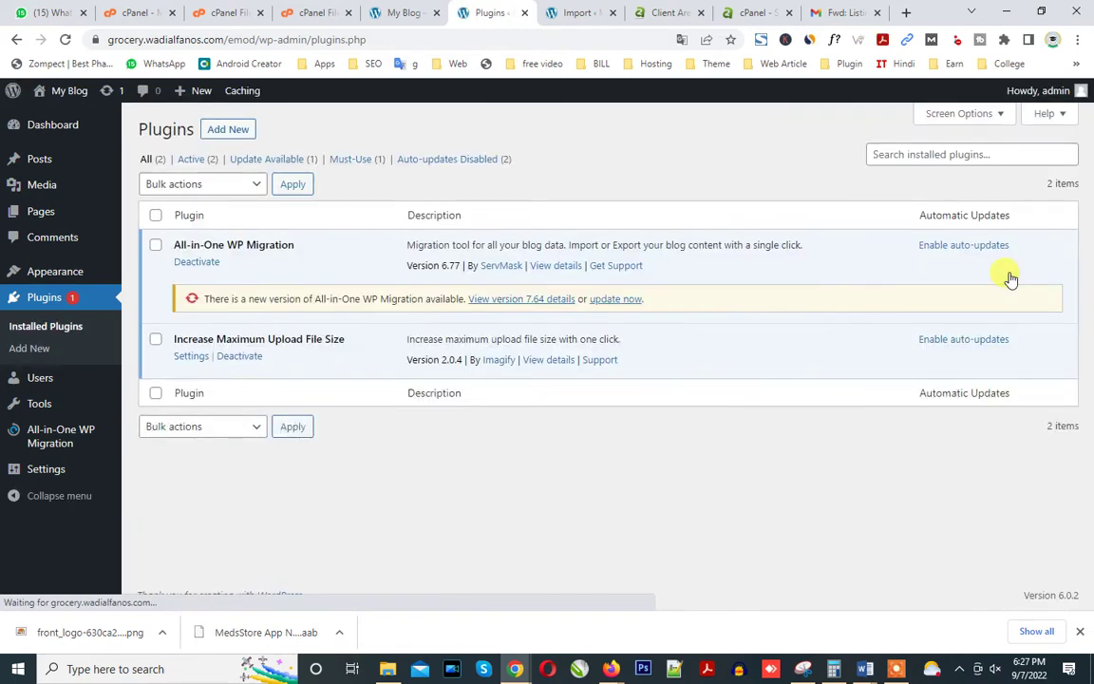
# Set the plugin's maximum upload file size to 1GB and save the change.
pyautogui.click(190, 356)
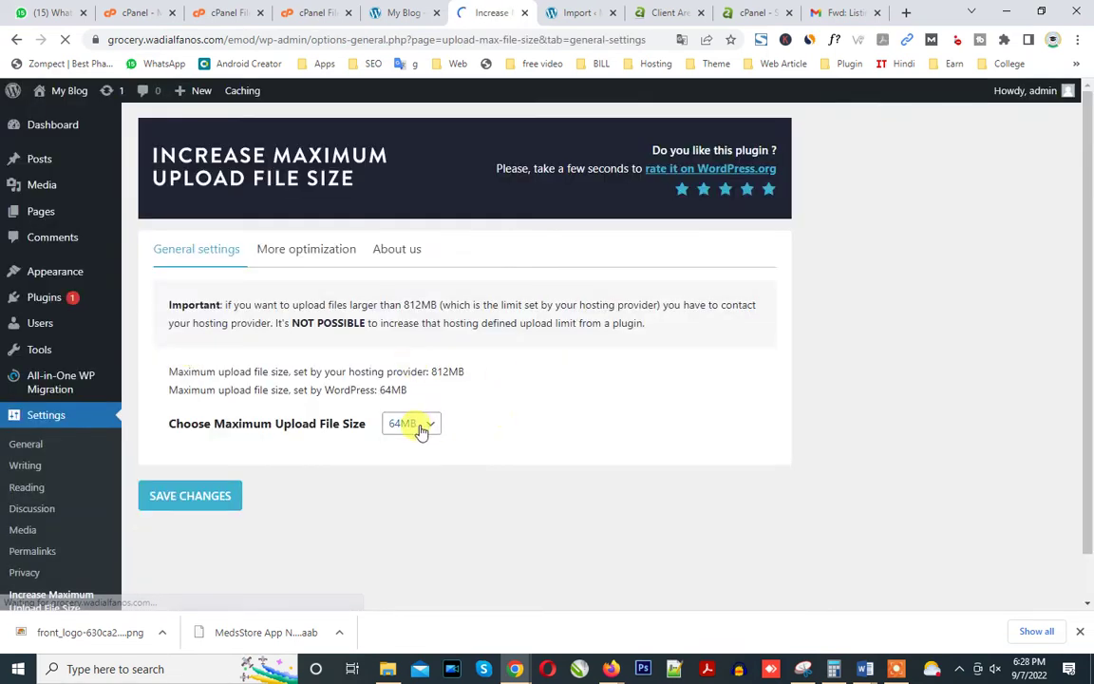
pyautogui.click(421, 426)
pyautogui.click(415, 532)
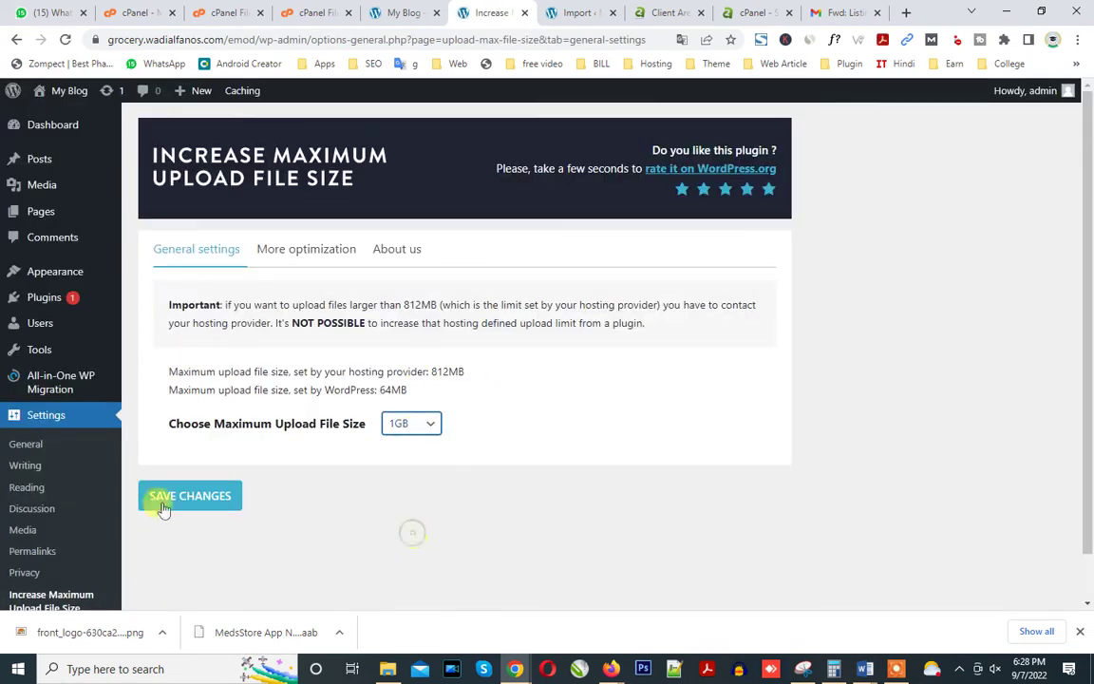
pyautogui.click(166, 503)
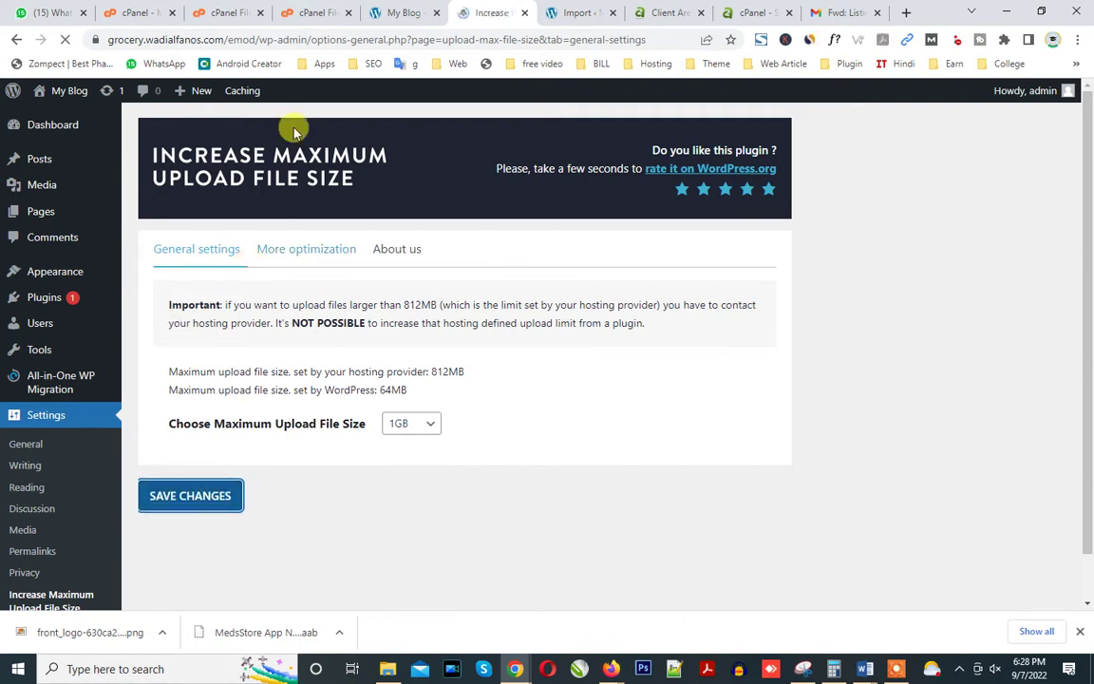
# Reload the cPanel upload page, toggling the overwrite-existing-files option on and back off.
pyautogui.click(314, 12)
pyautogui.click(65, 39)
pyautogui.click(234, 252)
pyautogui.click(166, 256)
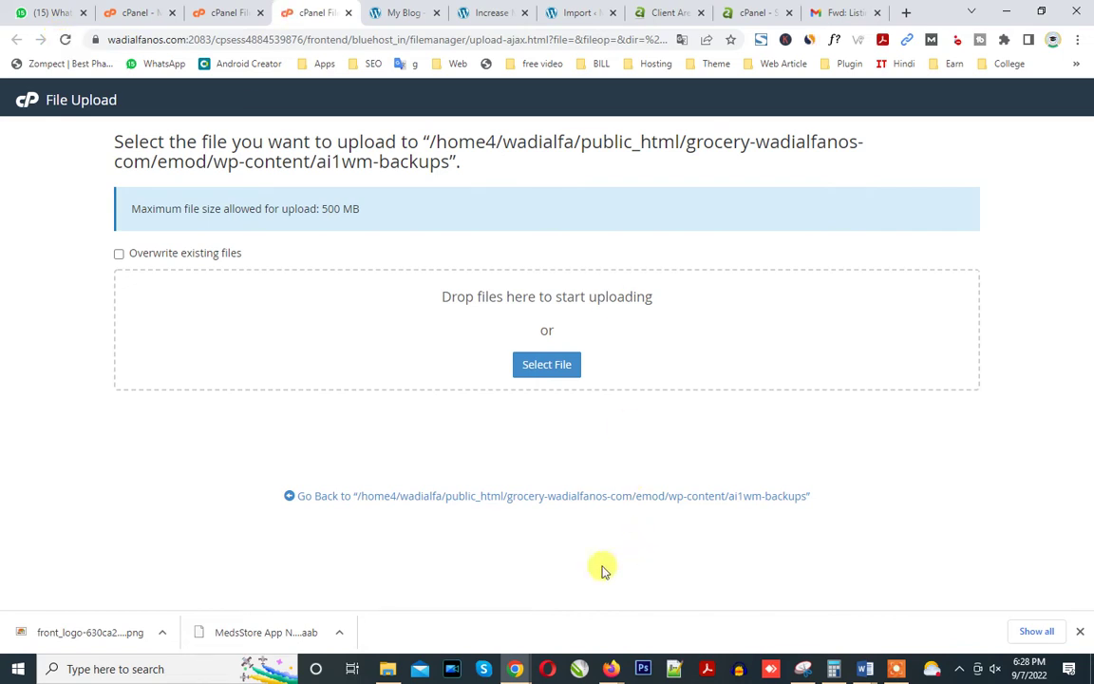
# Try 7-Zip extraction of the indusbaba .wpress backup, which fails with 'Can not open file as archive'.
pyautogui.click(387, 669)
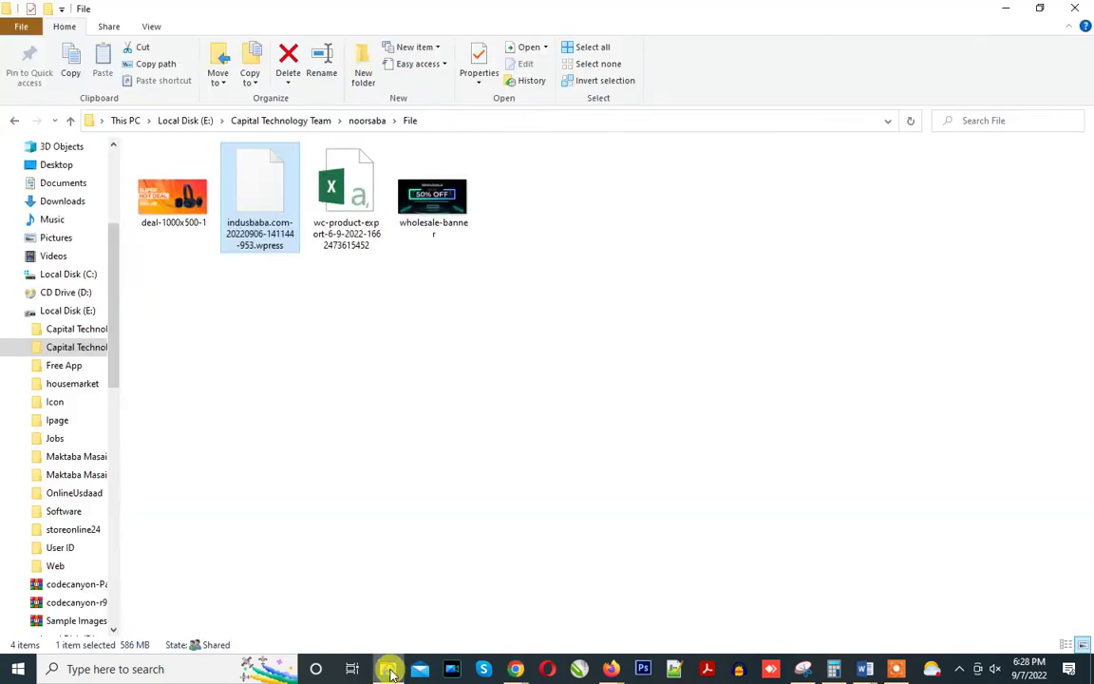
pyautogui.rightClick(270, 210)
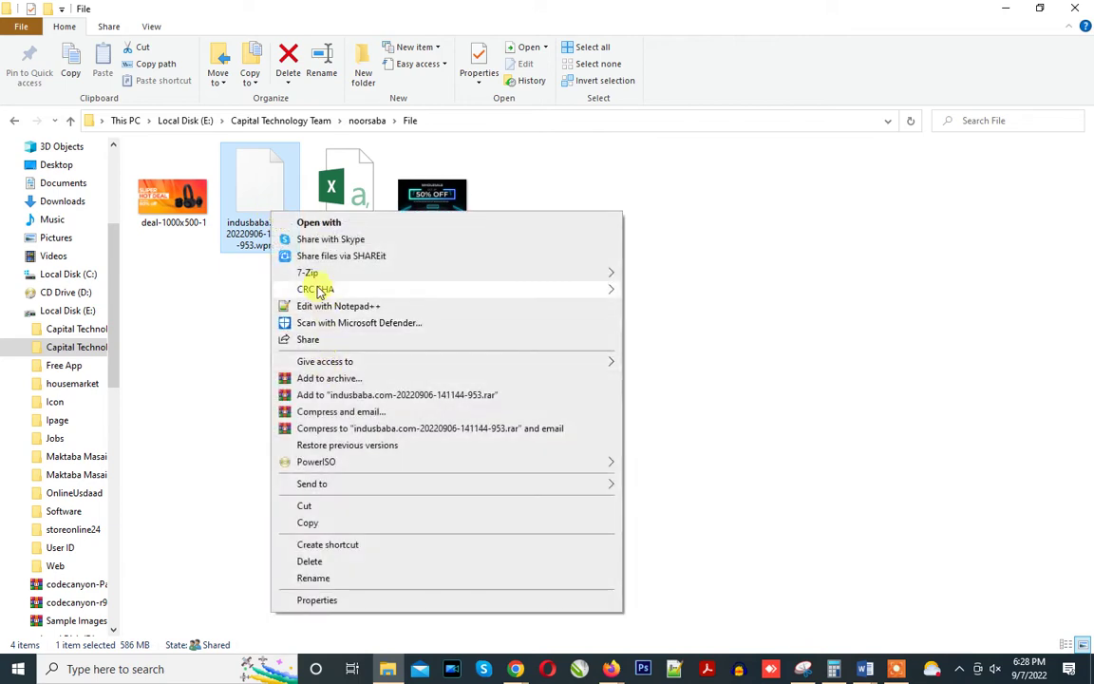
pyautogui.moveTo(320, 277)
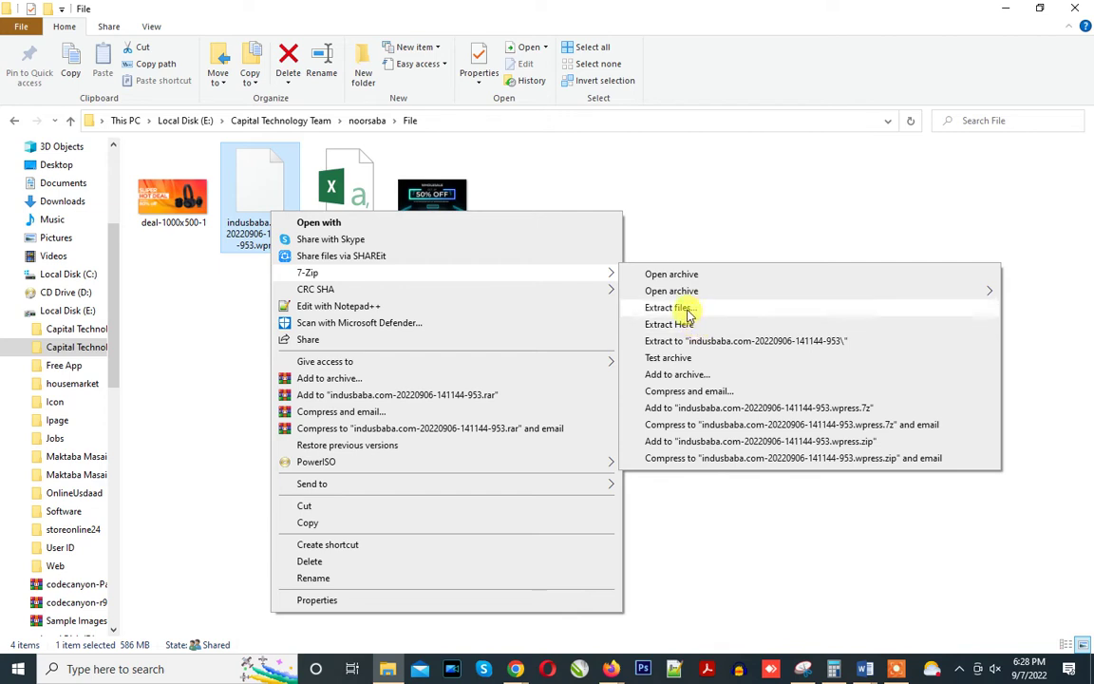
pyautogui.click(225, 264)
pyautogui.click(253, 214)
pyautogui.rightClick(254, 211)
pyautogui.moveTo(280, 267)
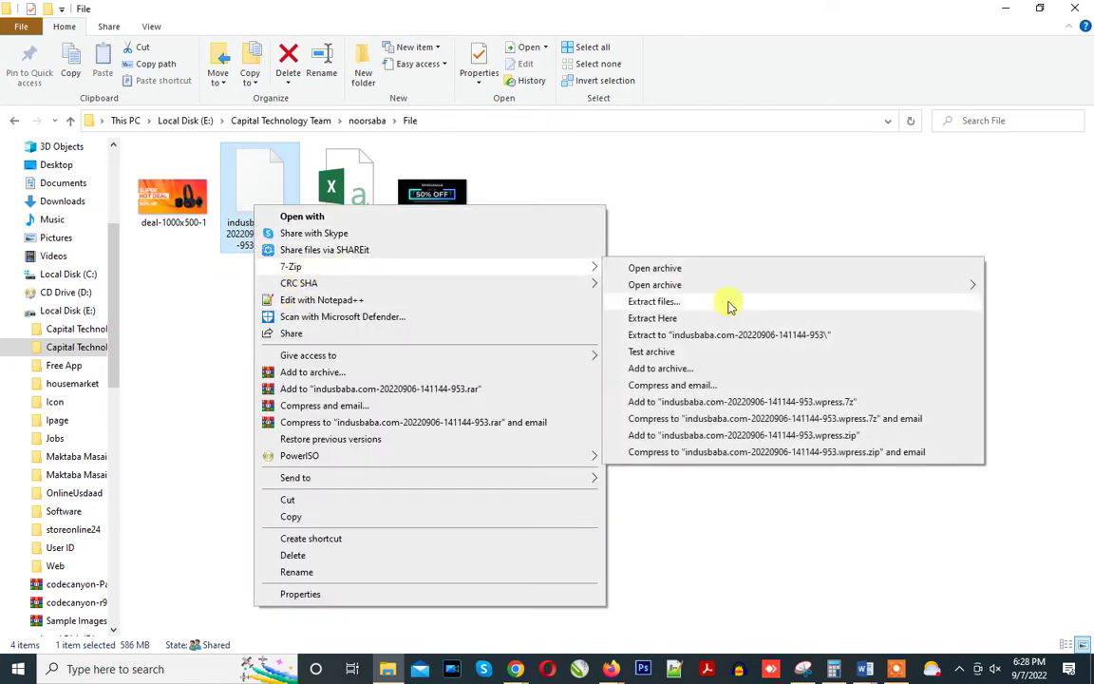
pyautogui.click(676, 302)
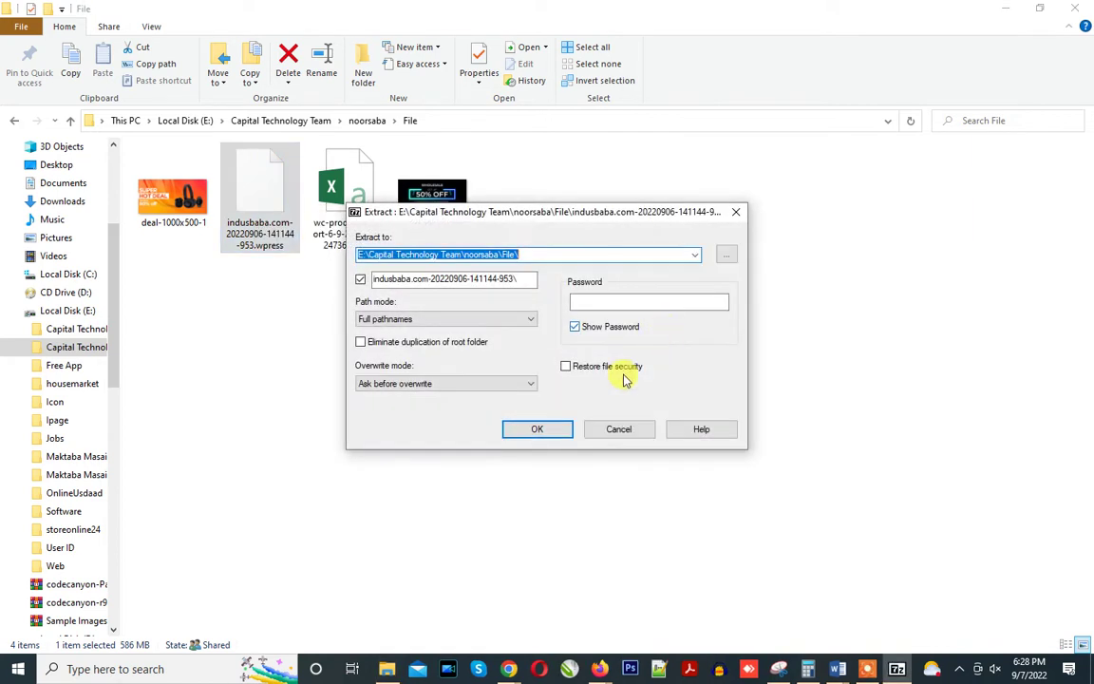
pyautogui.click(526, 427)
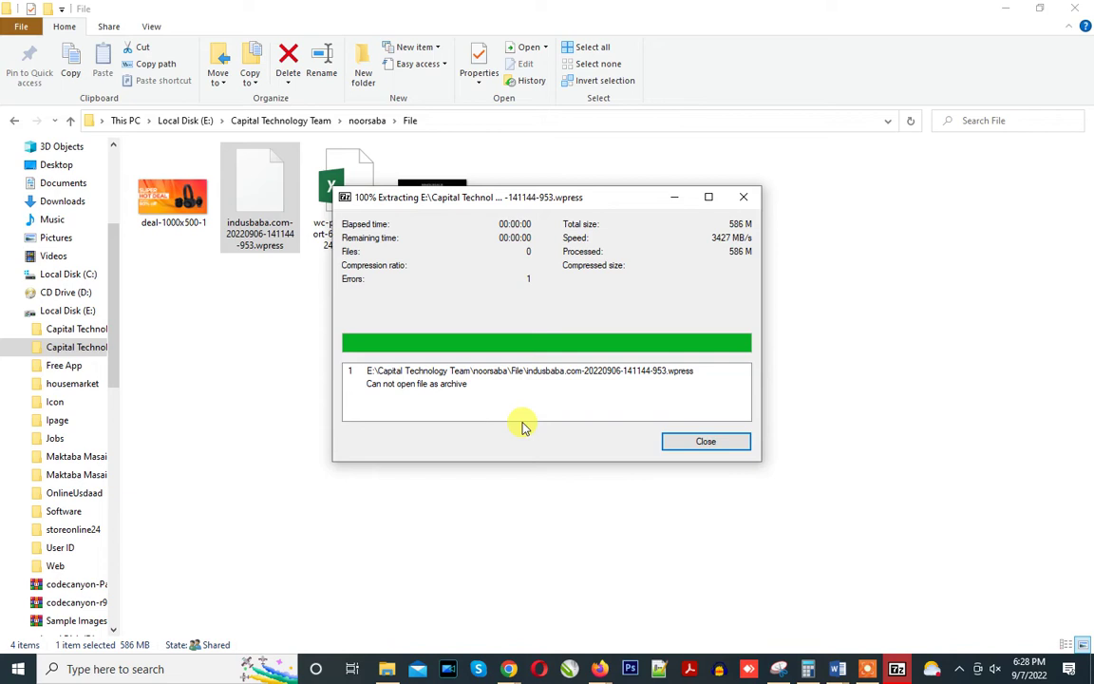
pyautogui.click(698, 443)
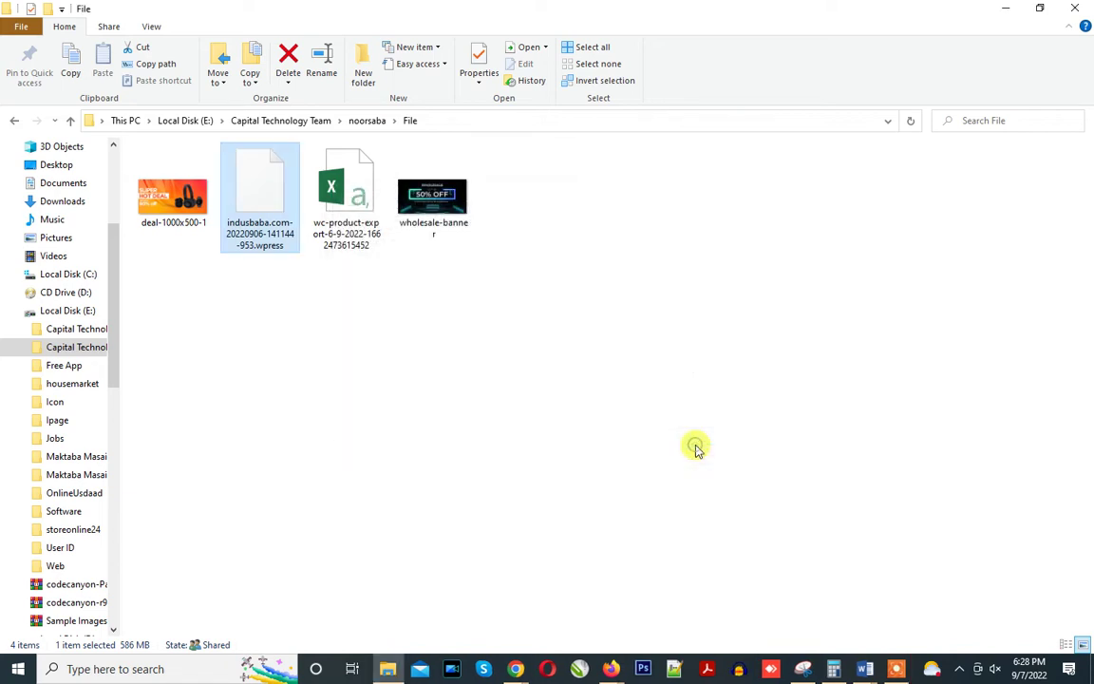
pyautogui.rightClick(535, 379)
# Drop the indusbaba .wpress backup onto the All-in-One WP Migration import area; it sits at 0.00%.
pyautogui.click(564, 436)
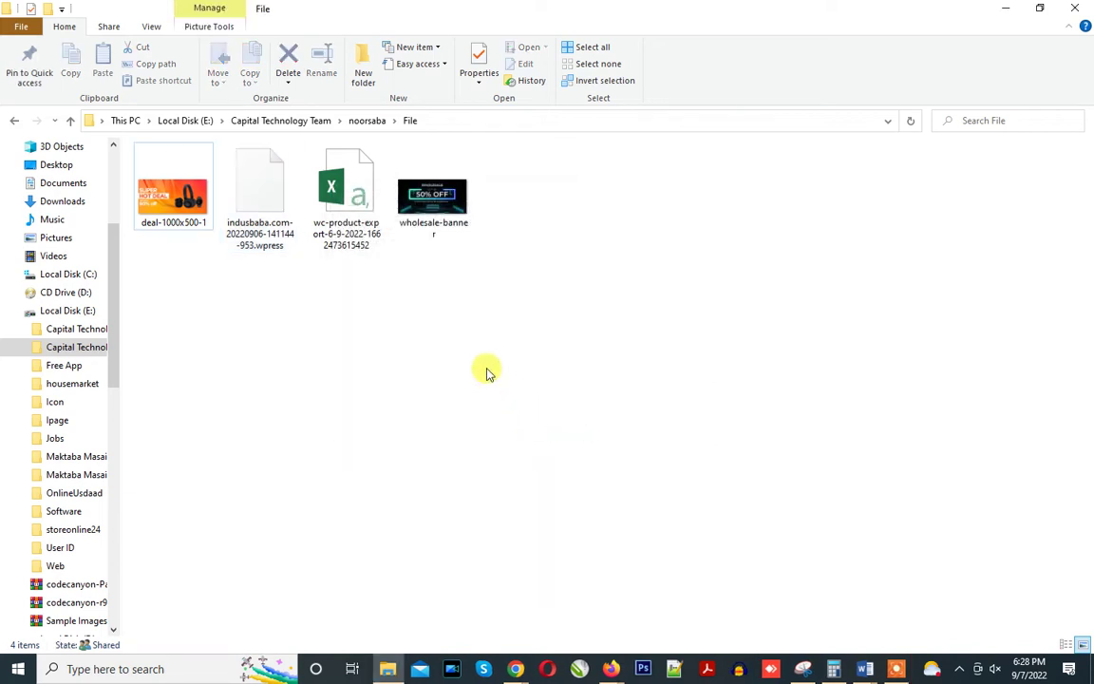
pyautogui.click(515, 668)
pyautogui.click(465, 622)
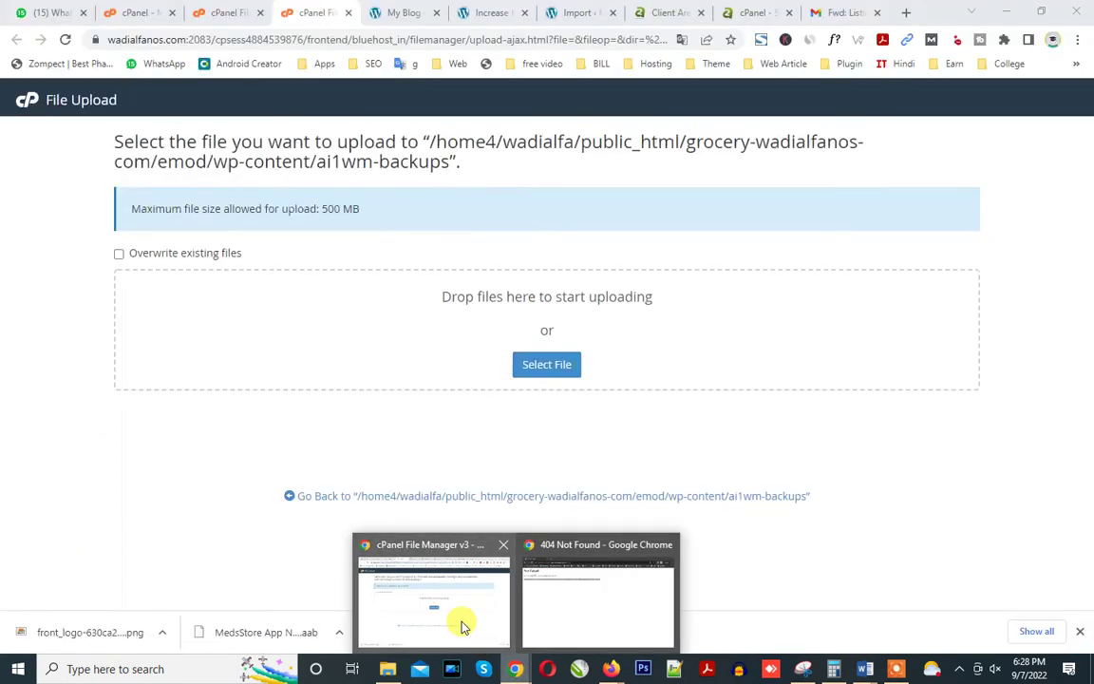
pyautogui.click(486, 11)
pyautogui.click(565, 12)
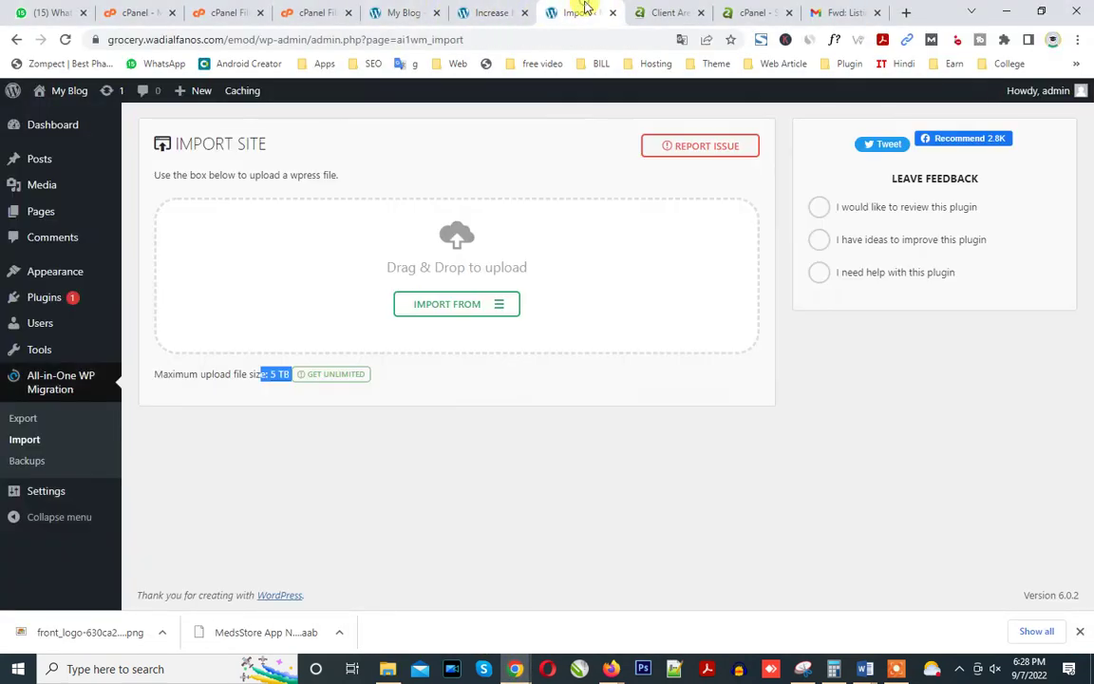
pyautogui.click(387, 668)
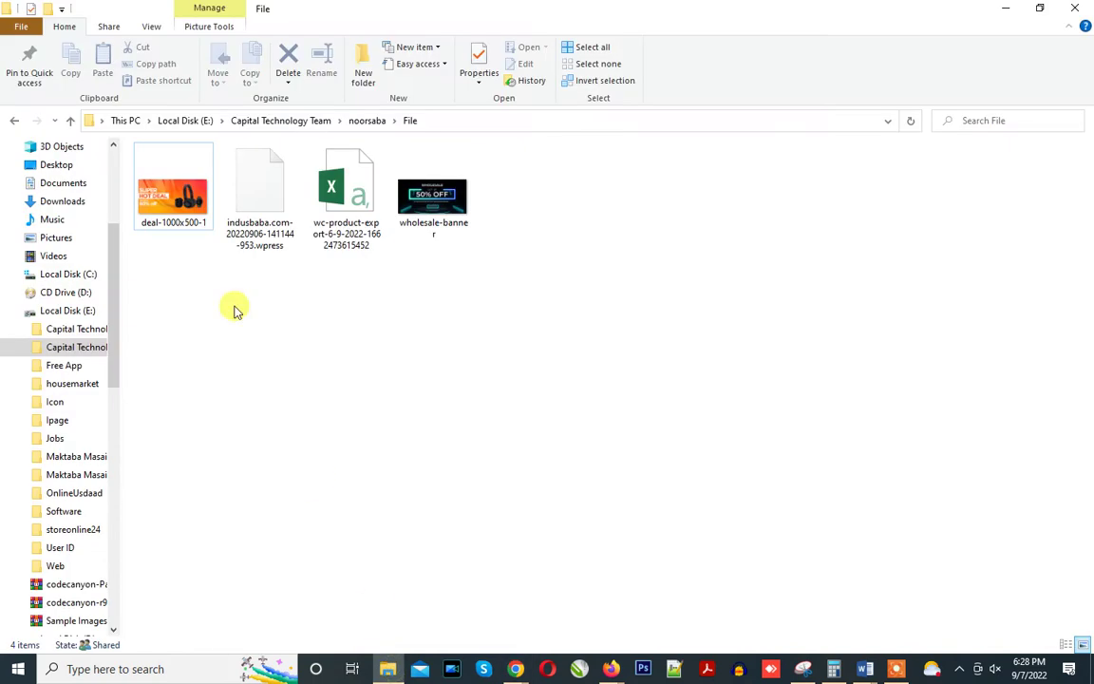
pyautogui.moveTo(253, 197); pyautogui.dragTo(347, 319)
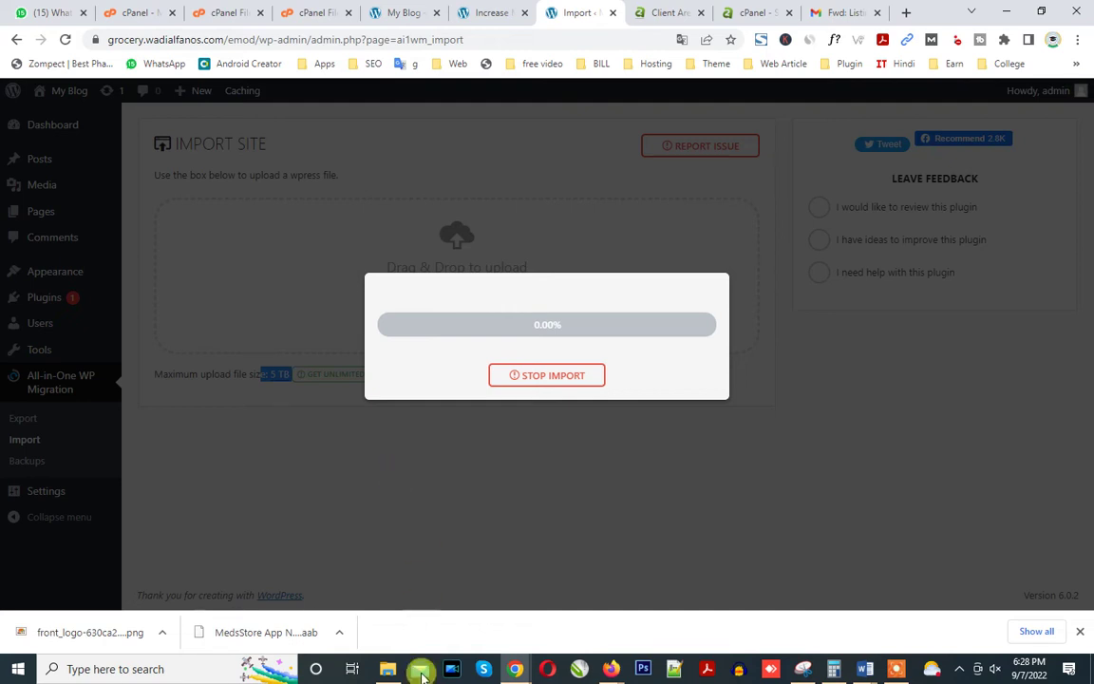
pyautogui.click(389, 668)
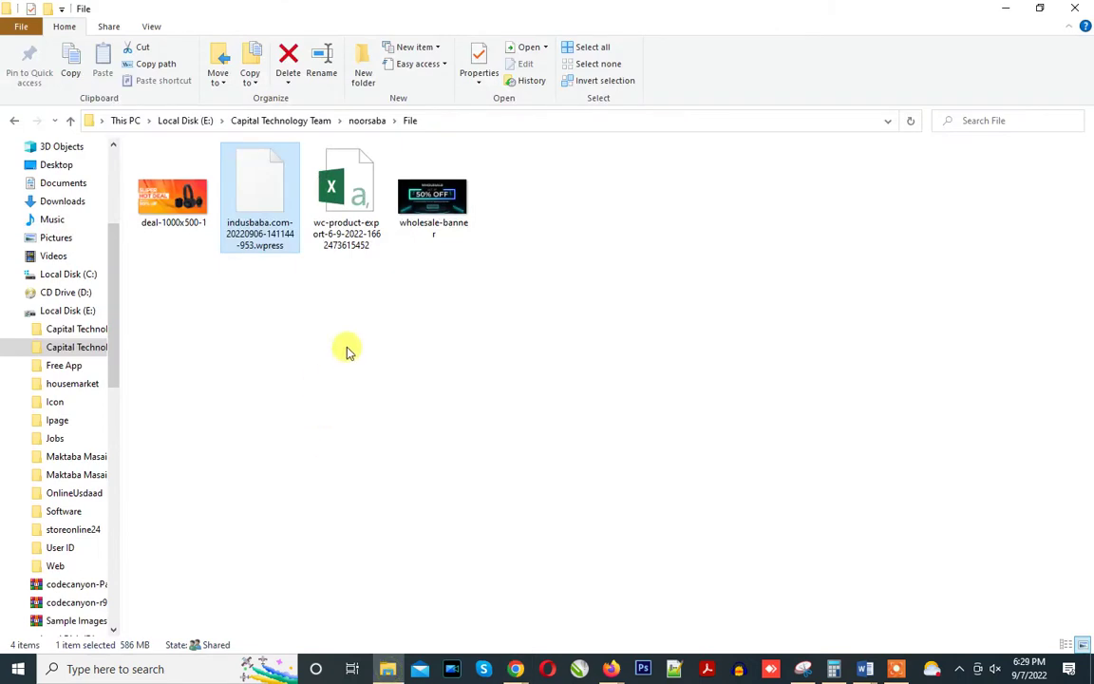
# Create 'New folder', move the .wpress backup into it, and check the stalled WordPress import.
pyautogui.click(374, 79)
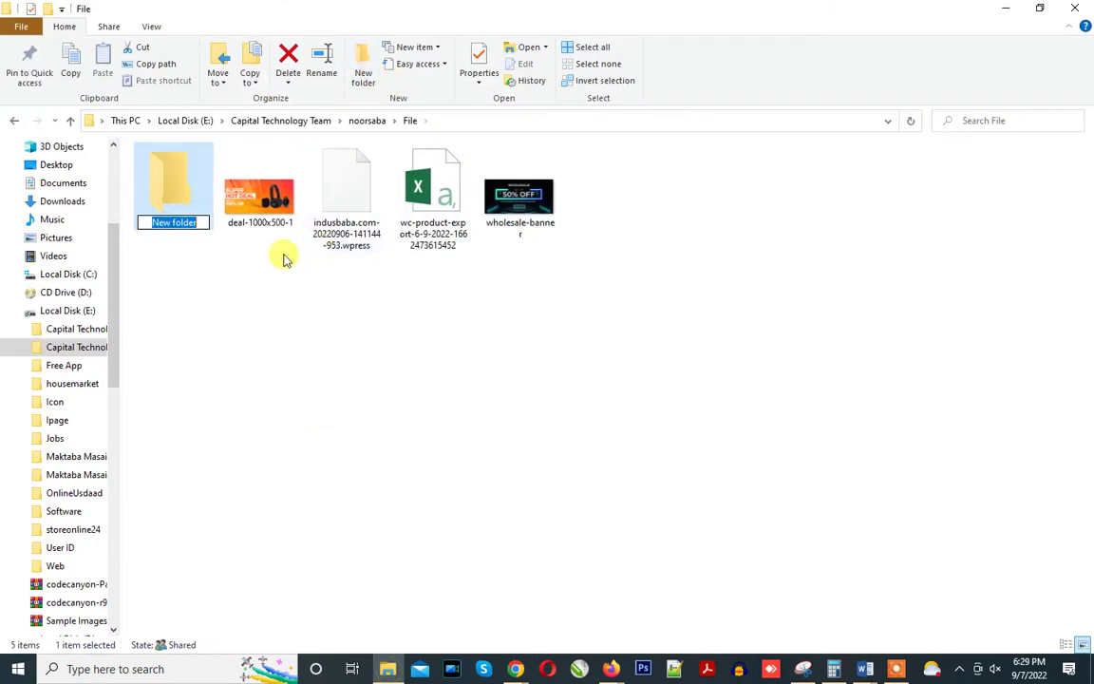
pyautogui.click(367, 342)
pyautogui.moveTo(359, 220); pyautogui.dragTo(158, 215)
pyautogui.moveTo(166, 192)
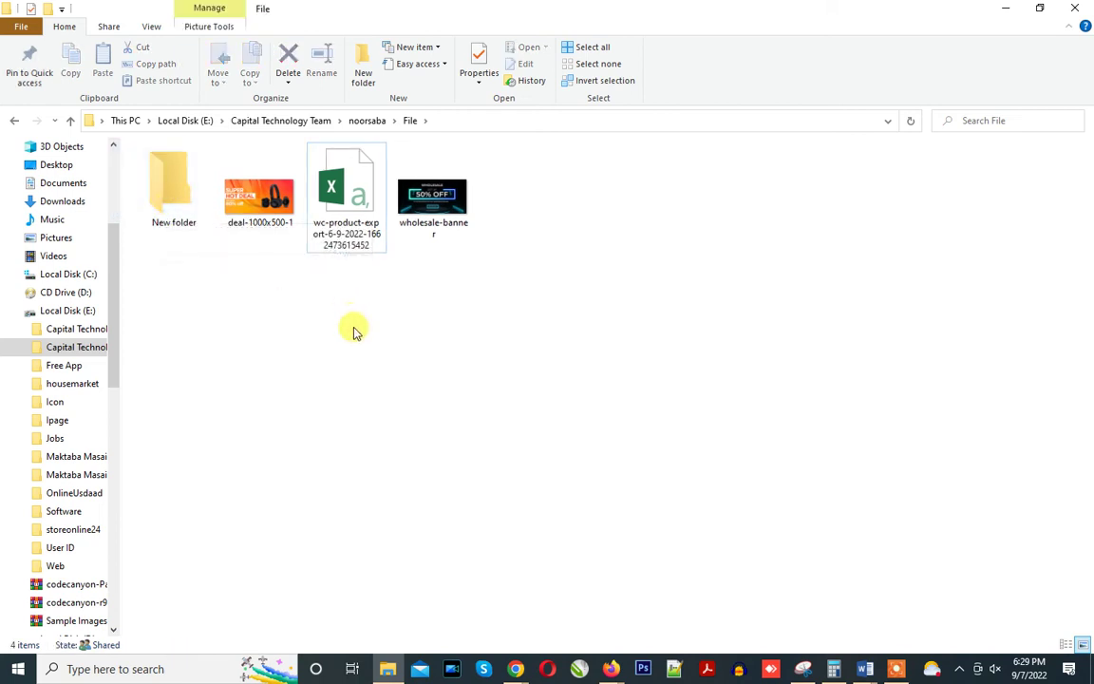
pyautogui.moveTo(521, 672)
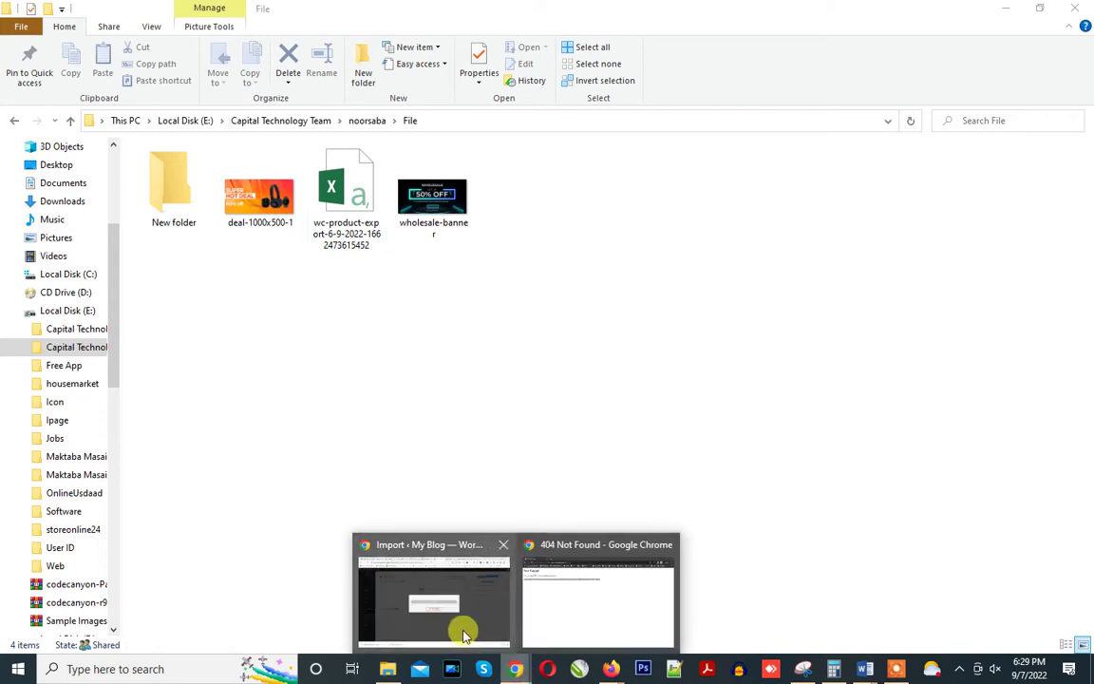
pyautogui.click(464, 629)
pyautogui.moveTo(482, 645)
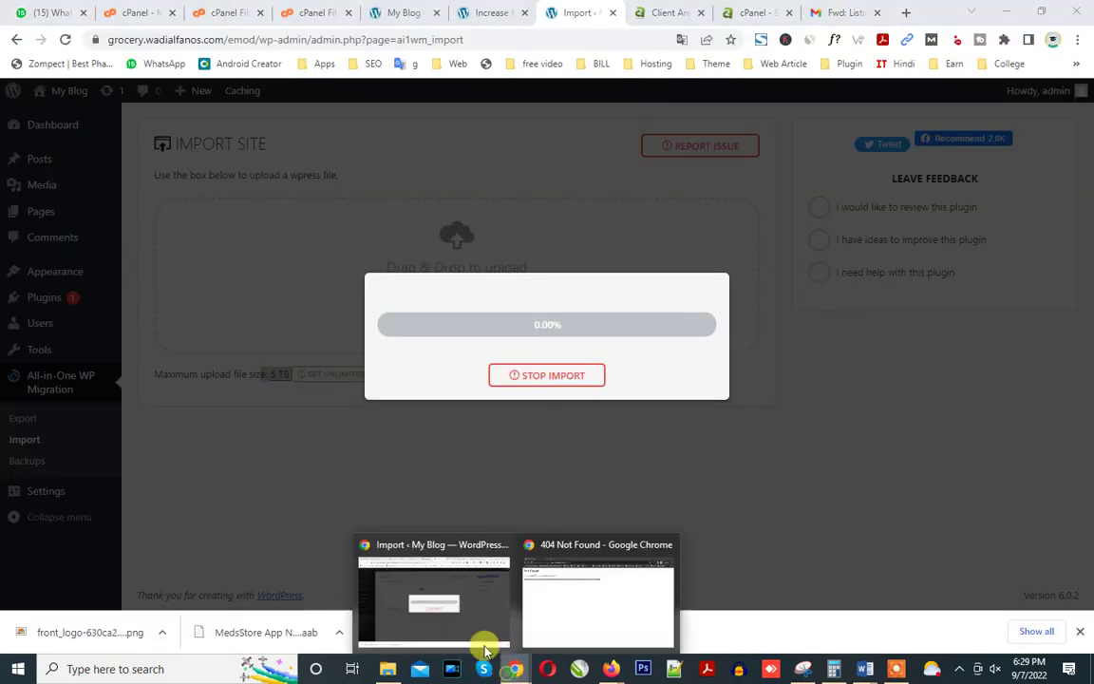
pyautogui.click(455, 618)
# Compress New folder into New folder.zip with 7-Zip.
pyautogui.click(387, 668)
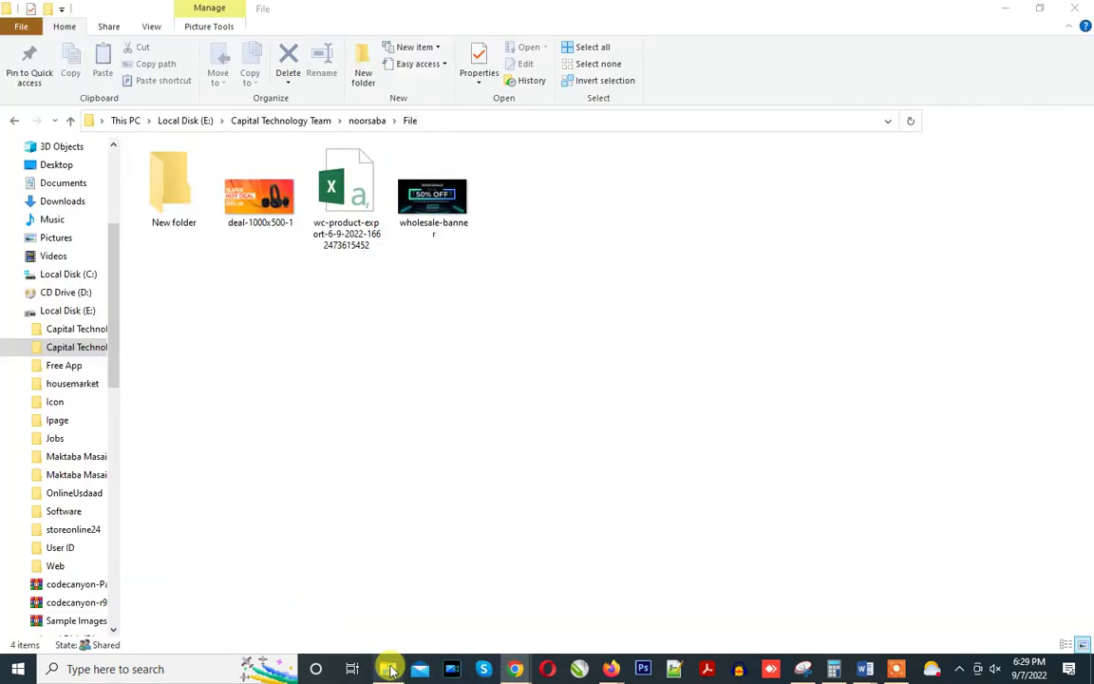
pyautogui.click(179, 188)
pyautogui.rightClick(164, 171)
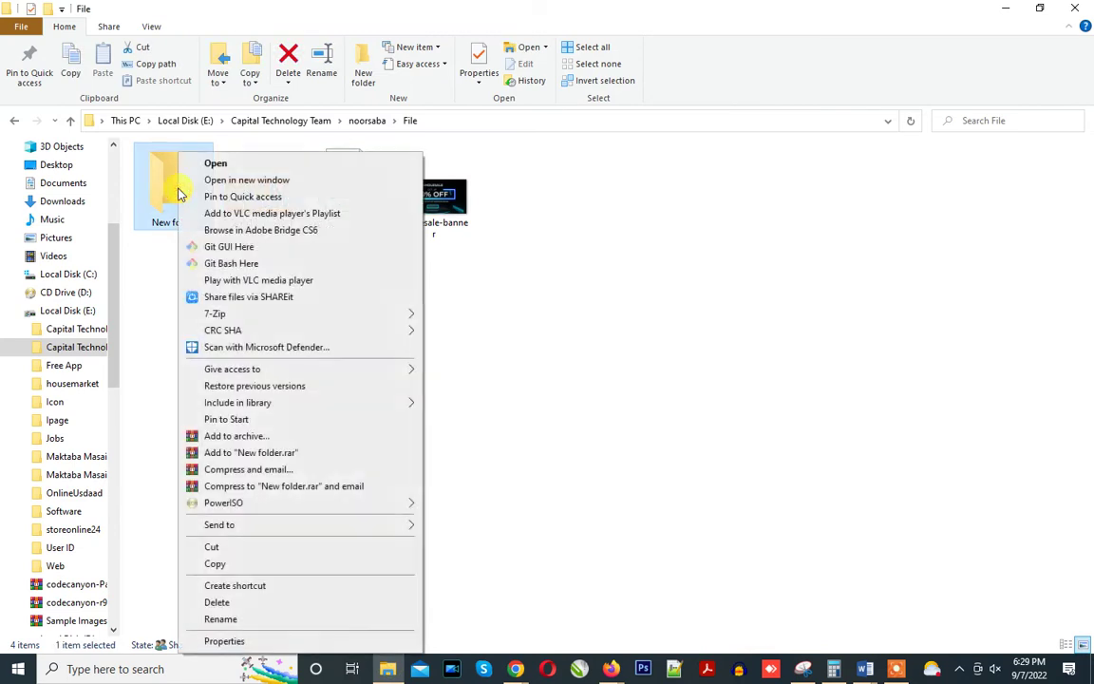
pyautogui.moveTo(252, 315)
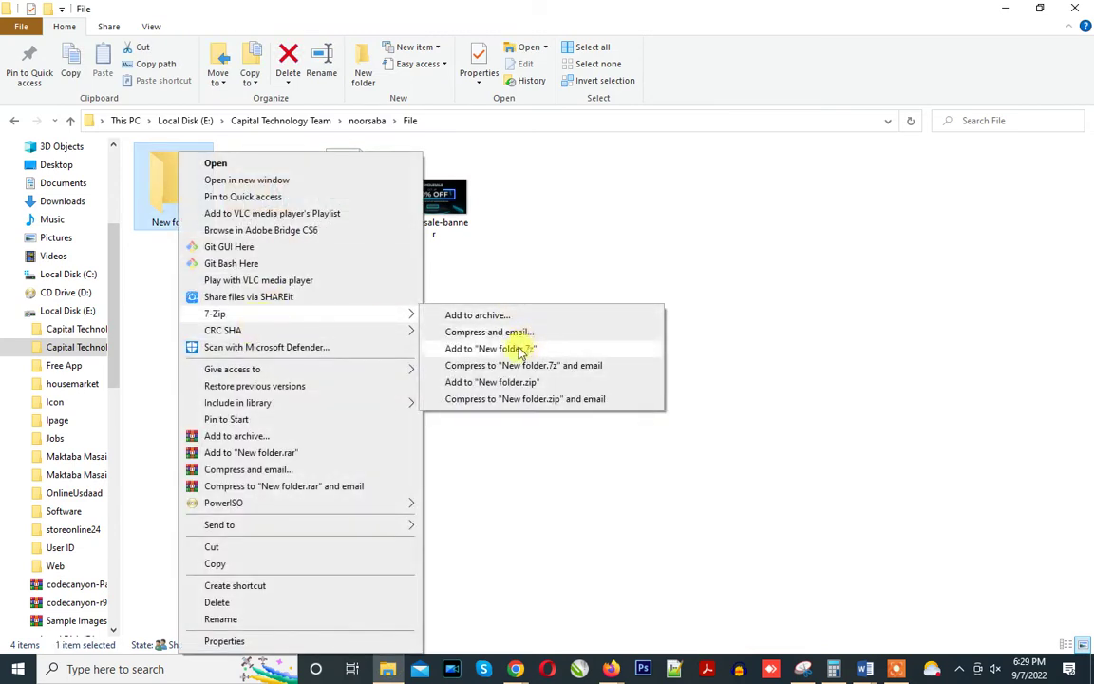
pyautogui.click(535, 383)
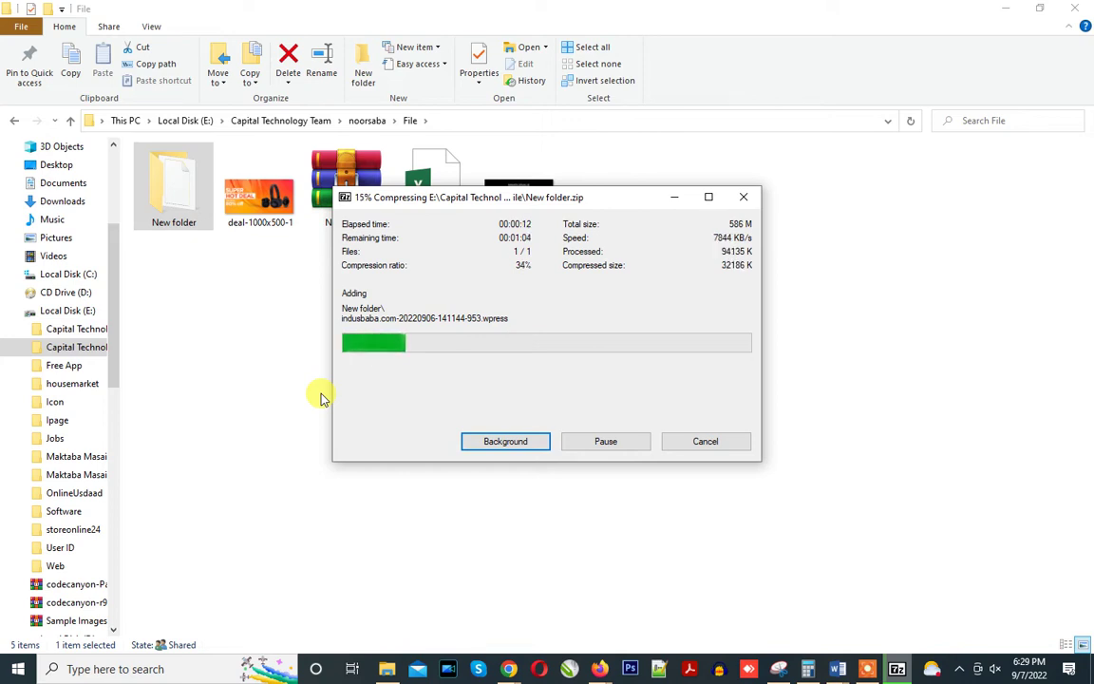
pyautogui.moveTo(510, 668)
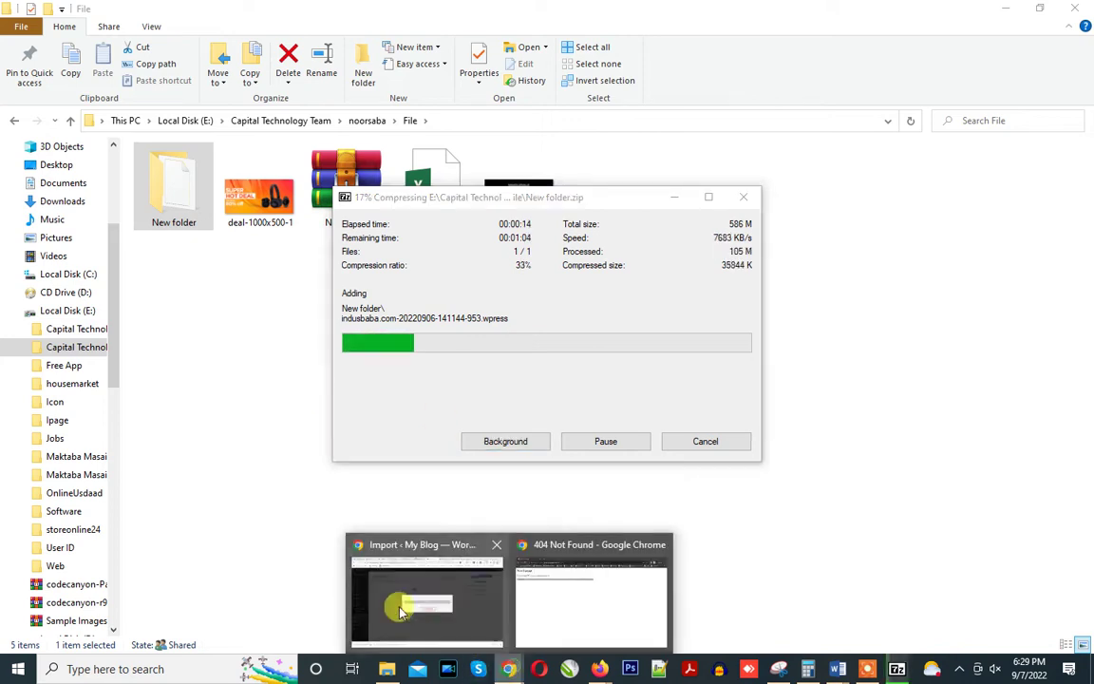
pyautogui.click(403, 611)
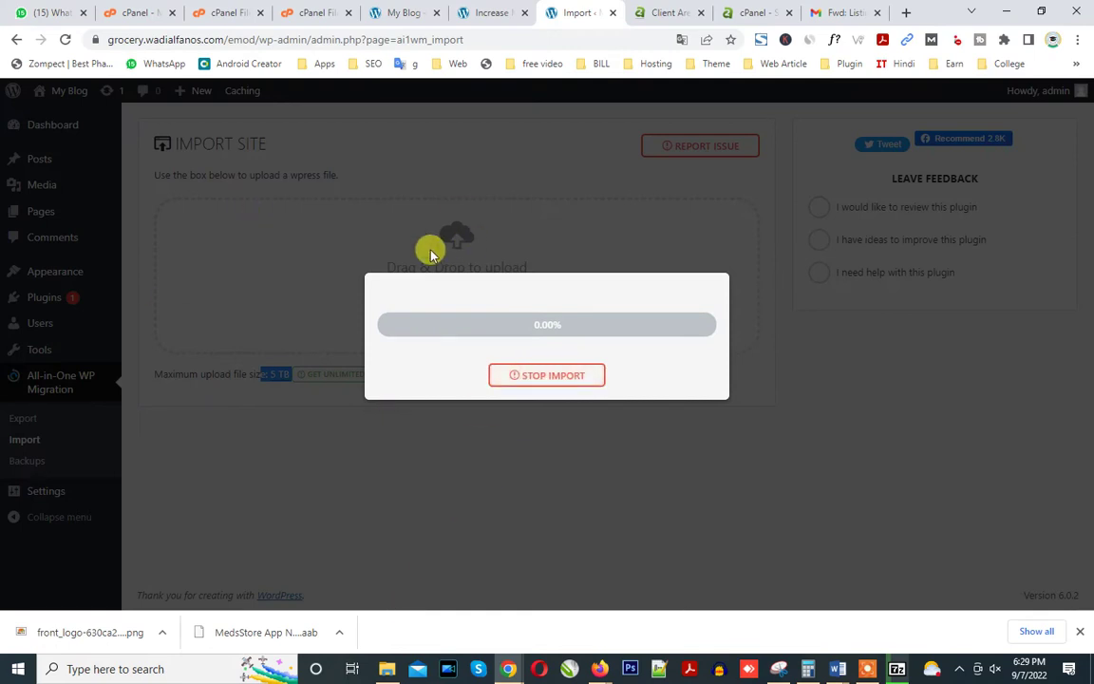
# Open the WordPress Plugins list in a new browser tab.
pyautogui.click(488, 12)
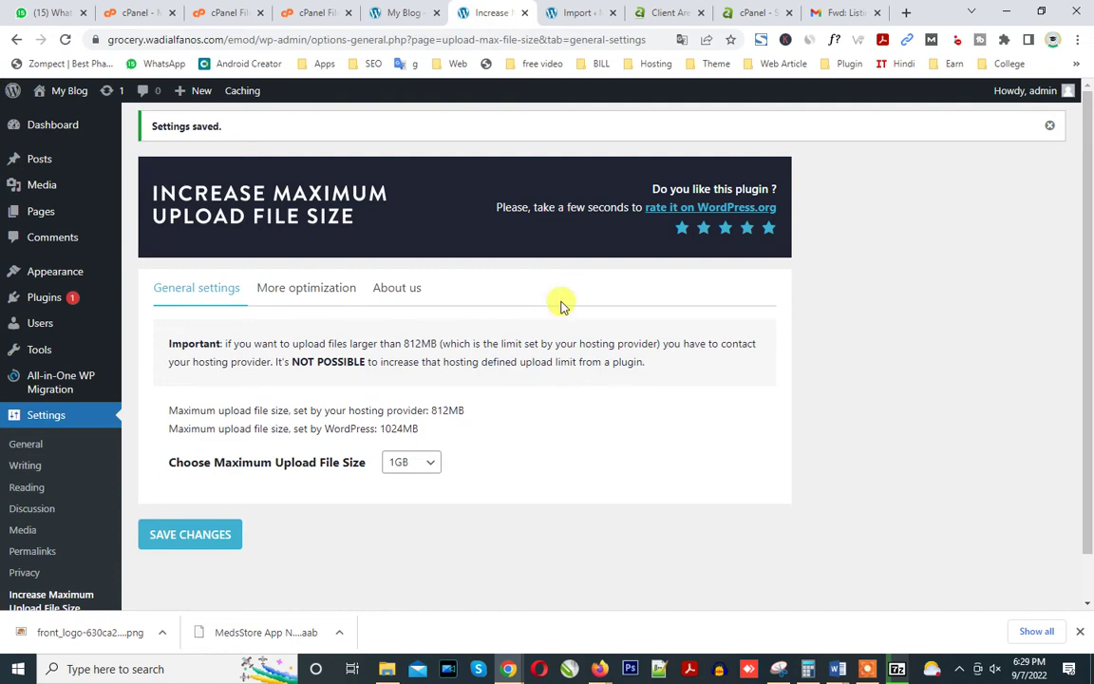
pyautogui.scroll(-1, 375, 429)
pyautogui.scroll(1, 375, 430)
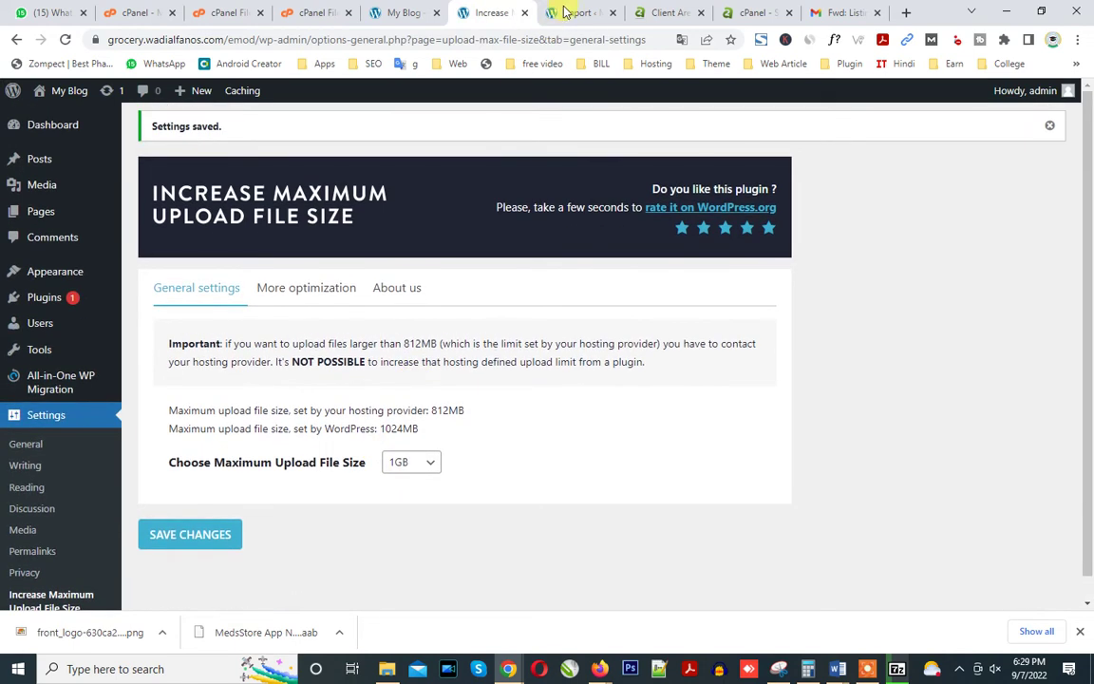
pyautogui.click(560, 12)
pyautogui.click(468, 10)
pyautogui.rightClick(61, 302)
pyautogui.click(88, 307)
pyautogui.click(522, 12)
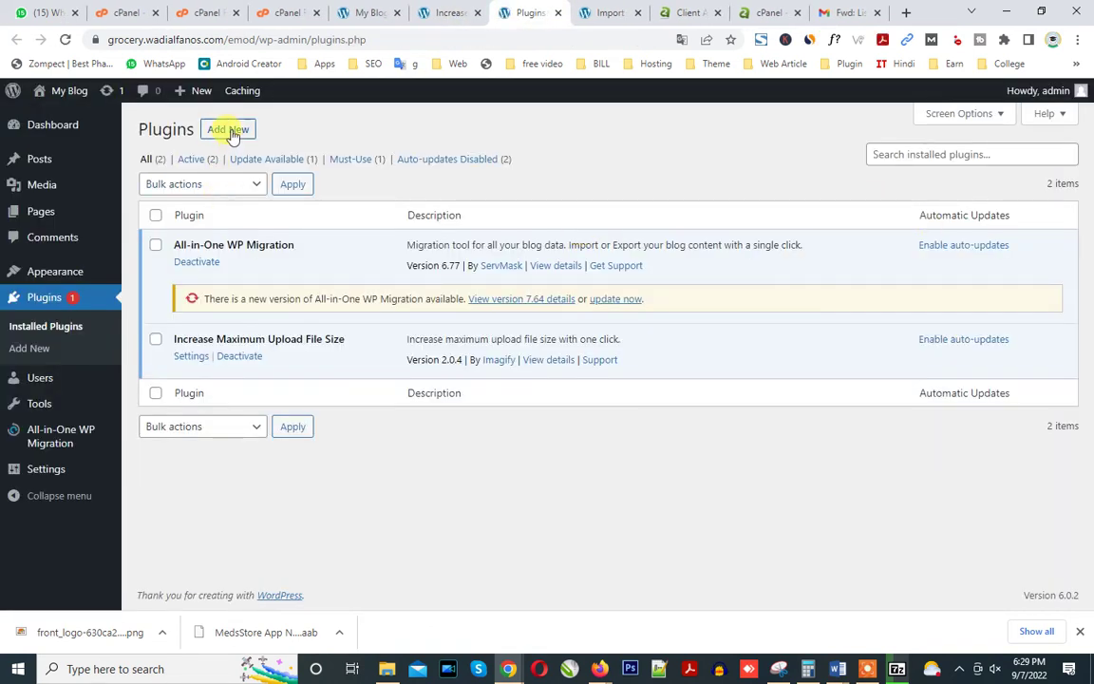
# Search plugins for 'file', then install and activate Advanced File Manager.
pyautogui.click(232, 133)
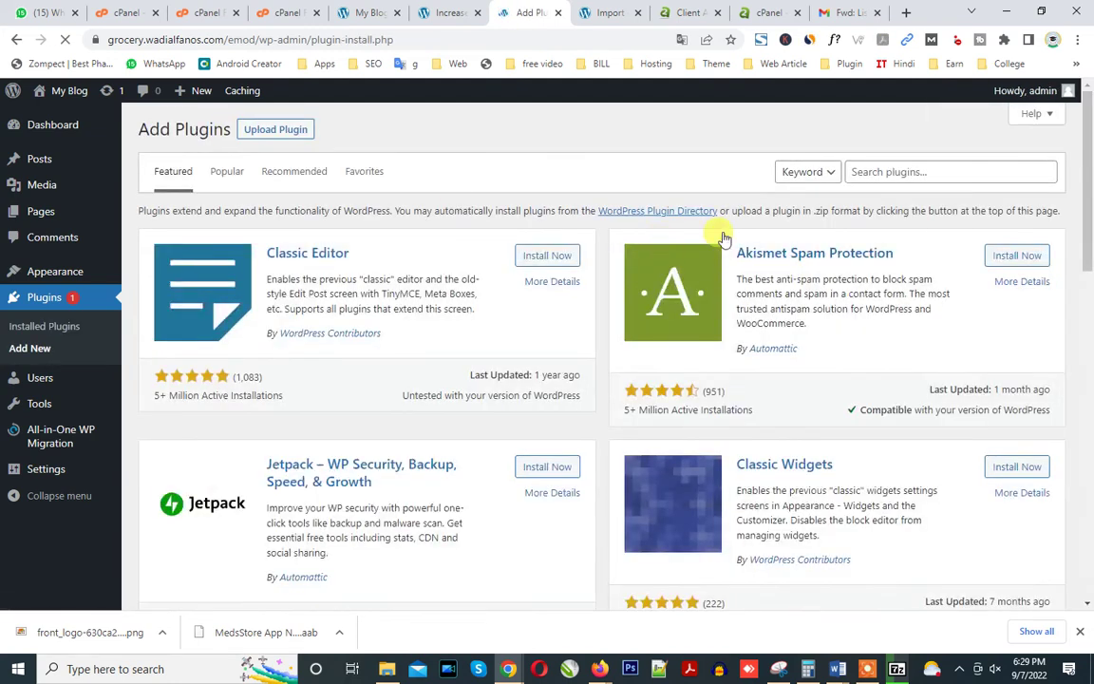
pyautogui.click(872, 172)
pyautogui.write('file')
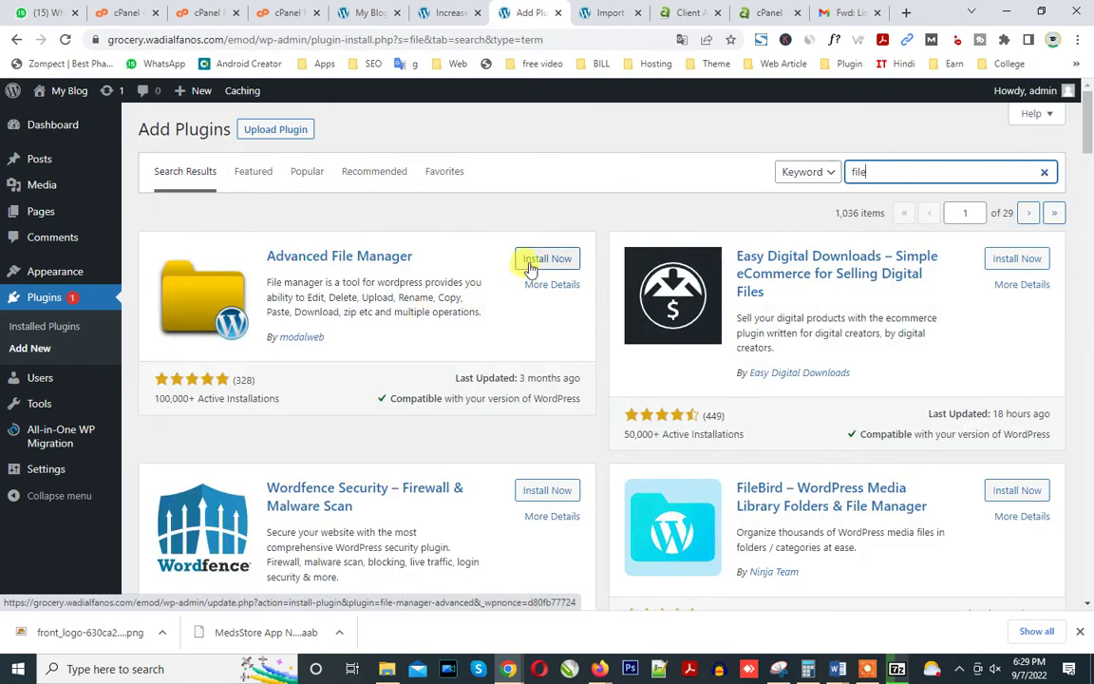
pyautogui.click(525, 259)
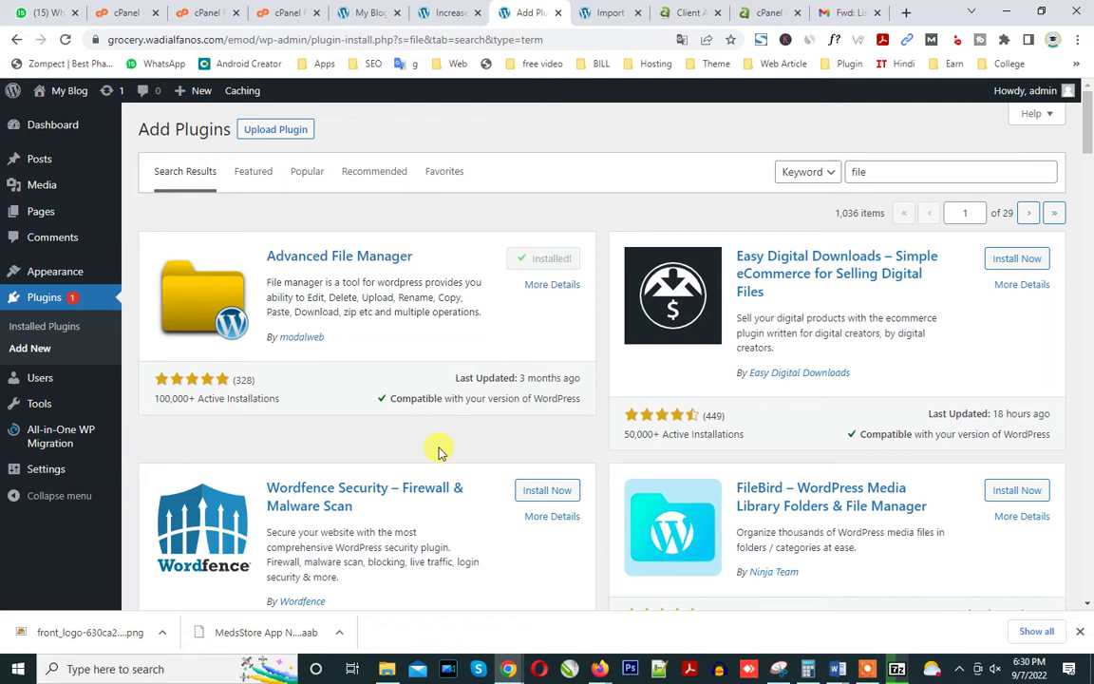
pyautogui.click(537, 260)
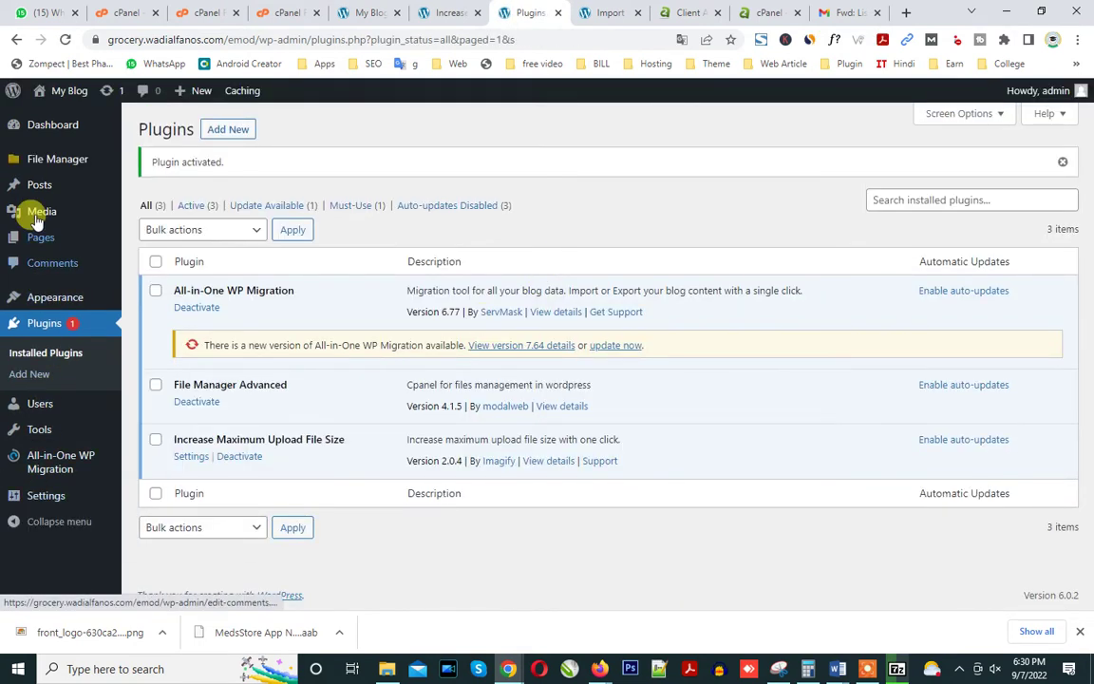
# In Advanced File Manager, go to wp-content/ai1wm-backups and start a file upload there.
pyautogui.click(50, 168)
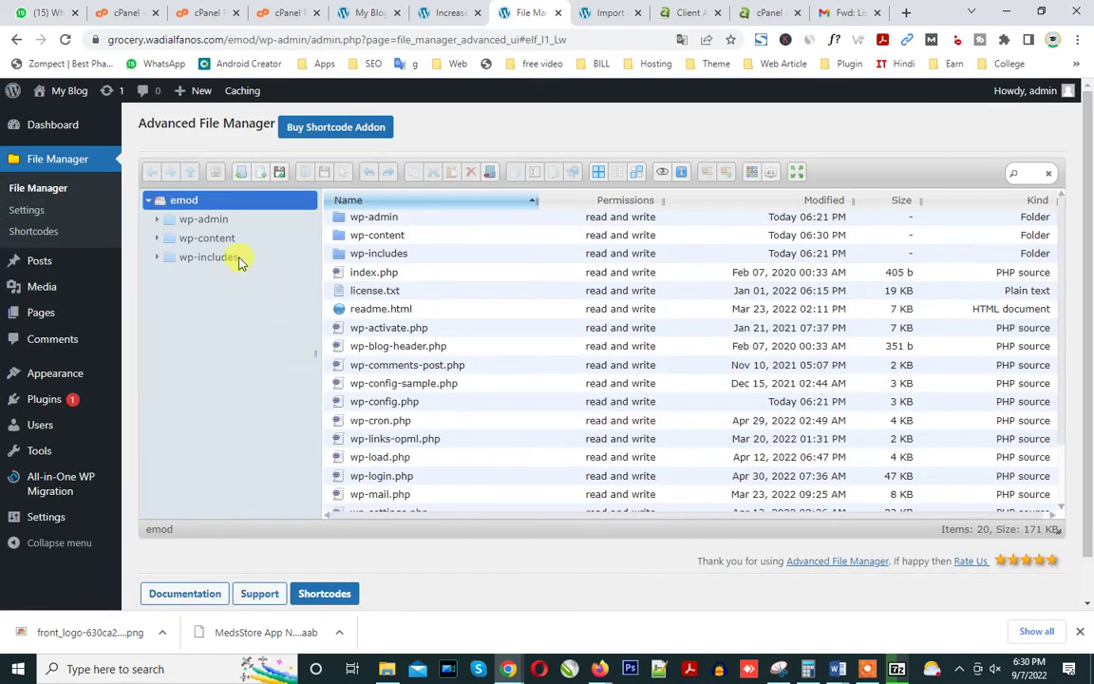
pyautogui.click(219, 236)
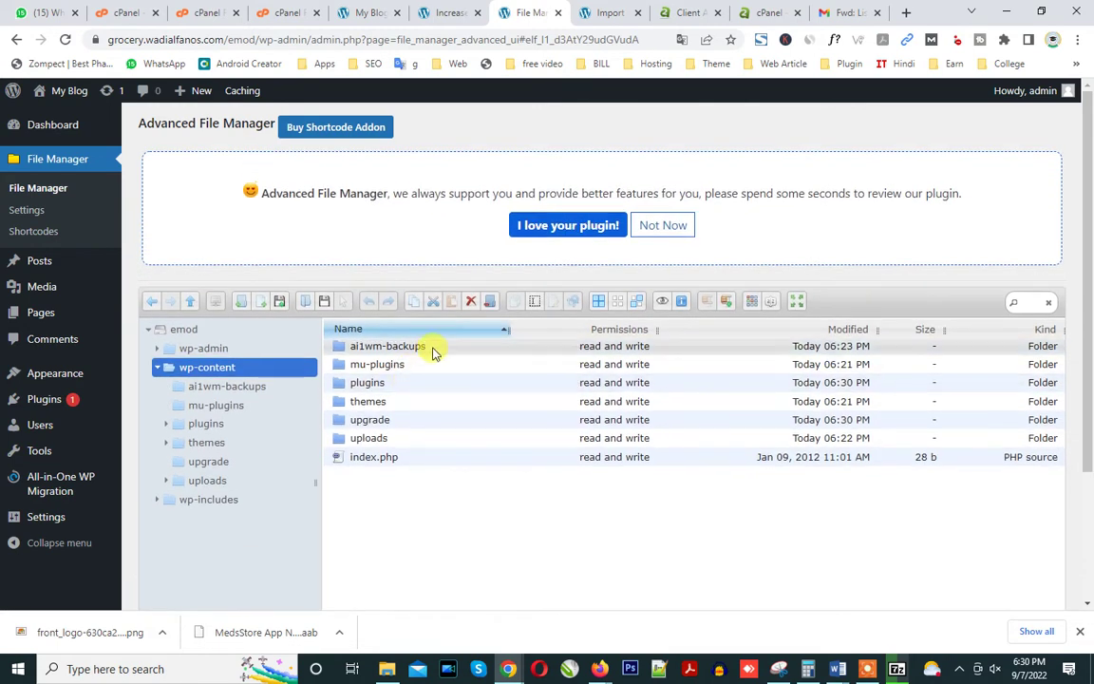
pyautogui.click(435, 348)
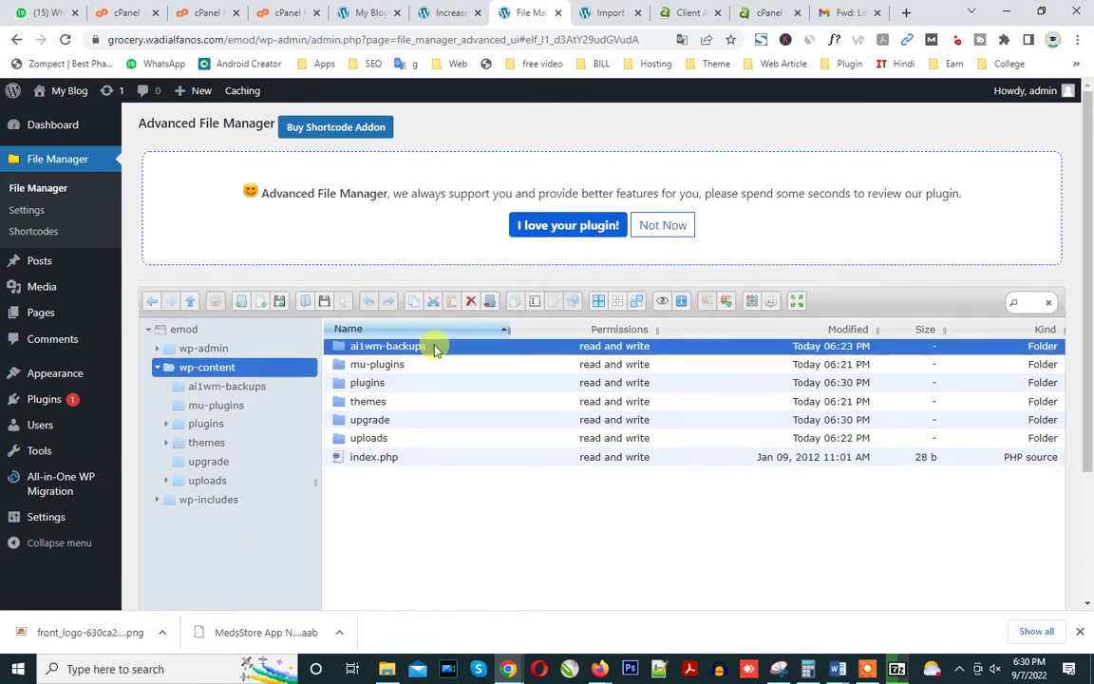
pyautogui.doubleClick(435, 348)
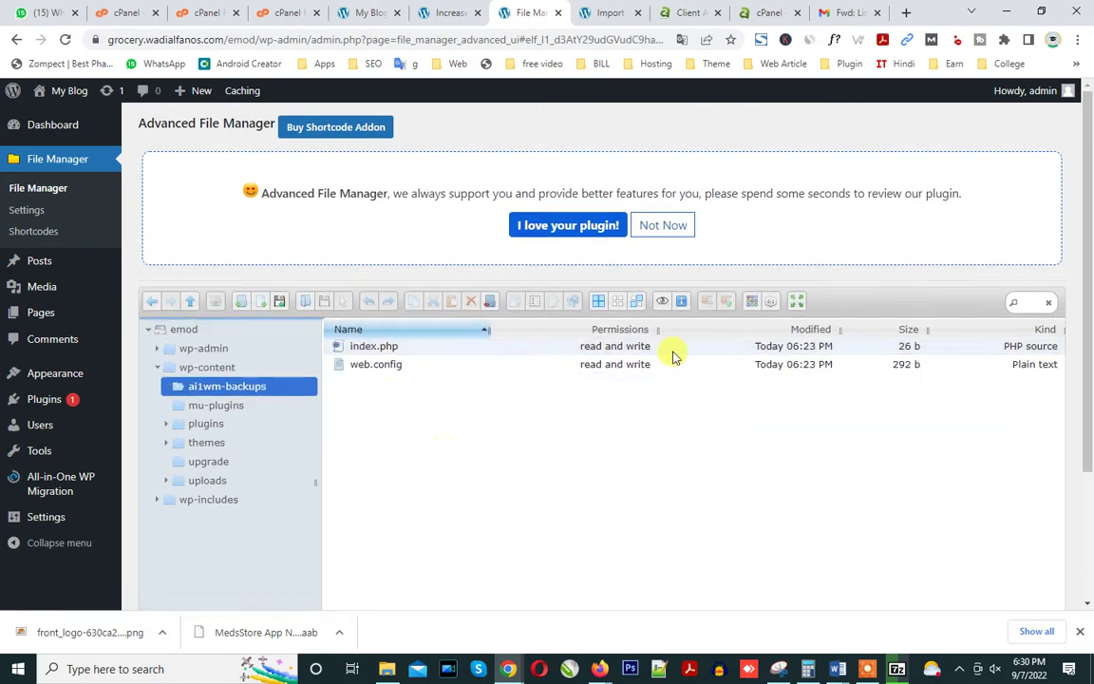
pyautogui.click(226, 368)
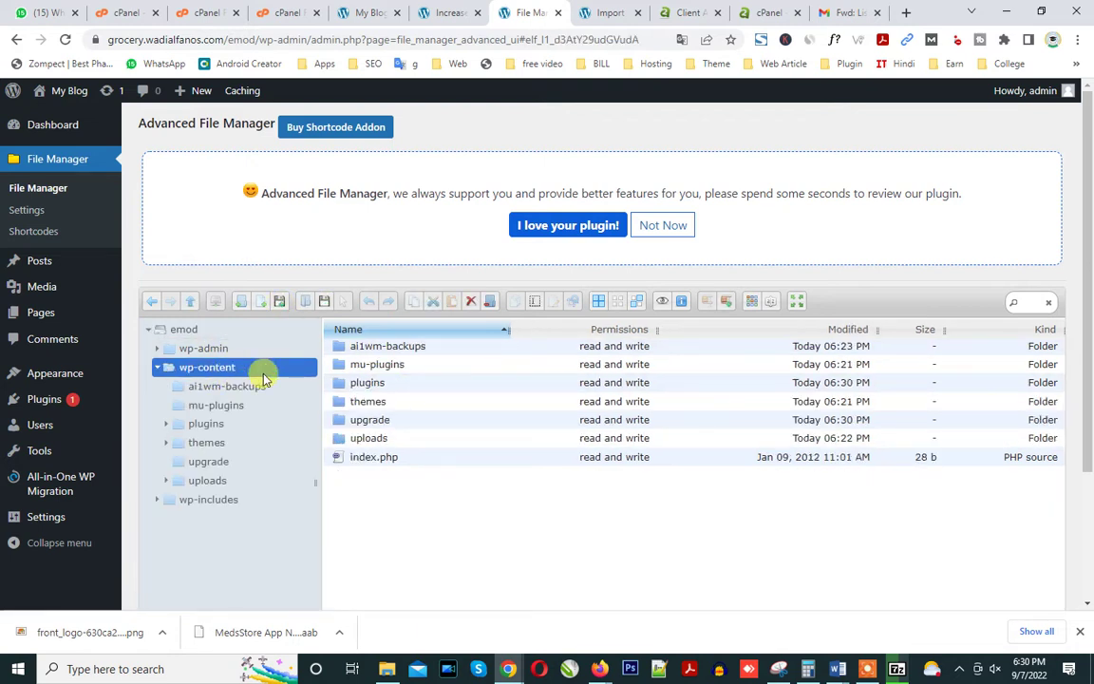
pyautogui.click(427, 349)
pyautogui.doubleClick(427, 350)
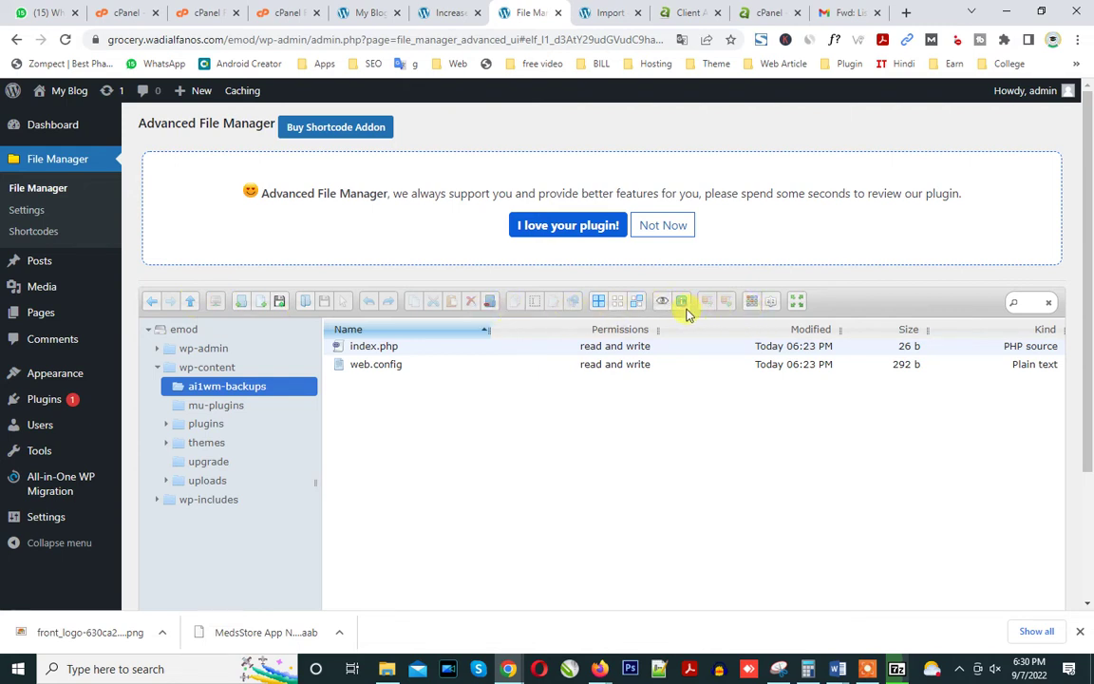
pyautogui.click(280, 302)
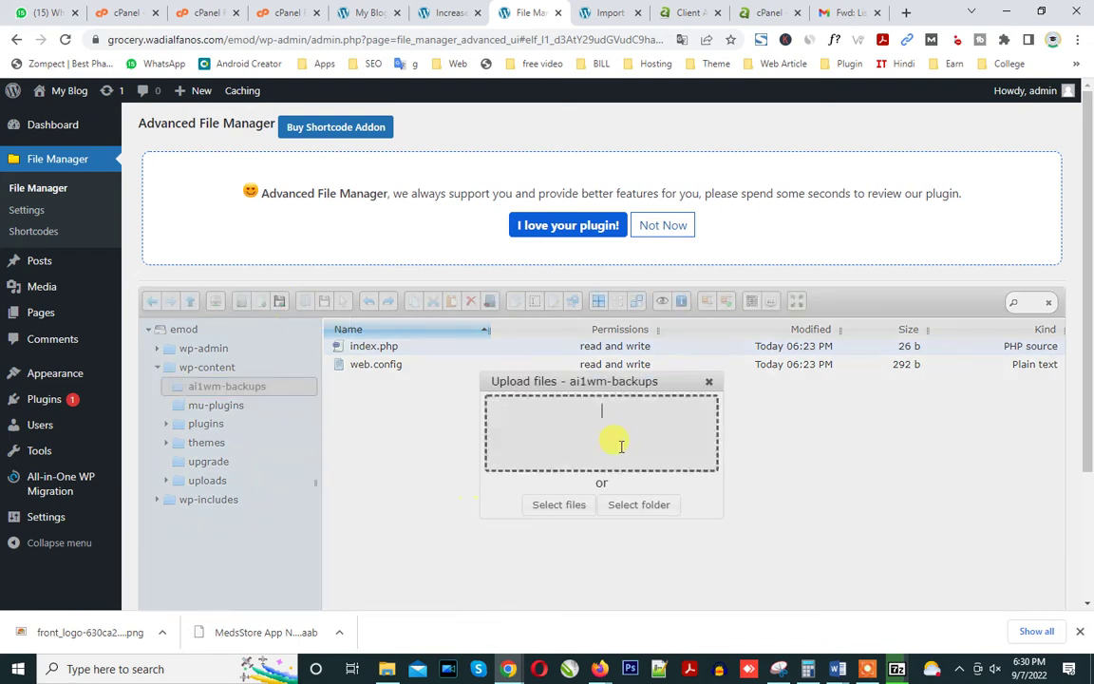
# Drag the .wpress backup from New folder into the browser's Upload files dialog.
pyautogui.click(387, 668)
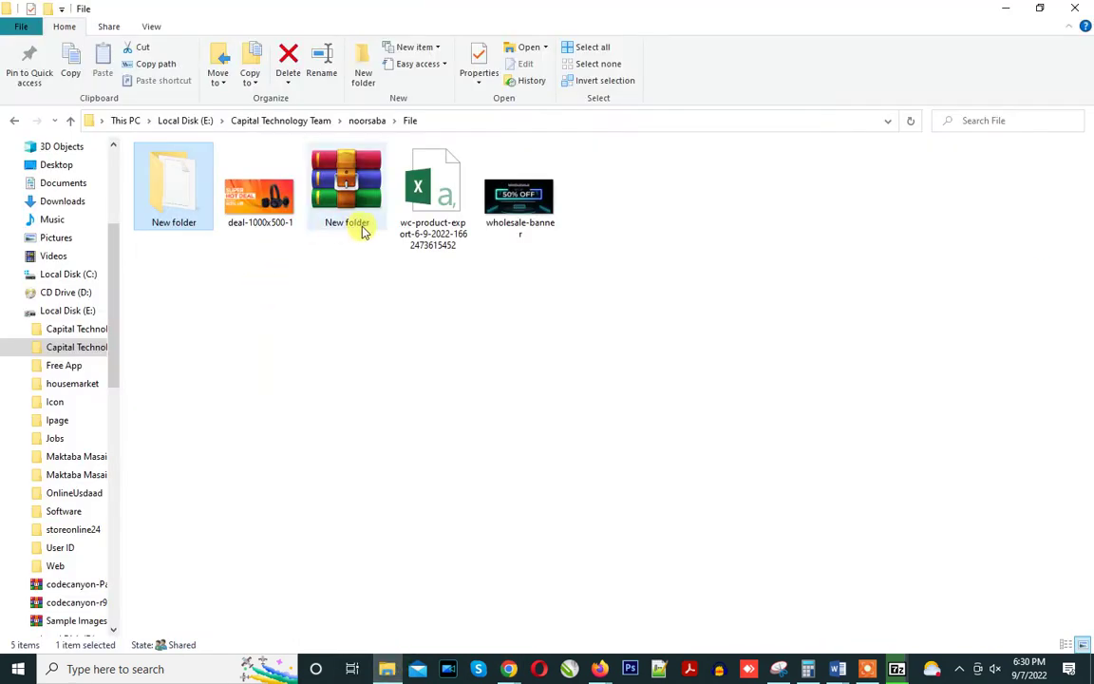
pyautogui.doubleClick(188, 221)
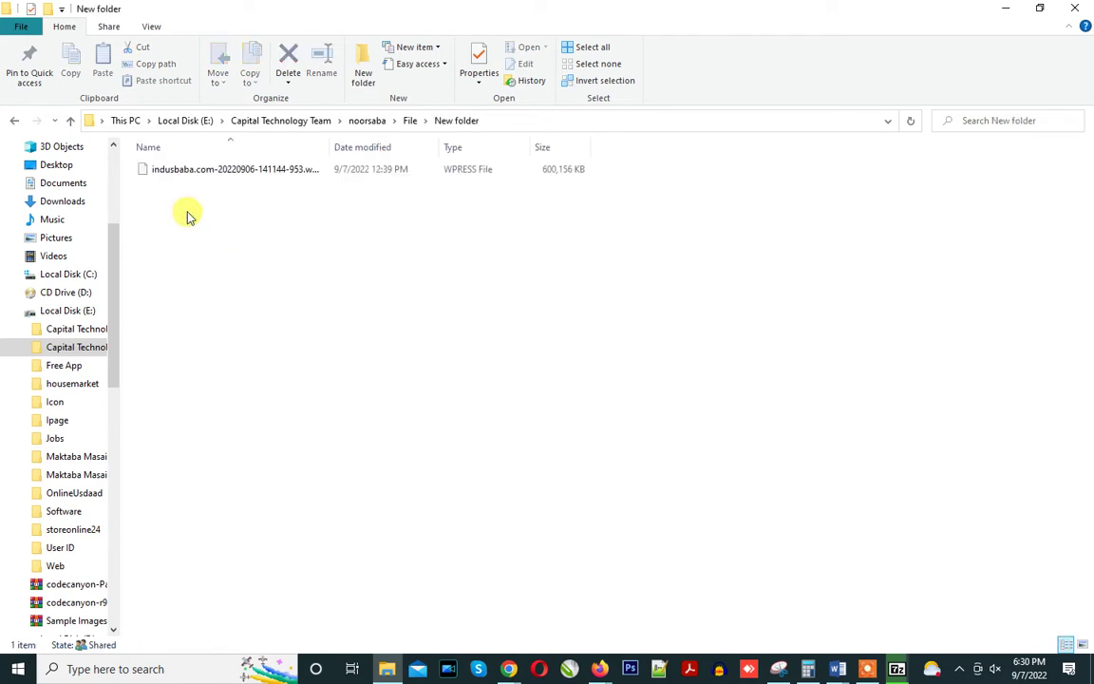
pyautogui.click(184, 175)
pyautogui.moveTo(162, 178); pyautogui.dragTo(557, 463)
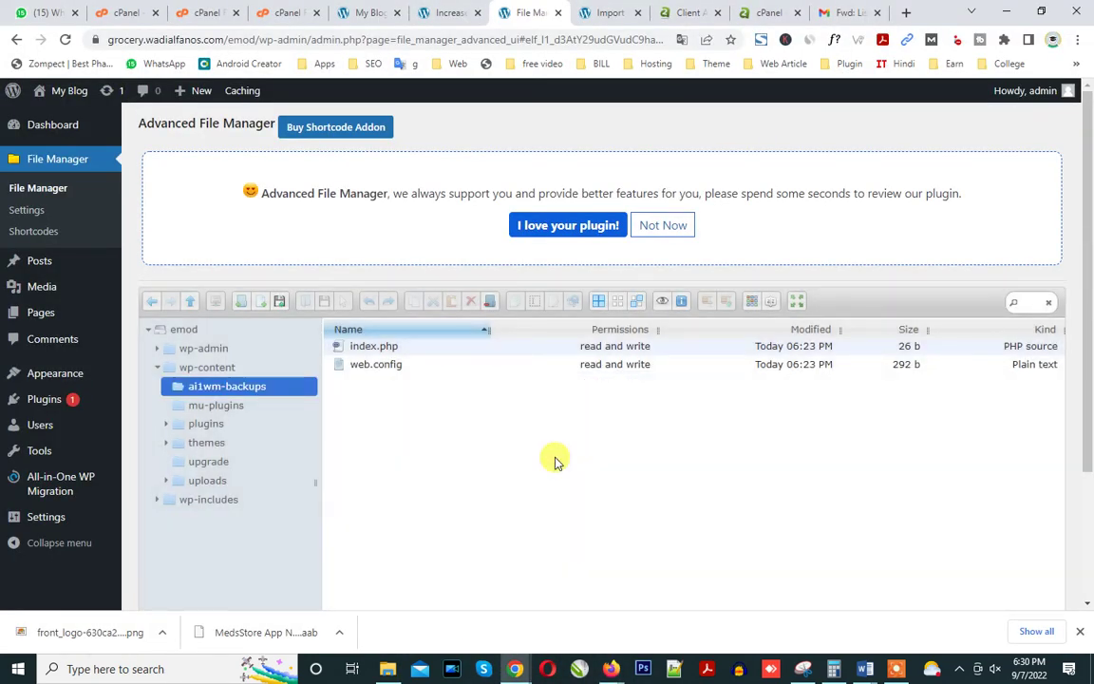
pyautogui.click(896, 676)
pyautogui.click(596, 644)
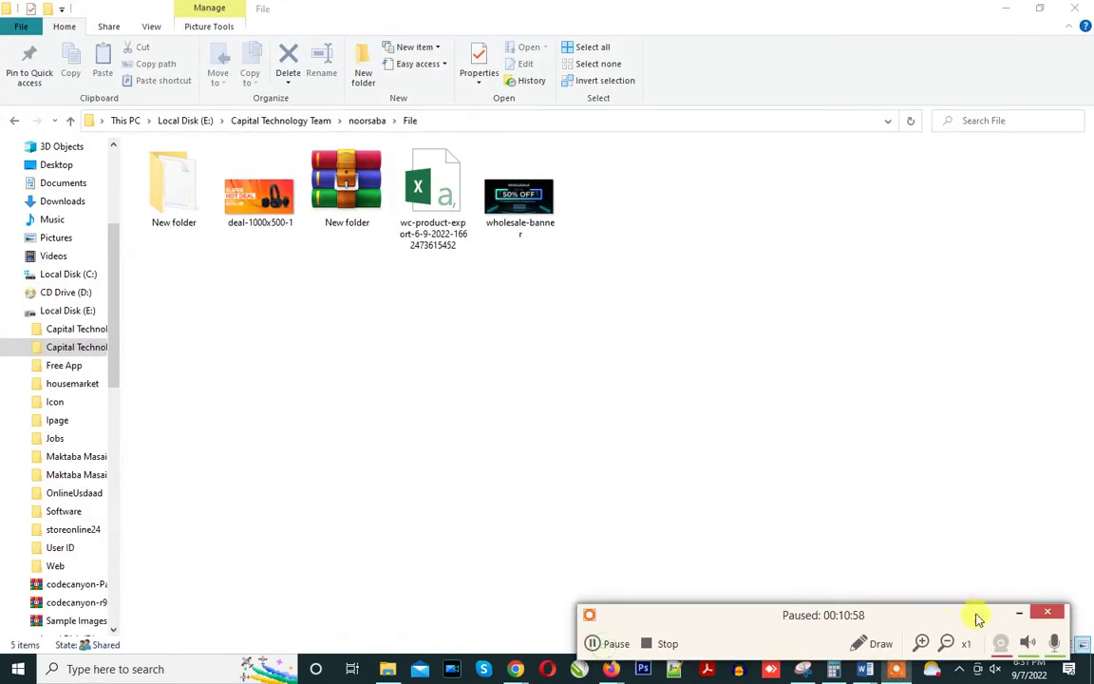
pyautogui.click(1019, 614)
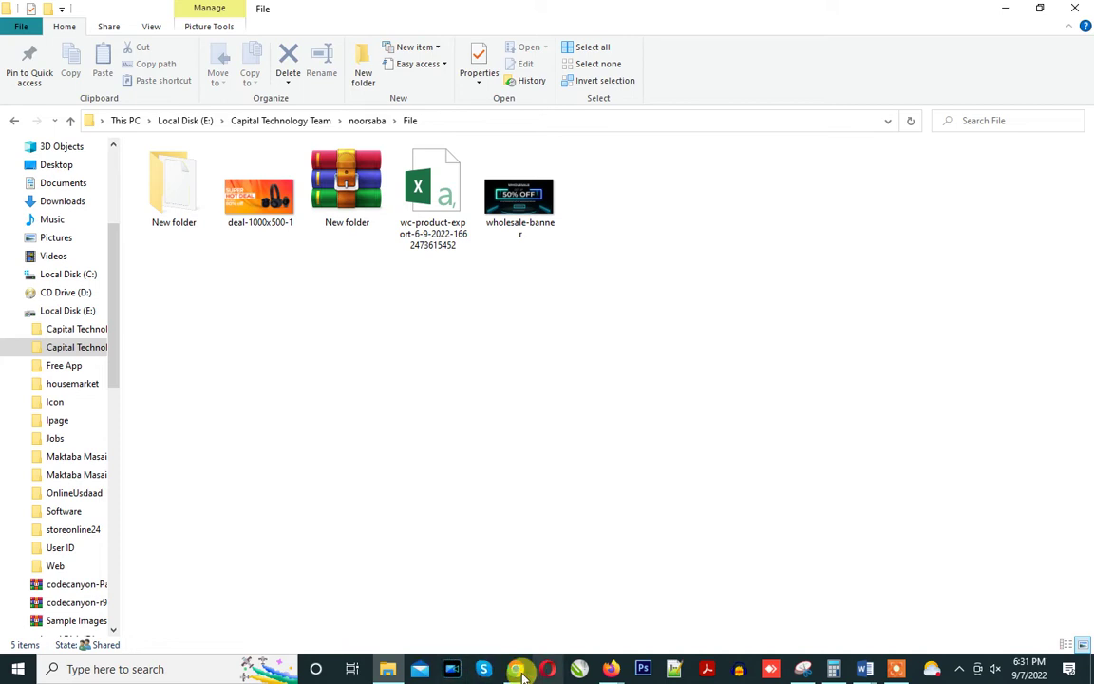
# Drop the New folder archive onto cPanel's File Upload page to begin uploading it.
pyautogui.moveTo(515, 665)
pyautogui.click(461, 622)
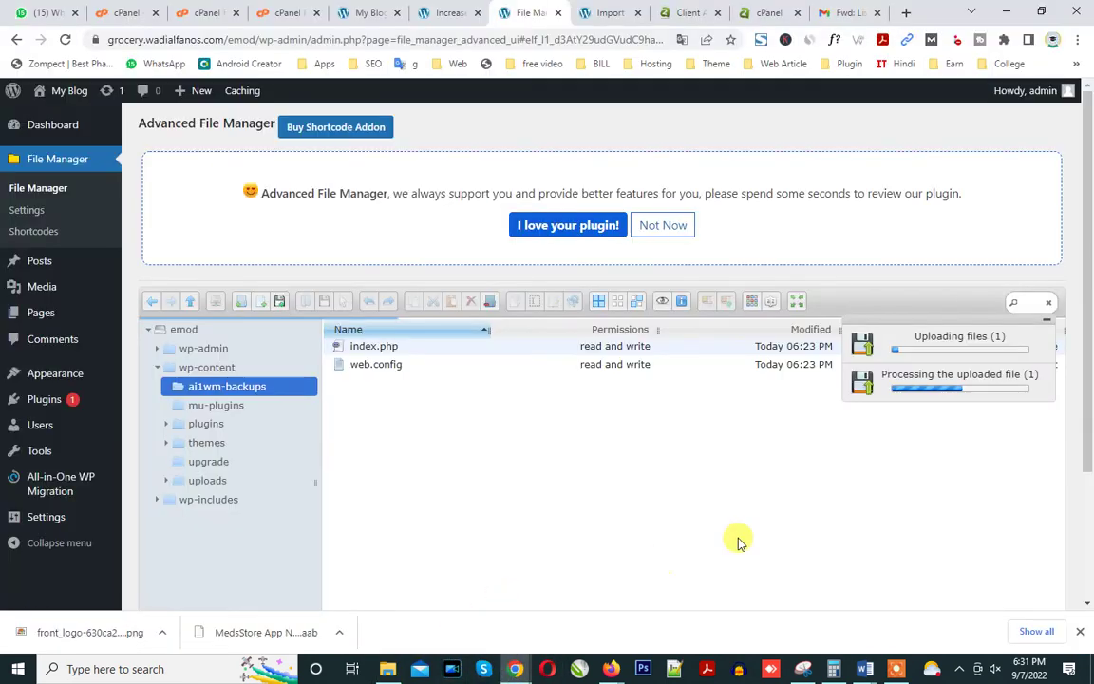
pyautogui.moveTo(892, 669)
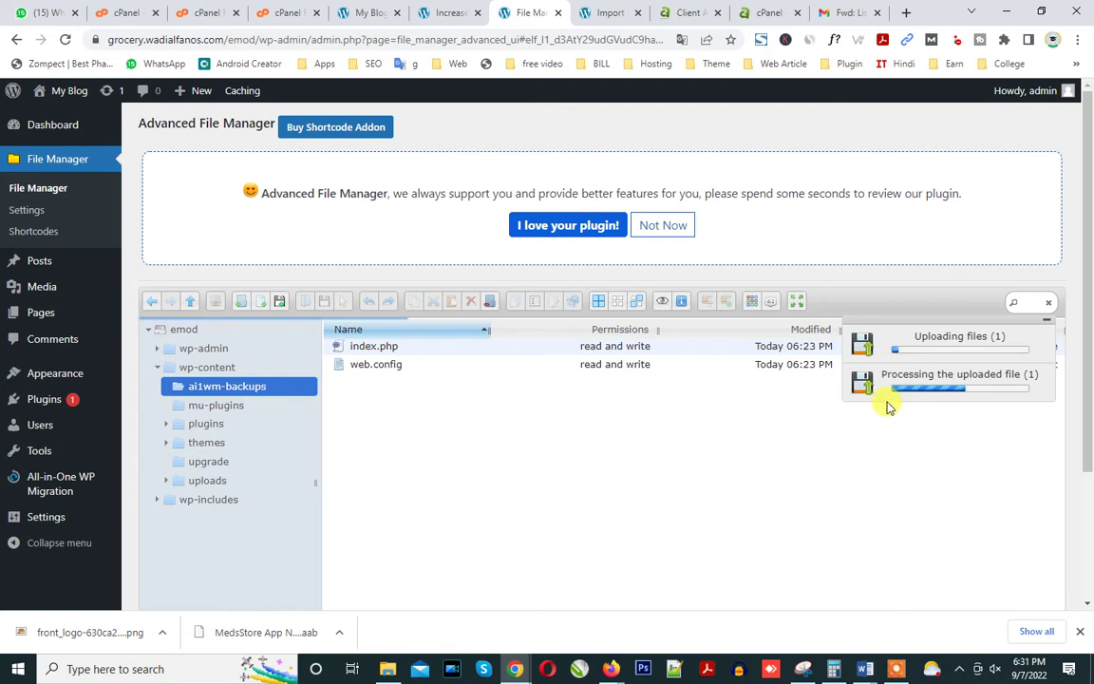
pyautogui.click(290, 13)
pyautogui.click(387, 669)
pyautogui.click(337, 185)
pyautogui.moveTo(332, 186); pyautogui.dragTo(456, 354)
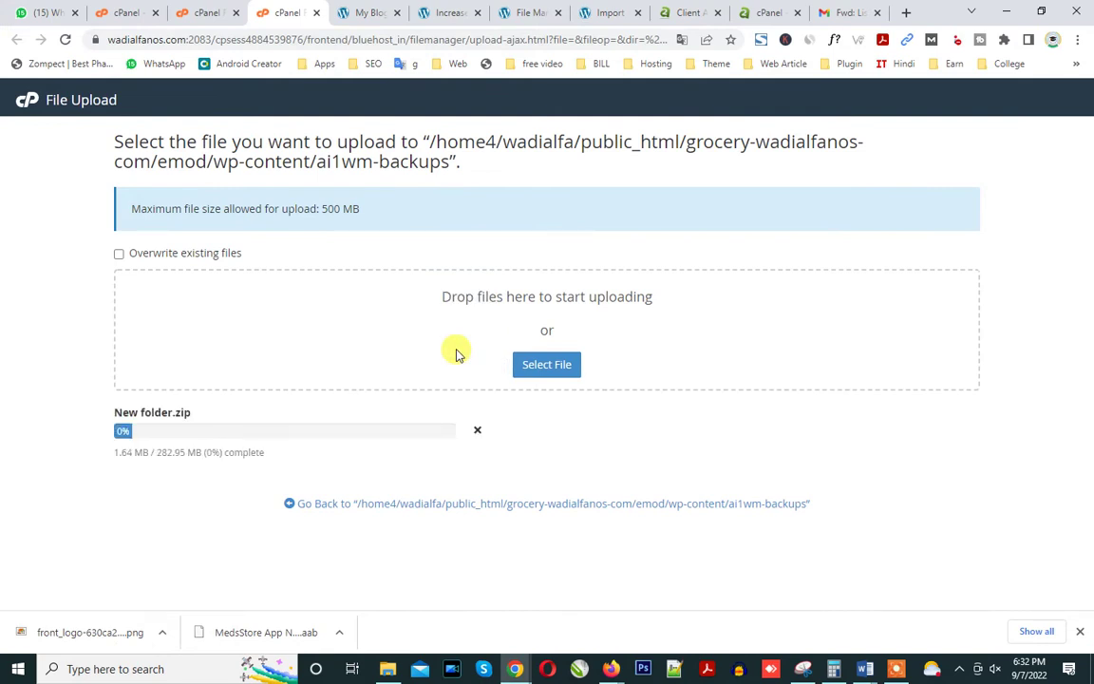
# Check the blog's front page, then bring up the WordPress Pages list.
pyautogui.click(447, 13)
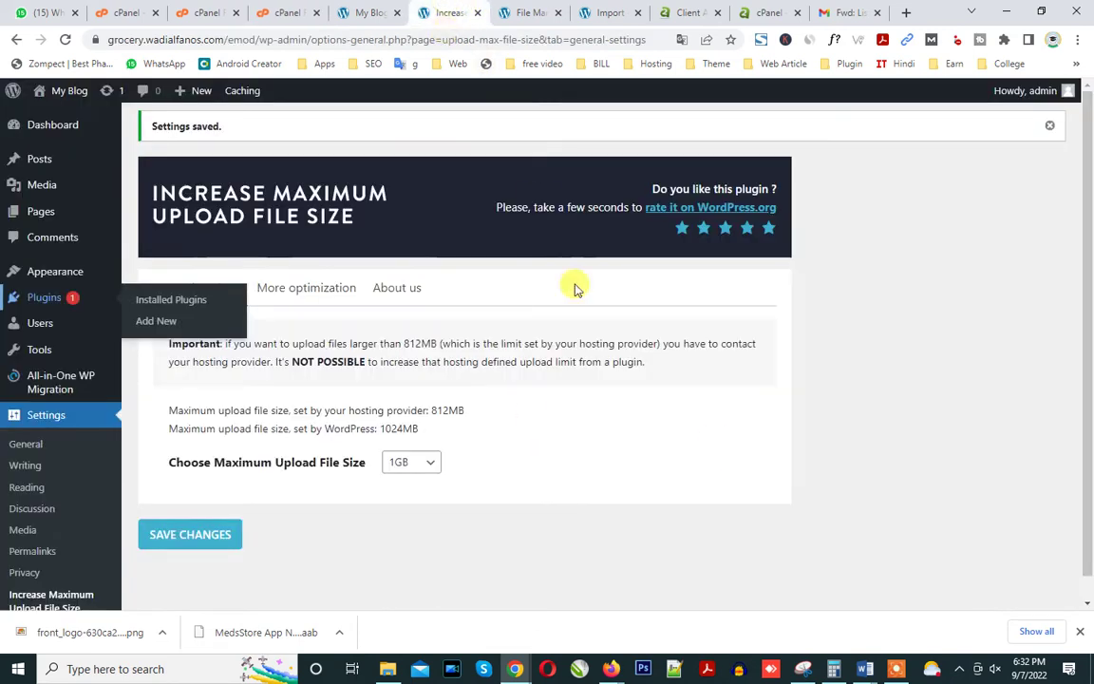
pyautogui.click(365, 13)
pyautogui.click(532, 12)
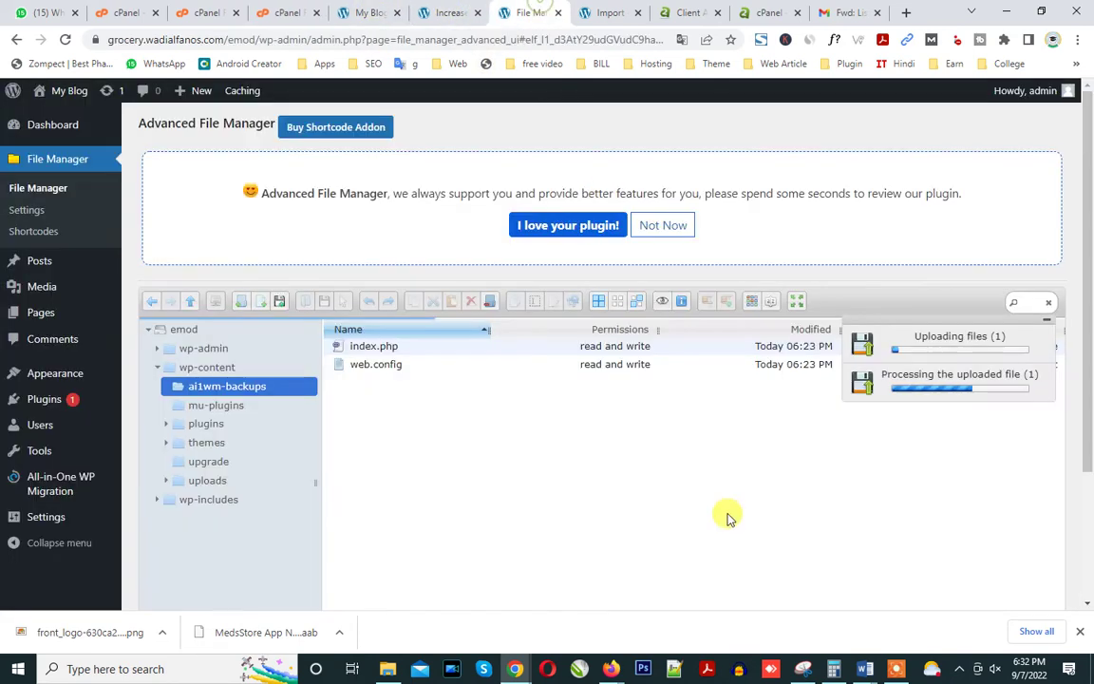
pyautogui.click(368, 12)
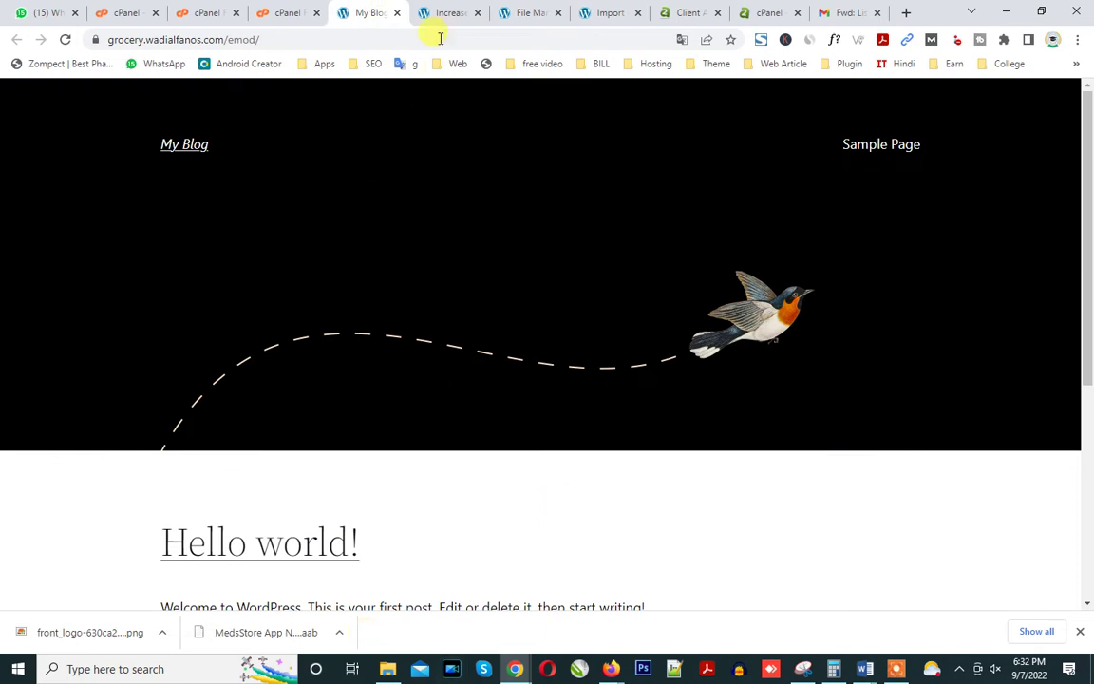
pyautogui.click(445, 13)
pyautogui.click(49, 188)
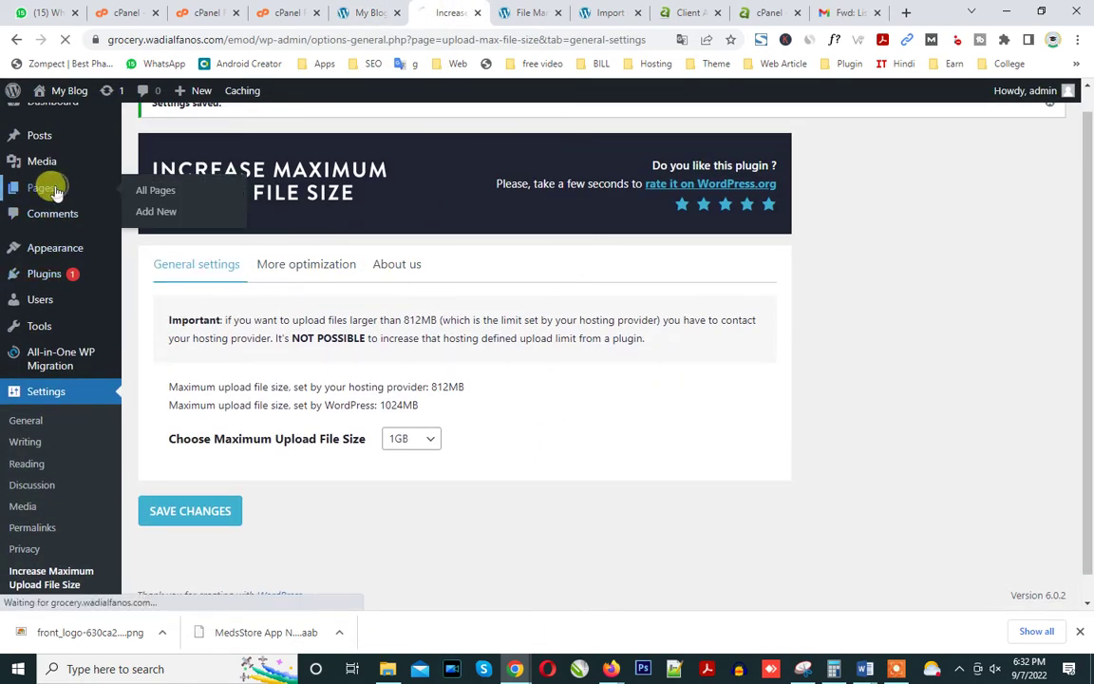
pyautogui.hotkey('ctrl', 'shift', 'Tab')
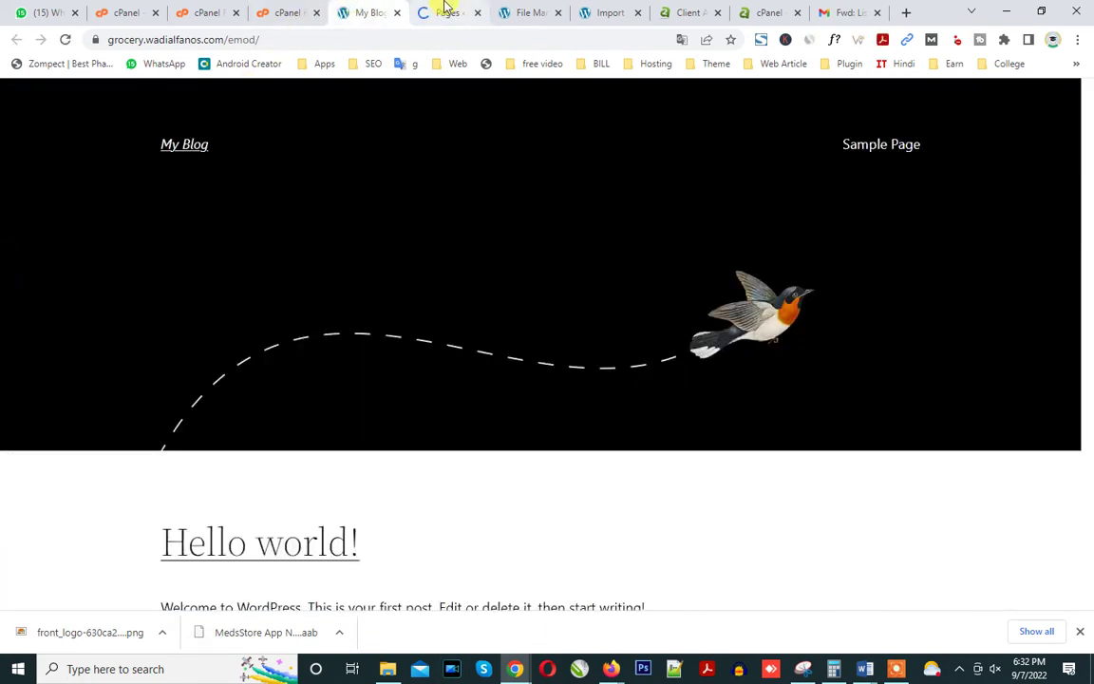
pyautogui.click(445, 10)
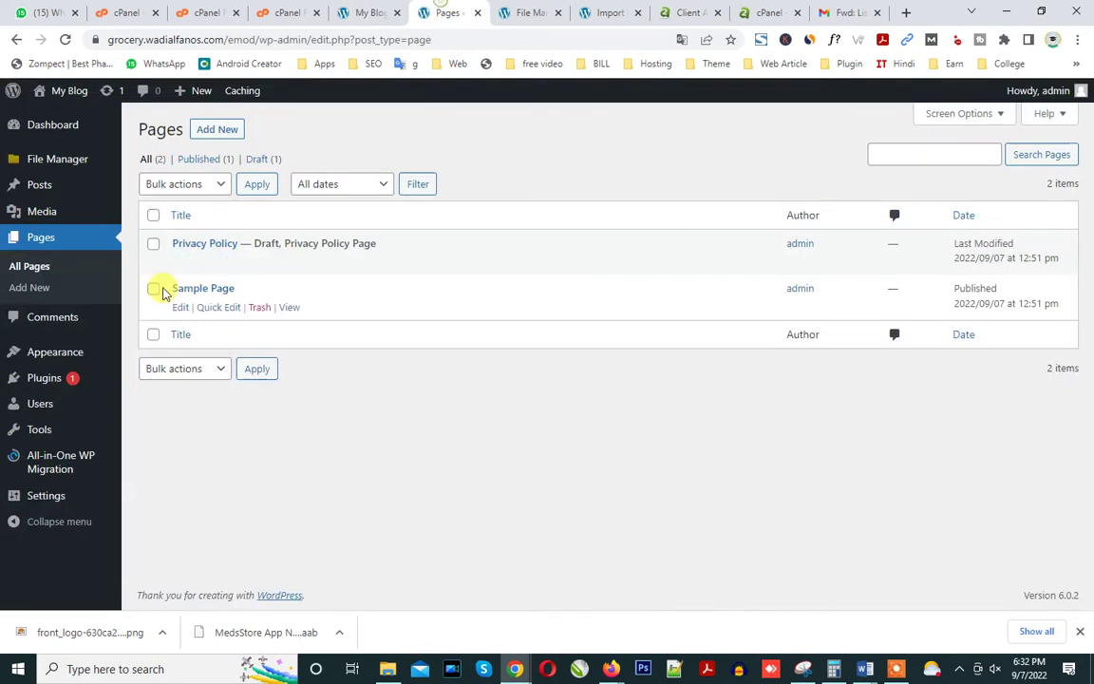
# Trash the Privacy Policy and Sample Page, then delete them permanently from Trash.
pyautogui.click(173, 184)
pyautogui.click(178, 234)
pyautogui.click(272, 185)
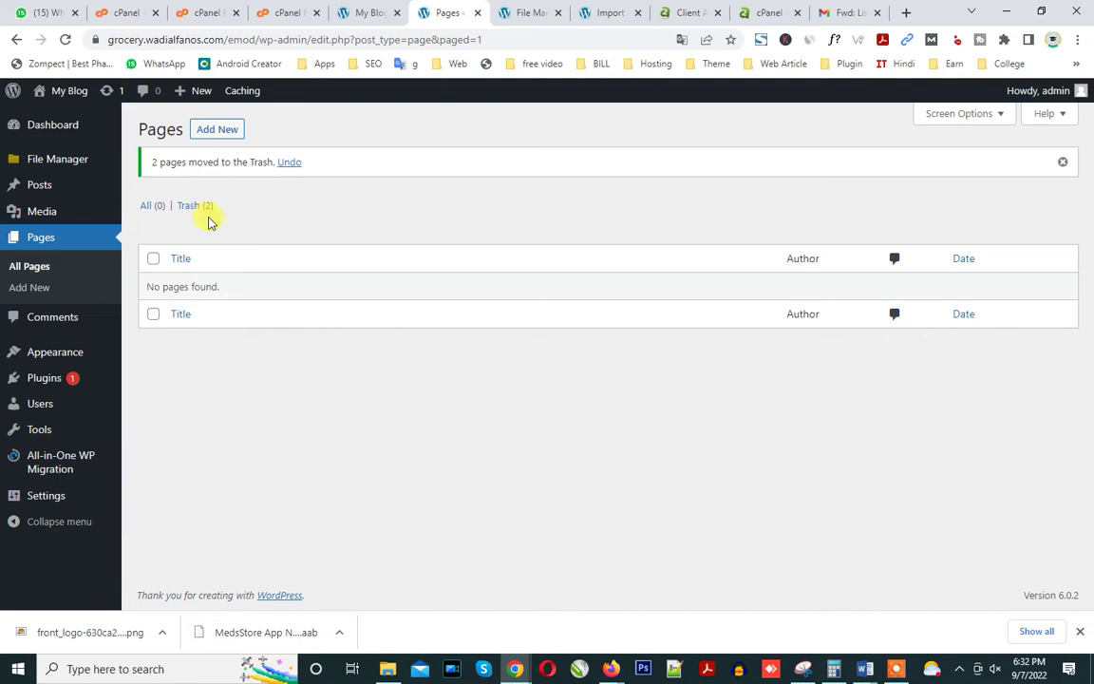
pyautogui.click(192, 207)
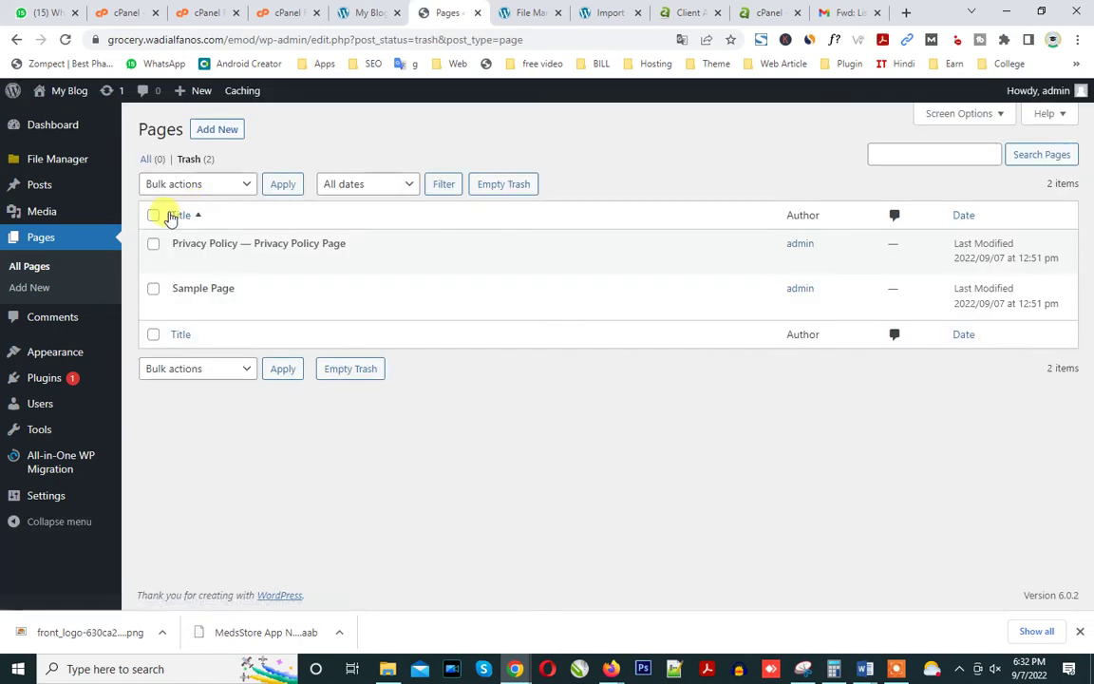
pyautogui.click(152, 217)
pyautogui.click(179, 183)
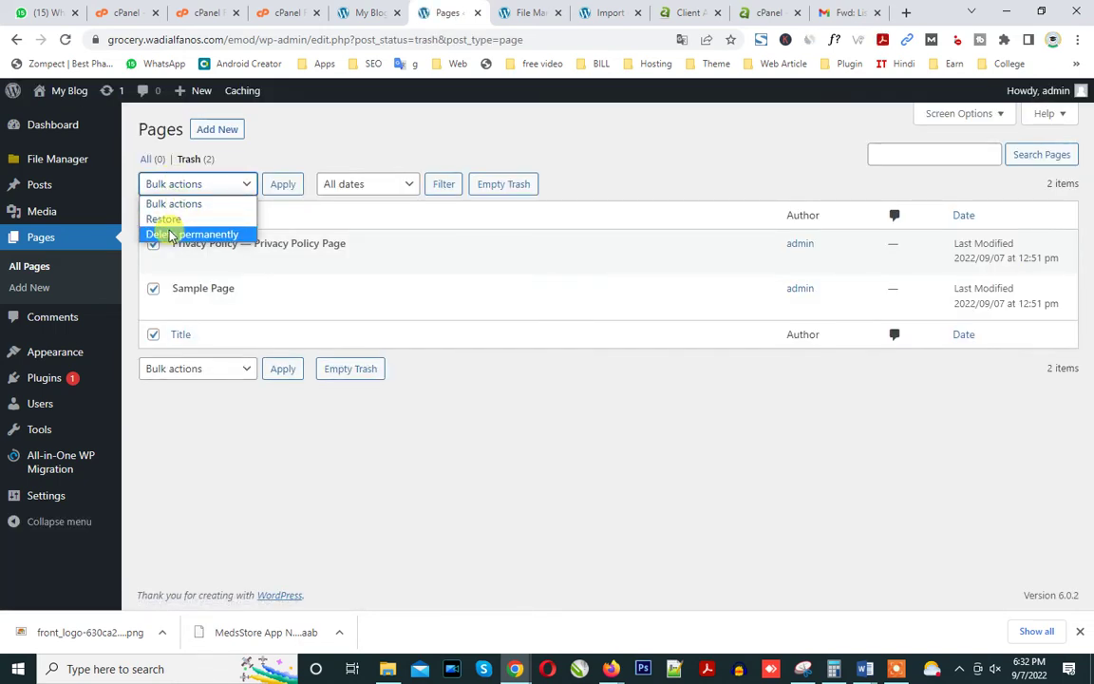
pyautogui.click(171, 234)
pyautogui.click(283, 185)
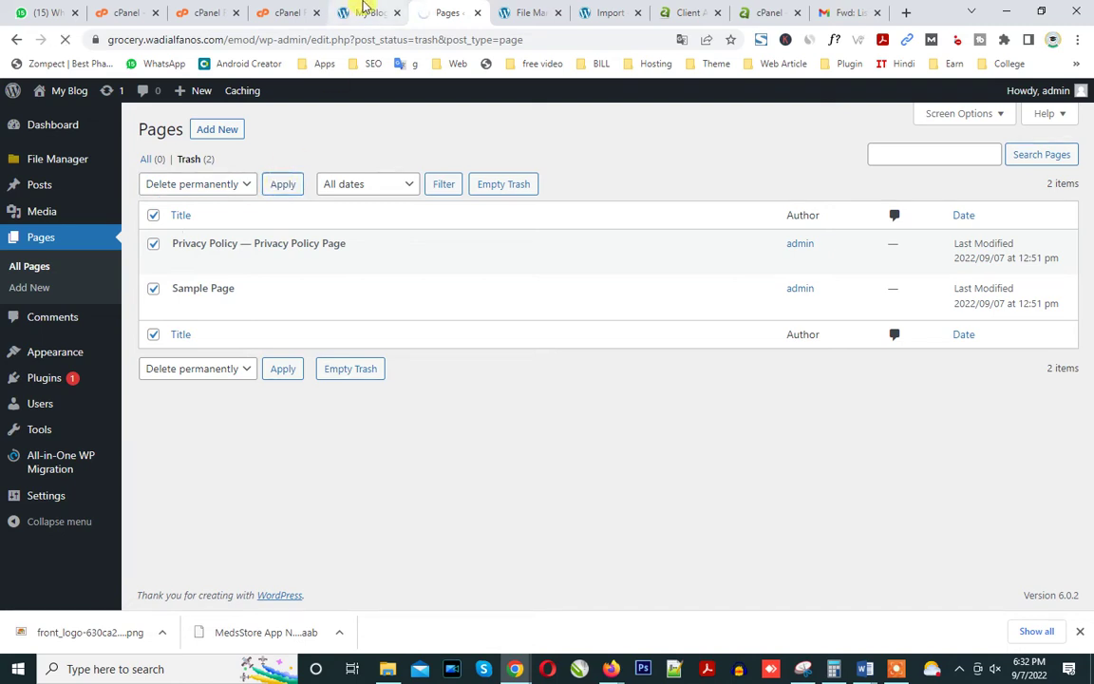
# Move all posts to Trash and permanently delete the Hello world! post.
pyautogui.click(366, 13)
pyautogui.click(432, 13)
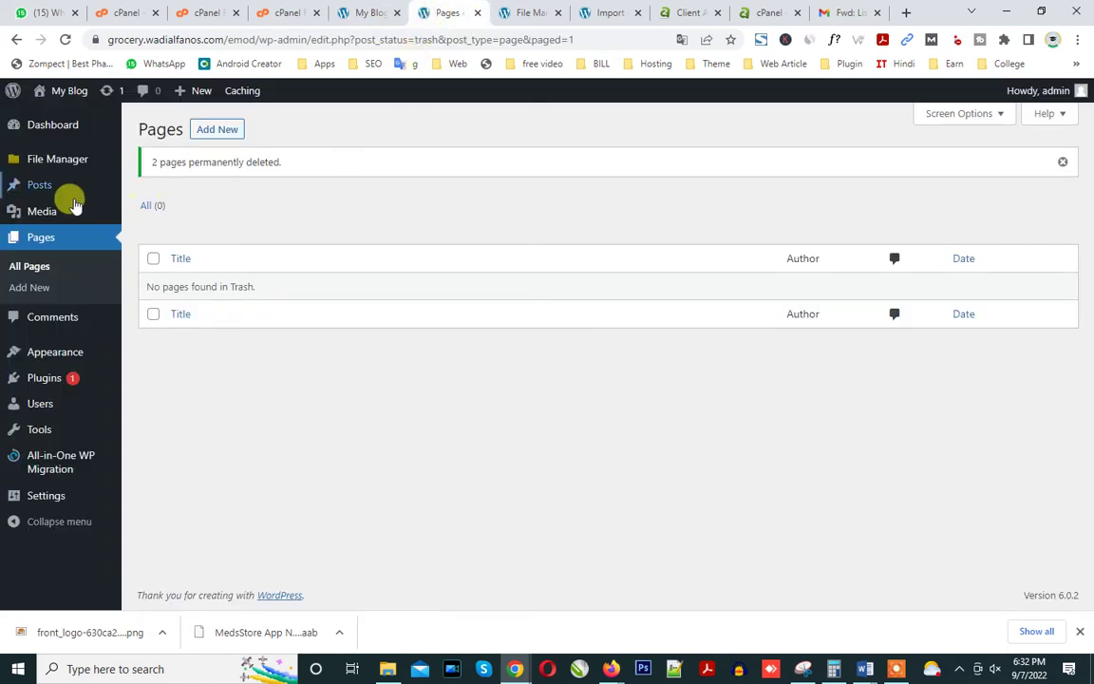
pyautogui.click(36, 187)
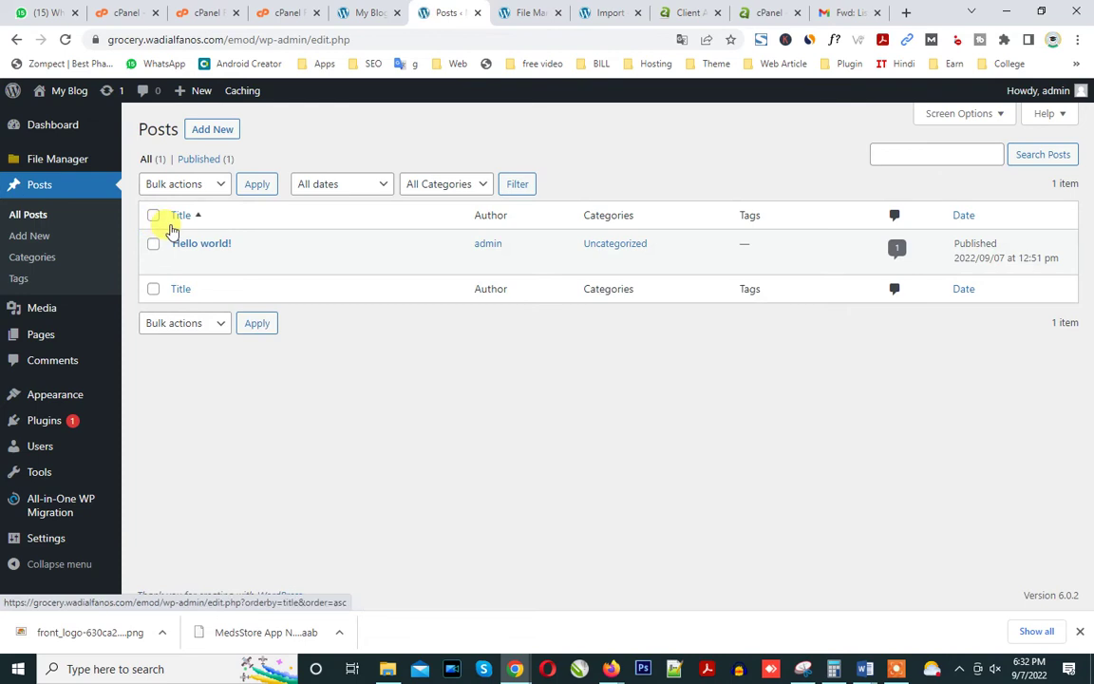
pyautogui.click(153, 216)
pyautogui.click(179, 184)
pyautogui.click(172, 235)
pyautogui.click(244, 186)
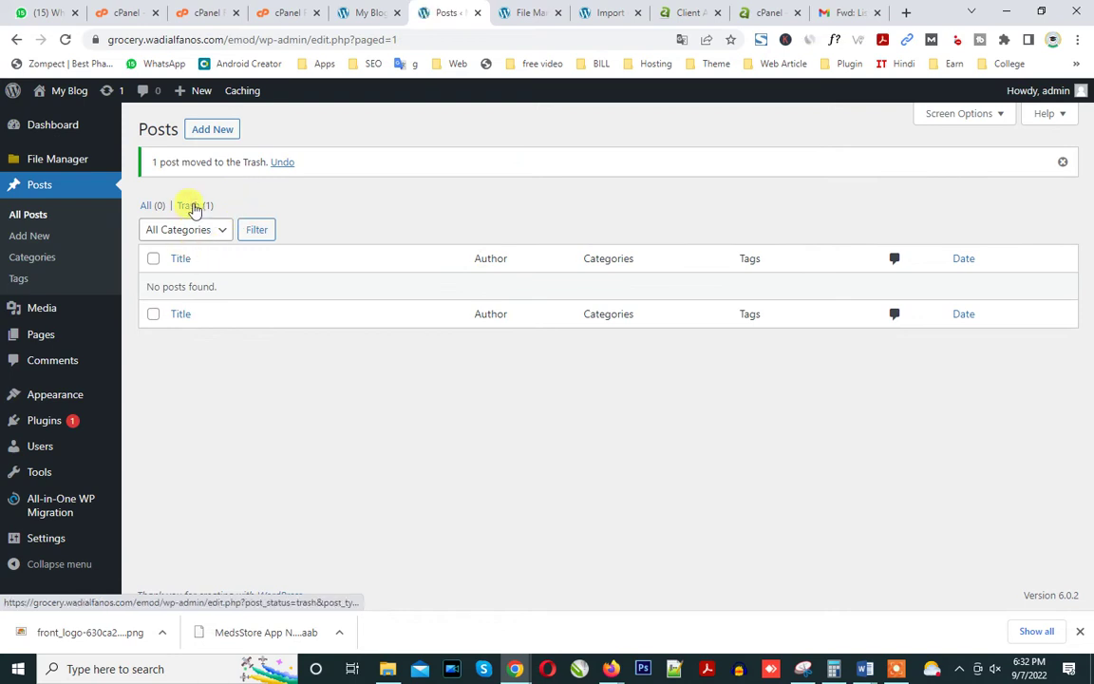
pyautogui.click(193, 207)
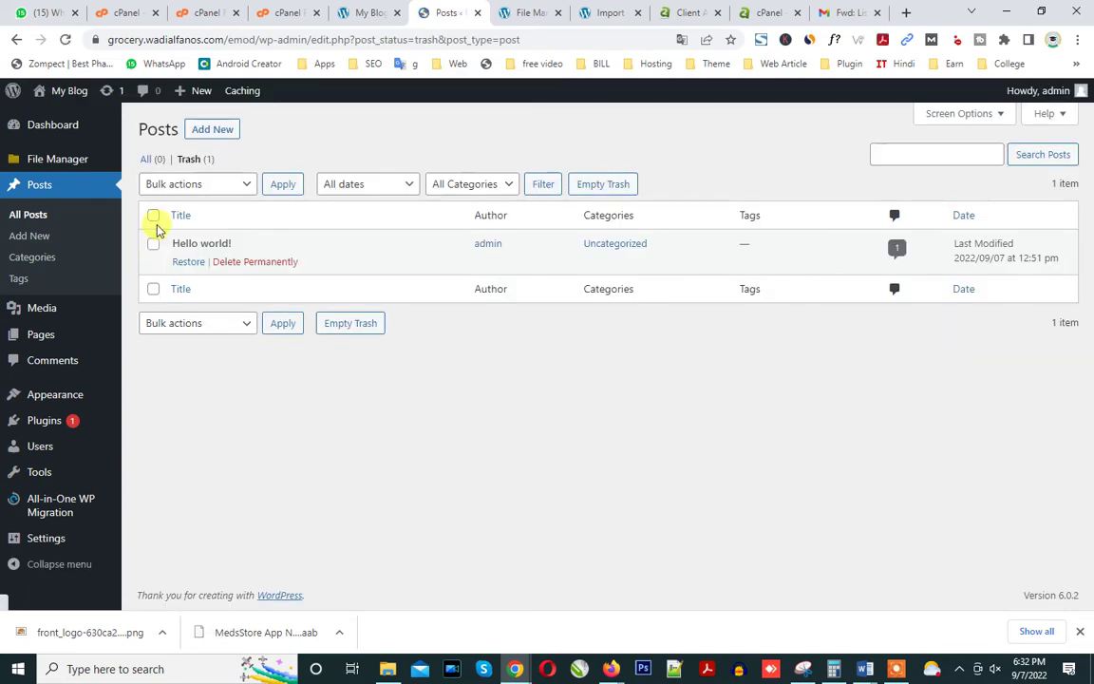
pyautogui.click(238, 266)
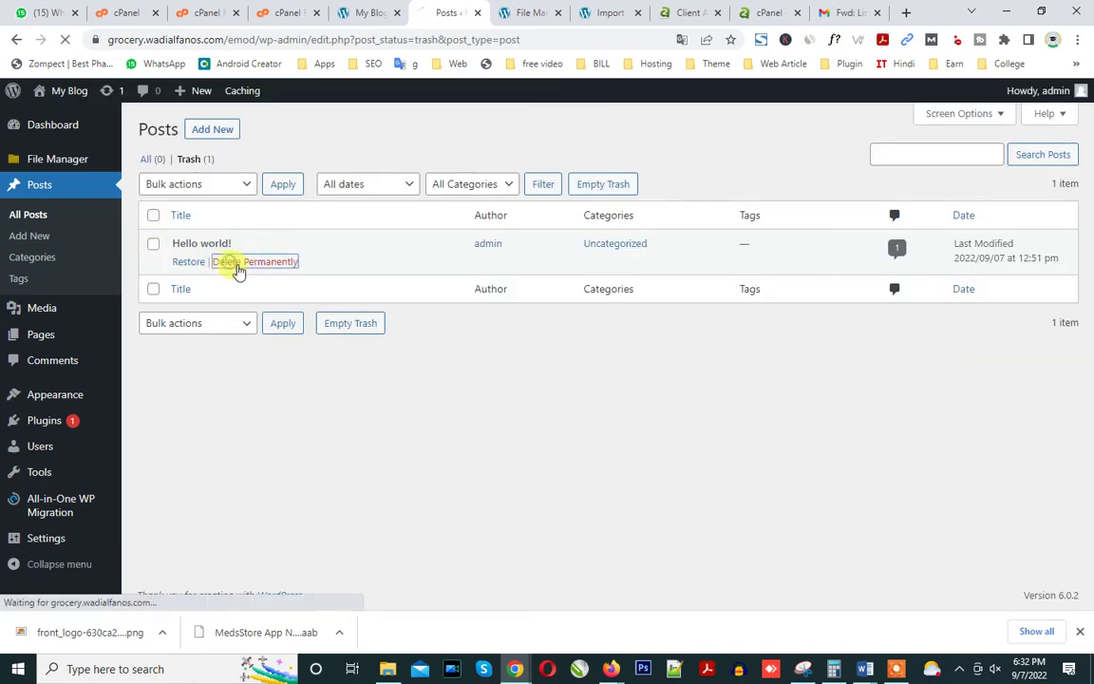
# Reload the blog front page to confirm it is empty, then check the upload progress.
pyautogui.click(361, 13)
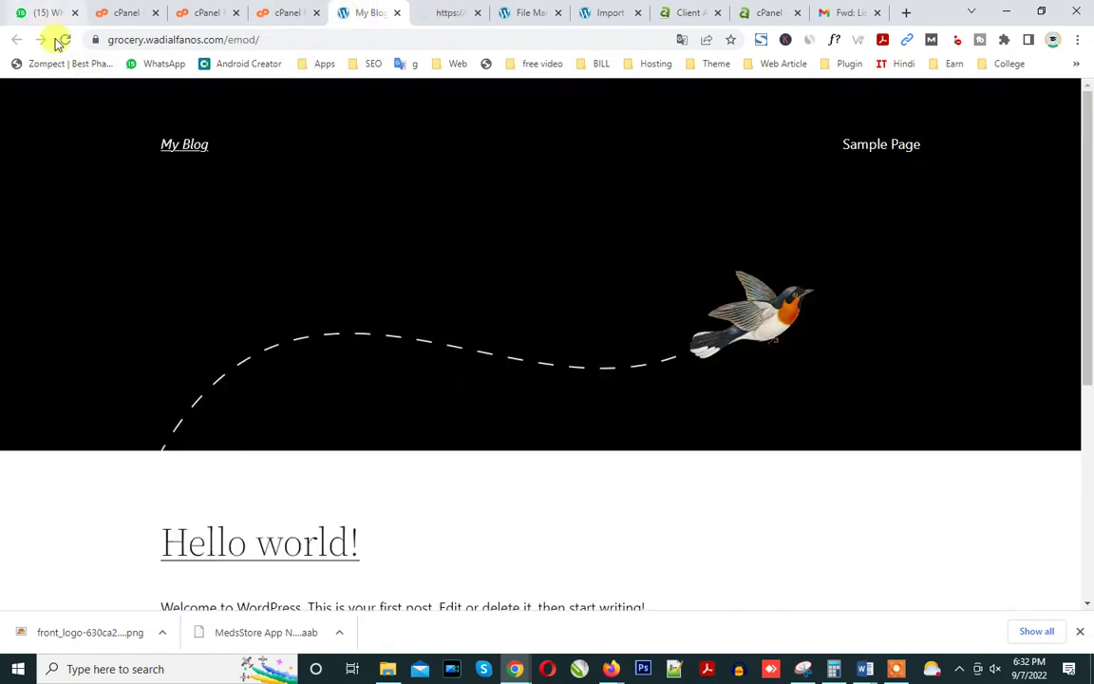
pyautogui.click(65, 43)
pyautogui.scroll(-5, 317, 452)
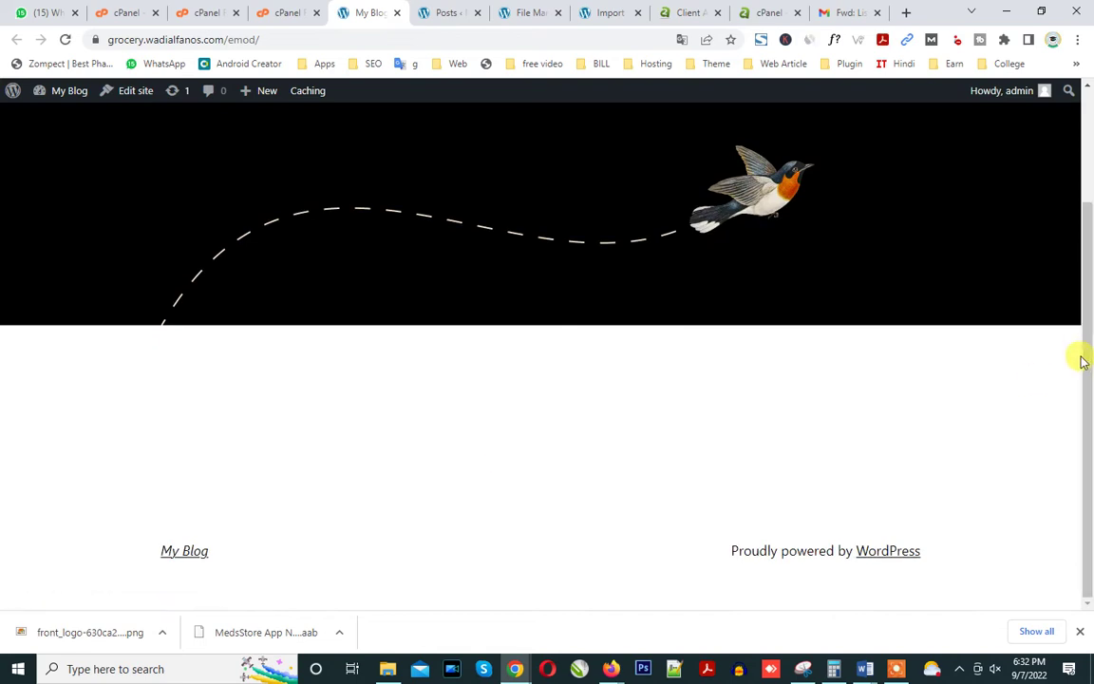
pyautogui.click(448, 12)
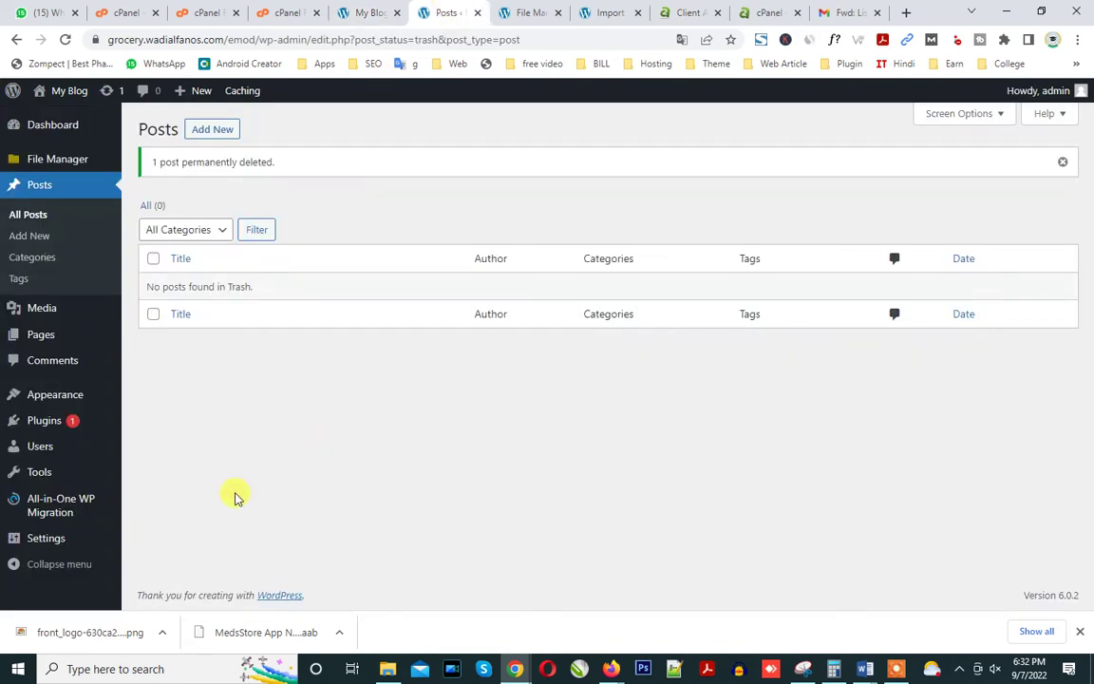
pyautogui.click(525, 10)
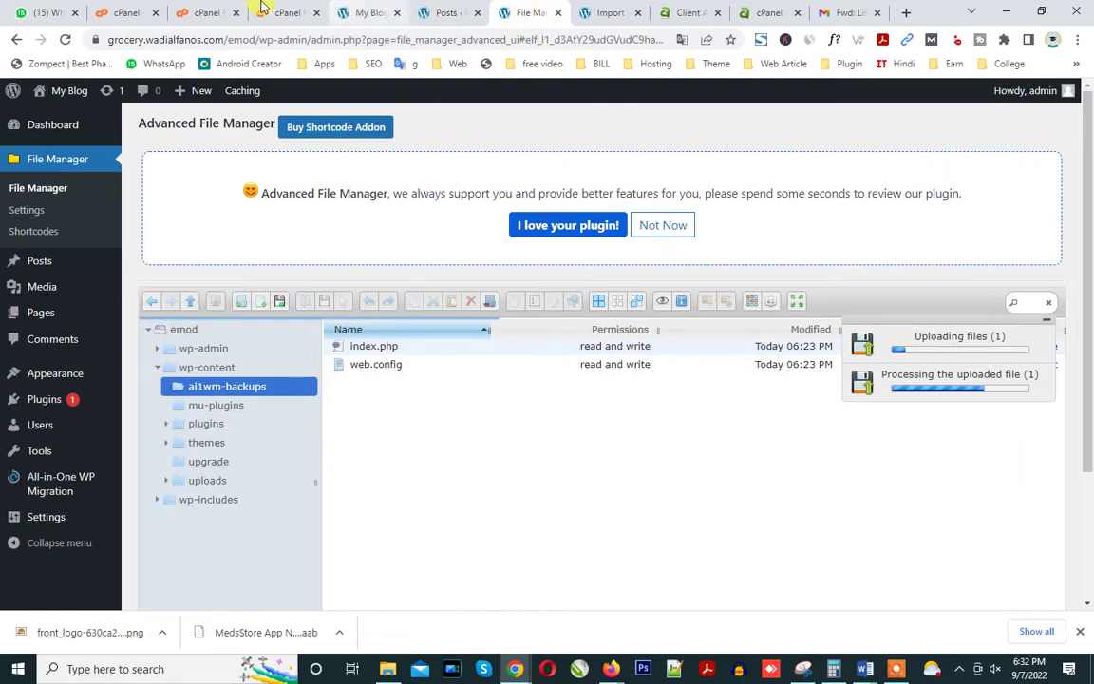
# Once New folder.zip finishes uploading, open its Extract dialog in cPanel File Manager.
pyautogui.click(262, 9)
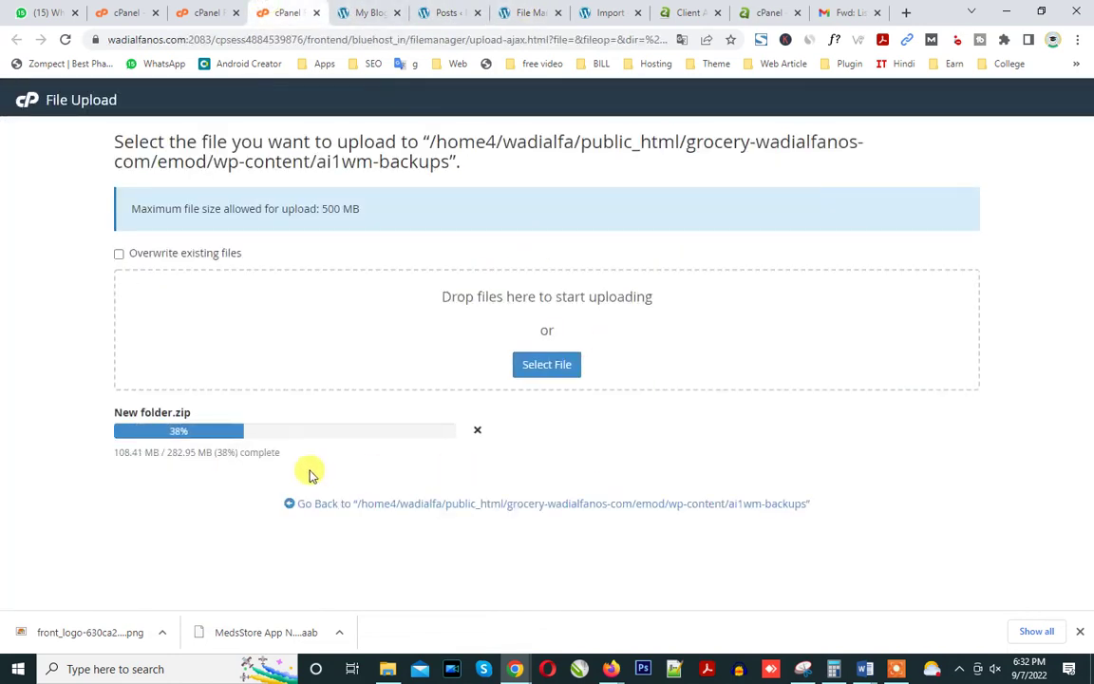
pyautogui.click(529, 12)
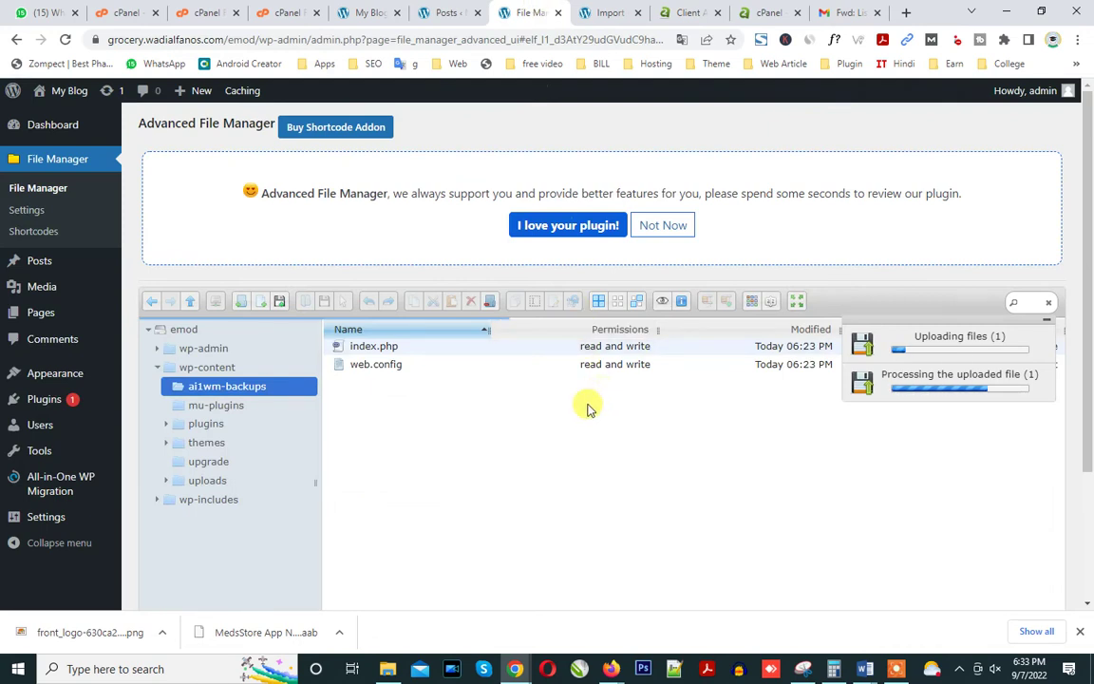
pyautogui.click(897, 673)
pyautogui.click(594, 644)
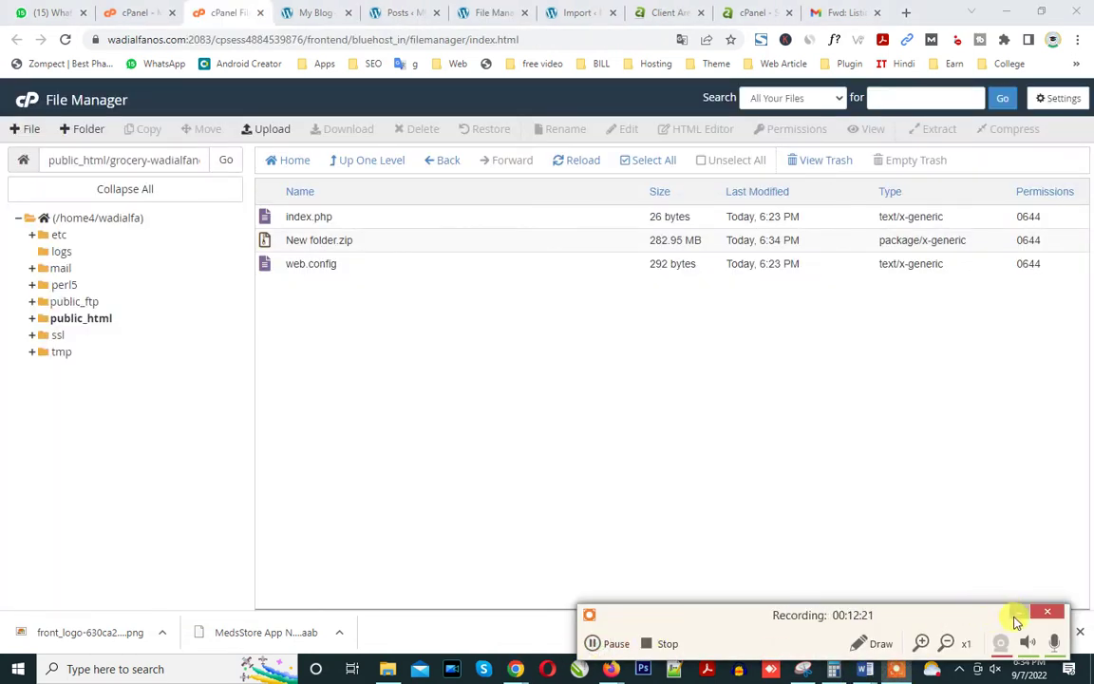
pyautogui.click(1015, 613)
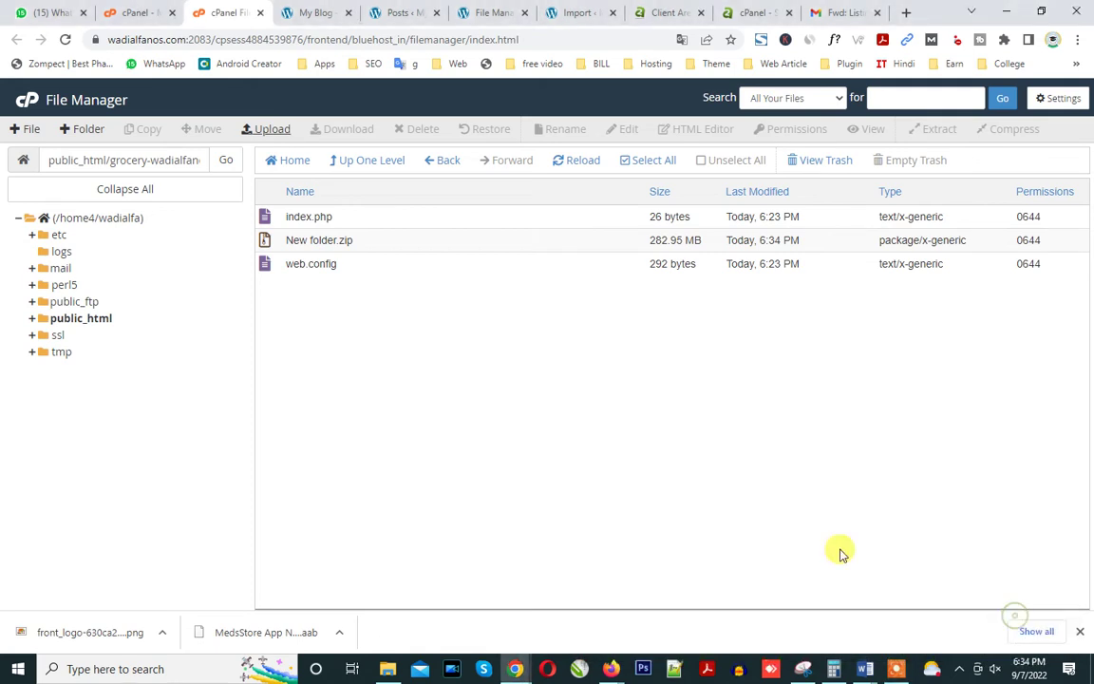
pyautogui.click(379, 249)
pyautogui.rightClick(380, 250)
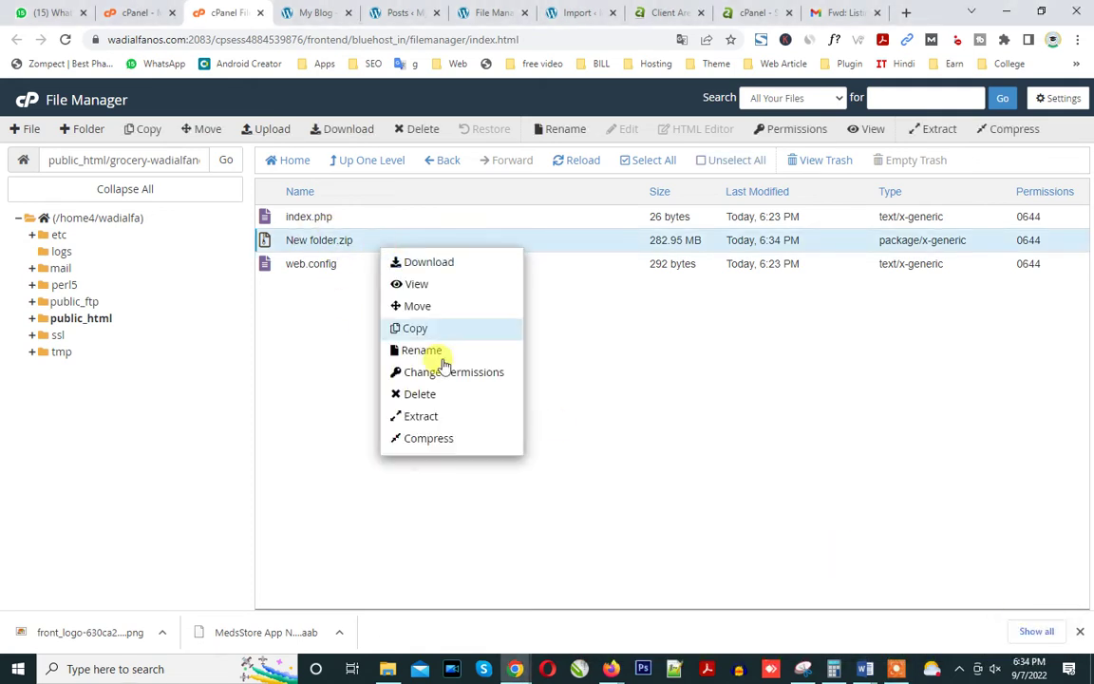
pyautogui.click(447, 421)
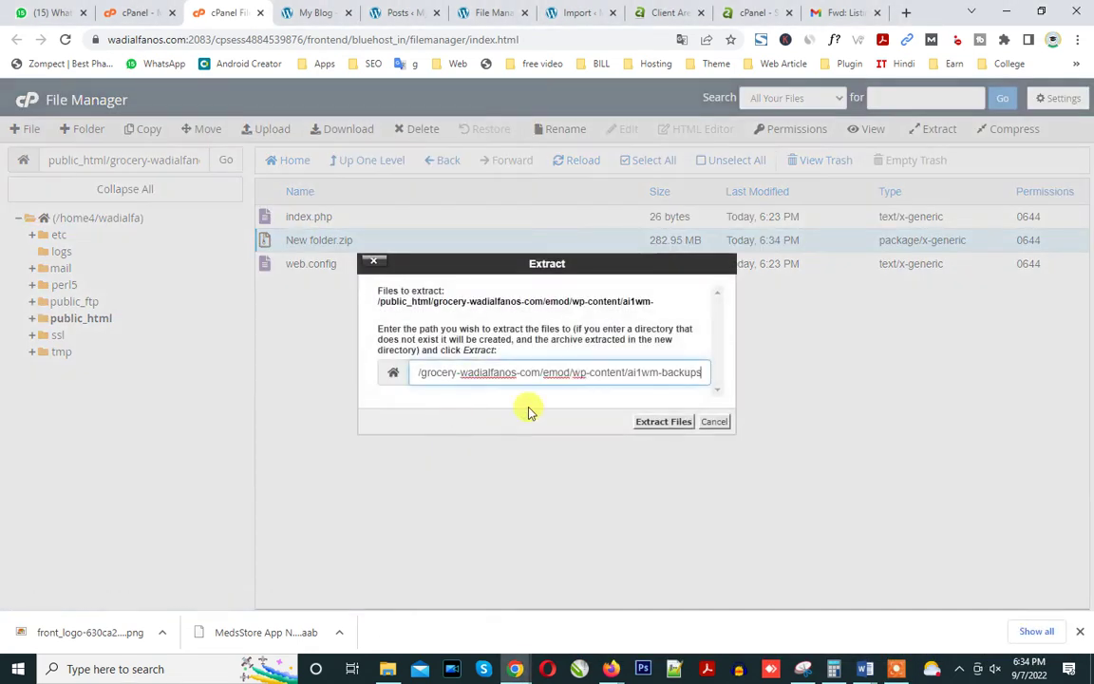
# Extract New folder.zip into ai1wm-backups, dismiss the results, and refresh the folder listing.
pyautogui.click(651, 424)
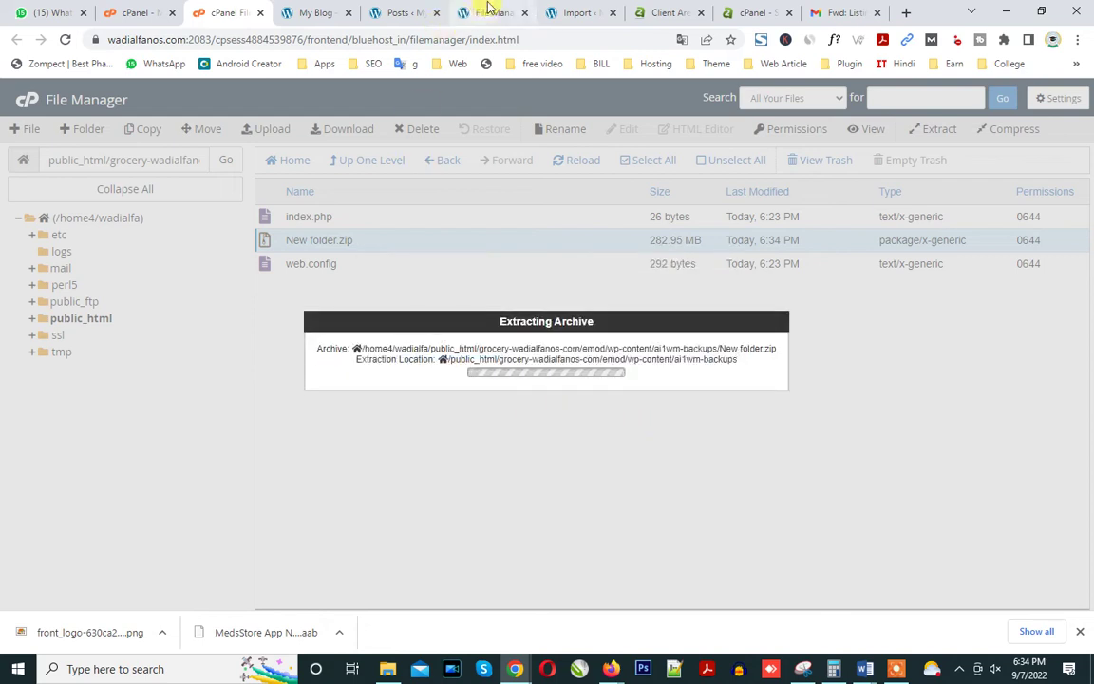
pyautogui.click(489, 12)
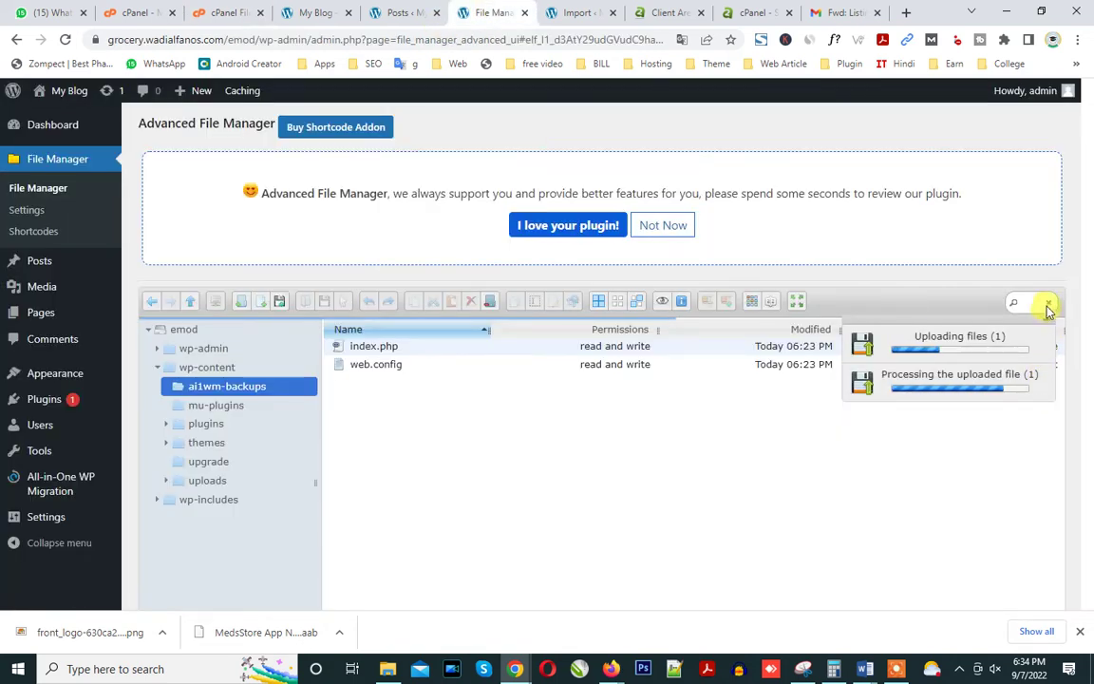
pyautogui.click(66, 40)
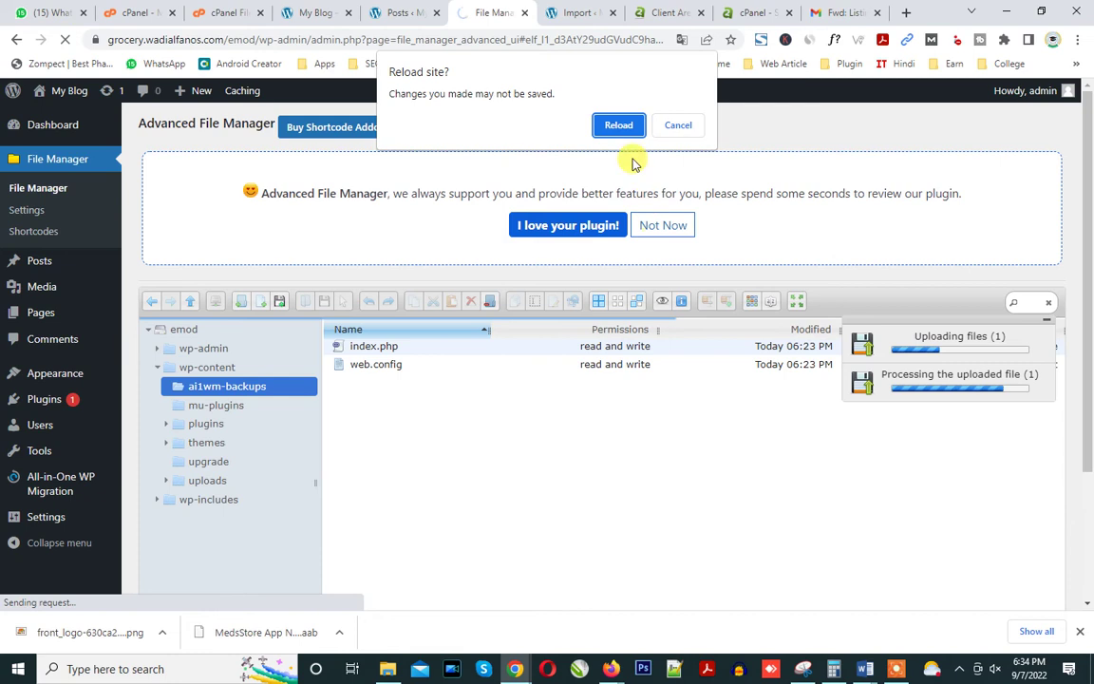
pyautogui.click(615, 121)
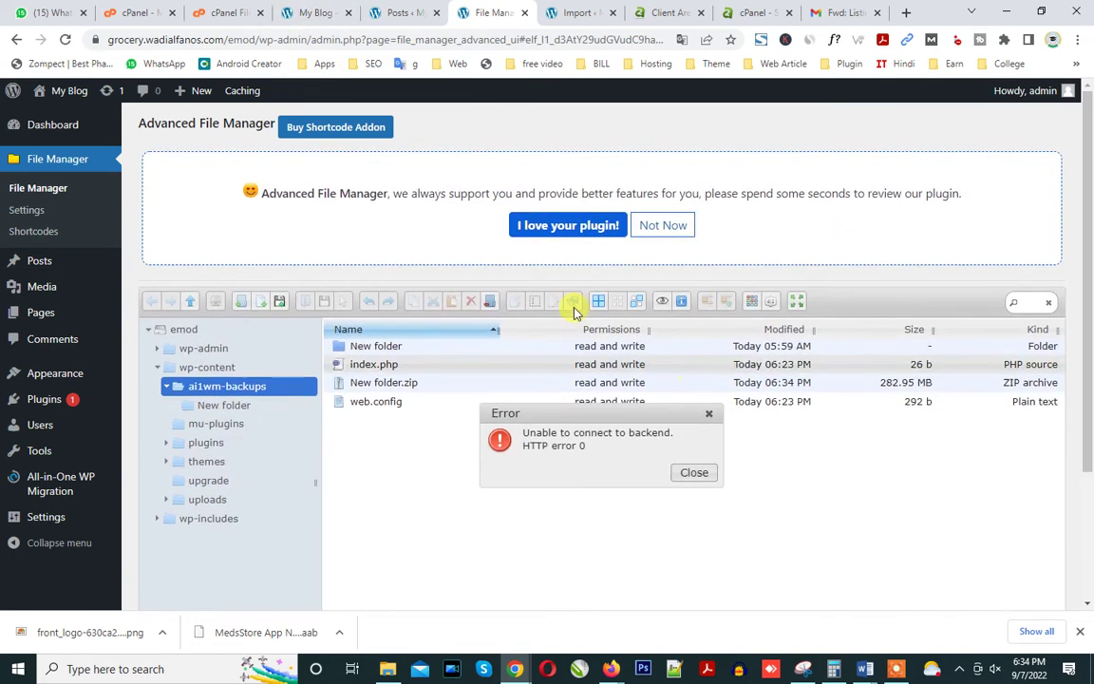
pyautogui.click(321, 12)
pyautogui.click(405, 12)
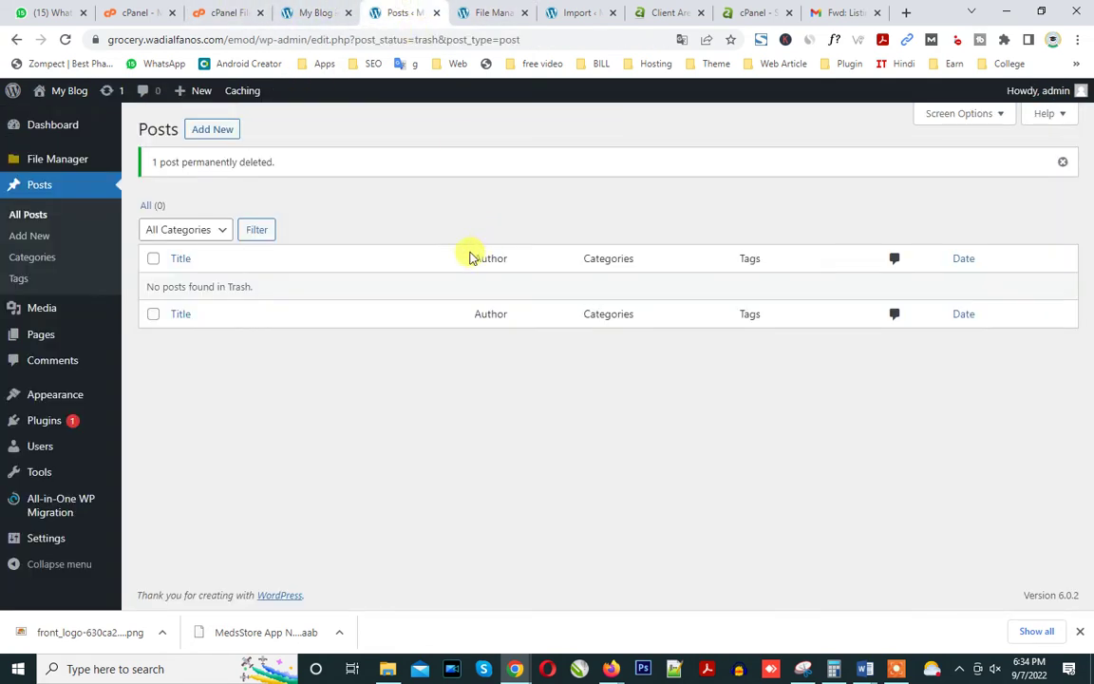
pyautogui.click(219, 12)
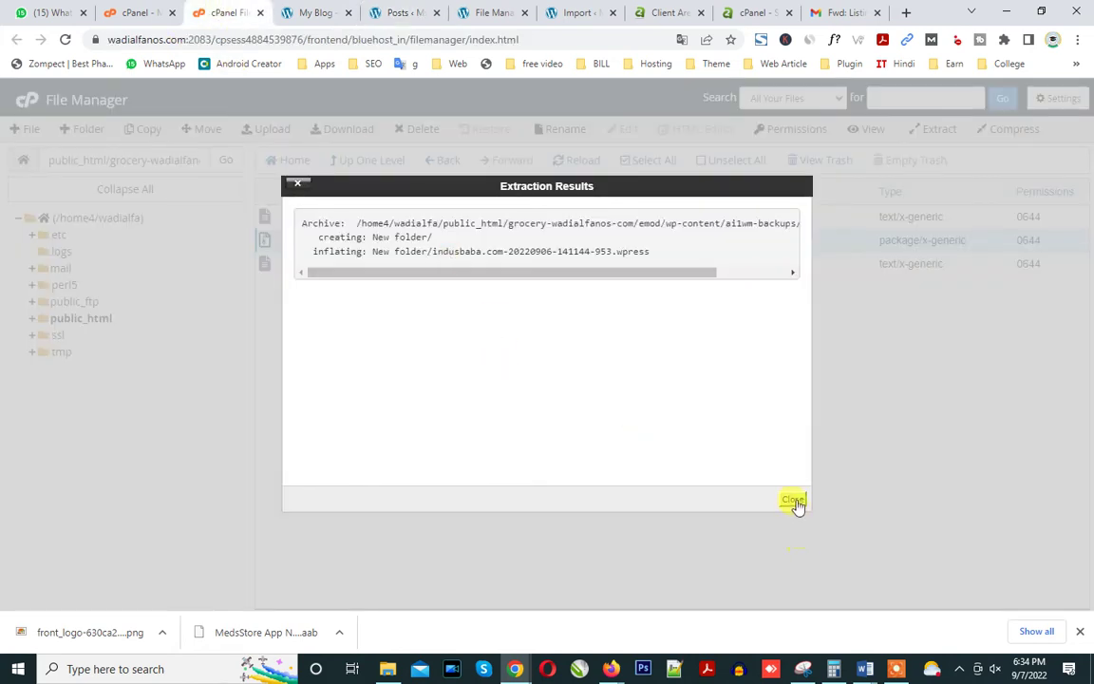
pyautogui.click(794, 501)
pyautogui.click(575, 169)
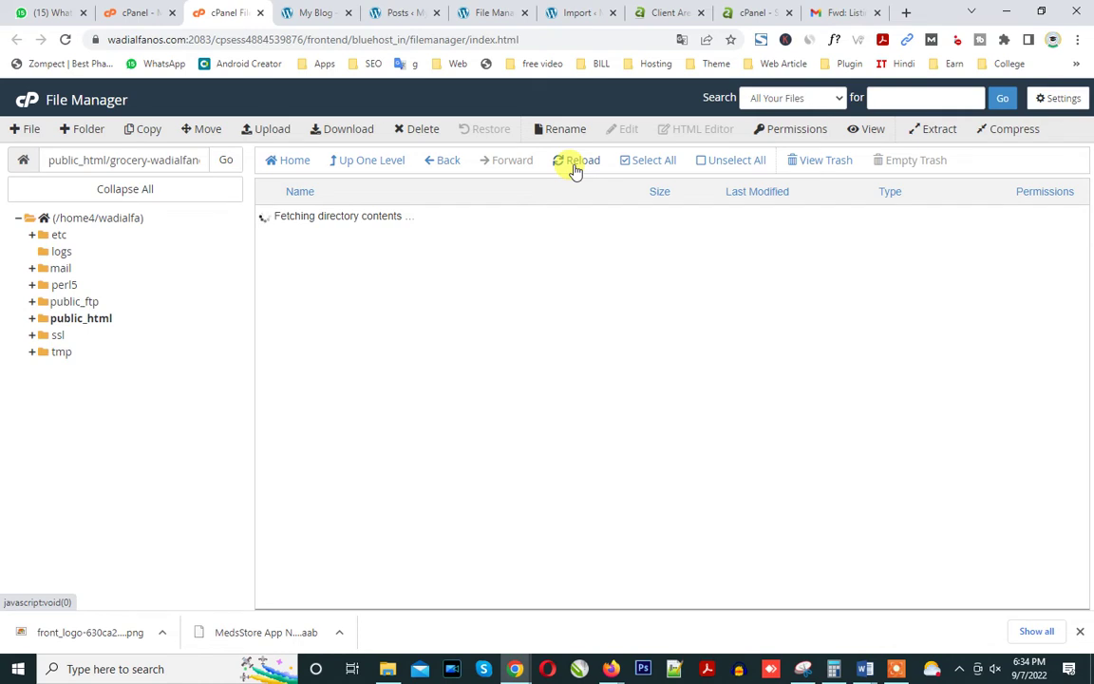
# Move the indusbaba .wpress backup out of New folder up into ai1wm-backups.
pyautogui.doubleClick(366, 217)
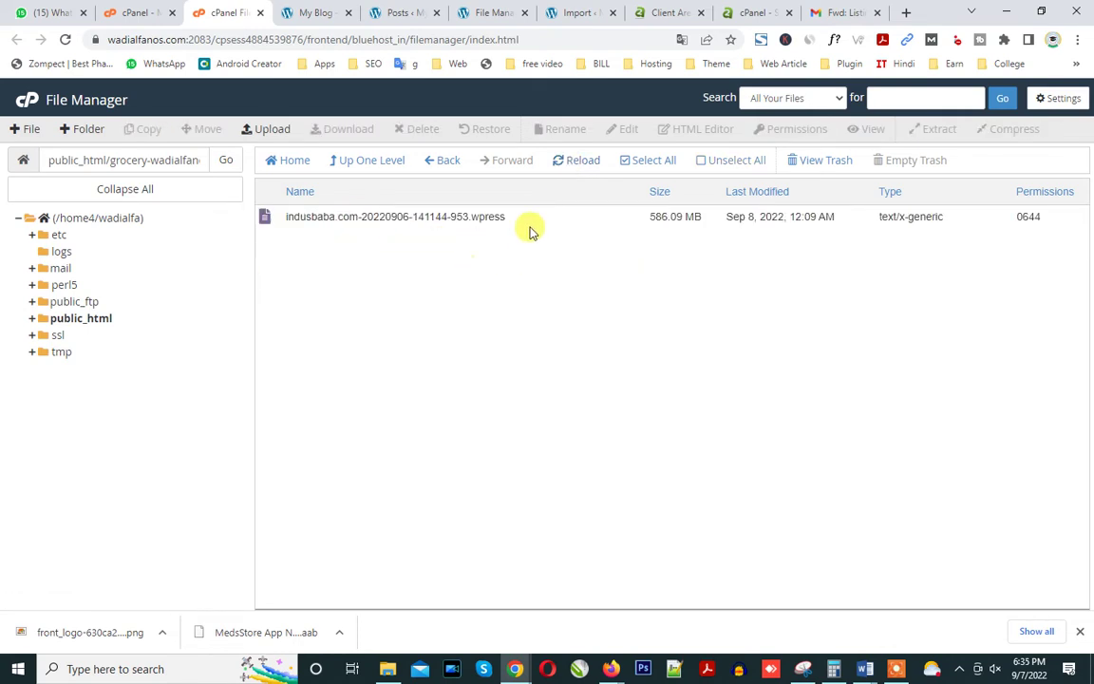
pyautogui.click(523, 225)
pyautogui.click(205, 130)
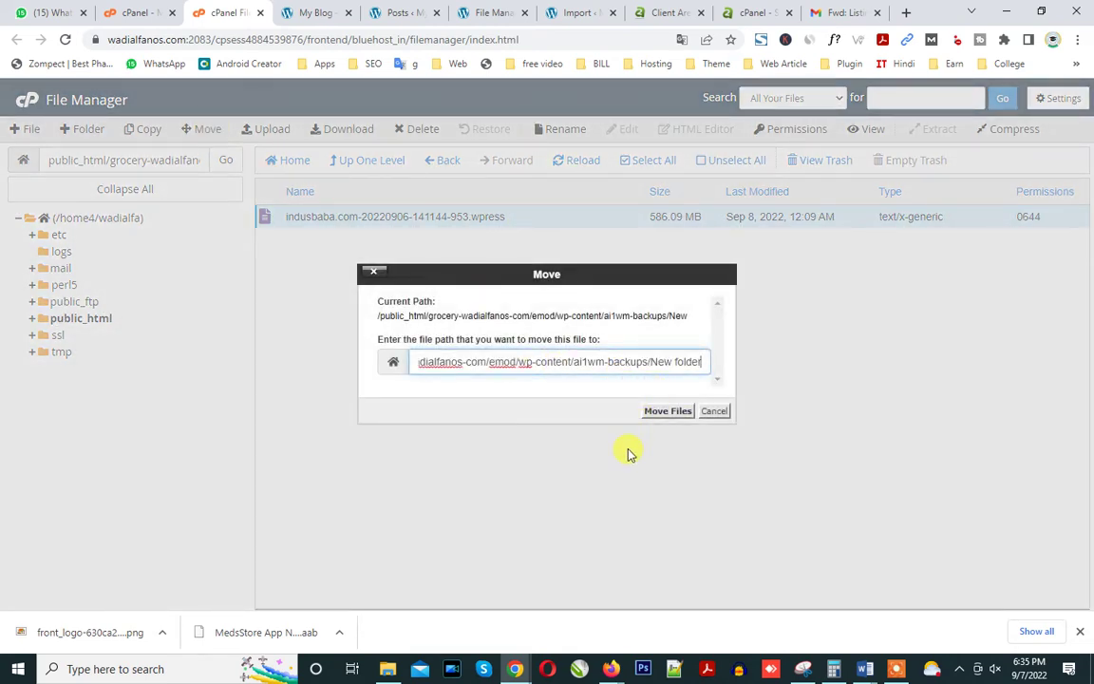
pyautogui.press('BackSpace')
pyautogui.press('BackSpace')
pyautogui.press('BackSpace')
pyautogui.press('BackSpace')
pyautogui.press('BackSpace')
pyautogui.press('BackSpace')
pyautogui.press('BackSpace')
pyautogui.press('BackSpace')
pyautogui.press('BackSpace')
pyautogui.press('BackSpace')
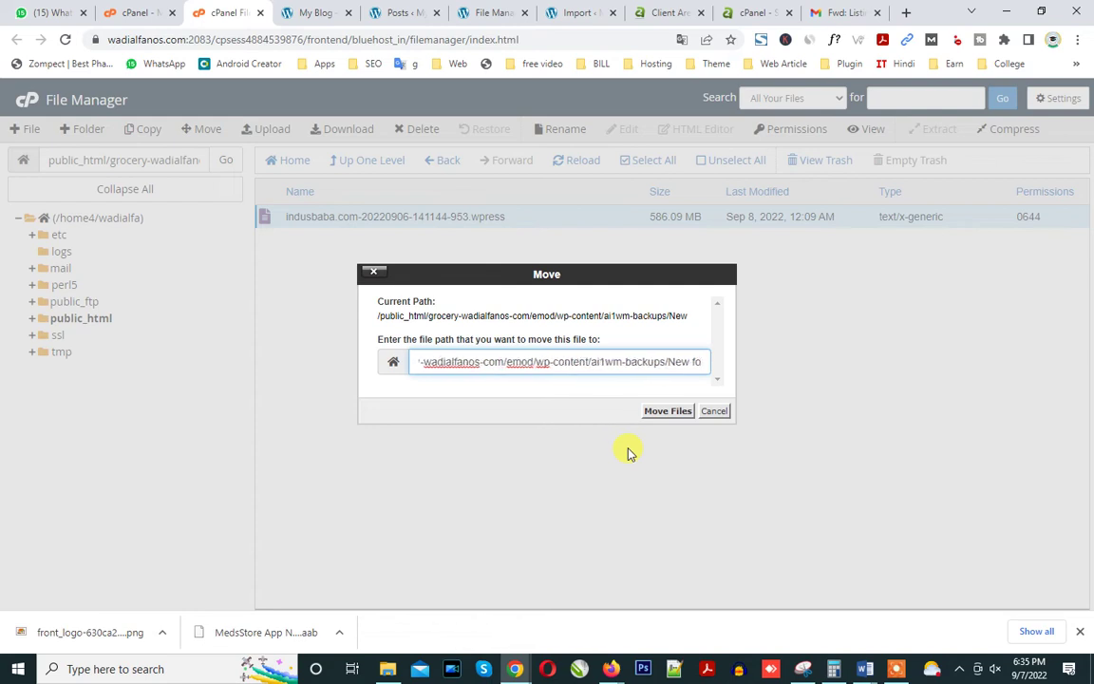
pyautogui.press('BackSpace')
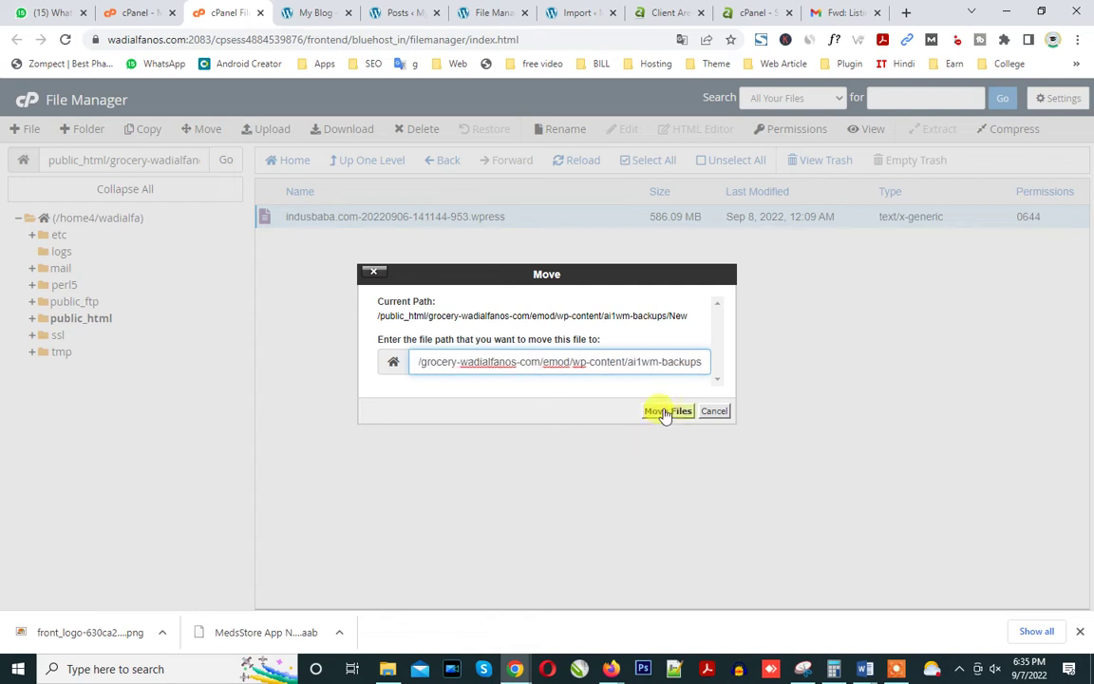
pyautogui.click(660, 414)
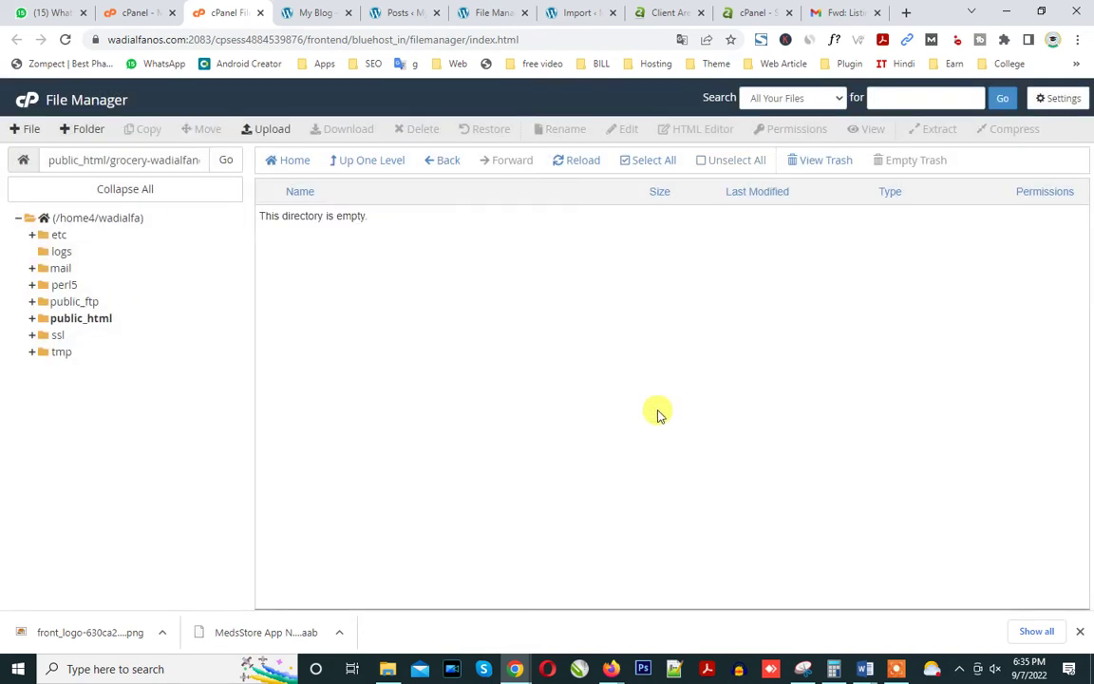
# Permanently delete New folder, skipping the trash.
pyautogui.click(380, 162)
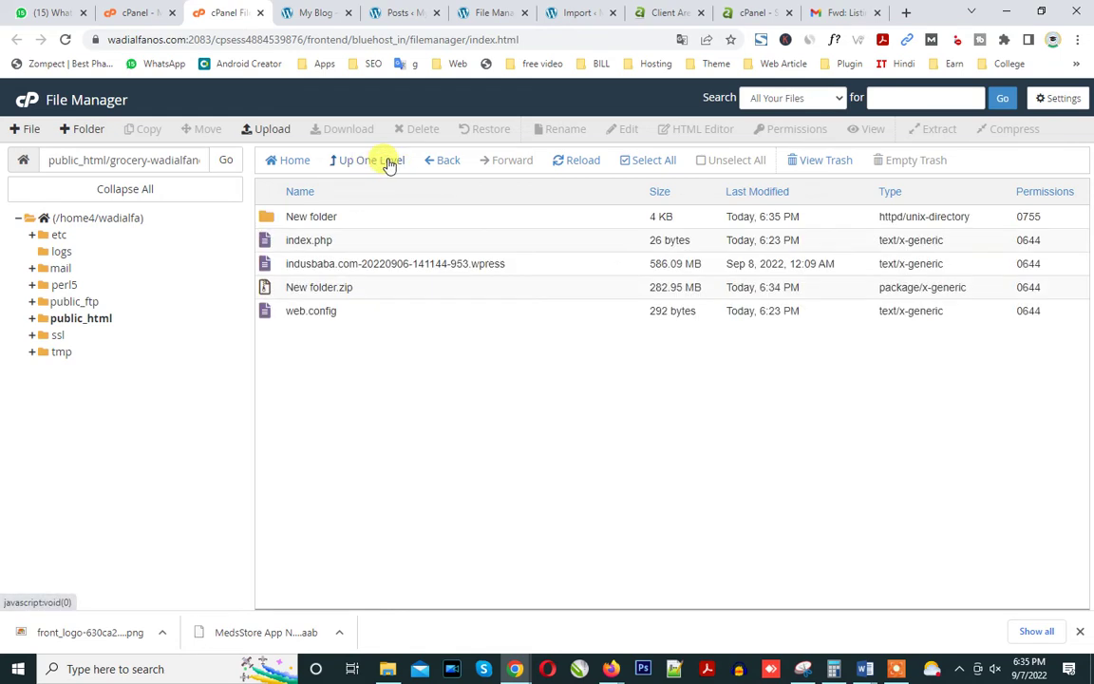
pyautogui.click(366, 218)
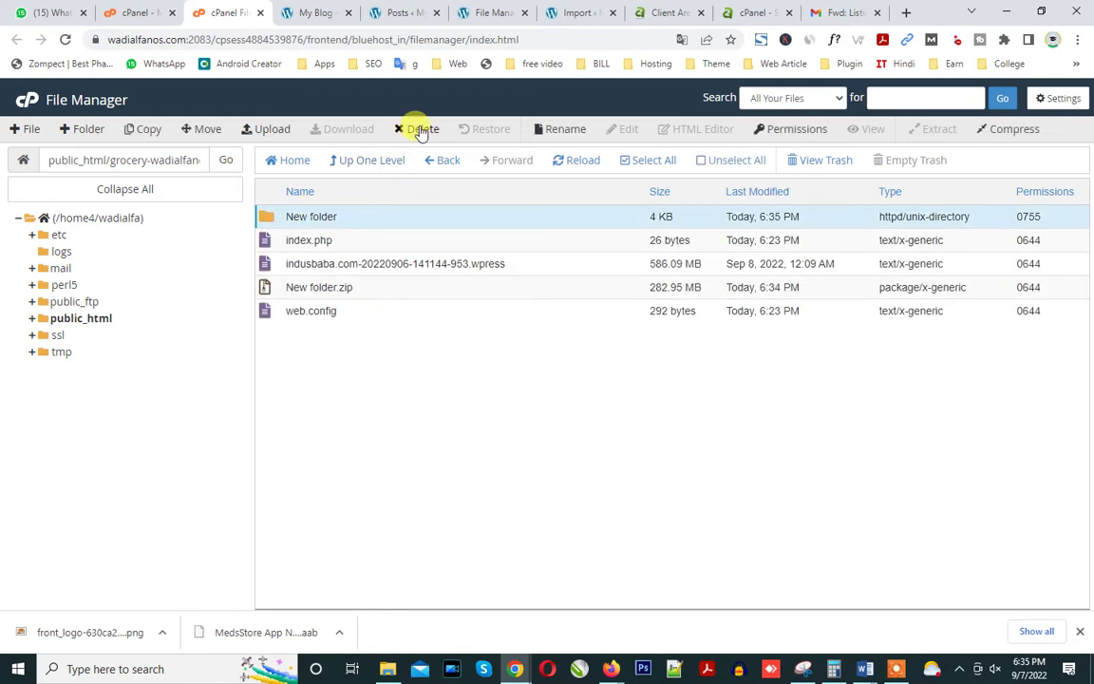
pyautogui.click(422, 130)
pyautogui.click(389, 355)
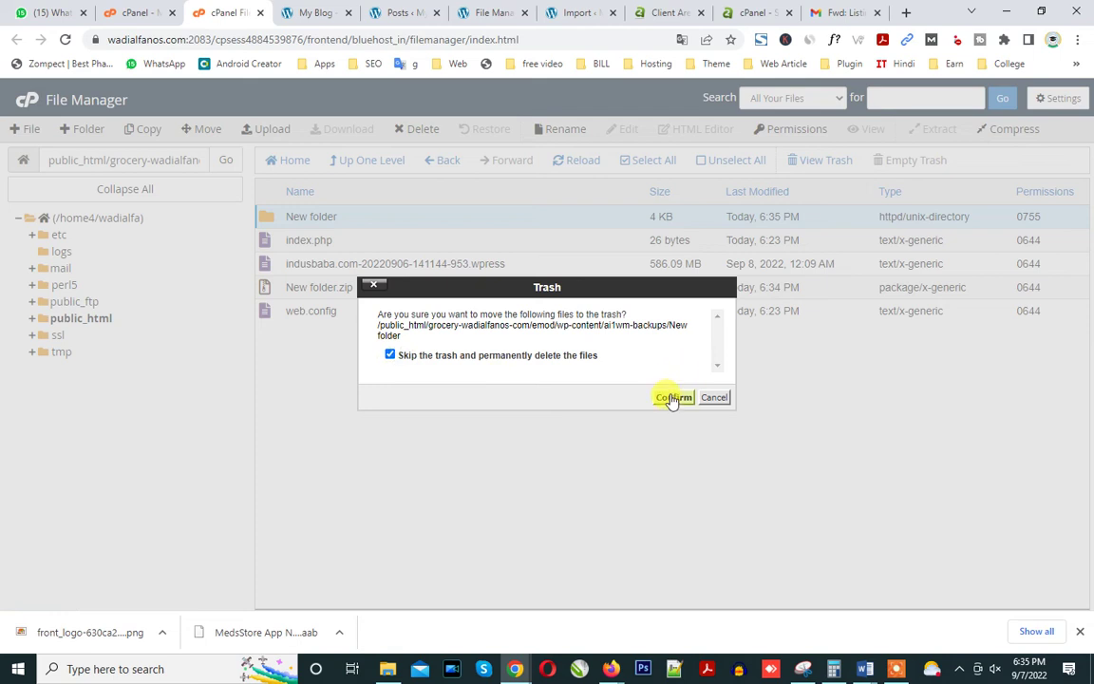
pyautogui.click(671, 398)
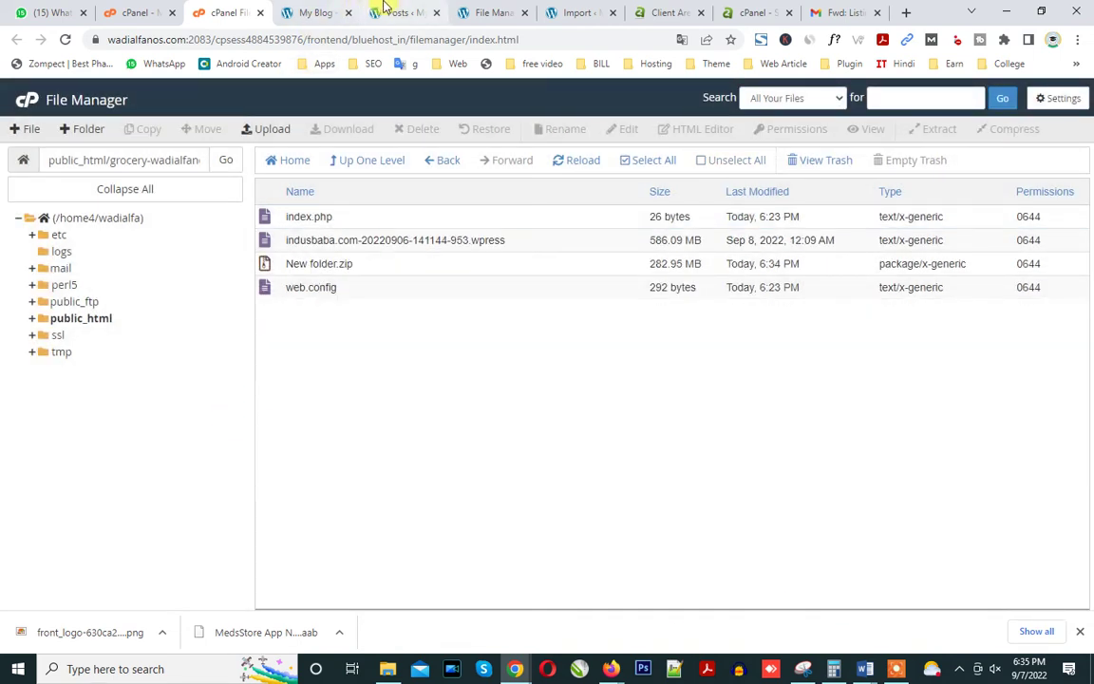
# Dismiss the WP File Manager connection error and go to the Import Site page.
pyautogui.click(392, 12)
pyautogui.click(494, 13)
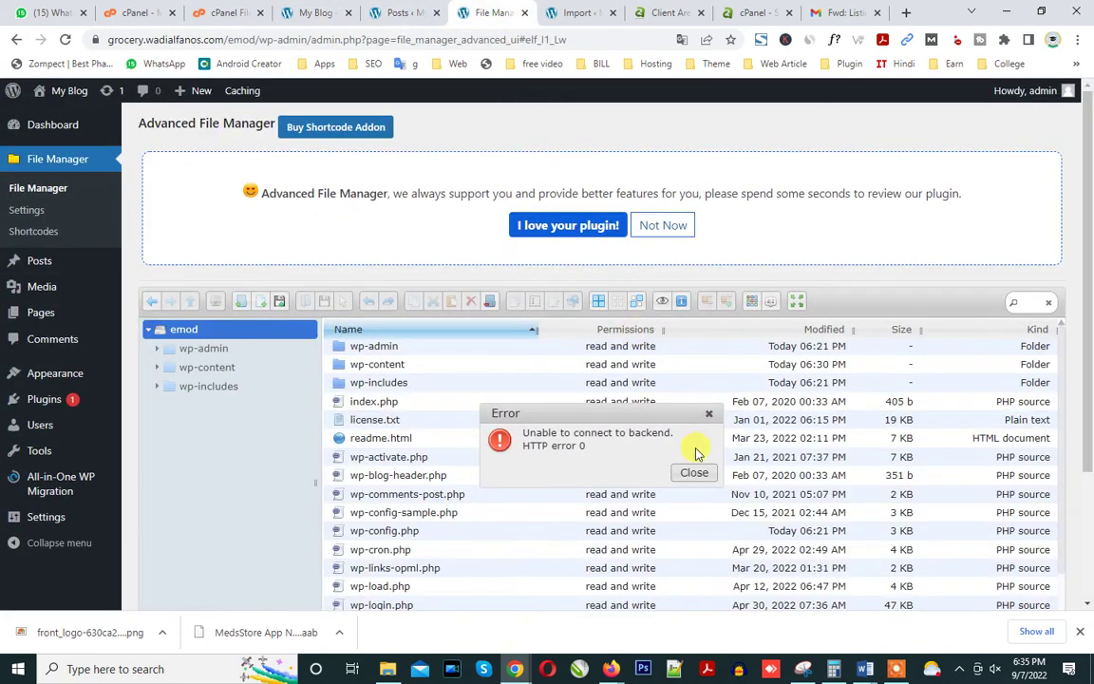
pyautogui.click(694, 474)
pyautogui.hotkey('ctrl', 'Tab')
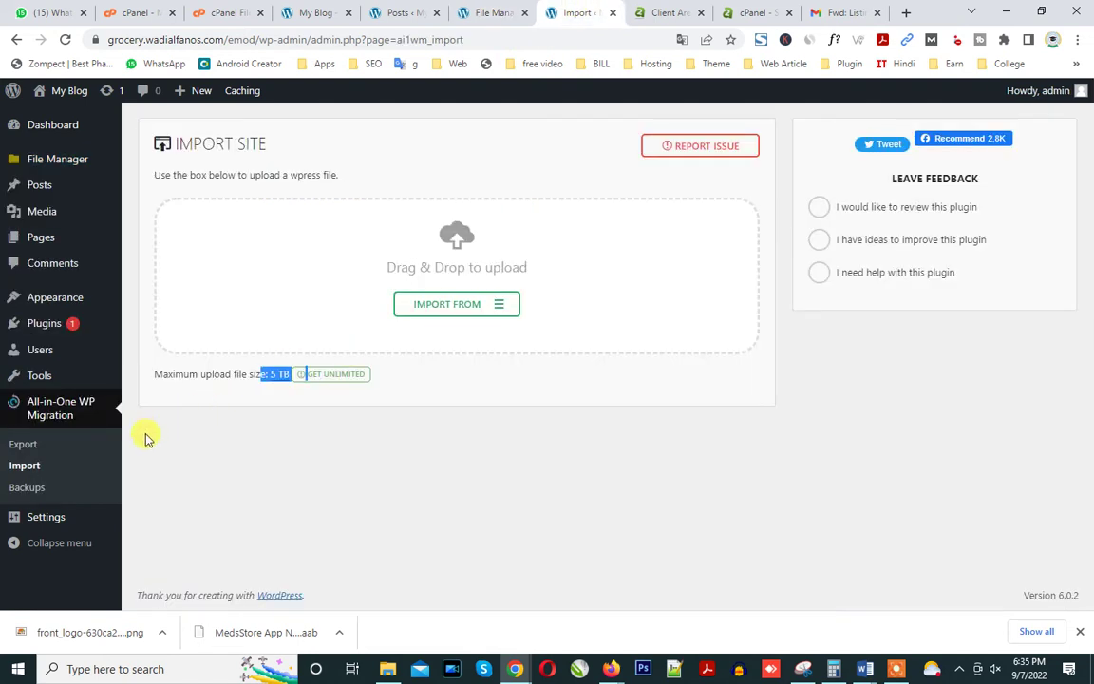
# Restore the site from the indusbaba.com backup, agreeing to overwrite the current site.
pyautogui.click(64, 39)
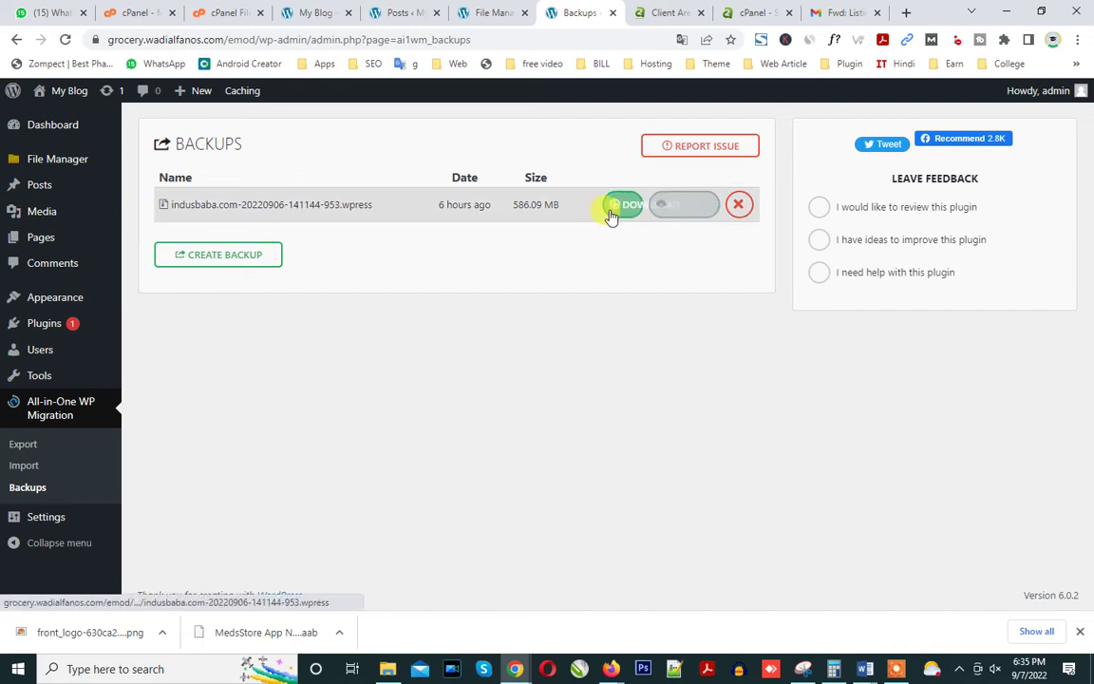
pyautogui.click(682, 209)
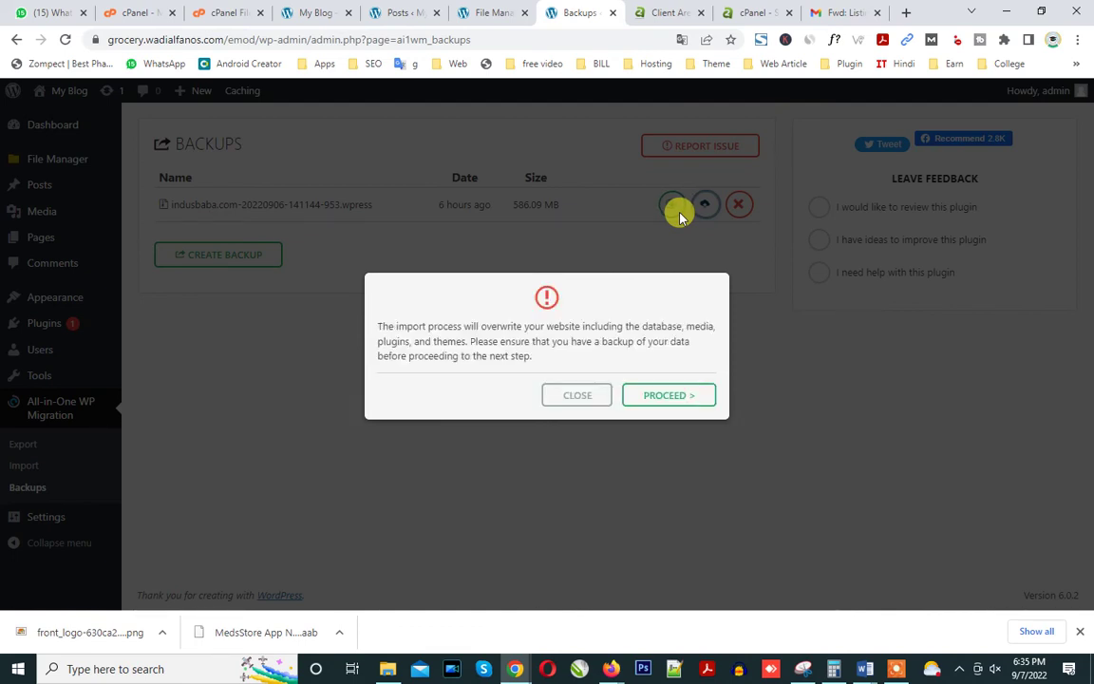
pyautogui.click(674, 402)
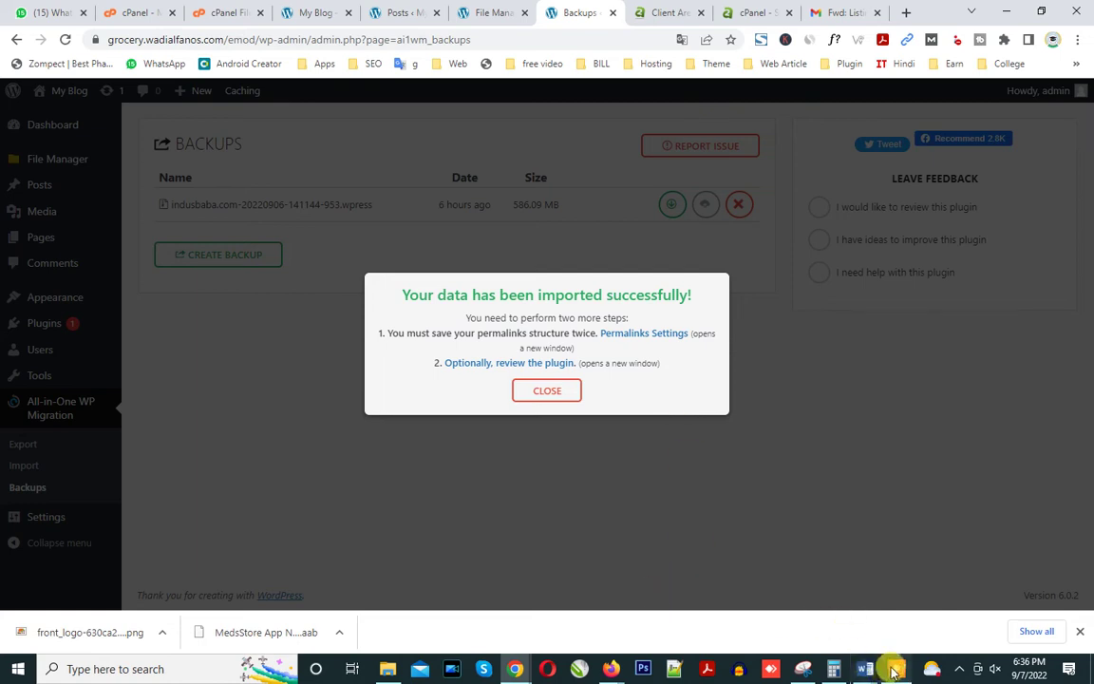
# Open the restored site's home page after the import success message.
pyautogui.click(893, 668)
pyautogui.click(590, 644)
pyautogui.click(1018, 613)
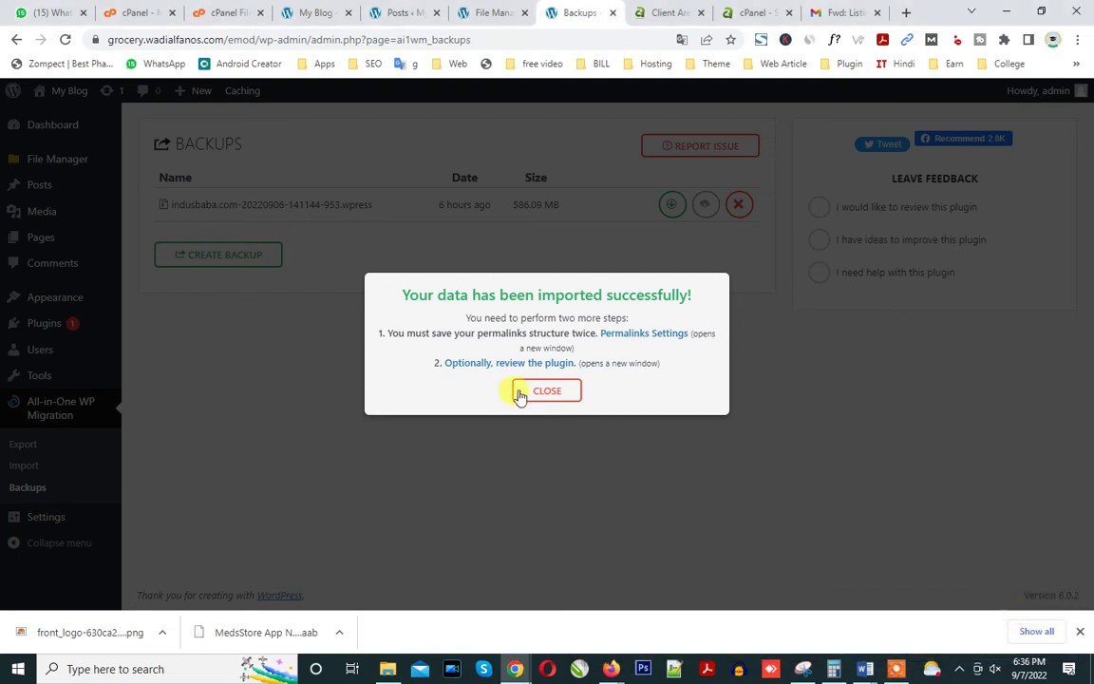
pyautogui.moveTo(398, 293); pyautogui.dragTo(700, 302)
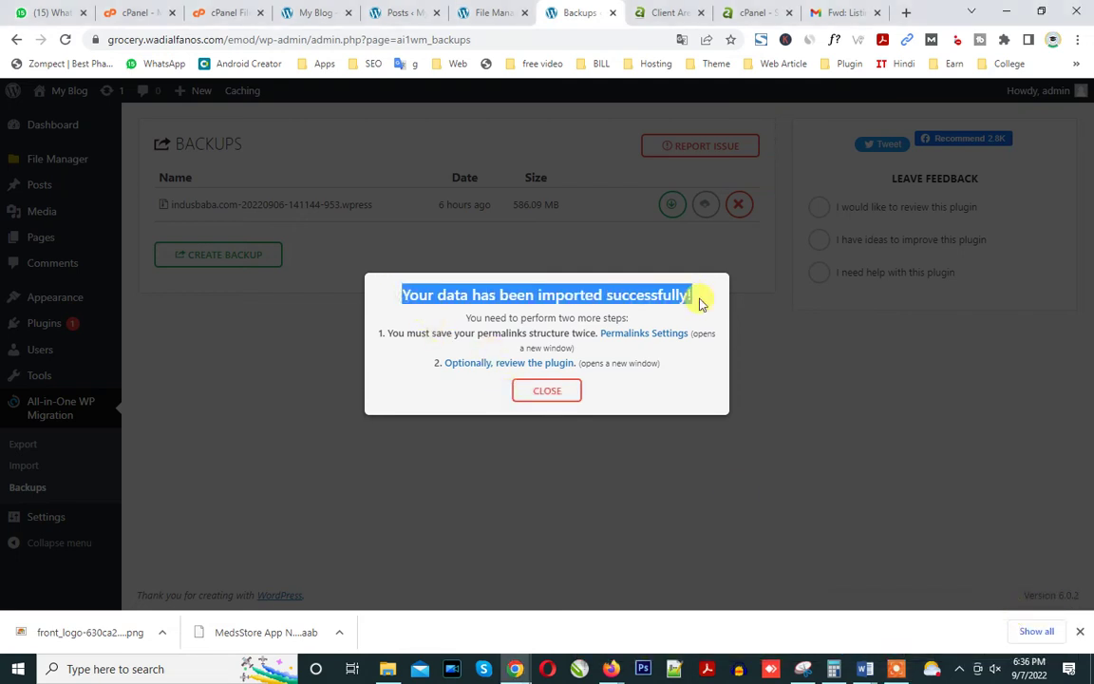
pyautogui.moveTo(110, 39); pyautogui.dragTo(309, 29)
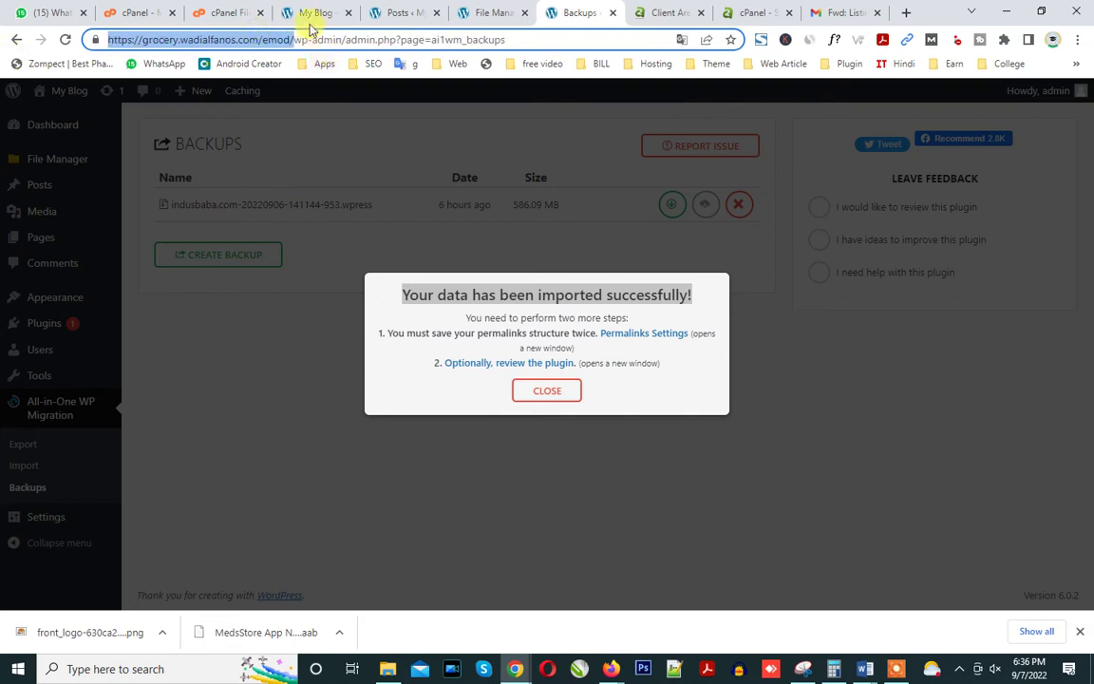
pyautogui.click(314, 13)
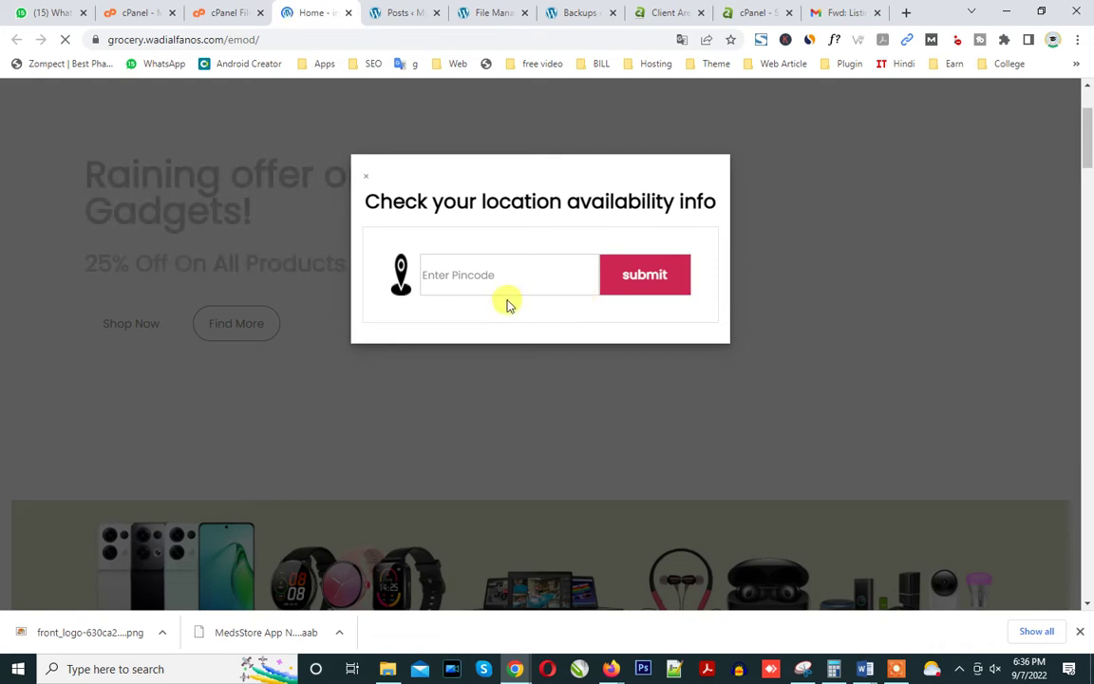
# Close the pincode popup and copy the word 'Woostify' from the footer credit.
pyautogui.click(850, 215)
pyautogui.moveTo(1089, 133); pyautogui.dragTo(1088, 107)
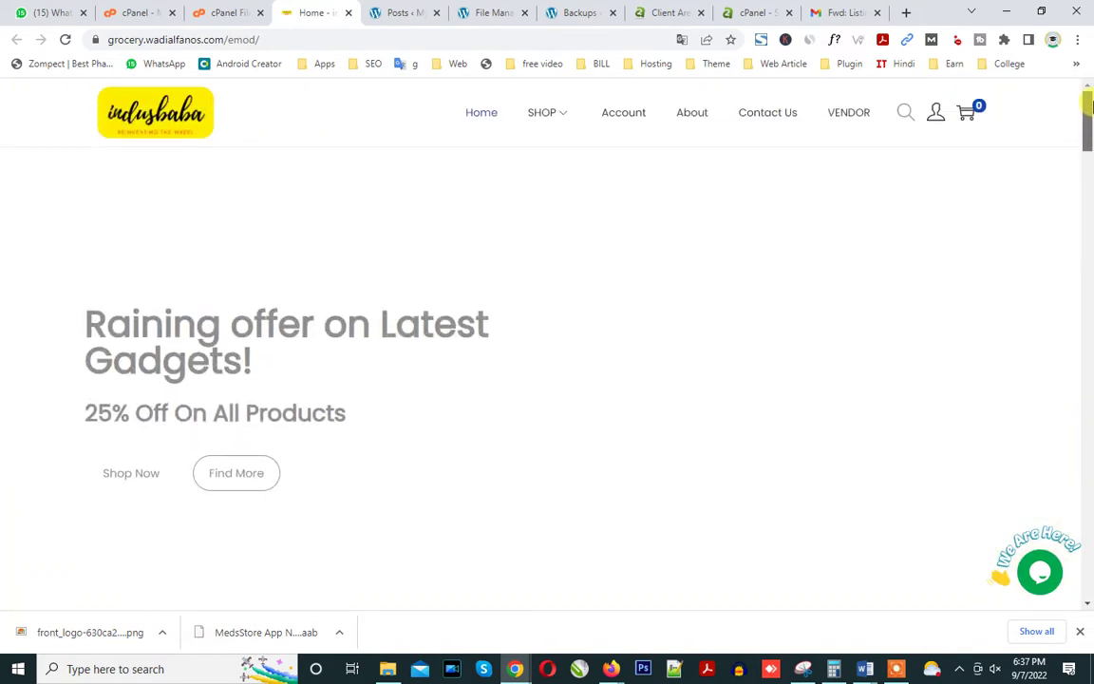
pyautogui.moveTo(1089, 107); pyautogui.dragTo(1088, 581)
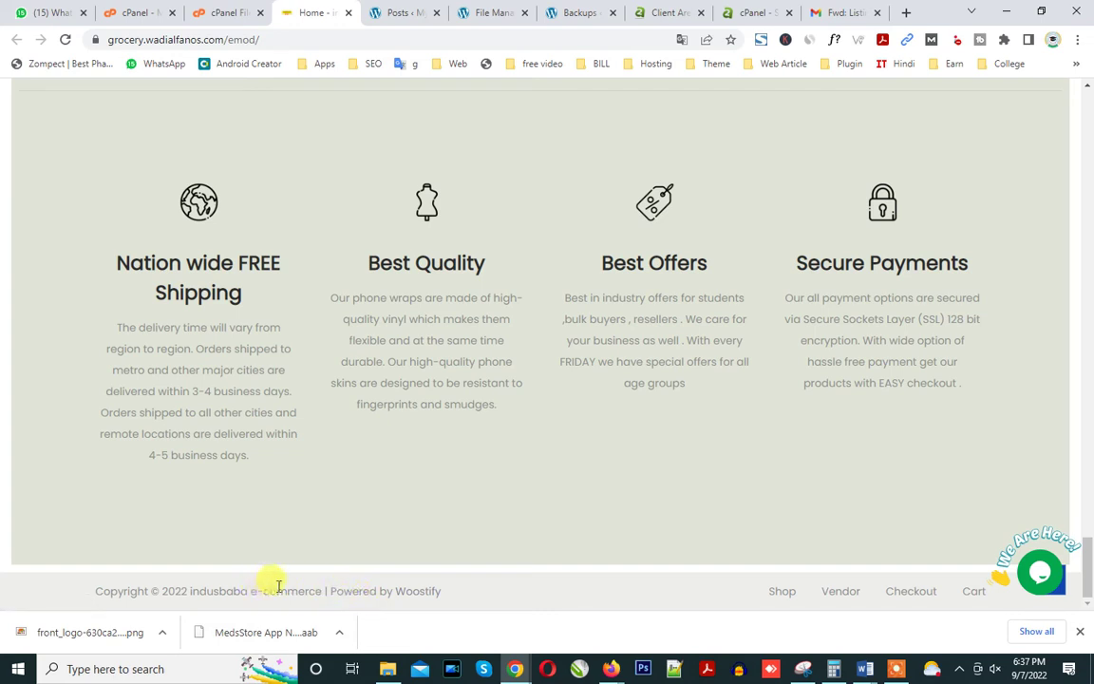
pyautogui.moveTo(447, 595); pyautogui.dragTo(384, 589)
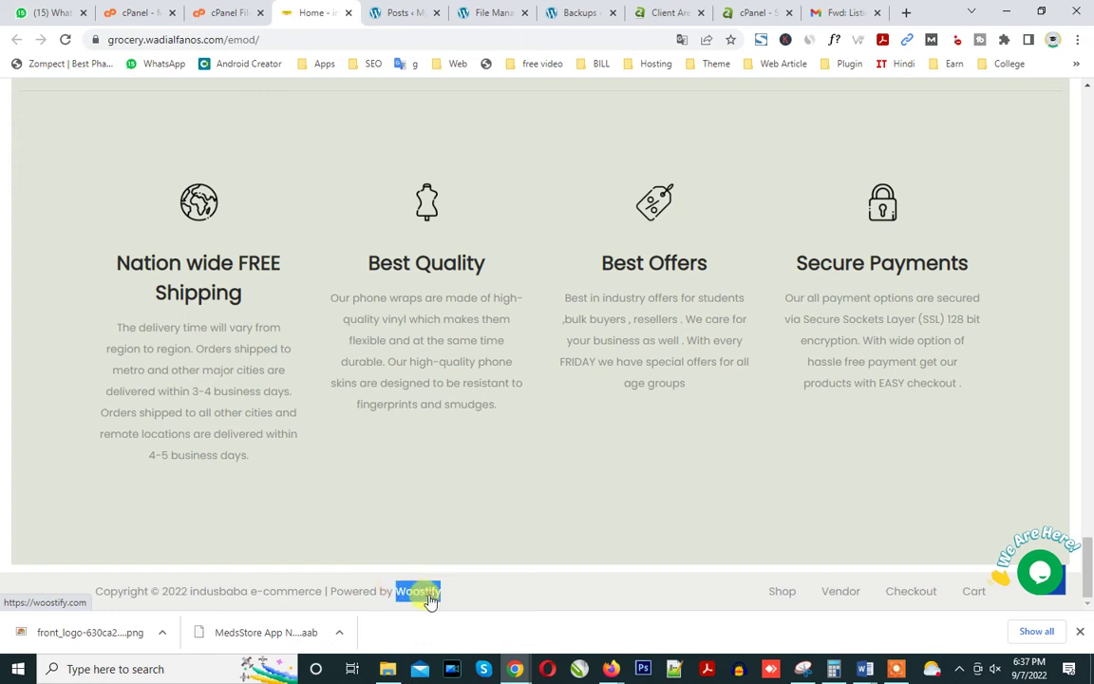
pyautogui.rightClick(430, 598)
pyautogui.click(459, 455)
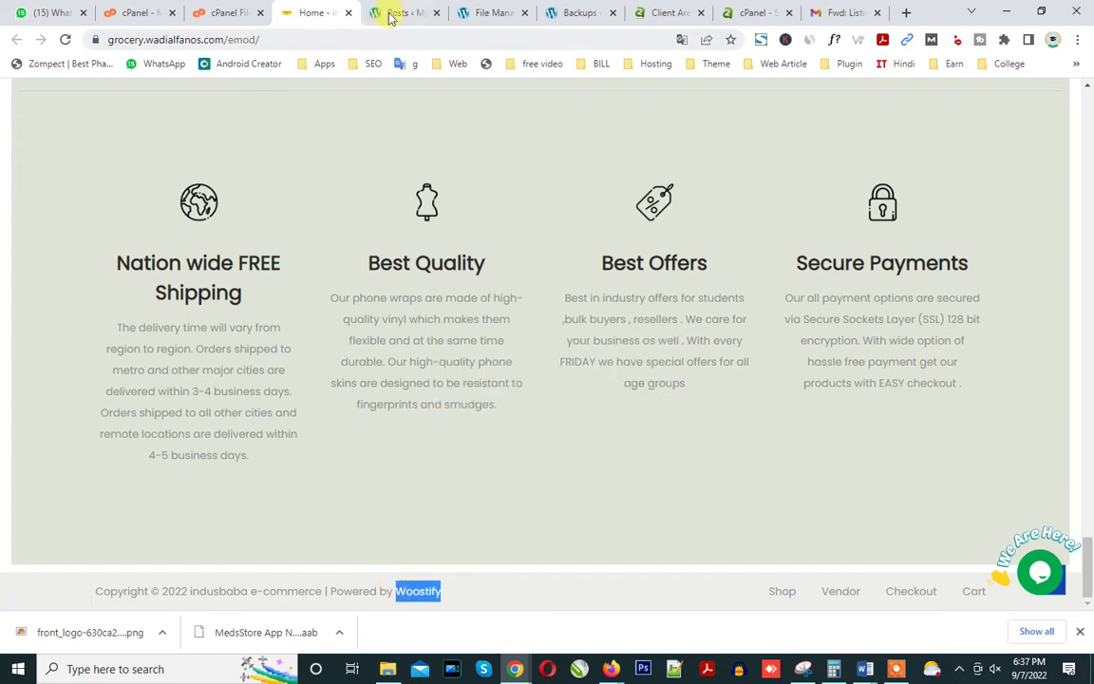
# Try signing in with the old admin username and password, which WordPress rejects as unregistered.
pyautogui.click(389, 13)
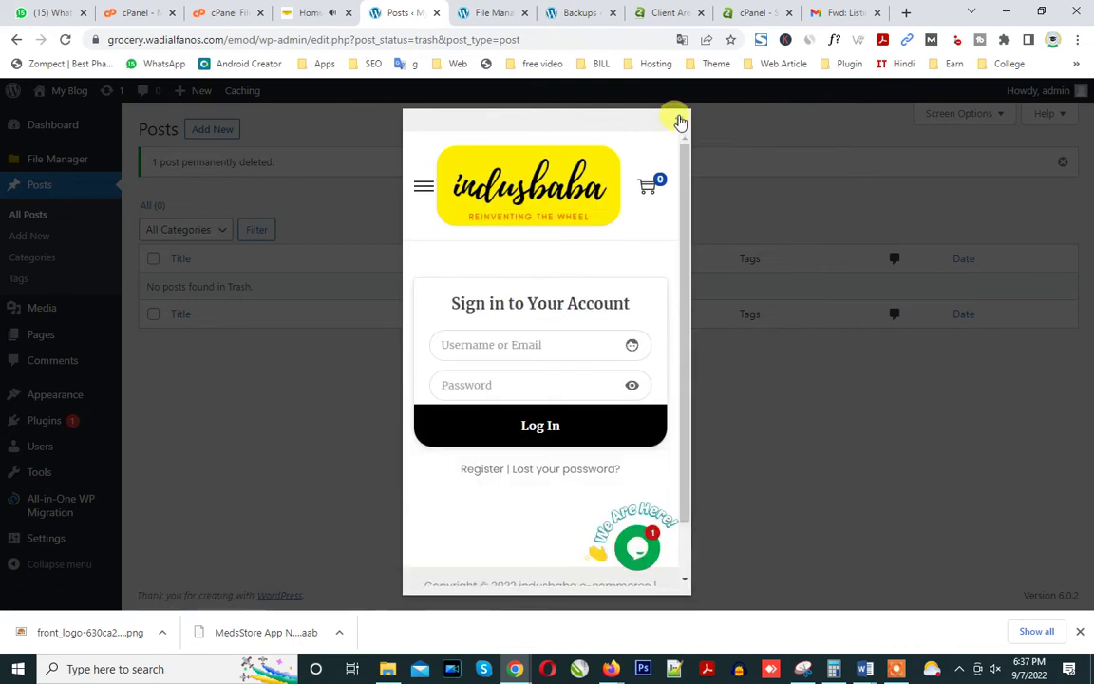
pyautogui.click(503, 337)
pyautogui.write('admin')
pyautogui.press('Tab')
pyautogui.write('•••••')
pyautogui.press('Return')
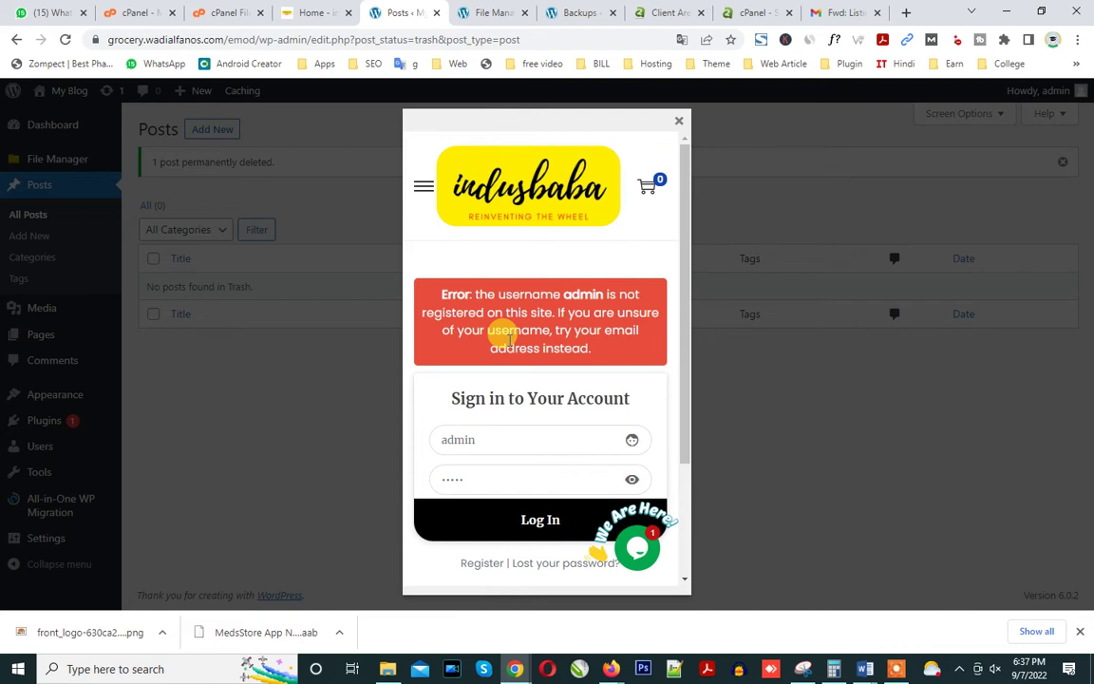
pyautogui.click(680, 122)
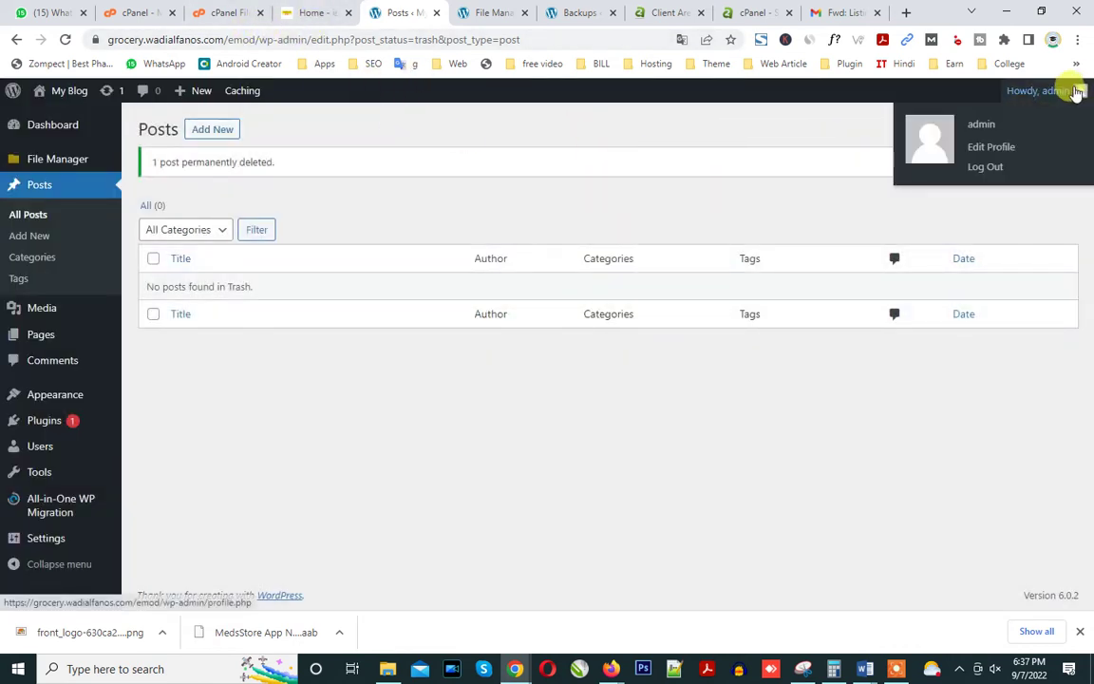
pyautogui.click(64, 40)
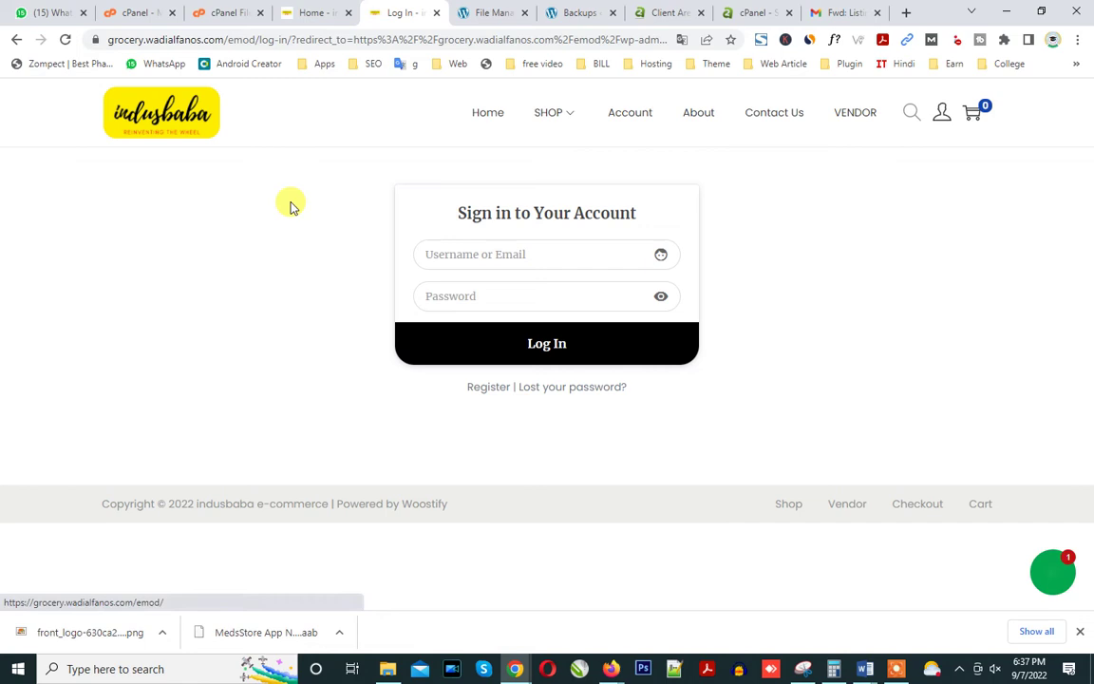
# Permanently delete New folder.zip from ai1wm-backups, skipping the trash.
pyautogui.click(220, 12)
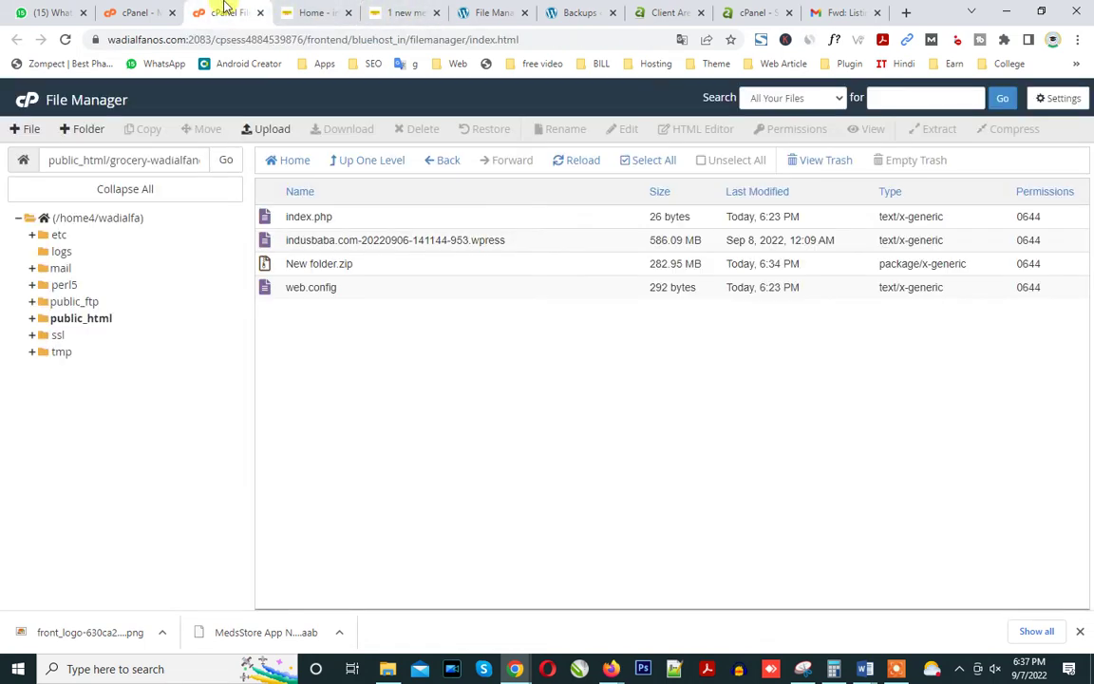
pyautogui.click(351, 264)
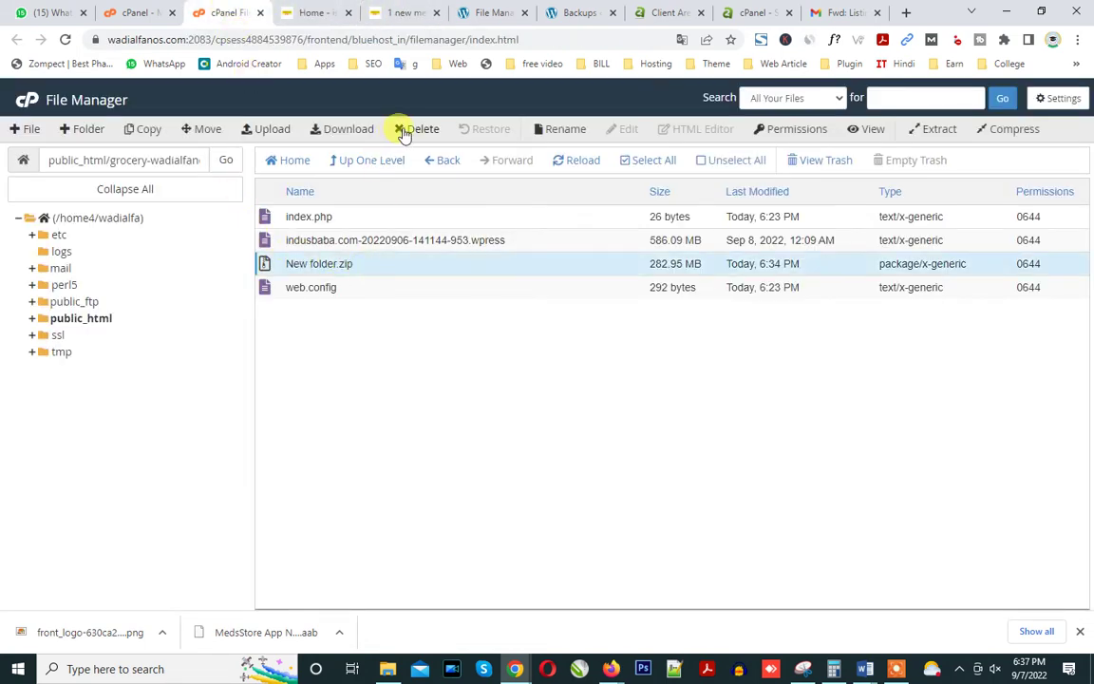
pyautogui.click(415, 129)
pyautogui.click(389, 354)
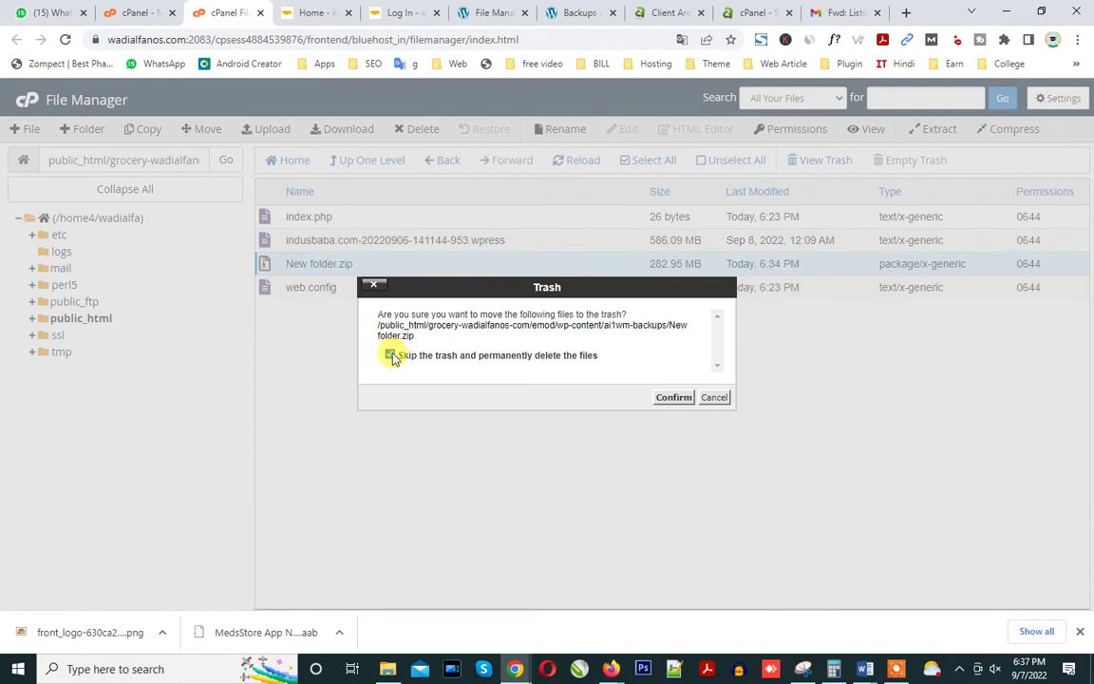
pyautogui.click(667, 397)
# Return to the cPanel home page and scroll down to the Software section.
pyautogui.click(155, 8)
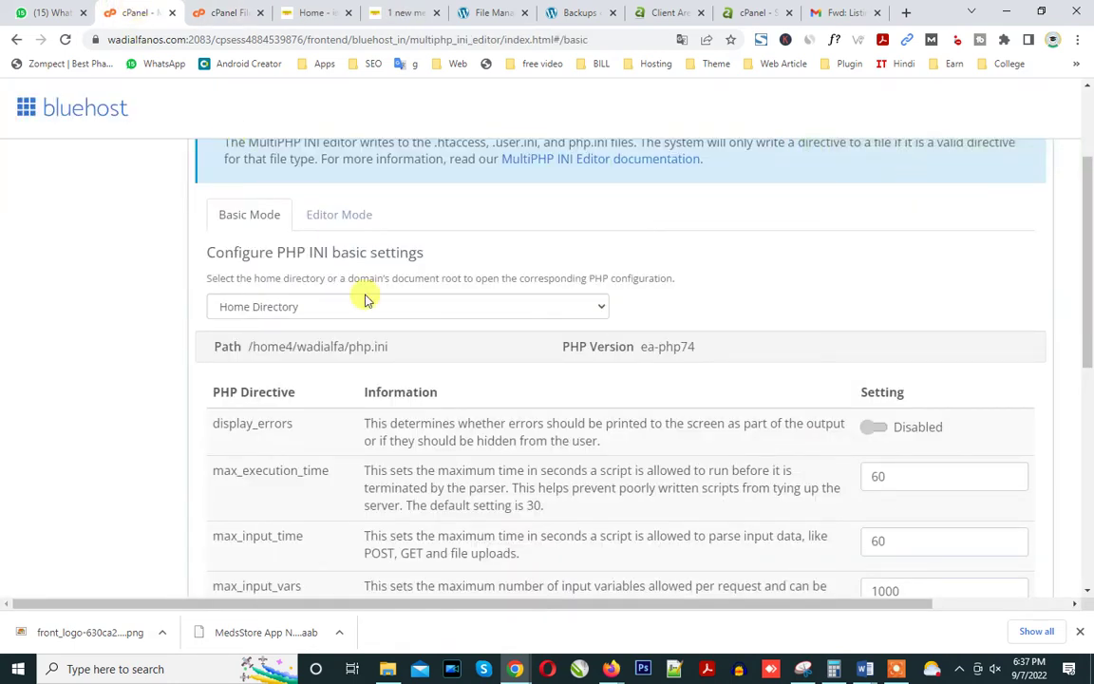
pyautogui.scroll(2, 364, 299)
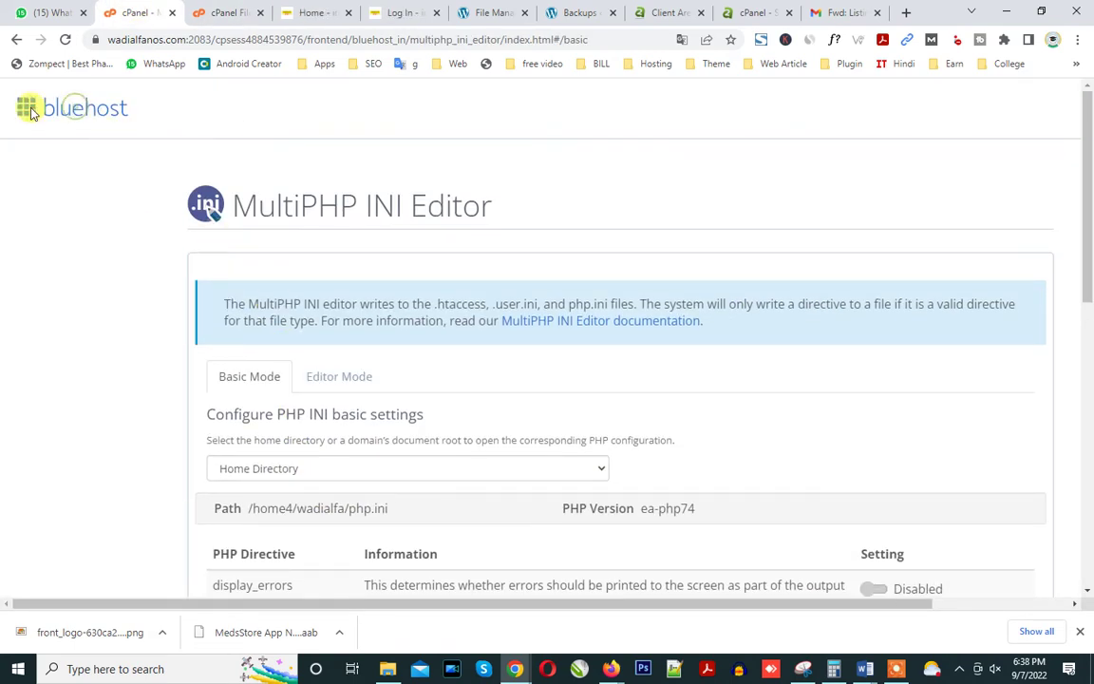
pyautogui.click(195, 7)
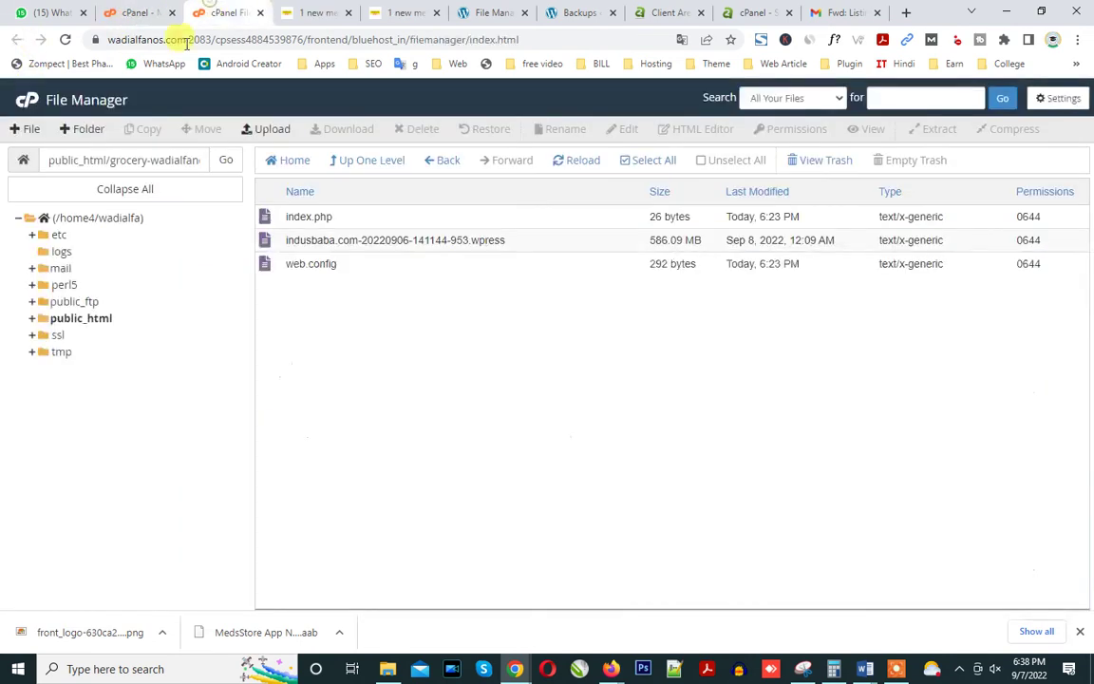
pyautogui.click(29, 109)
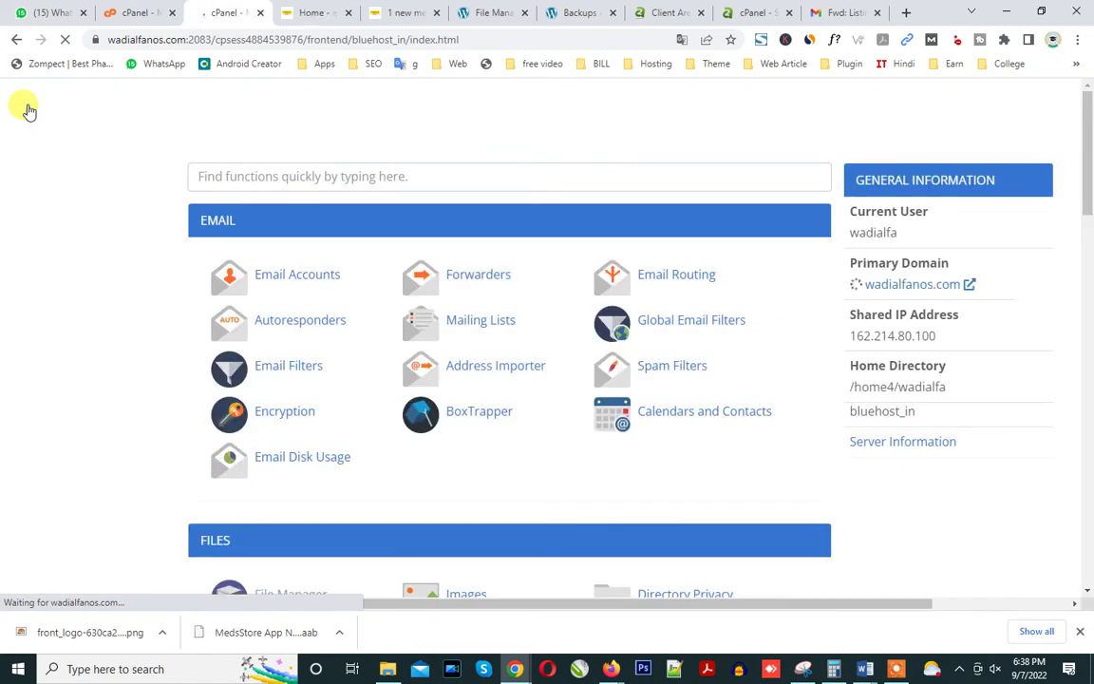
pyautogui.scroll(-8, 465, 304)
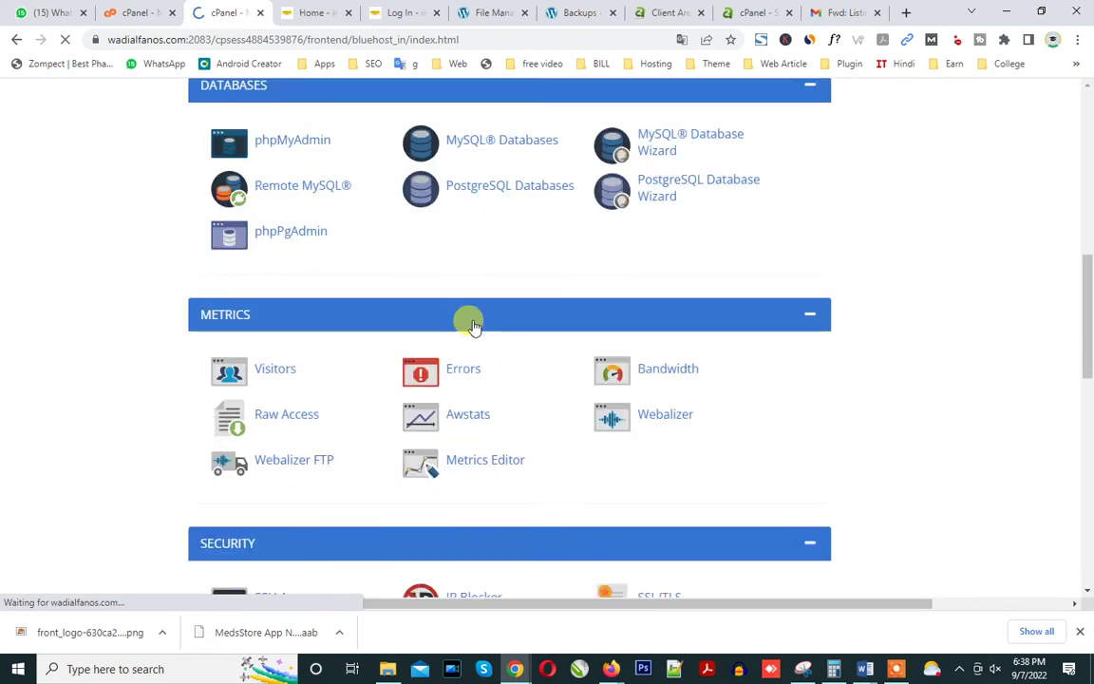
pyautogui.scroll(-4, 471, 319)
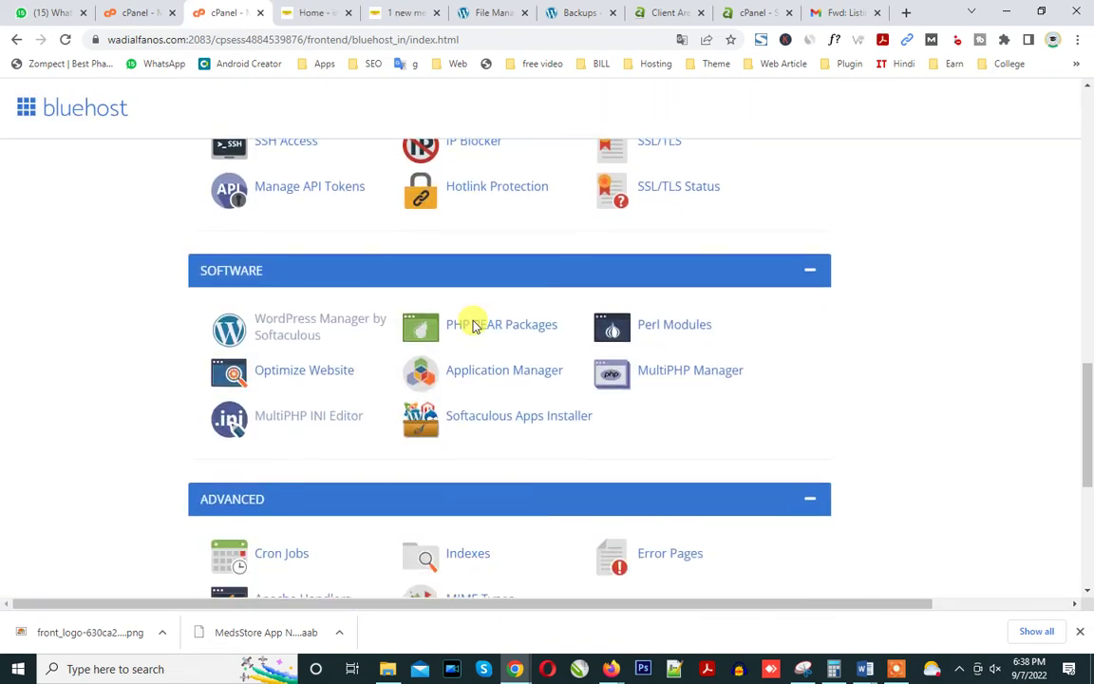
# In WordPress Manager by Softaculous, log in to the indusbaba e-commerce installation's admin.
pyautogui.click(293, 329)
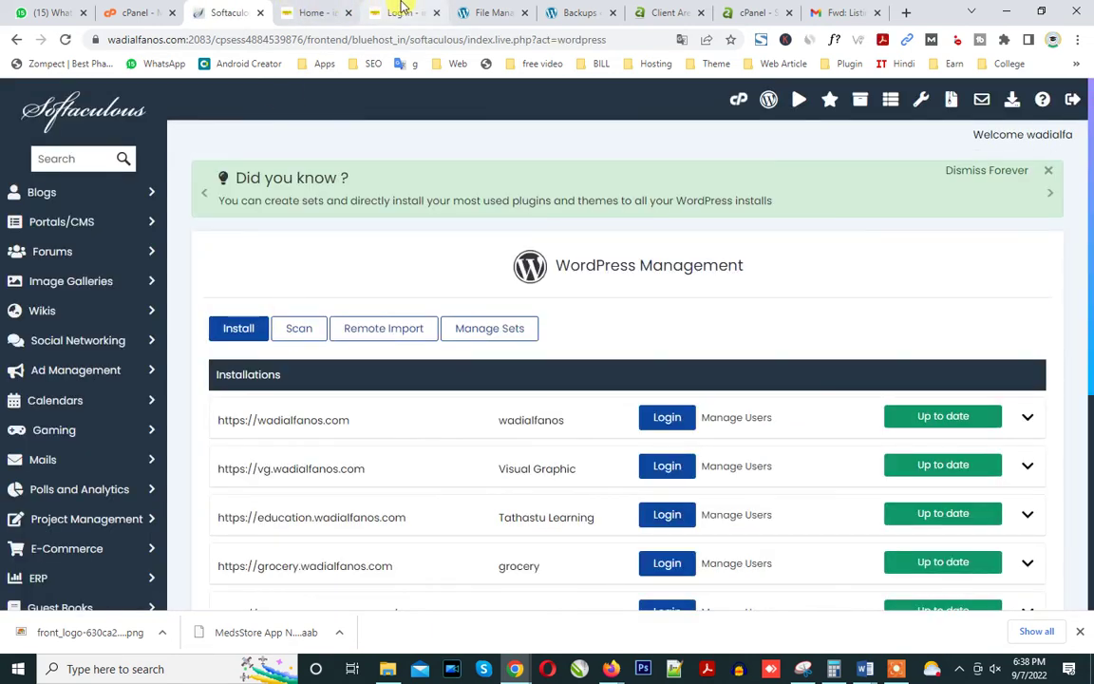
pyautogui.scroll(-4, 488, 469)
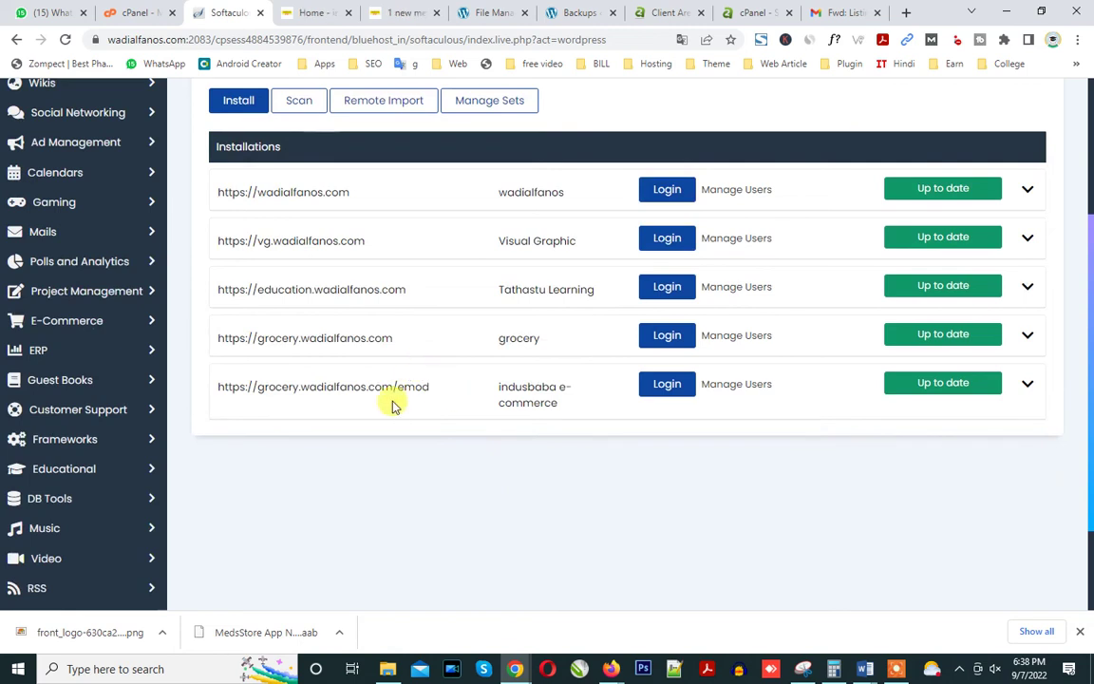
pyautogui.click(666, 384)
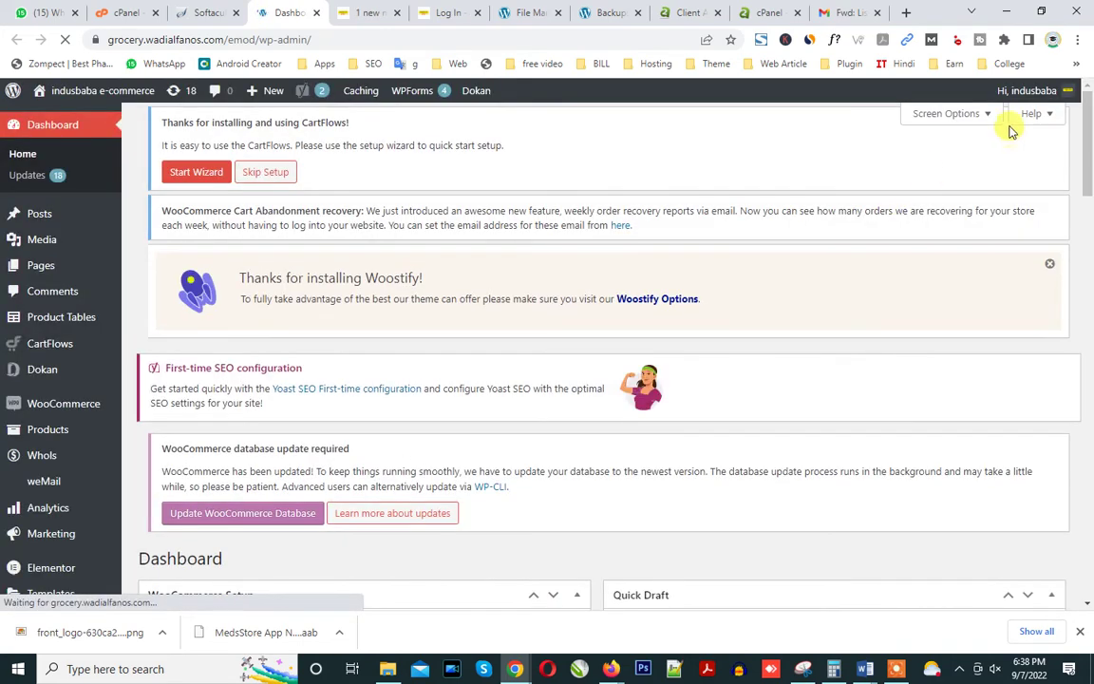
# Filter the Users list to Administrators and open the administrator's profile for editing.
pyautogui.moveTo(1033, 92)
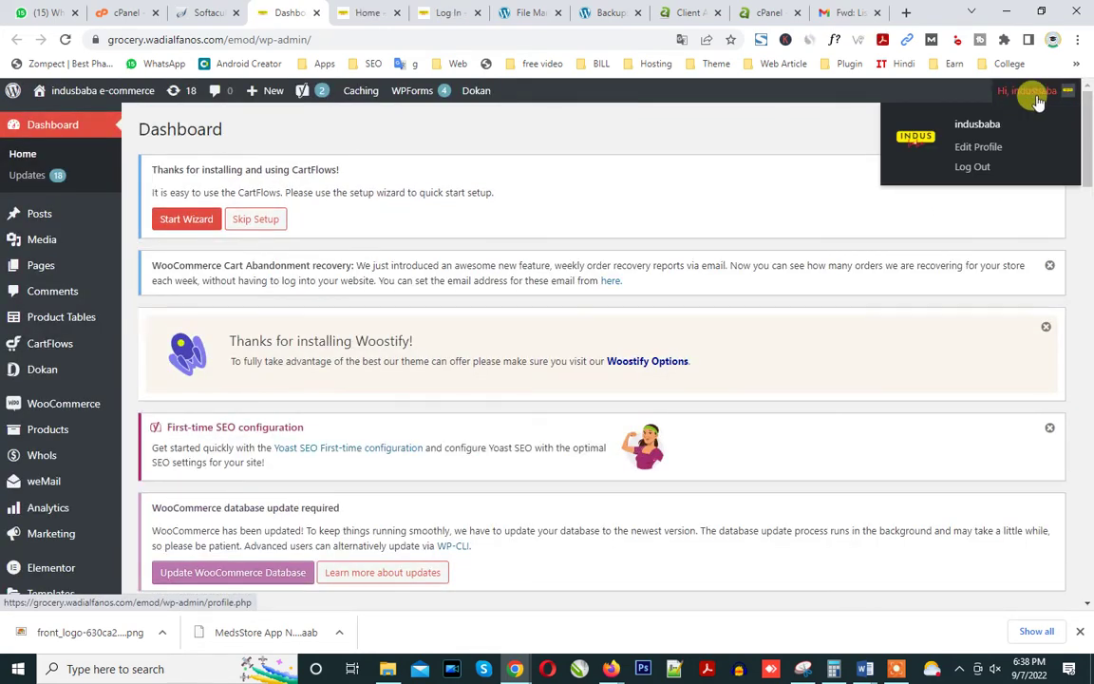
pyautogui.scroll(-3, 48, 508)
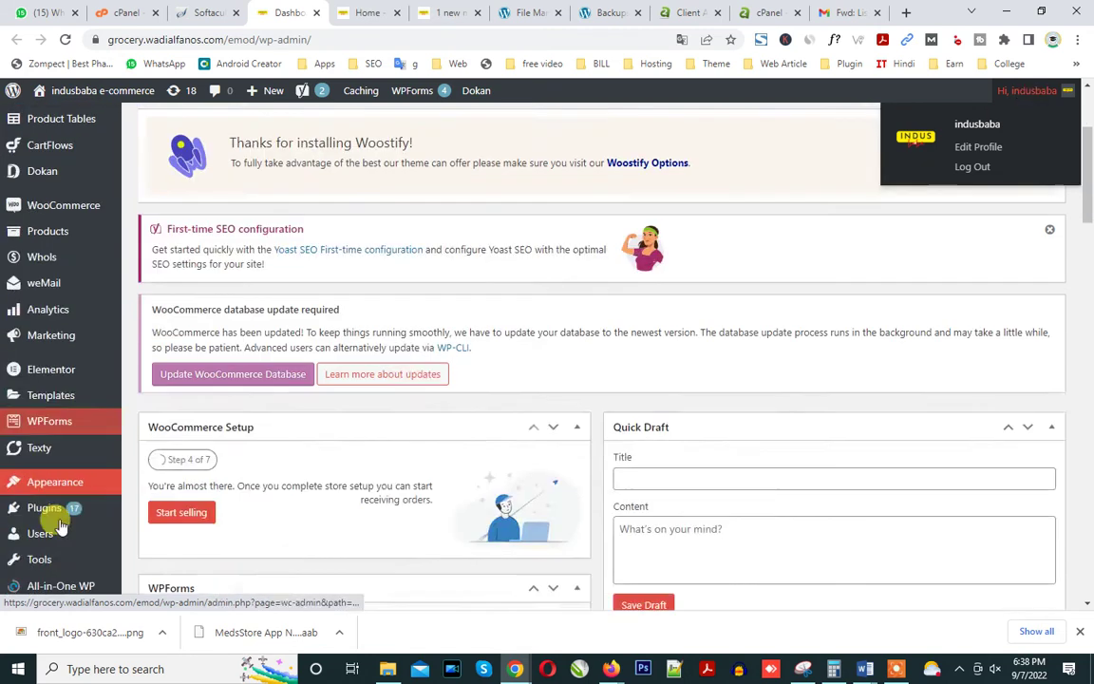
pyautogui.click(42, 431)
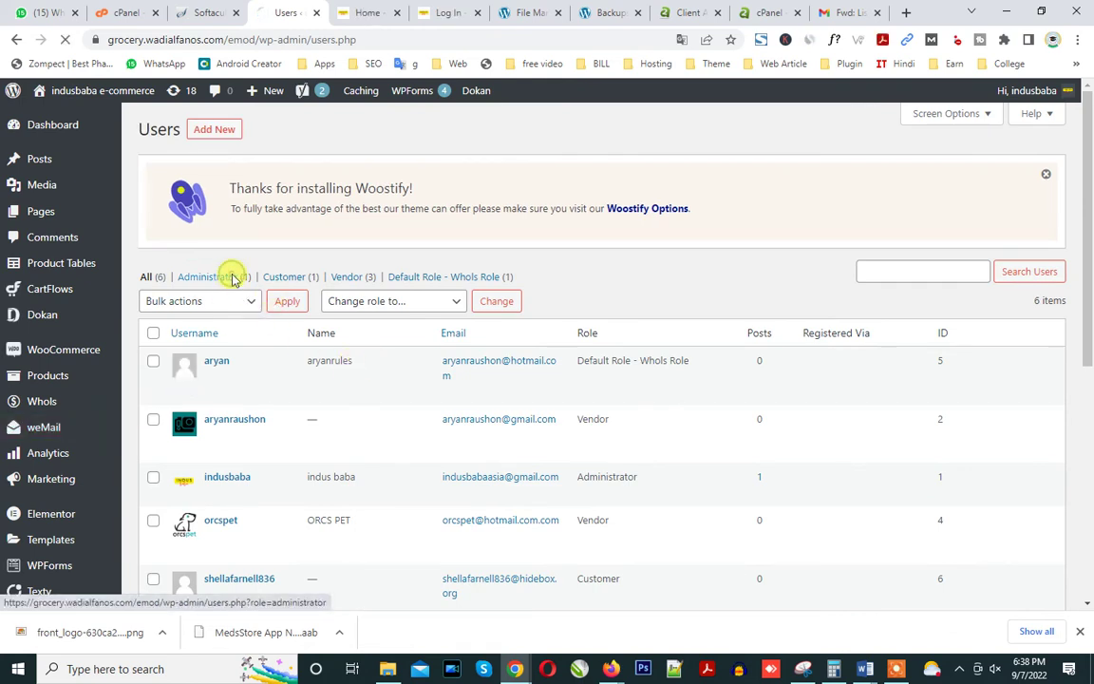
pyautogui.click(231, 277)
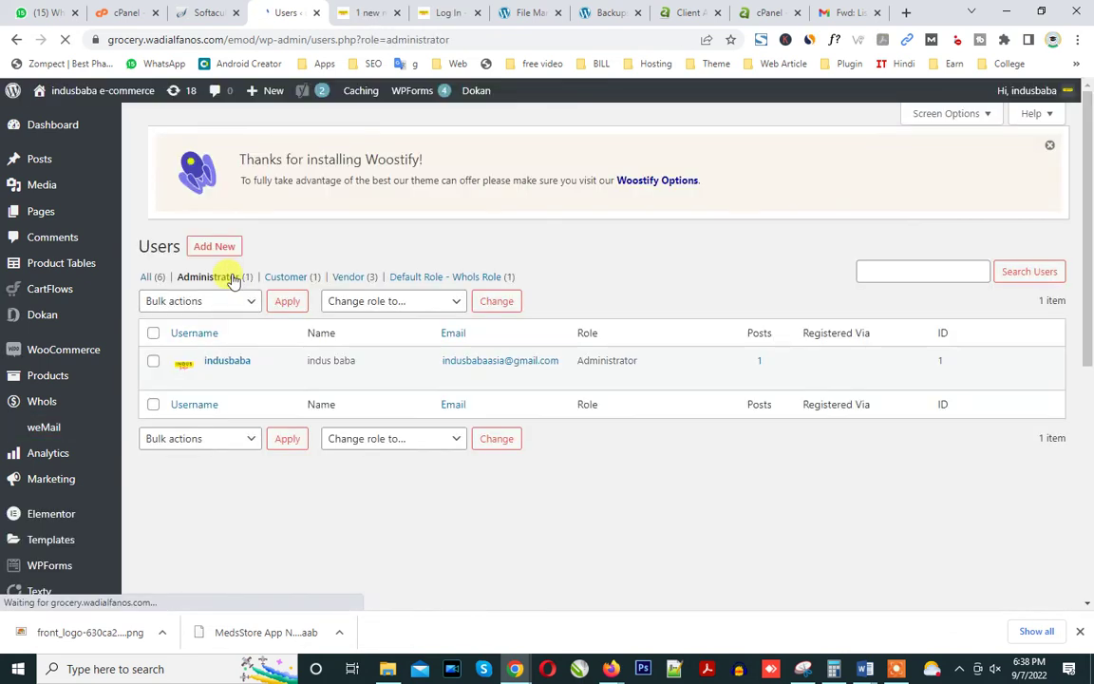
pyautogui.click(211, 379)
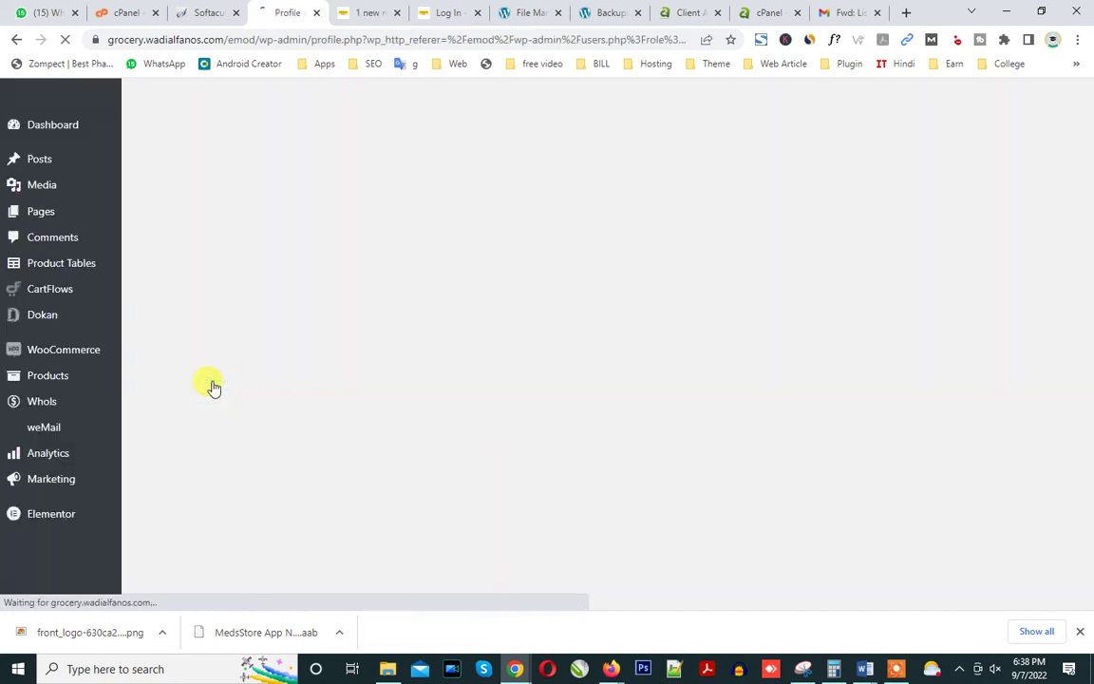
# Replace the generated password with the pasted one, confirm weak password, and update the profile.
pyautogui.scroll(-5, 325, 390)
pyautogui.scroll(-4, 361, 418)
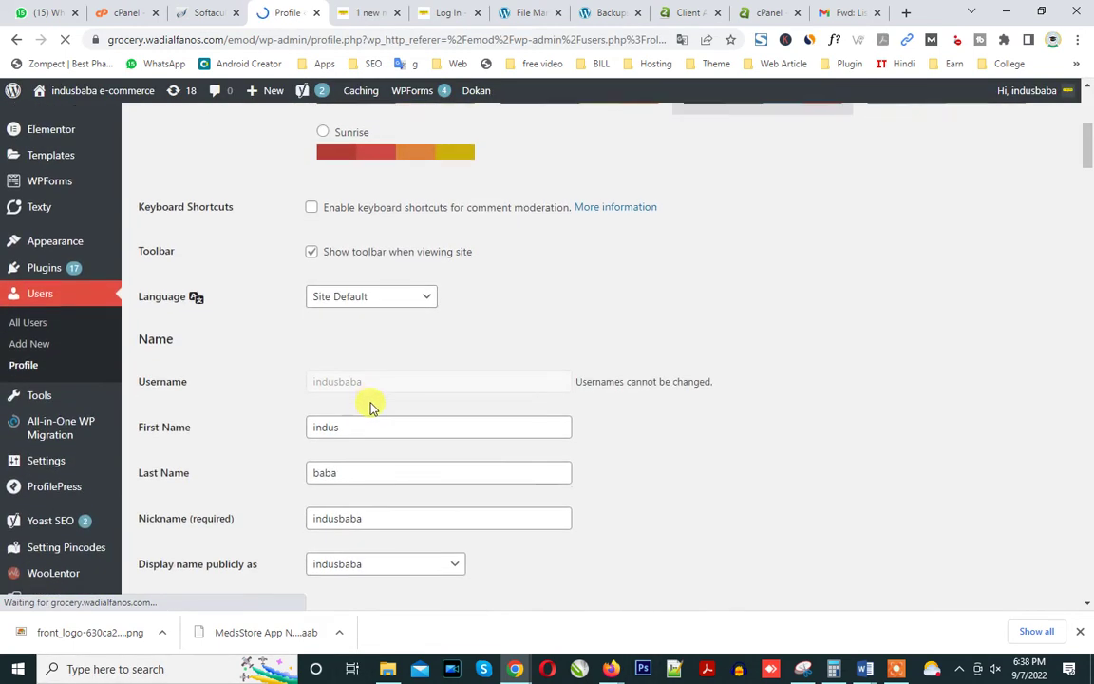
pyautogui.moveTo(376, 158); pyautogui.dragTo(305, 157)
pyautogui.hotkey('ctrl', 'c')
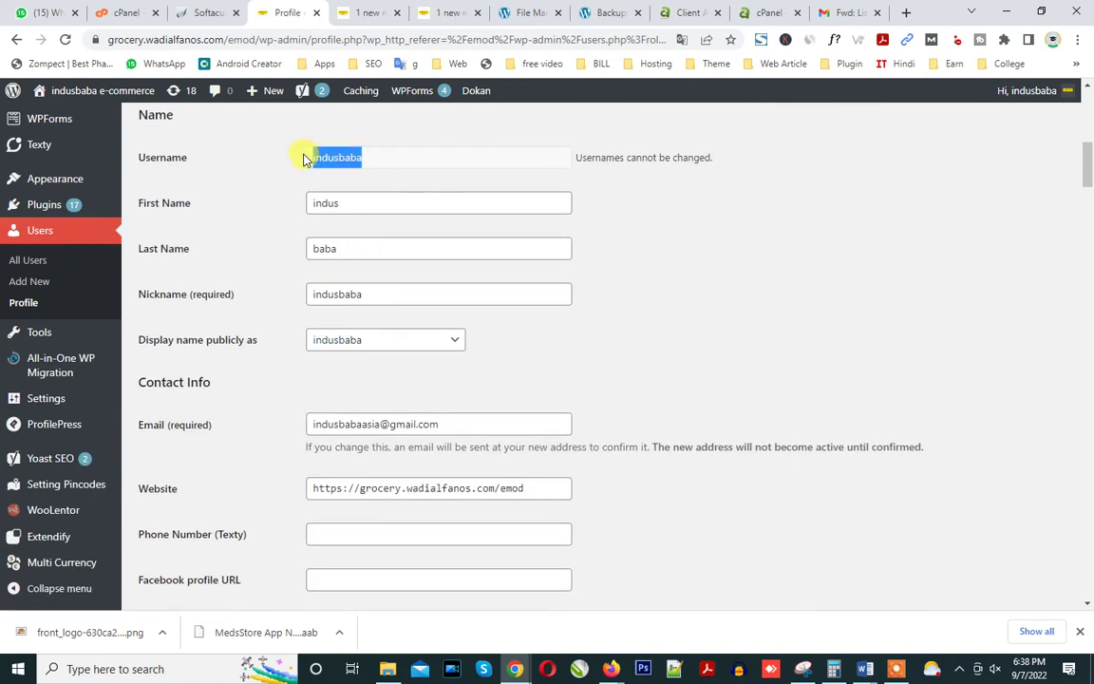
pyautogui.moveTo(1089, 168); pyautogui.dragTo(1089, 282)
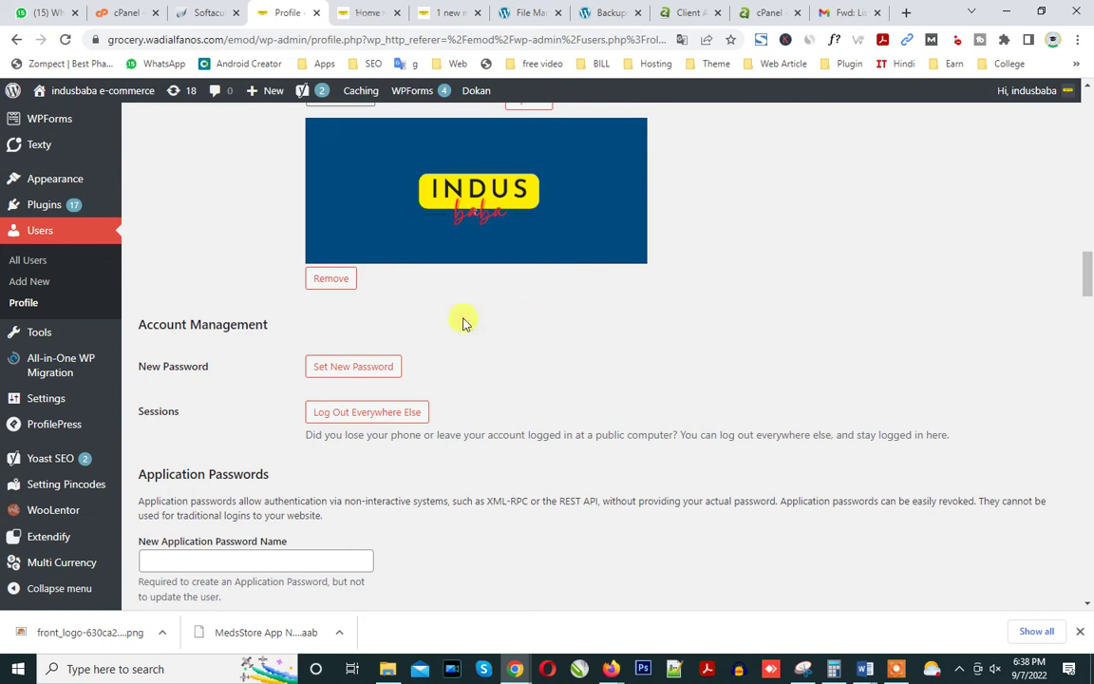
pyautogui.click(359, 368)
pyautogui.tripleClick(369, 391)
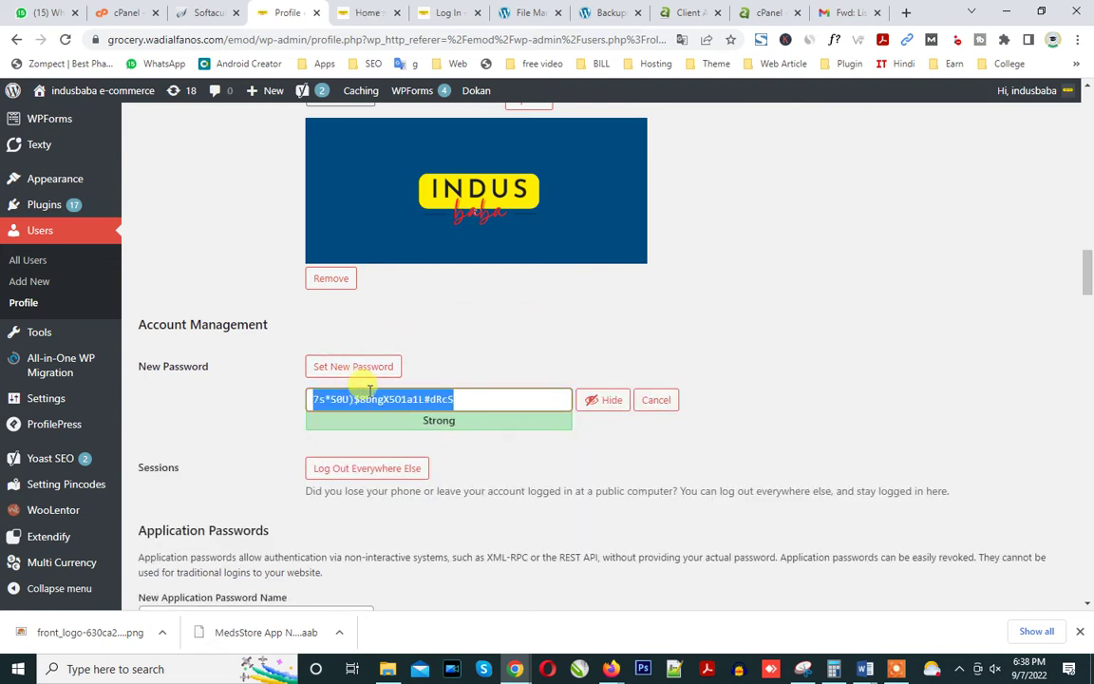
pyautogui.hotkey('ctrl', 'v')
pyautogui.click(313, 468)
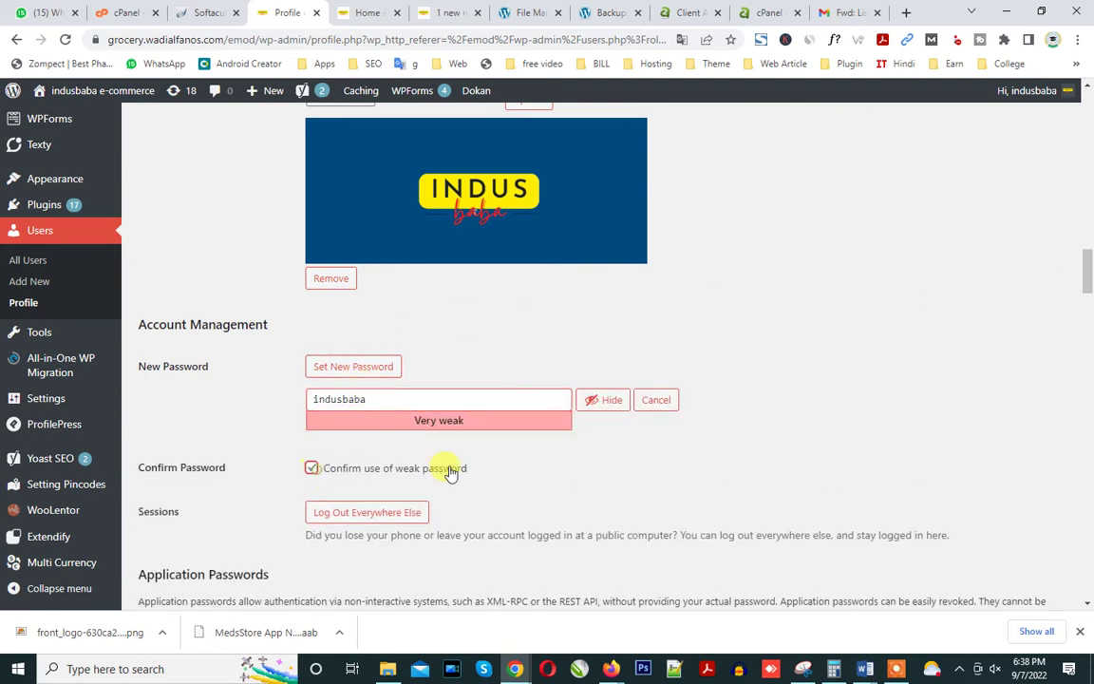
pyautogui.moveTo(1087, 275); pyautogui.dragTo(1087, 581)
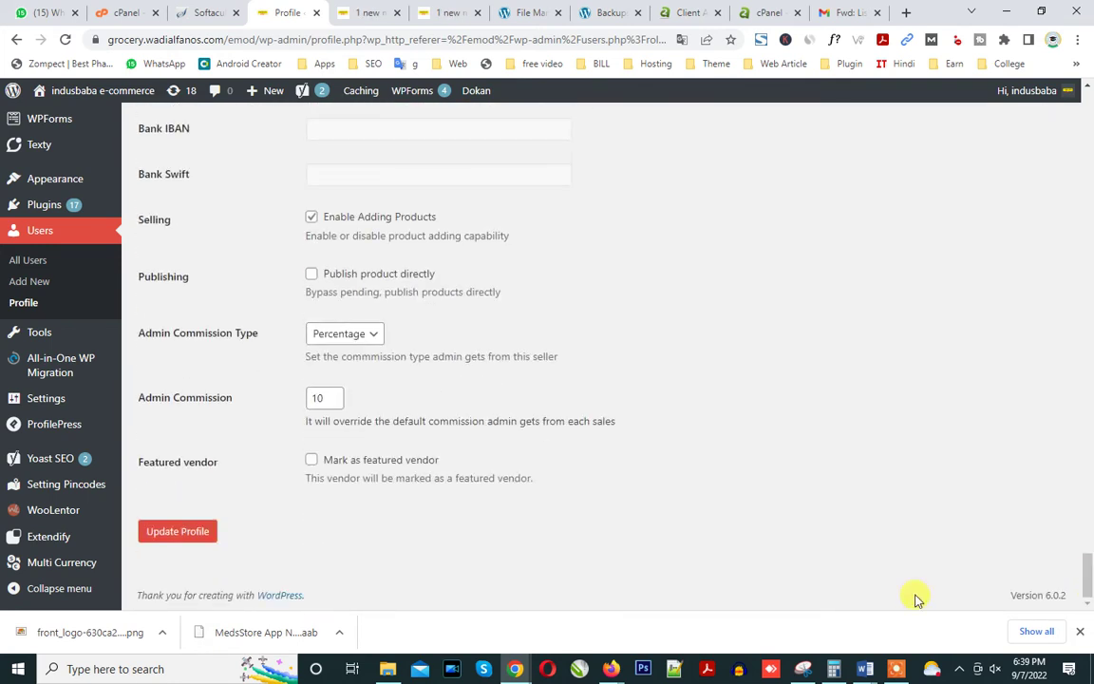
pyautogui.click(176, 536)
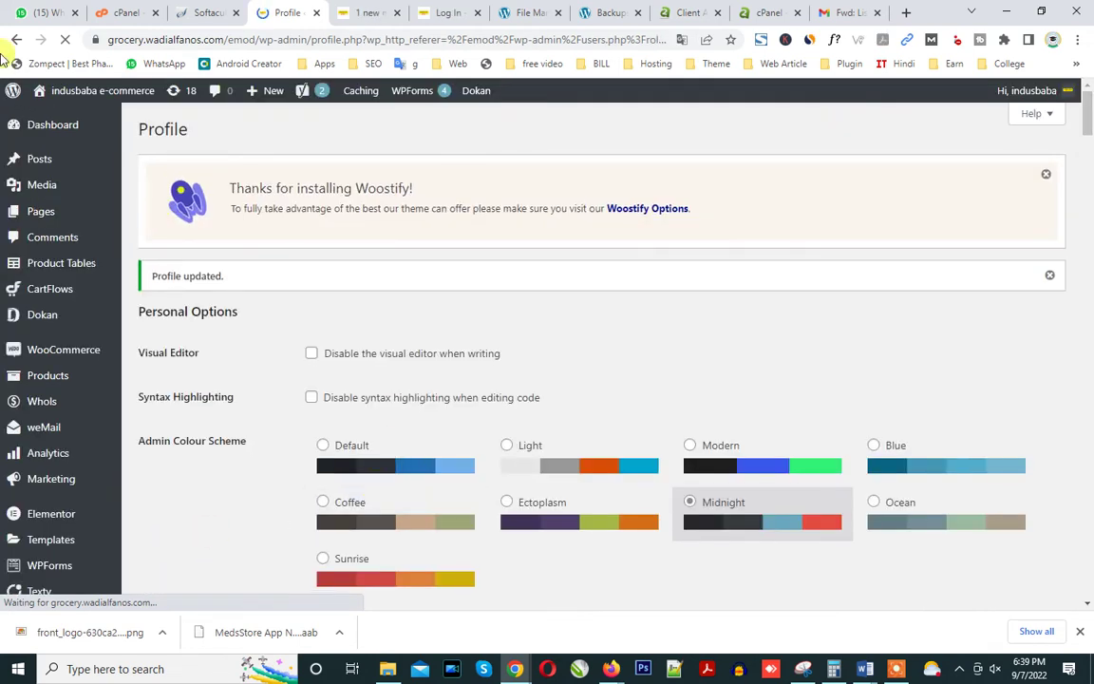
# Reply to the admin login message in WhatsApp with the username and new password.
pyautogui.click(43, 12)
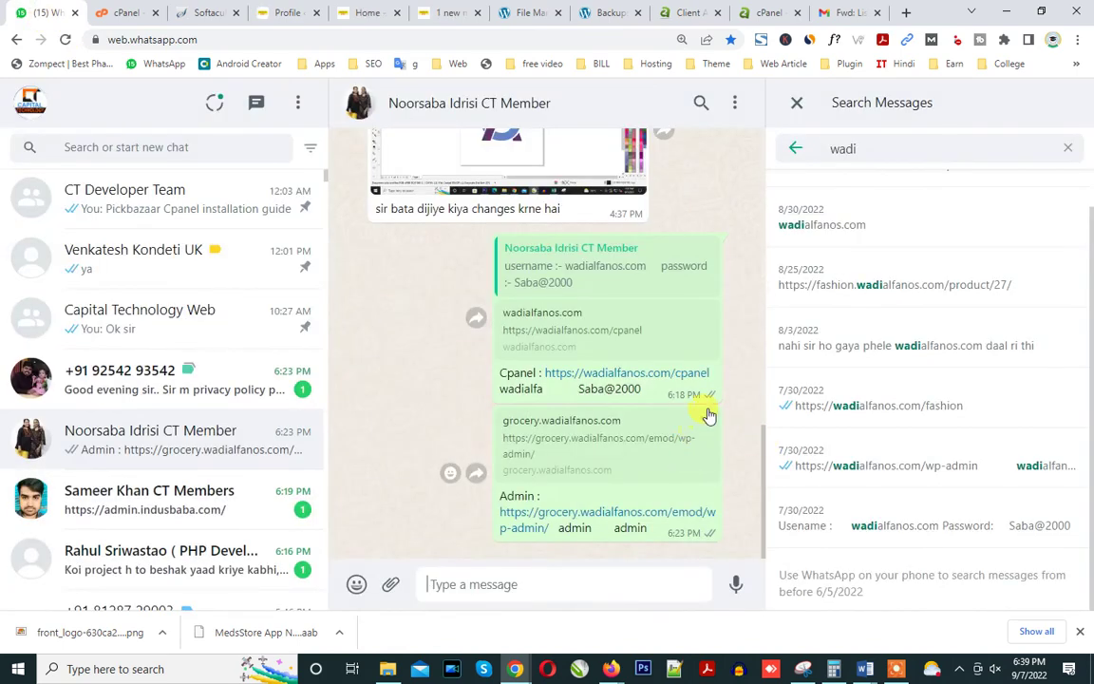
pyautogui.click(706, 419)
pyautogui.click(726, 232)
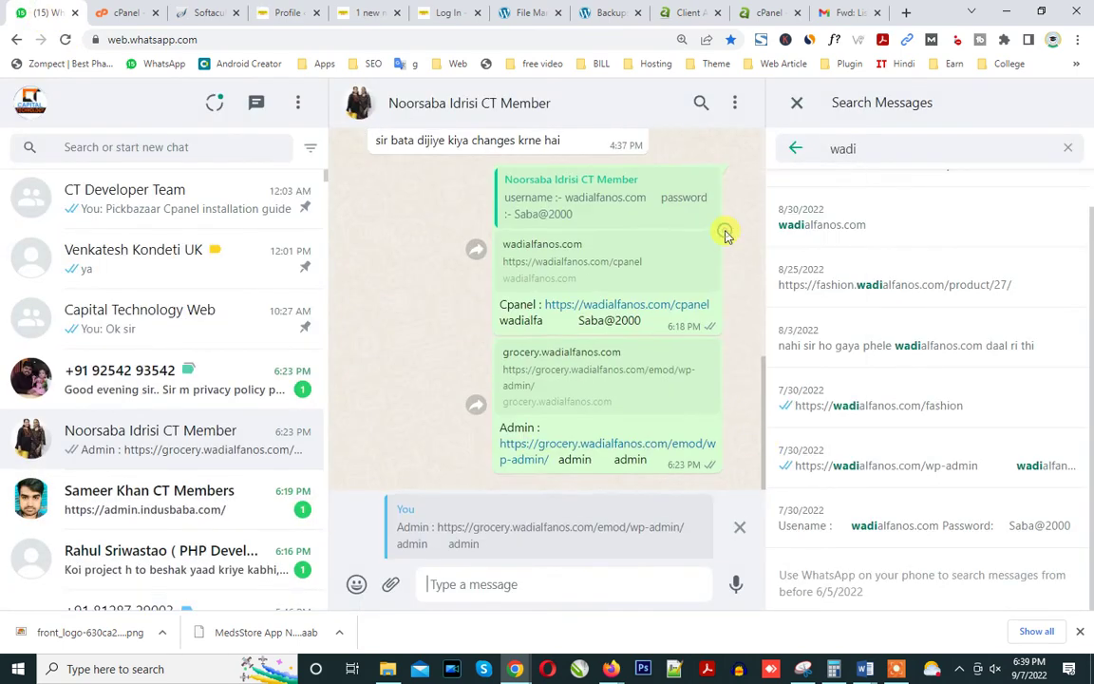
pyautogui.write('indusbaba')
pyautogui.hotkey('ctrl', 'v')
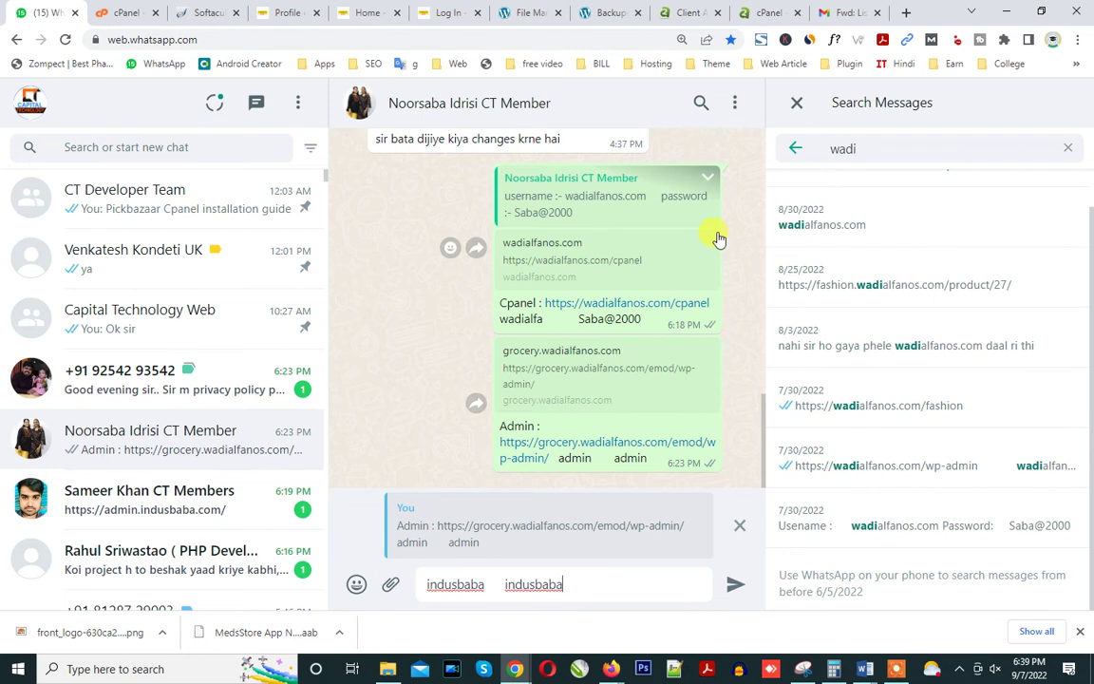
pyautogui.press('Return')
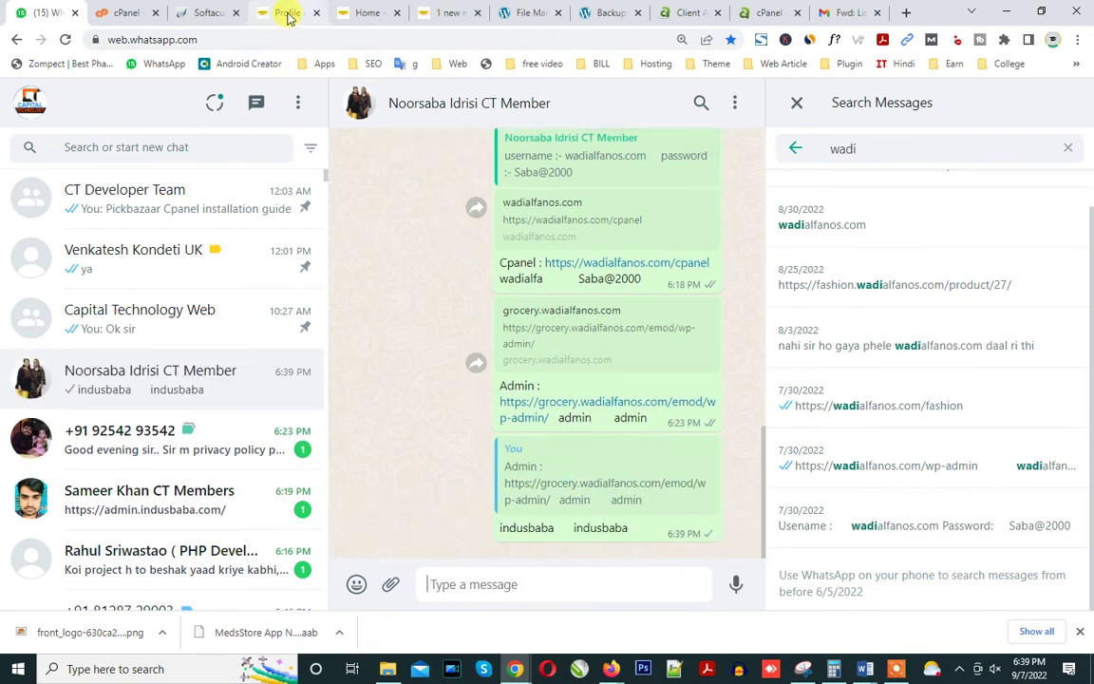
# Open the Plugins admin page in a new browser tab.
pyautogui.click(287, 13)
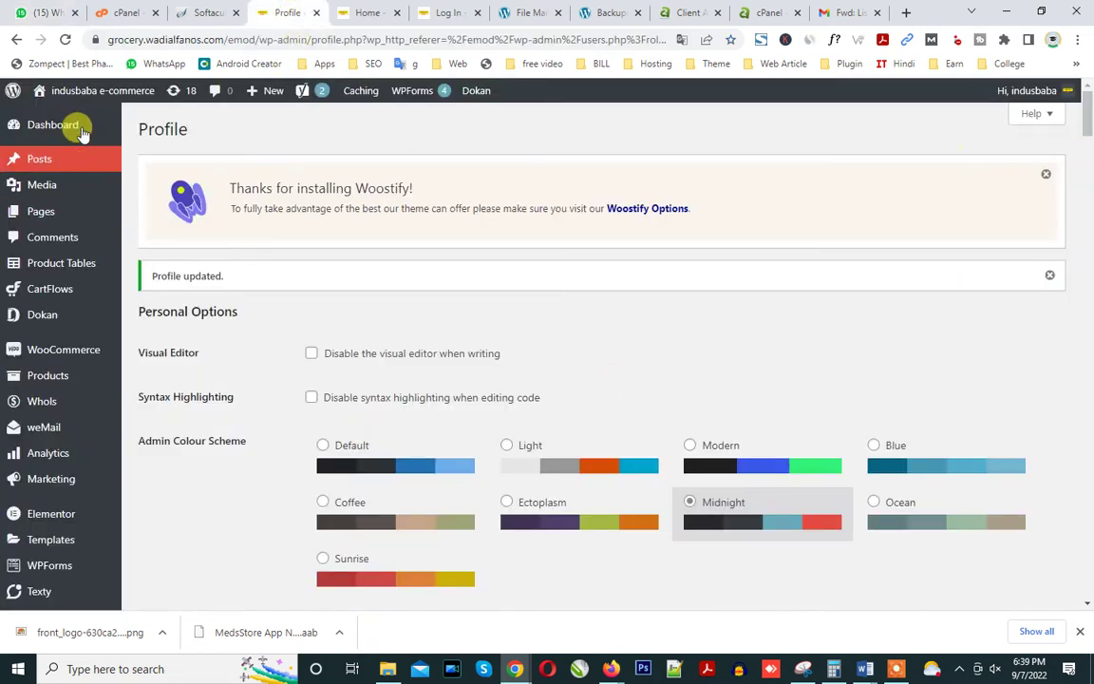
pyautogui.scroll(-4, 141, 427)
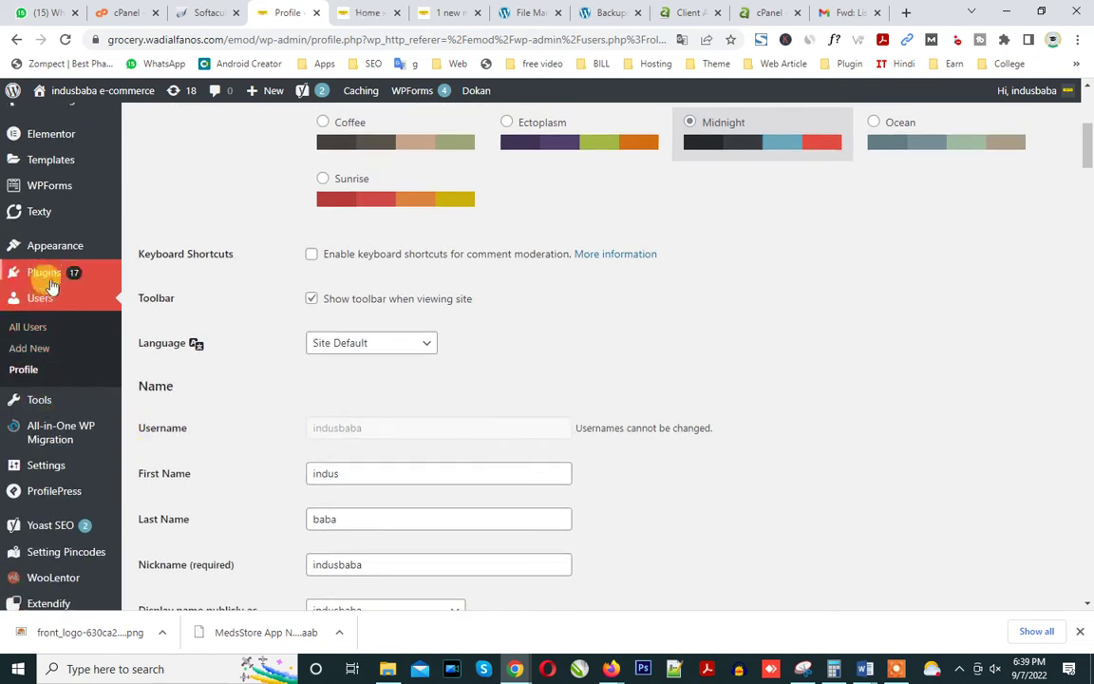
pyautogui.rightClick(47, 271)
pyautogui.click(70, 275)
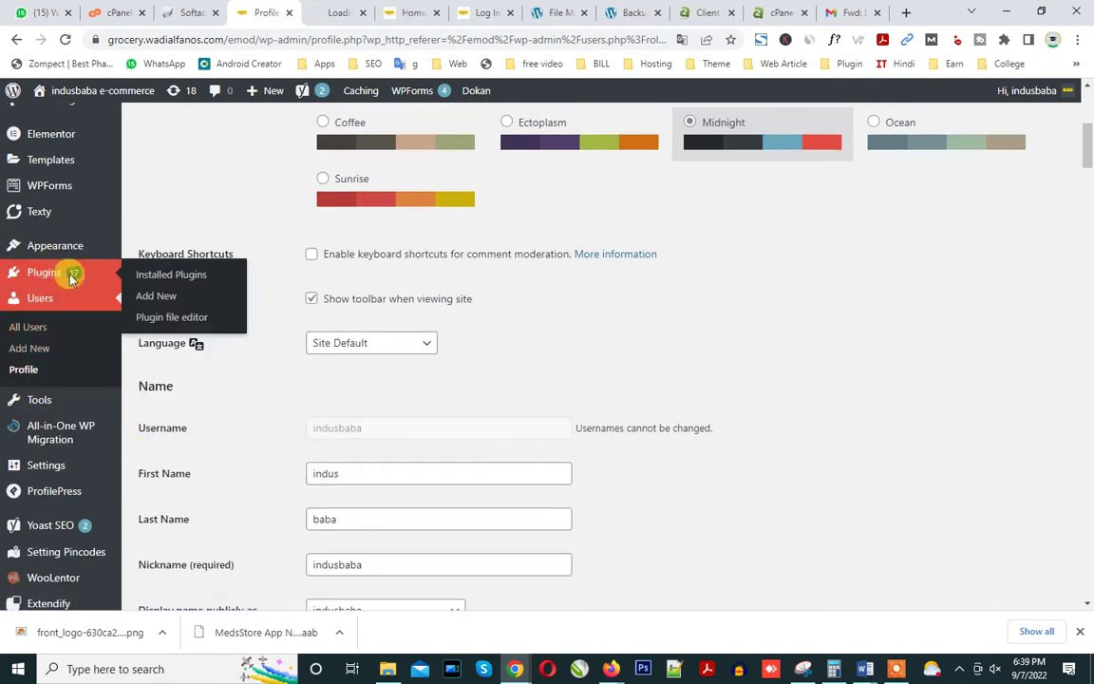
pyautogui.hotkey('ctrl', 'Tab')
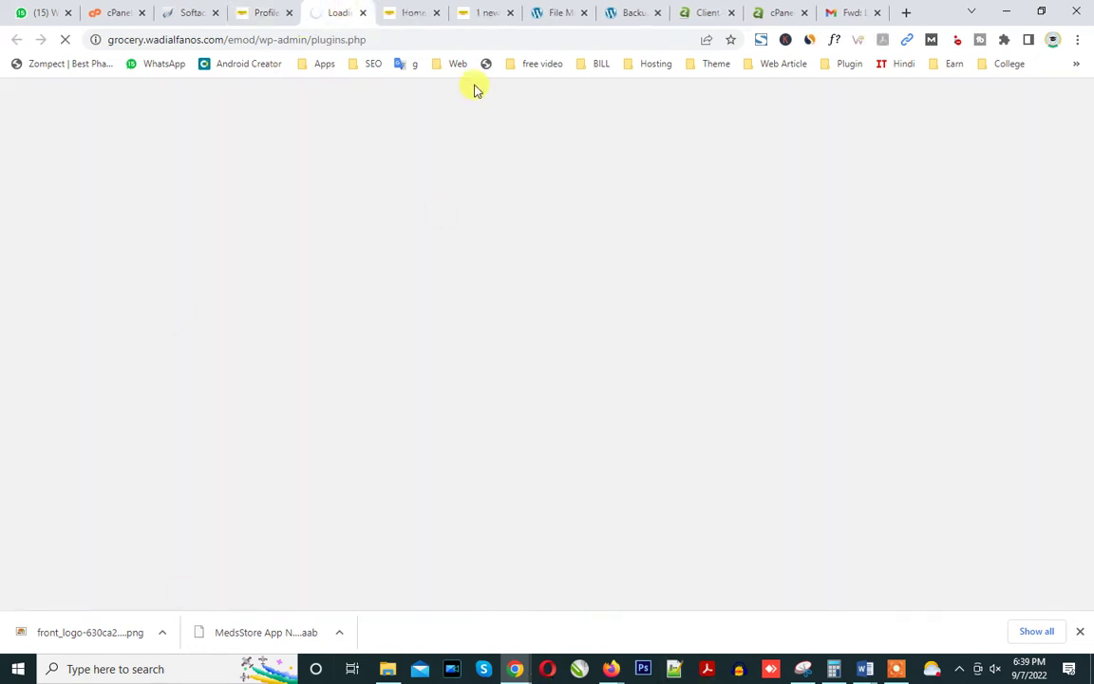
# Autofill the saved username on the site's sign-in page.
pyautogui.click(480, 12)
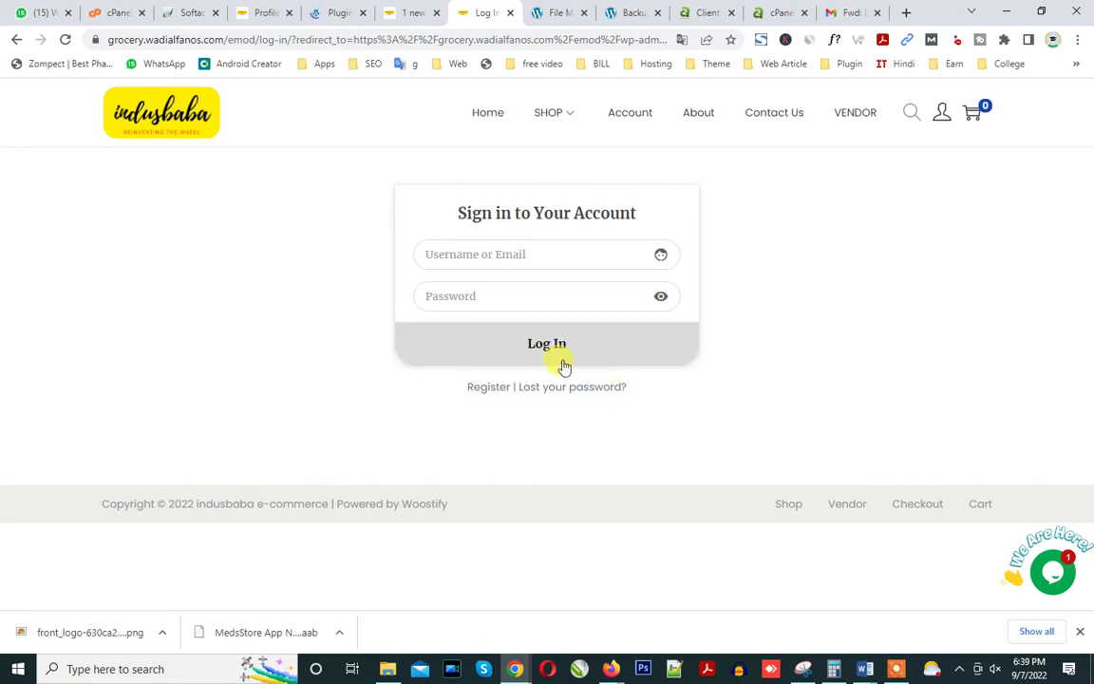
pyautogui.click(501, 252)
pyautogui.click(498, 295)
pyautogui.click(399, 12)
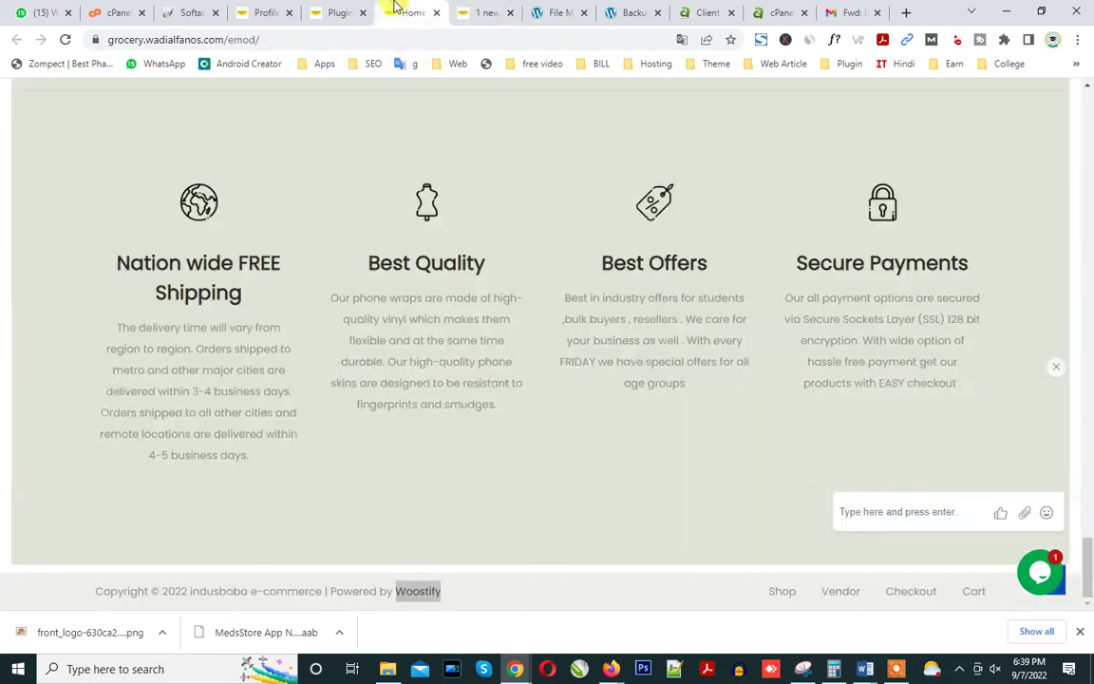
# Scroll through the Plugins page.
pyautogui.click(334, 12)
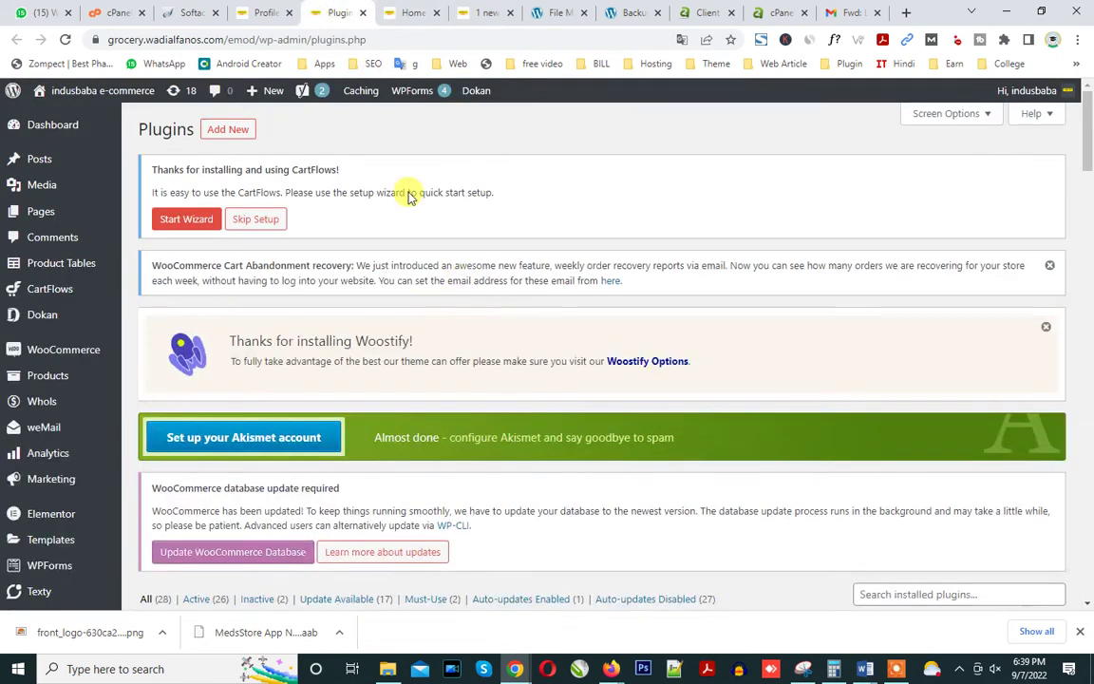
pyautogui.scroll(-3, 452, 410)
pyautogui.scroll(-1, 456, 421)
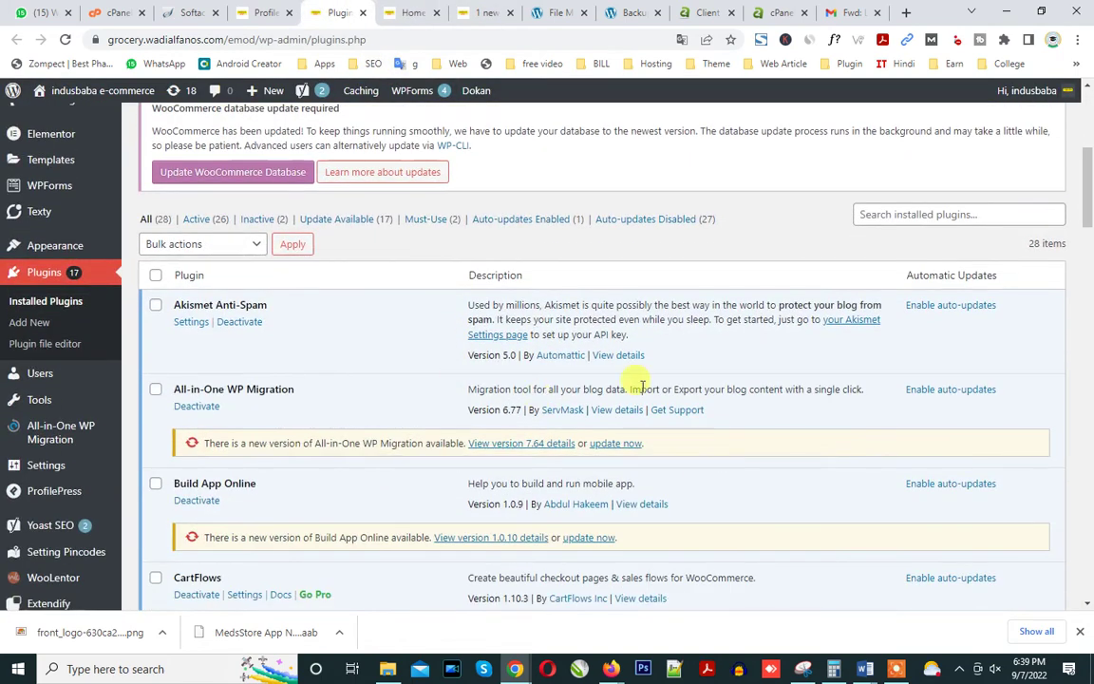
pyautogui.scroll(1, 1086, 180)
pyautogui.scroll(3, 1085, 181)
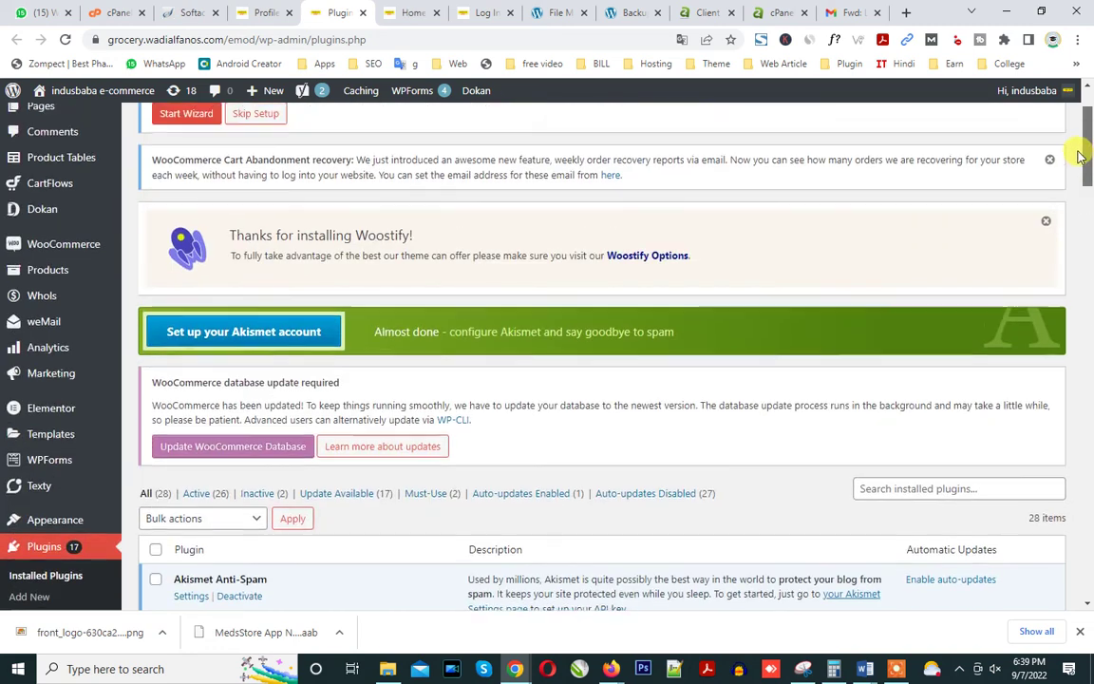
pyautogui.scroll(1, 243, 188)
# Search Add New plugins for 'search' and install the Search & Replace plugin.
pyautogui.click(228, 131)
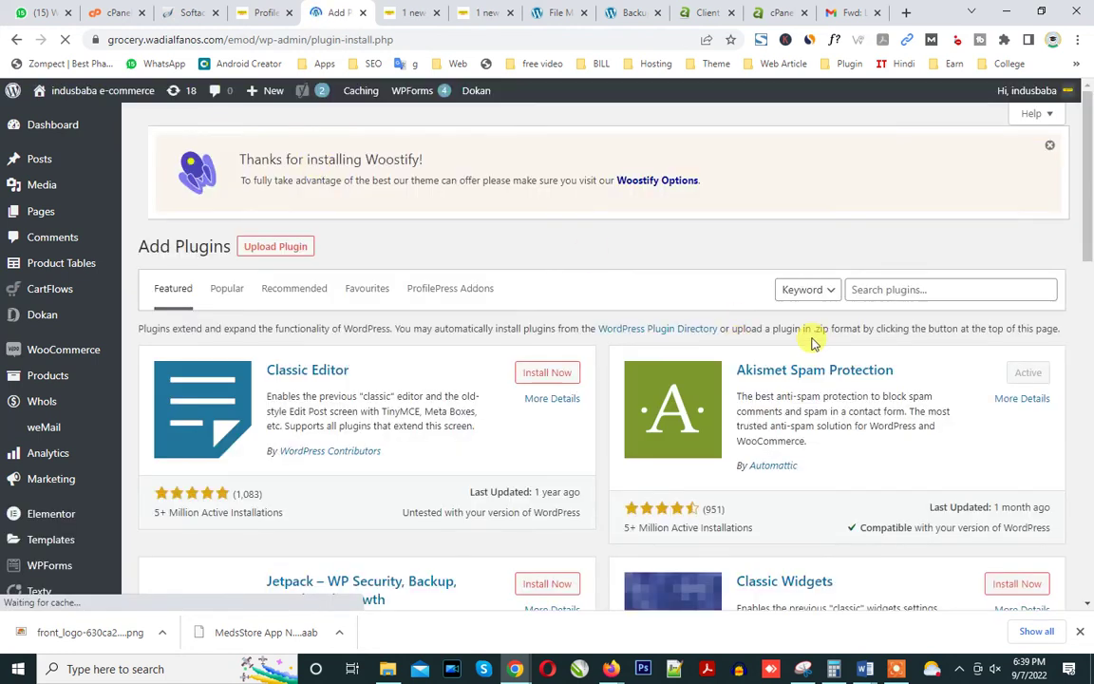
pyautogui.click(883, 285)
pyautogui.write('se')
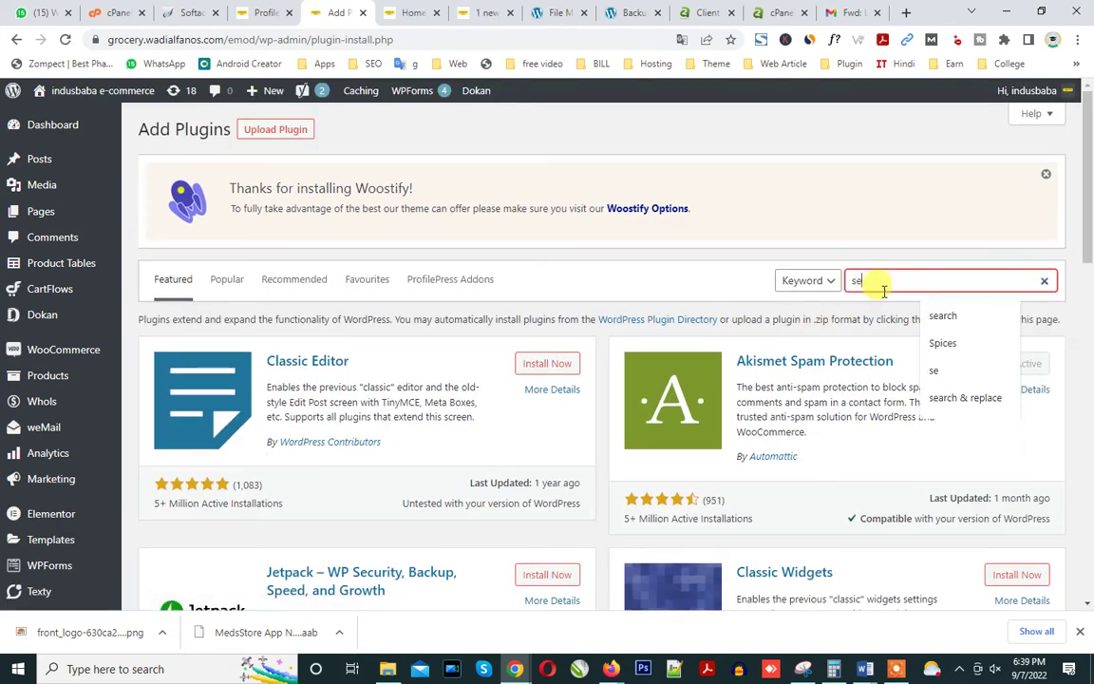
pyautogui.write('arch & Replace')
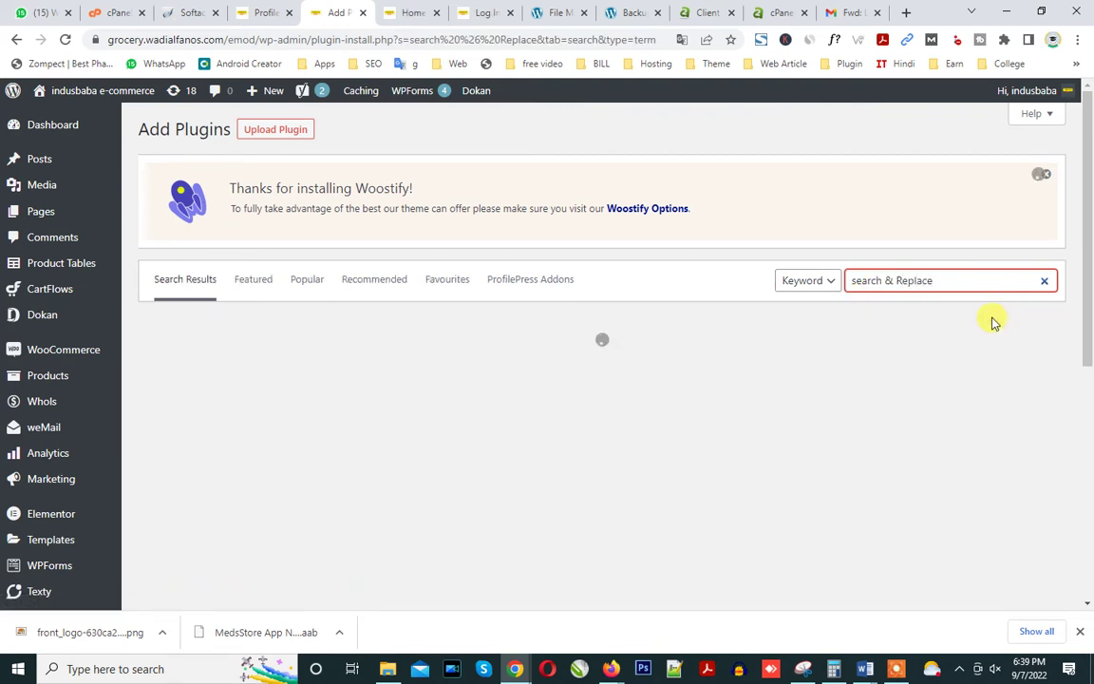
pyautogui.scroll(-5, 532, 378)
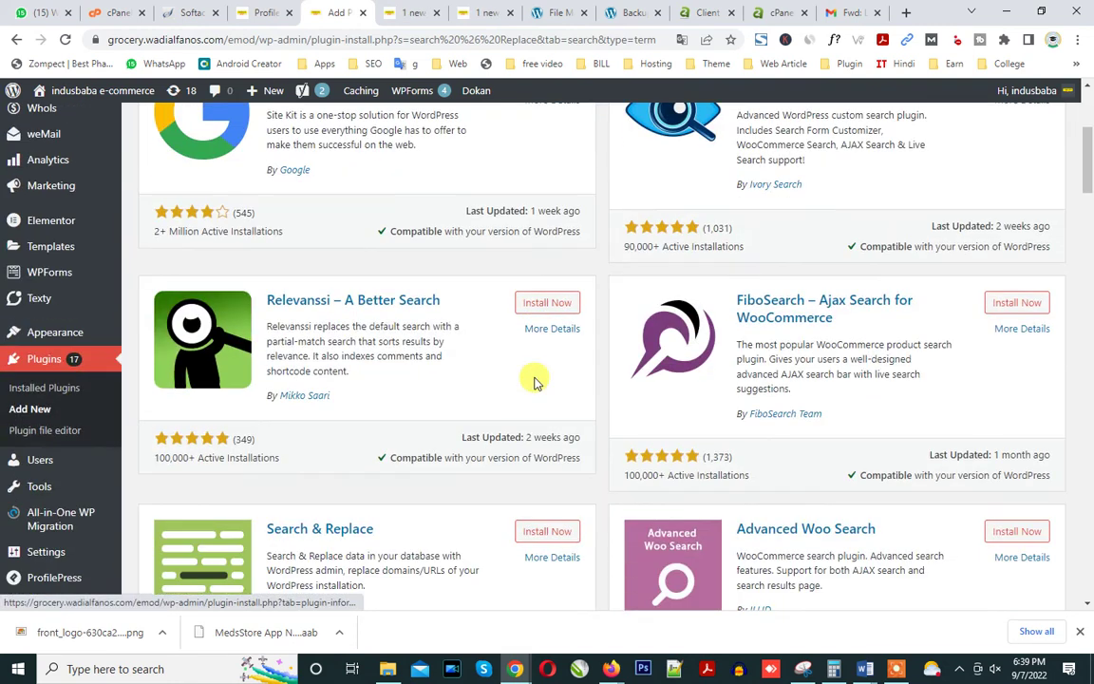
pyautogui.click(535, 452)
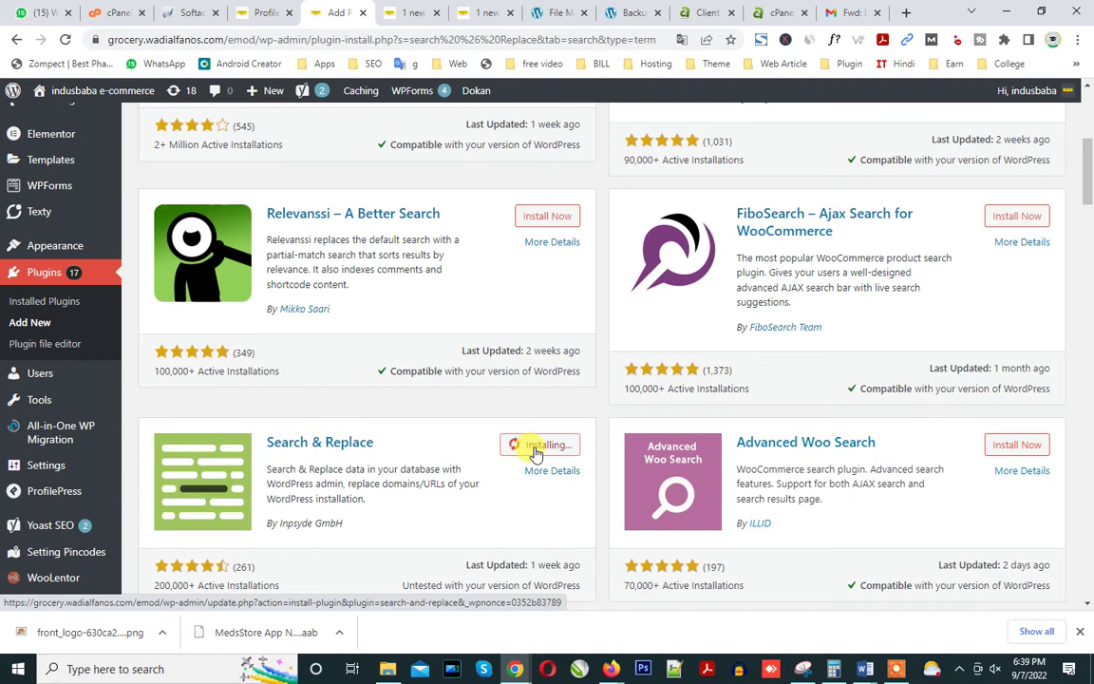
# On the storefront home tab, copy the 'Featured Products' heading and highlight the word 'Featured'.
pyautogui.hotkey('ctrl', 'Tab')
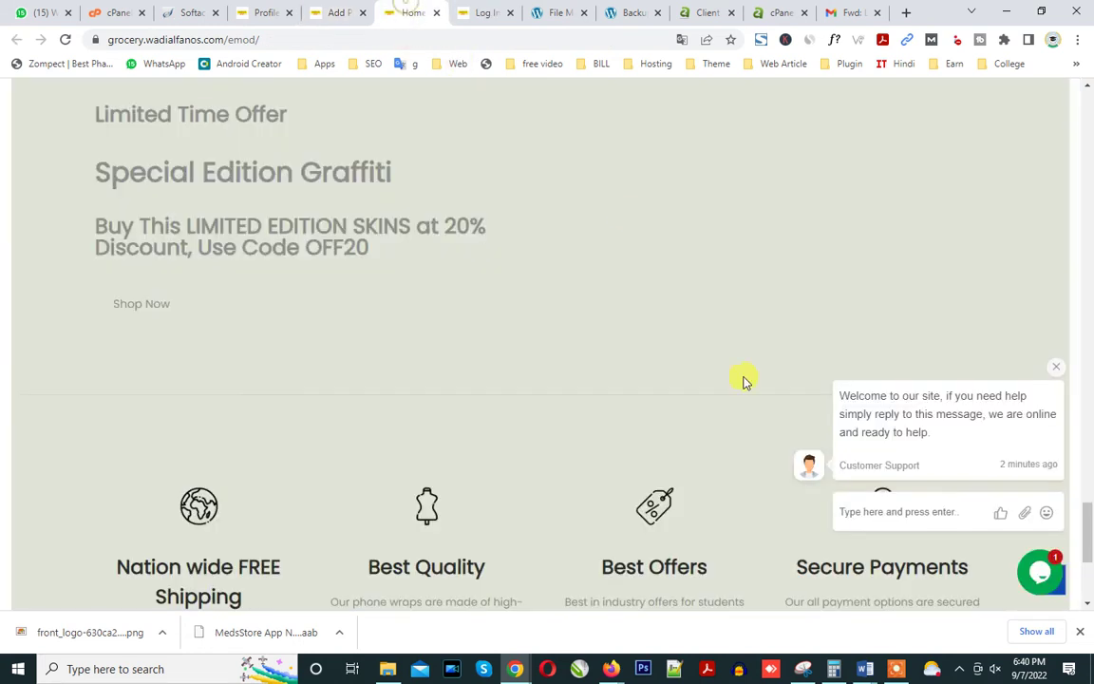
pyautogui.scroll(15, 639, 454)
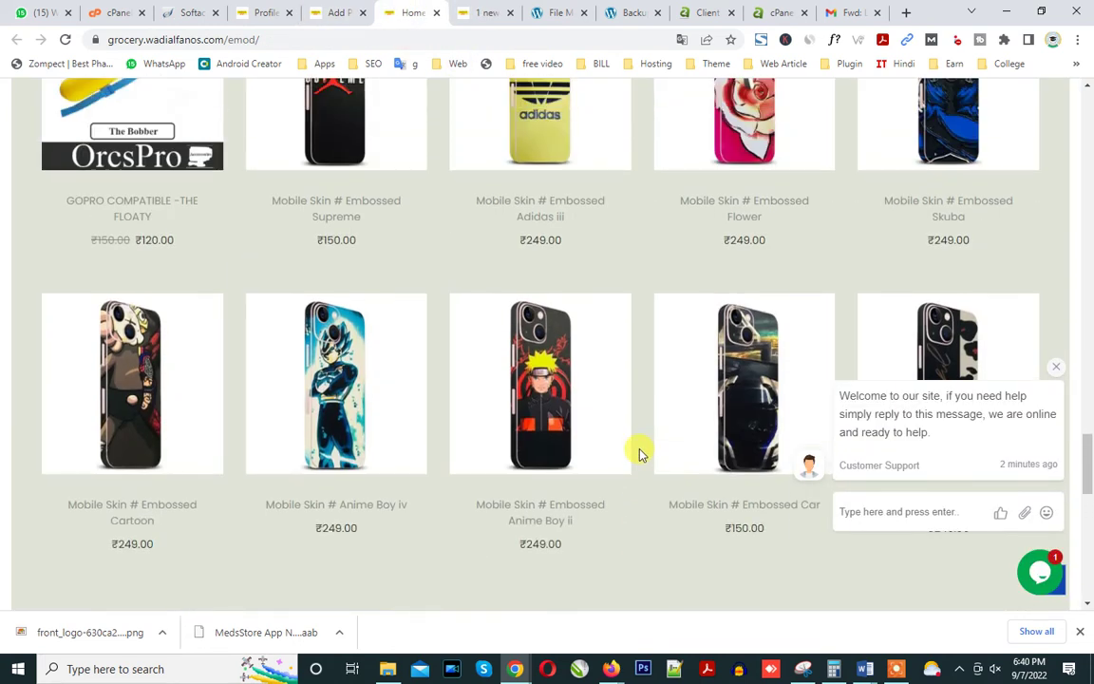
pyautogui.scroll(3, 459, 275)
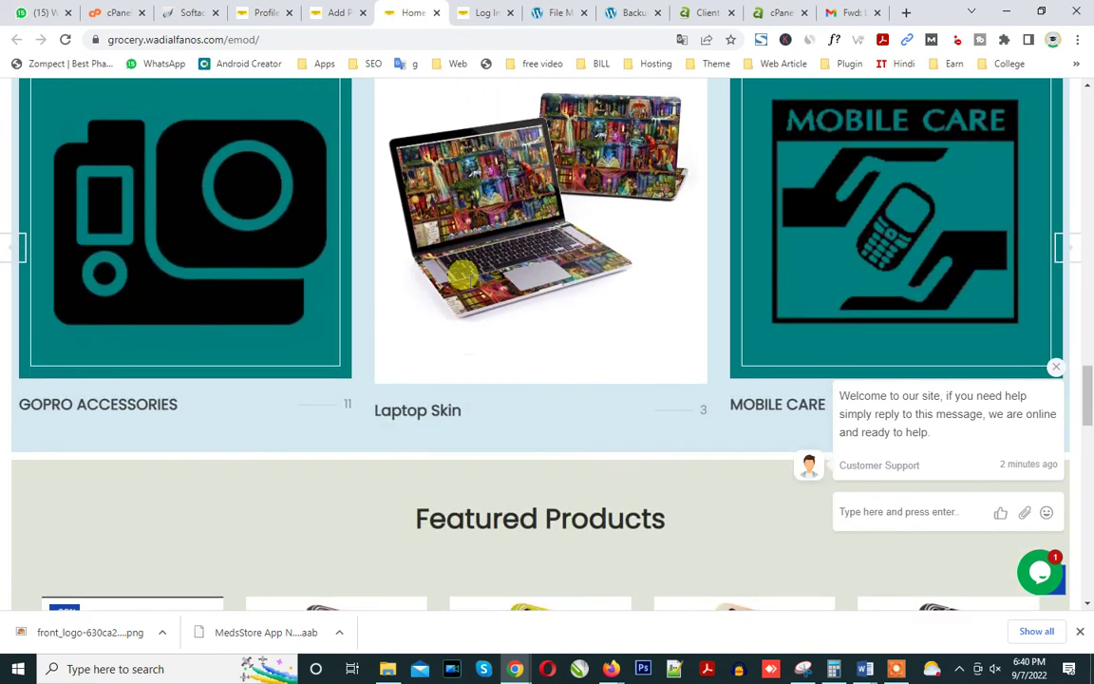
pyautogui.scroll(-3, 465, 418)
pyautogui.scroll(-1, 466, 418)
pyautogui.moveTo(415, 220); pyautogui.dragTo(670, 233)
pyautogui.rightClick(530, 222)
pyautogui.click(537, 232)
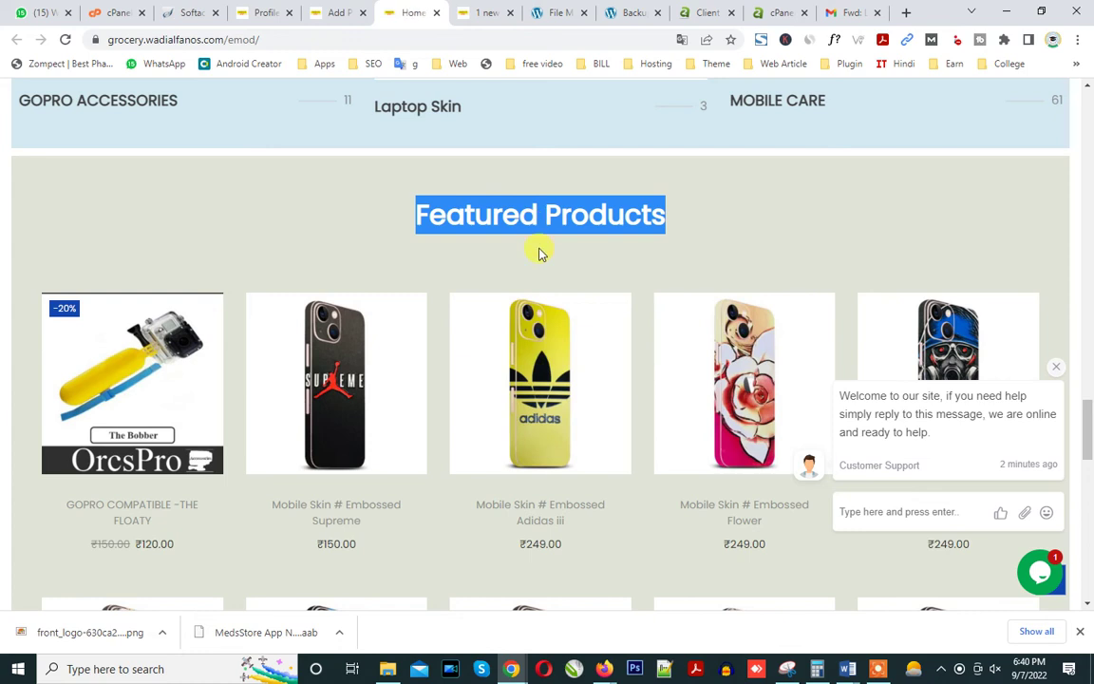
pyautogui.click(541, 228)
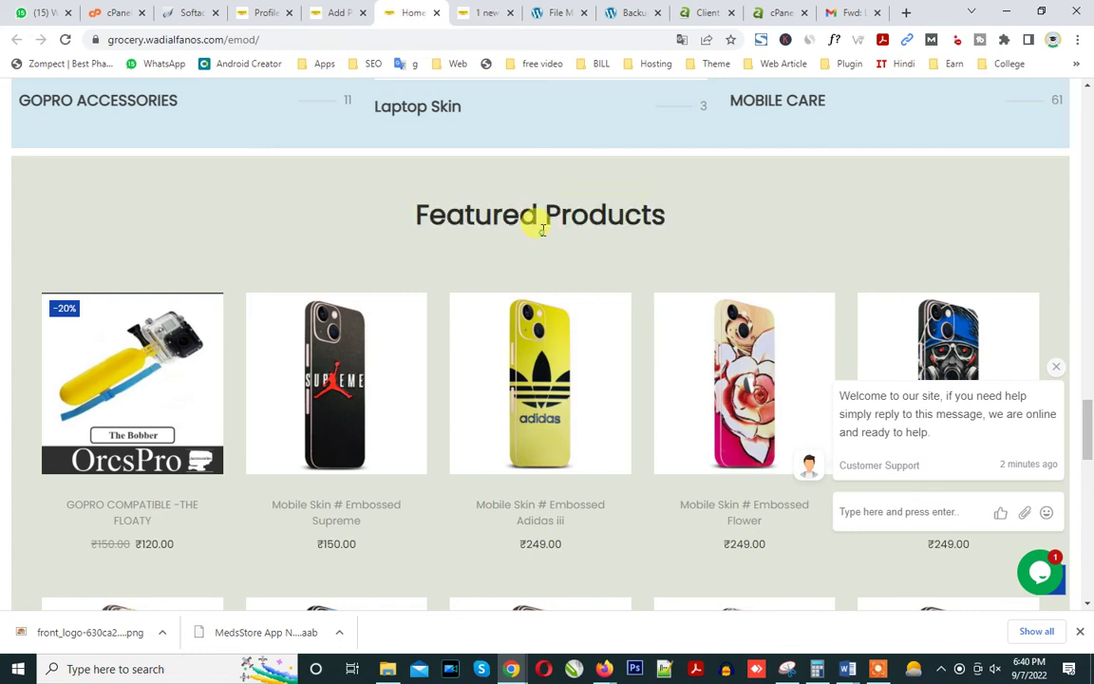
pyautogui.moveTo(528, 209); pyautogui.dragTo(418, 213)
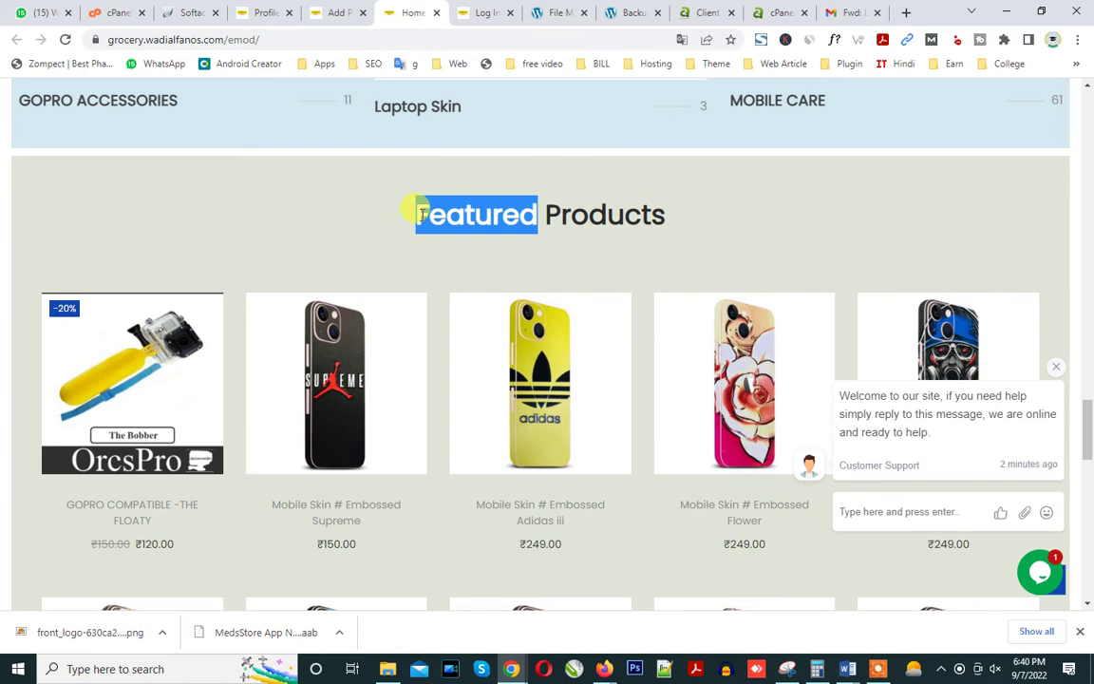
# Activate Search & Replace on the Add Plugins page, then go to Tools > Search & Replace.
pyautogui.click(323, 13)
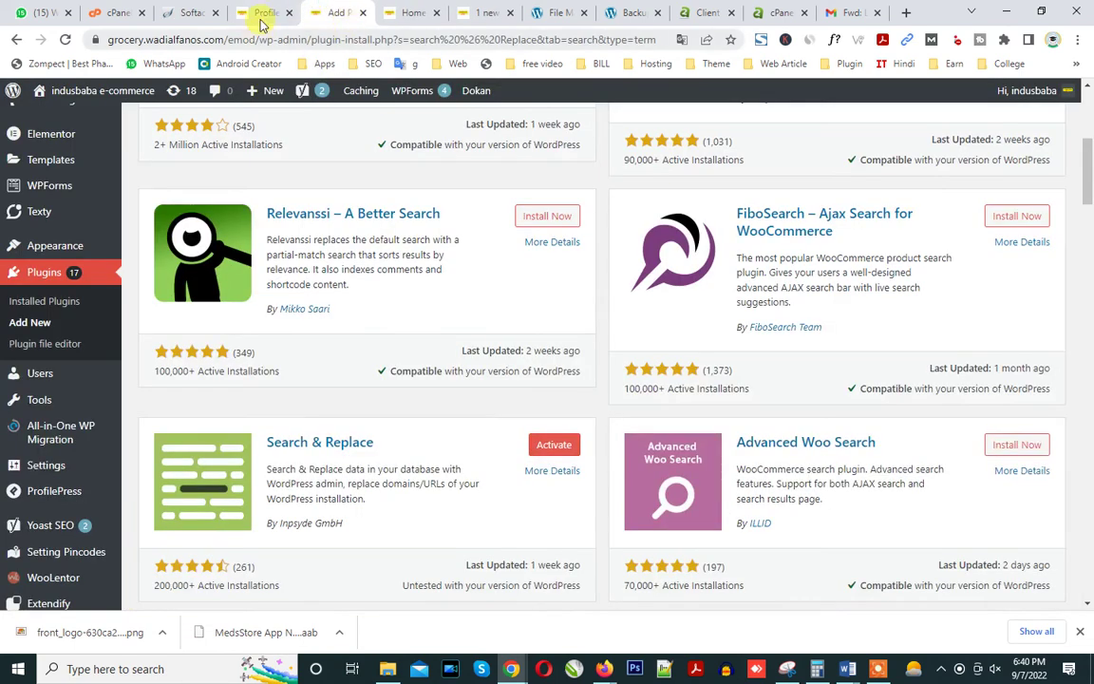
pyautogui.click(550, 447)
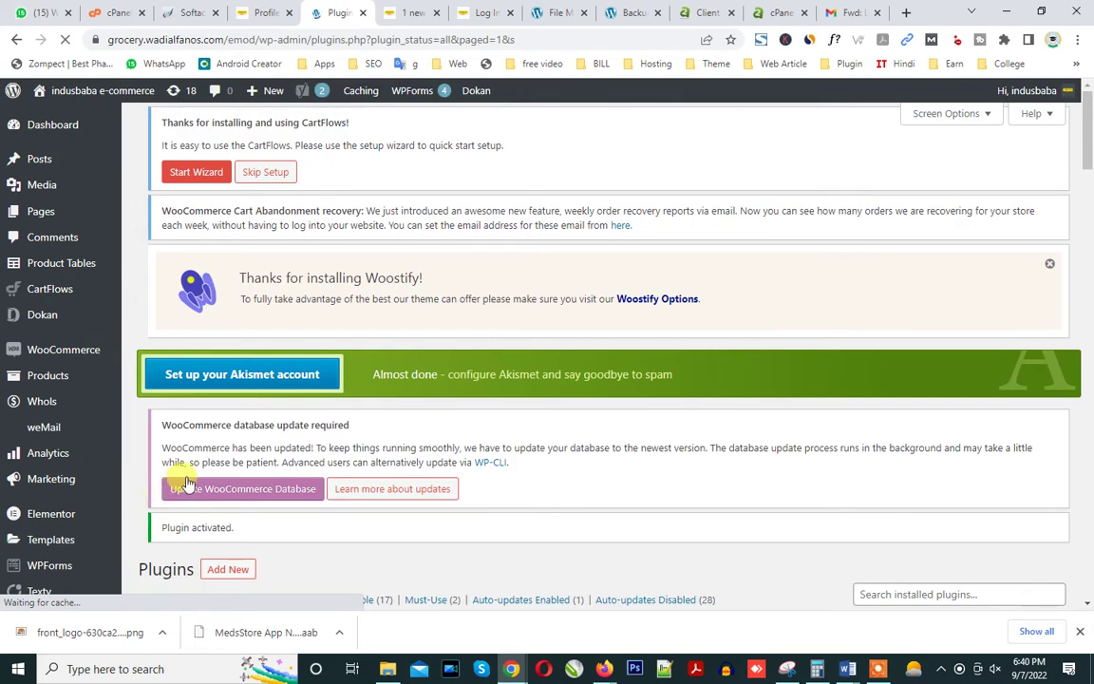
pyautogui.scroll(-3, 187, 484)
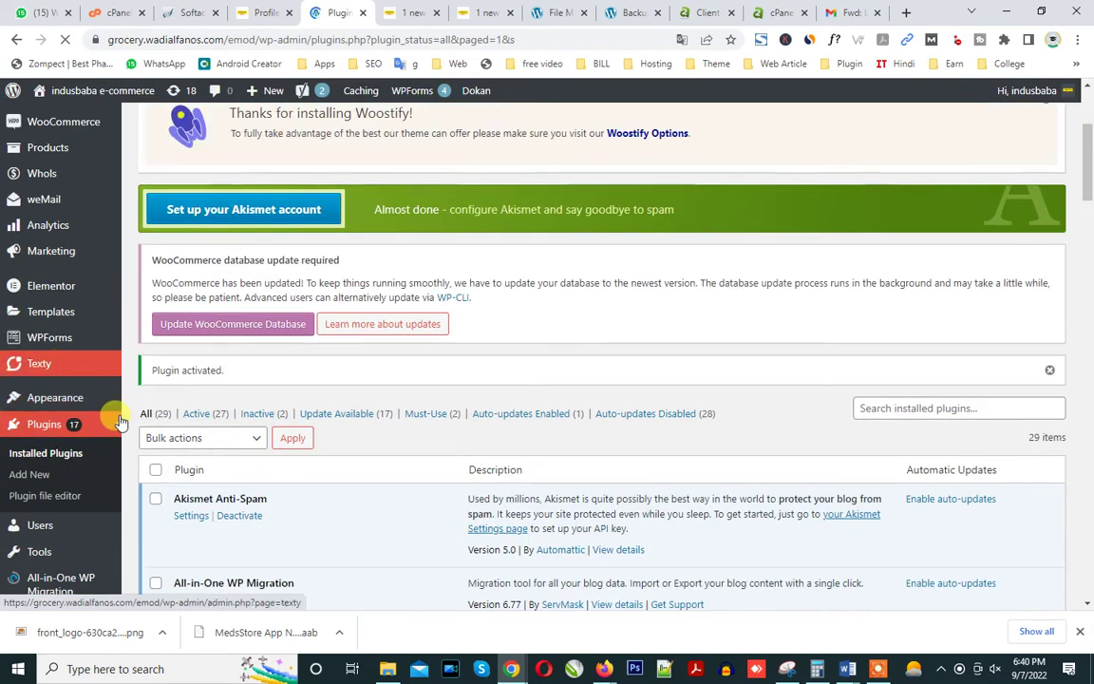
pyautogui.scroll(-1, 95, 484)
pyautogui.moveTo(74, 543)
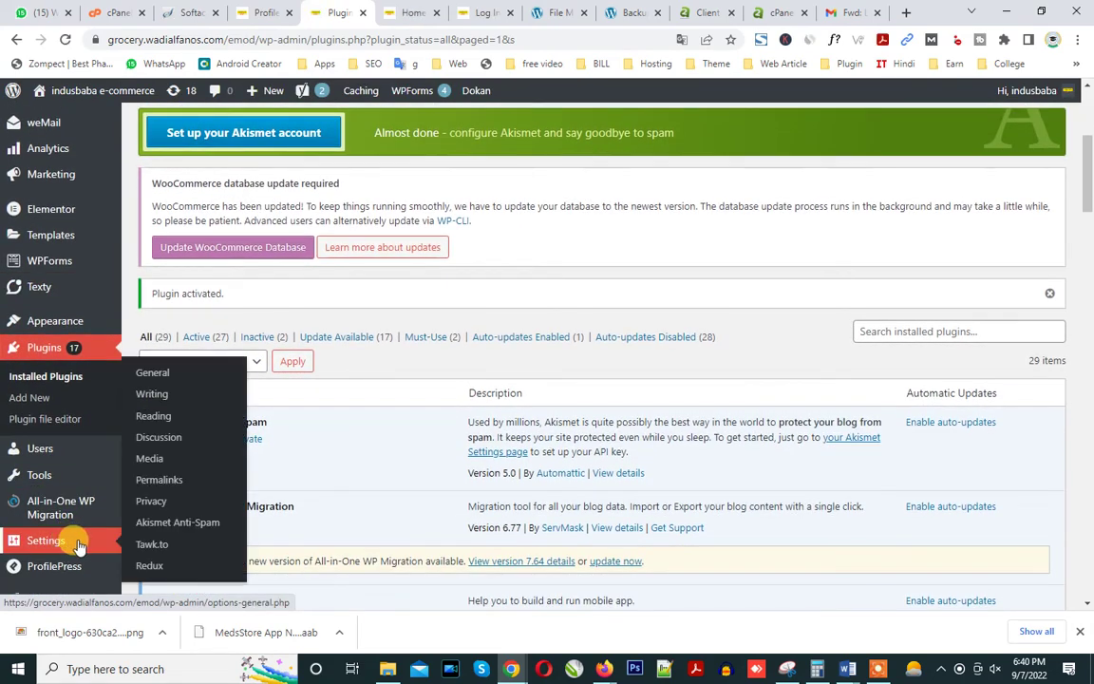
pyautogui.scroll(-2, 76, 536)
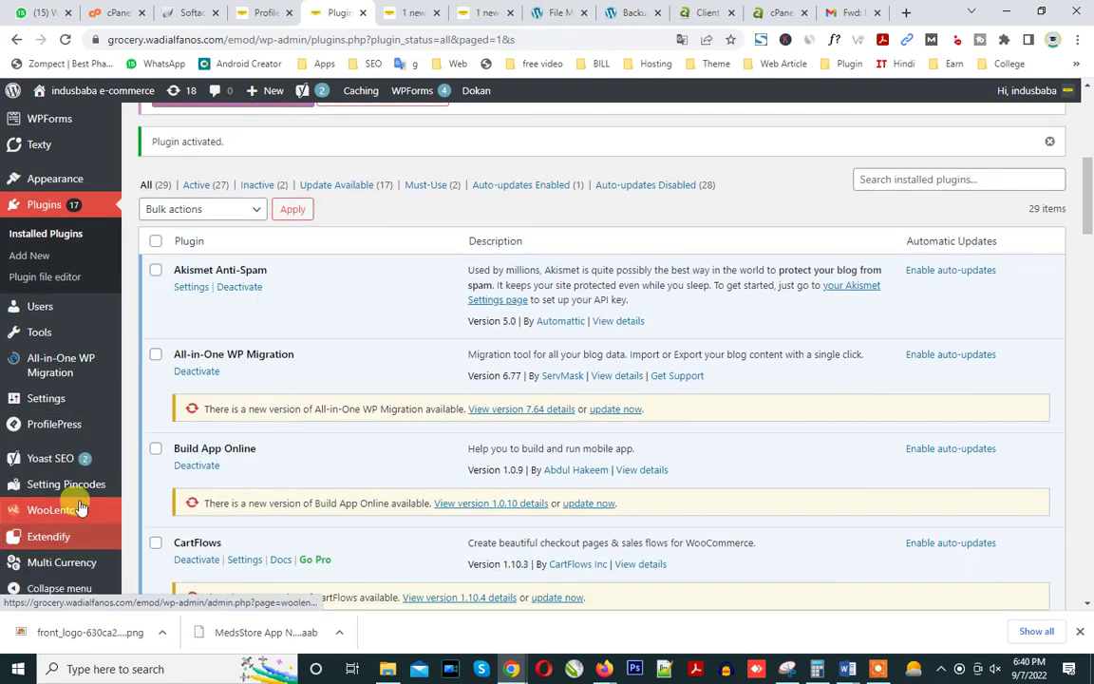
pyautogui.scroll(-3, 75, 504)
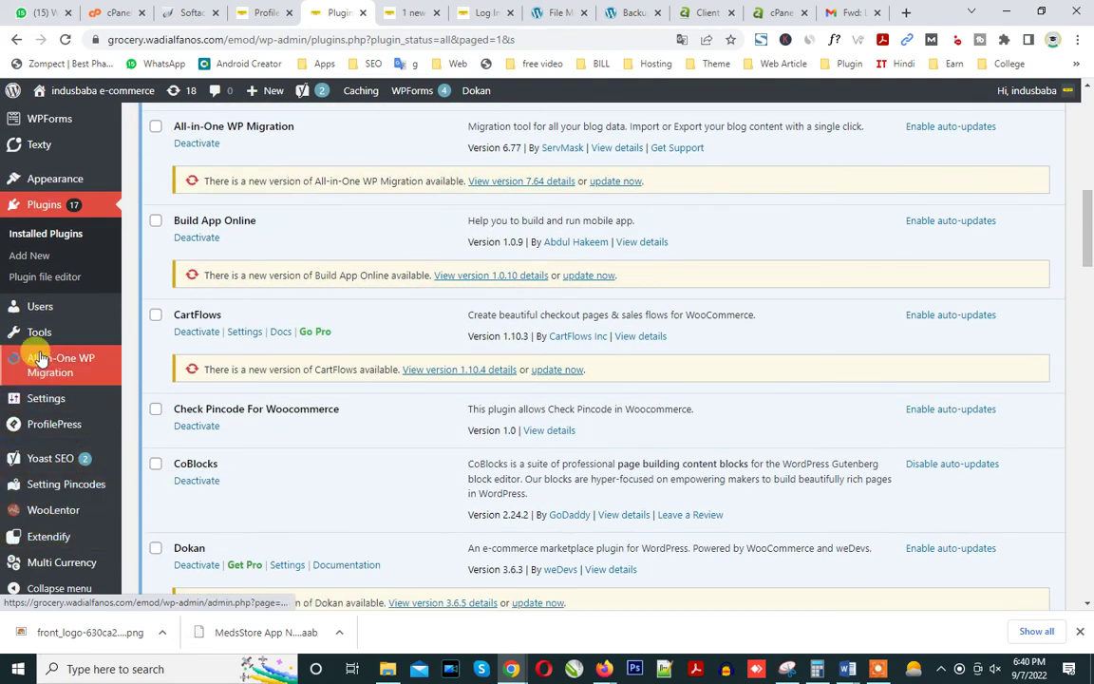
pyautogui.moveTo(36, 332)
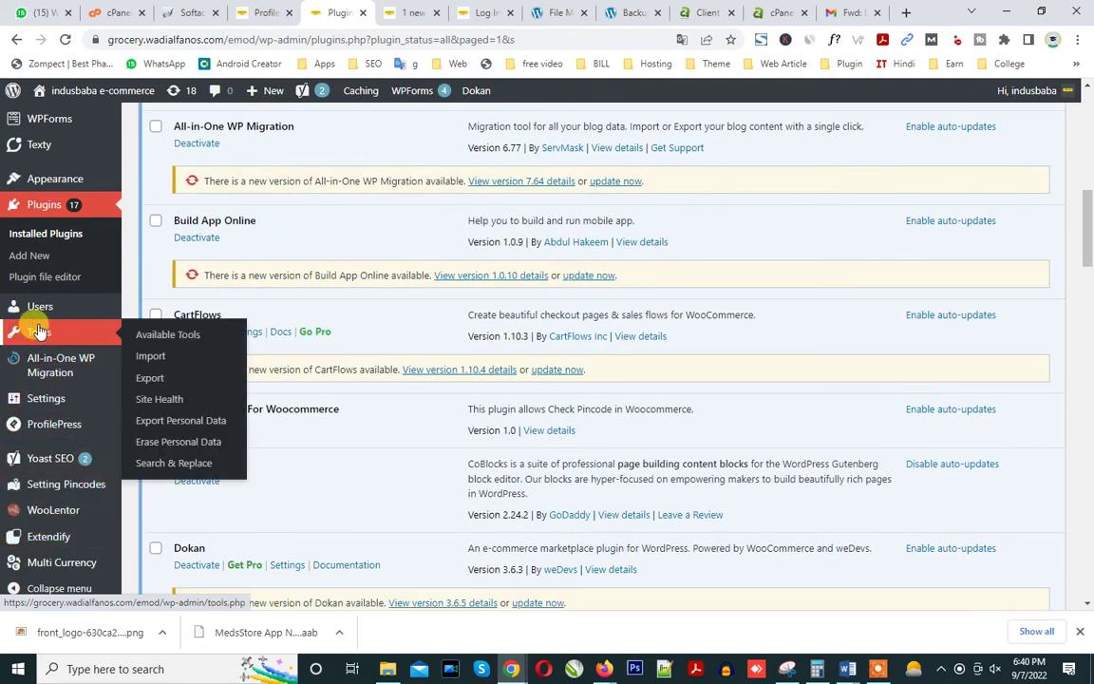
pyautogui.click(166, 469)
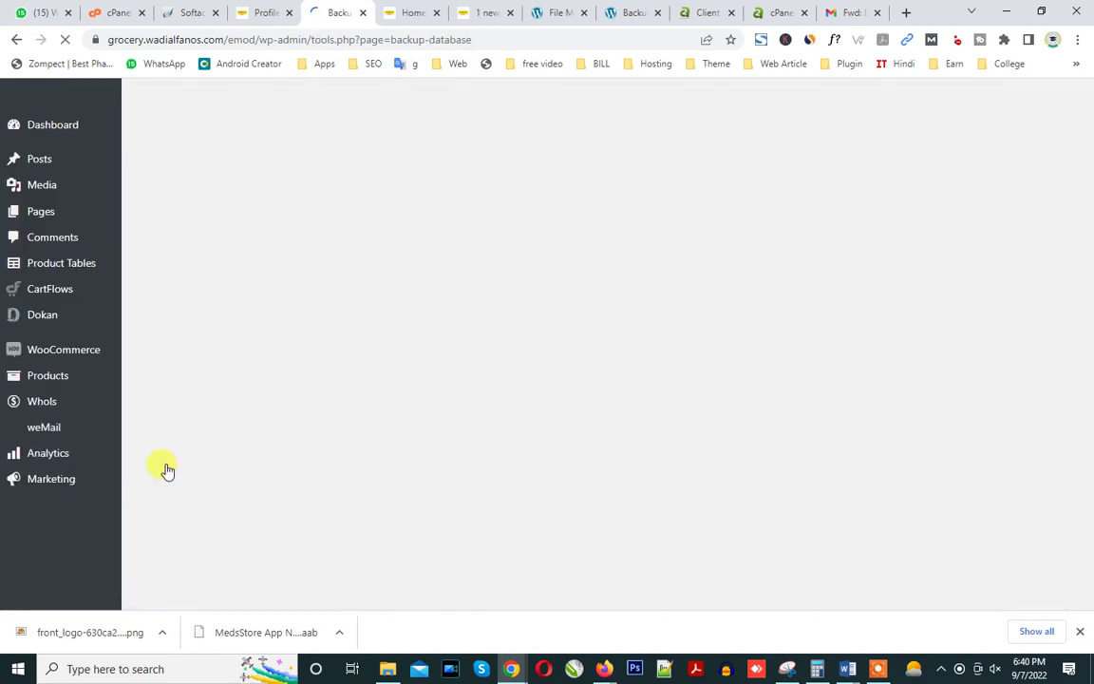
# Search for 'Featured' and set the replacement word to 'Recent'.
pyautogui.click(296, 287)
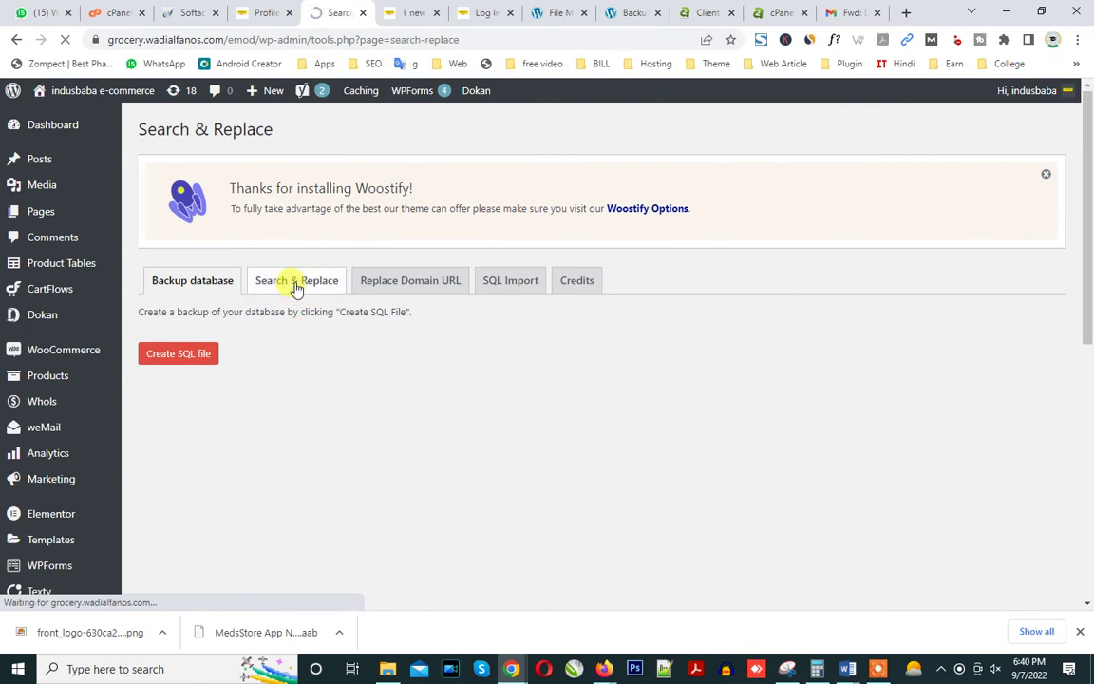
pyautogui.click(330, 316)
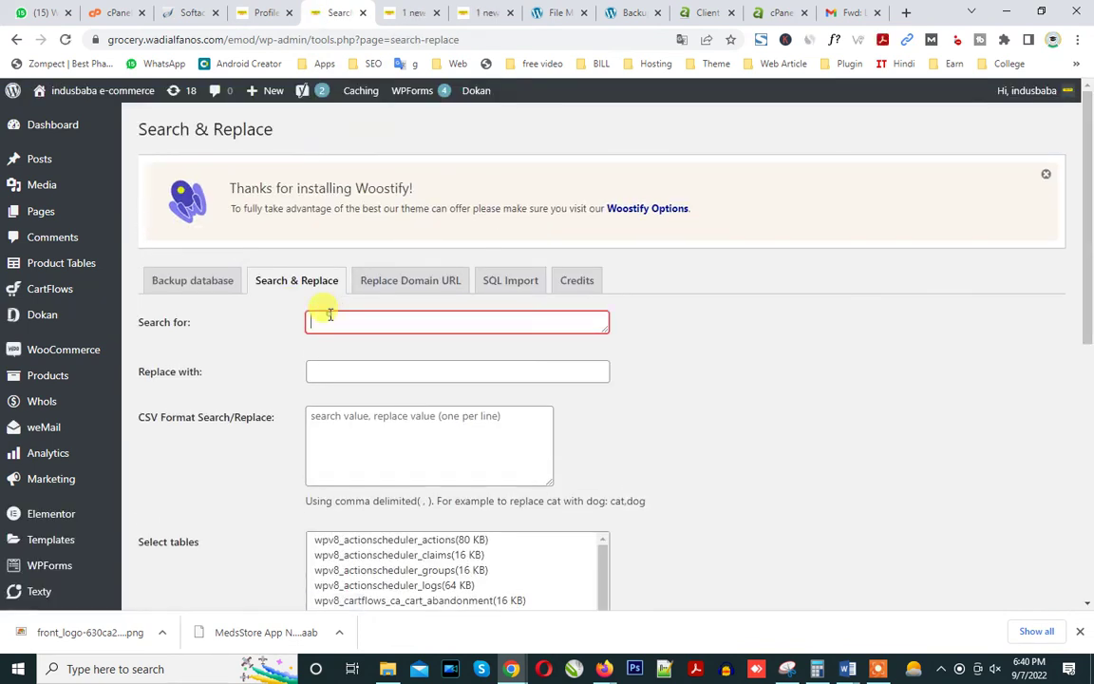
pyautogui.moveTo(359, 321); pyautogui.dragTo(228, 329)
pyautogui.click(339, 374)
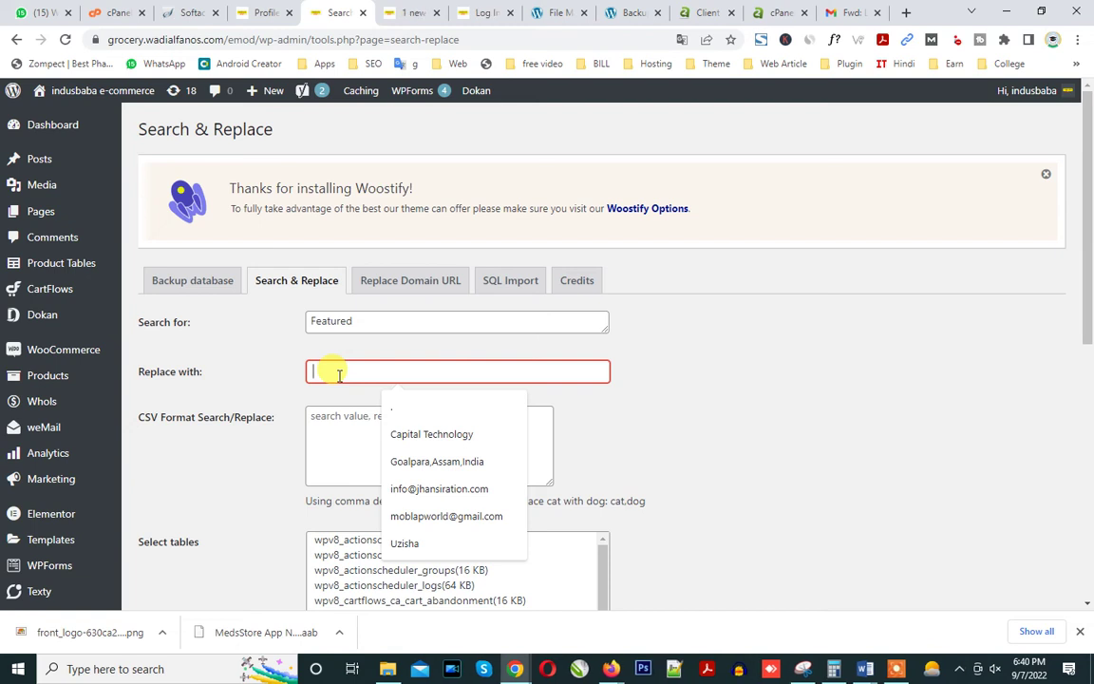
pyautogui.write('Recent')
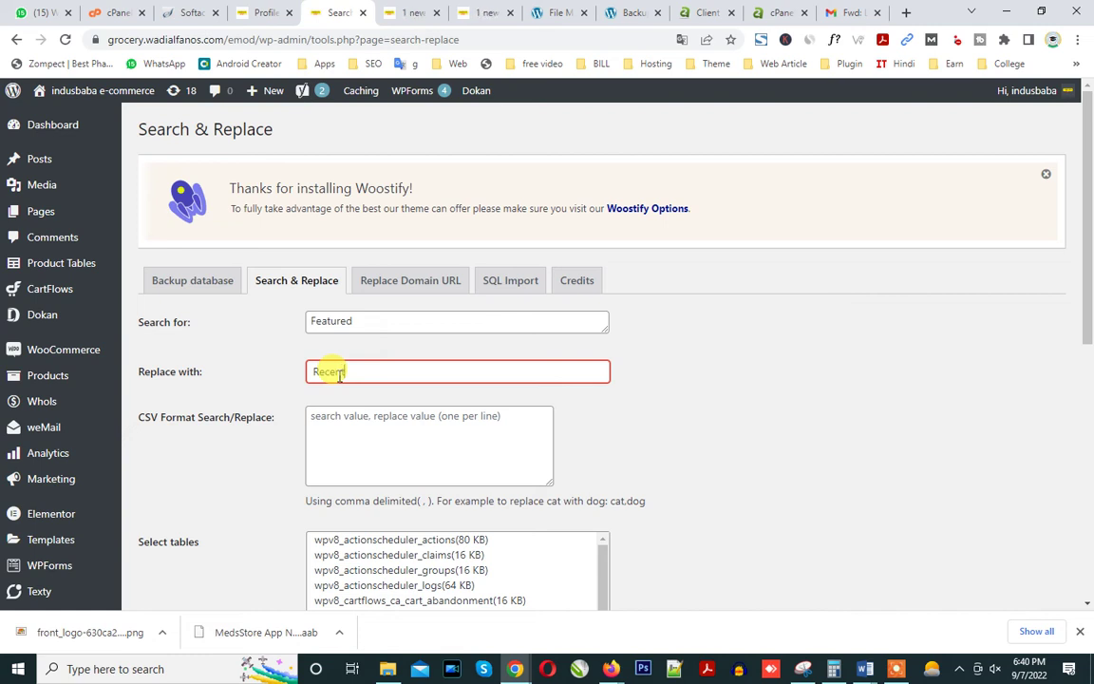
# Select all tables, disable dry run, save changes to the database, and run the replace.
pyautogui.moveTo(1087, 314); pyautogui.dragTo(1089, 512)
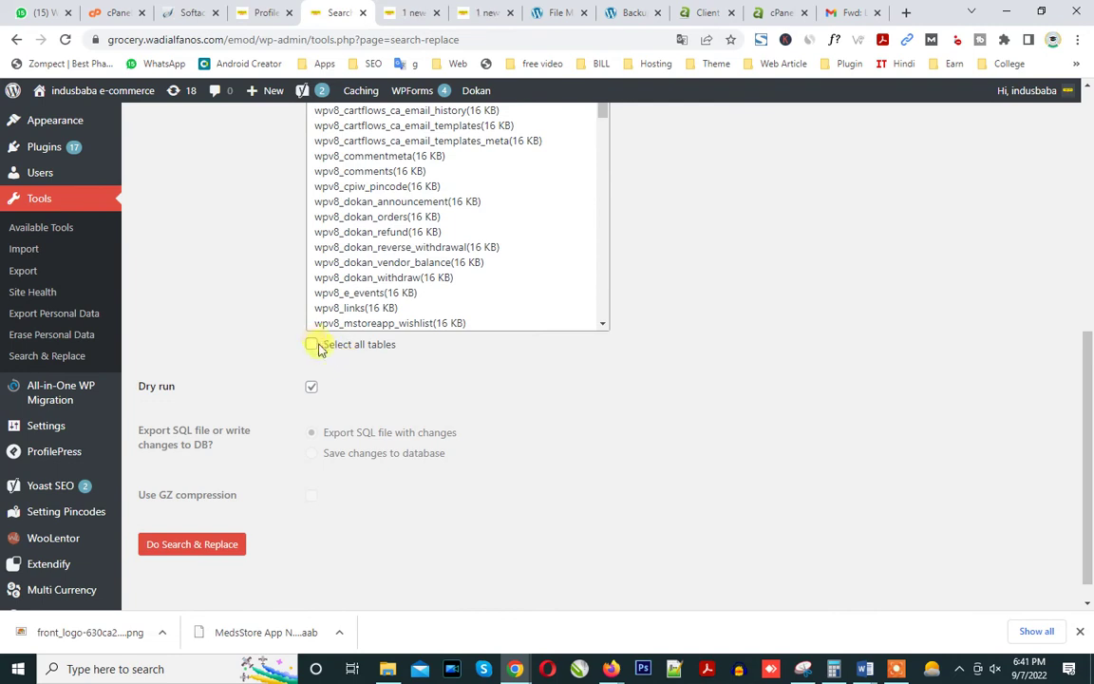
pyautogui.click(312, 344)
pyautogui.click(311, 386)
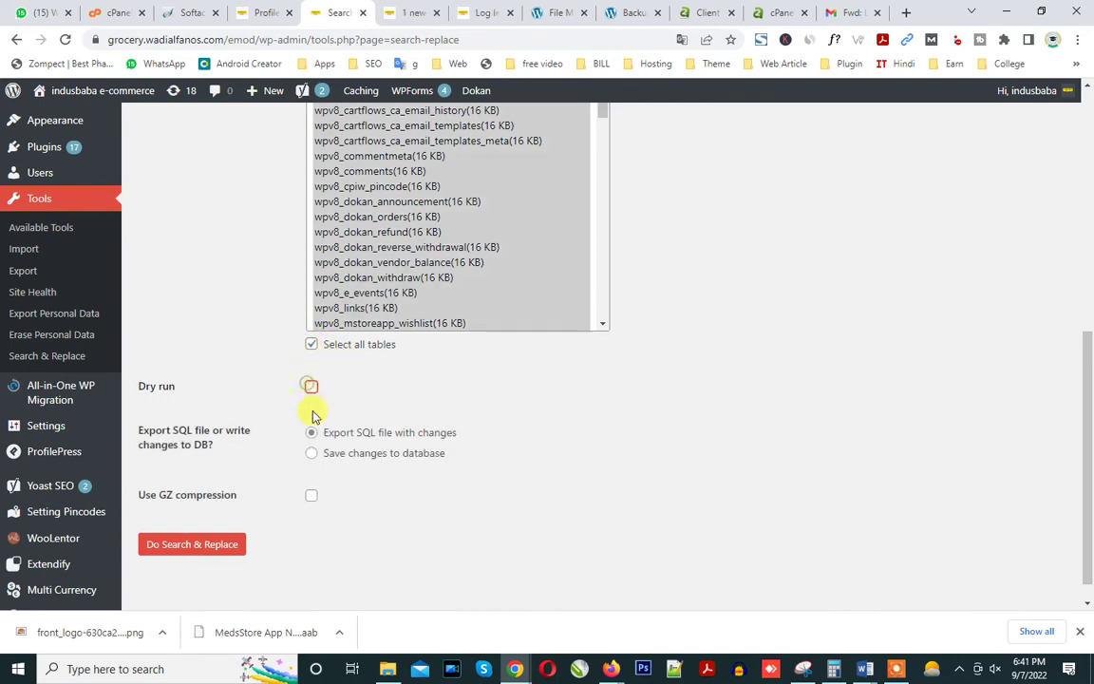
pyautogui.click(311, 454)
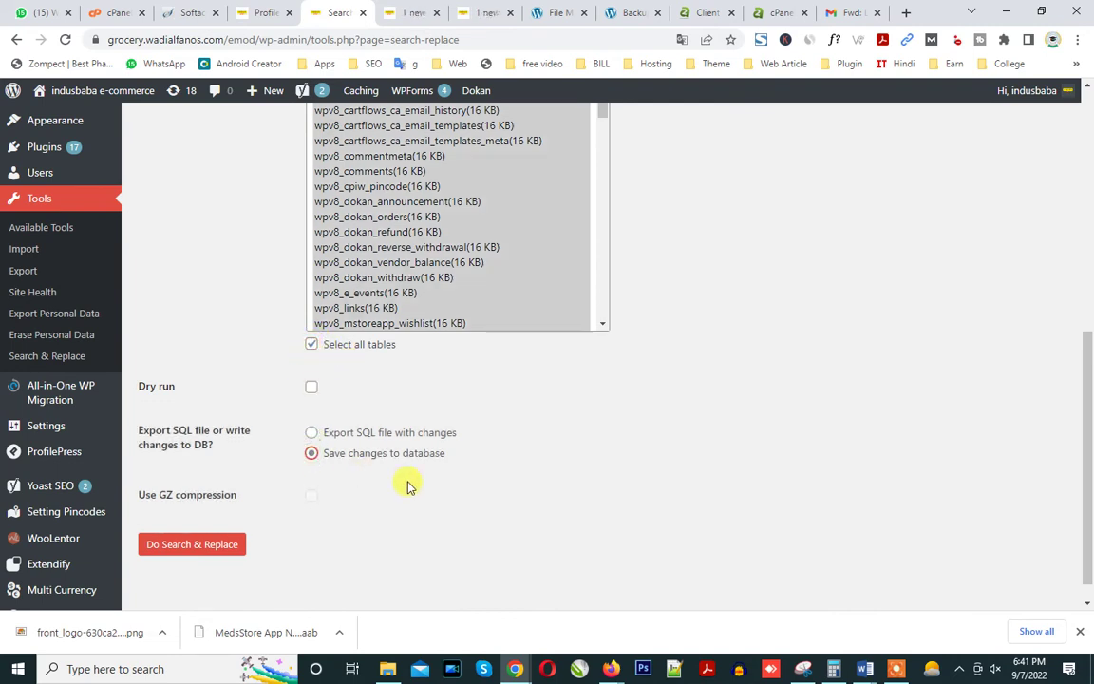
pyautogui.click(200, 555)
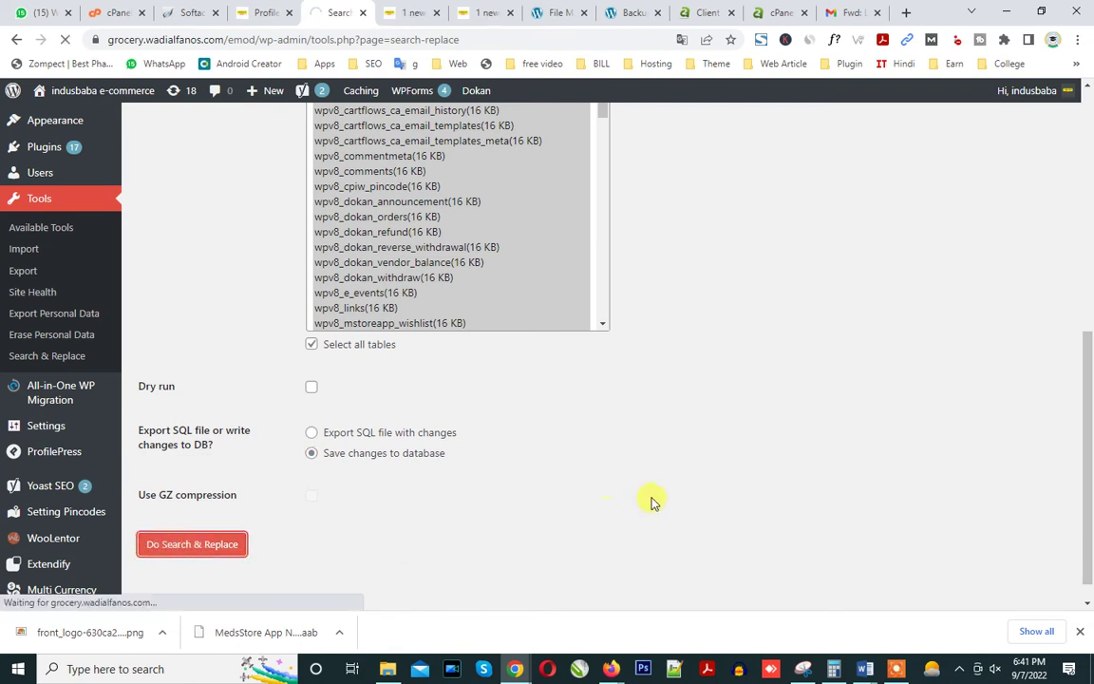
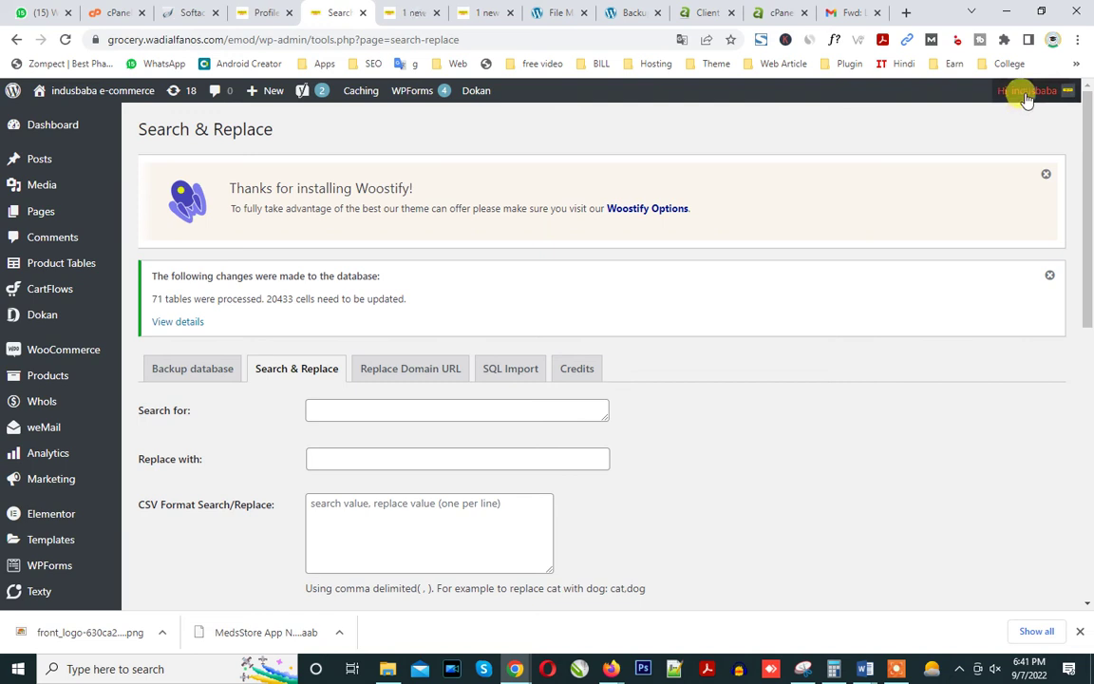
# Select the old site name in the WhatsApp login message, then return to the storefront.
pyautogui.moveTo(1026, 99)
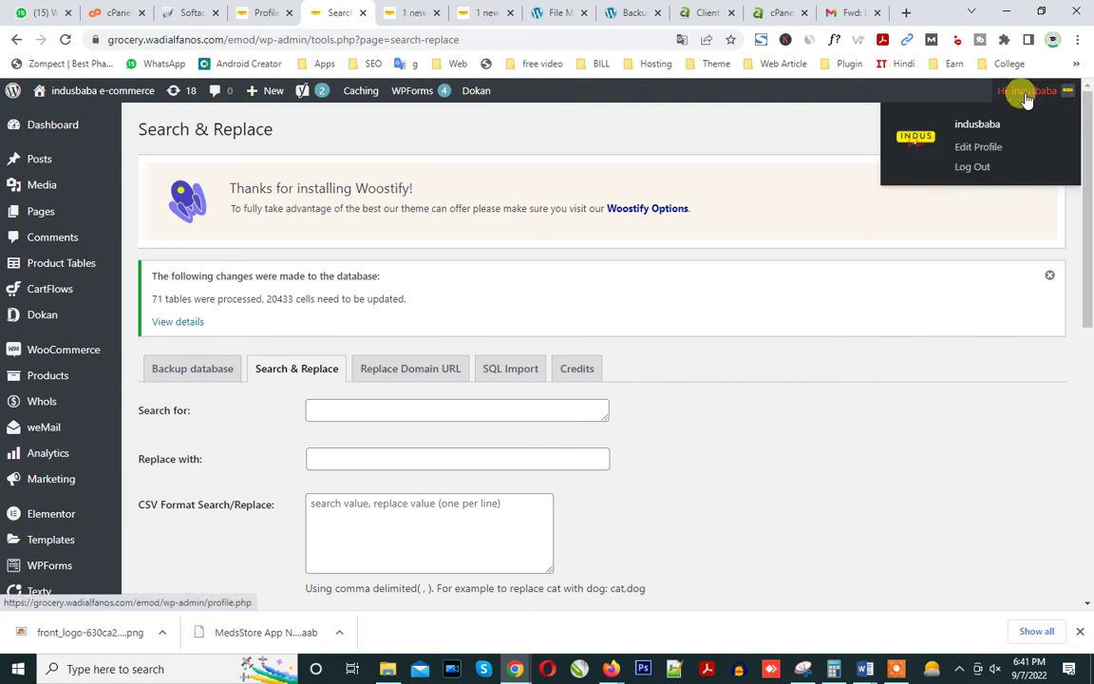
pyautogui.click(43, 11)
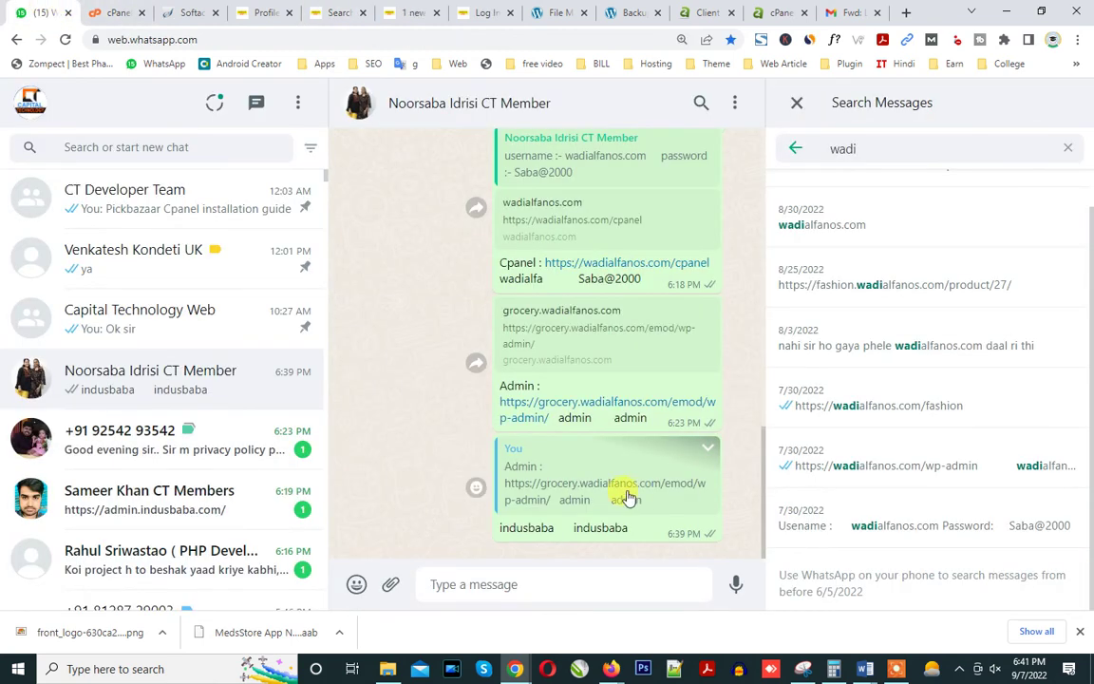
pyautogui.moveTo(553, 533); pyautogui.dragTo(462, 532)
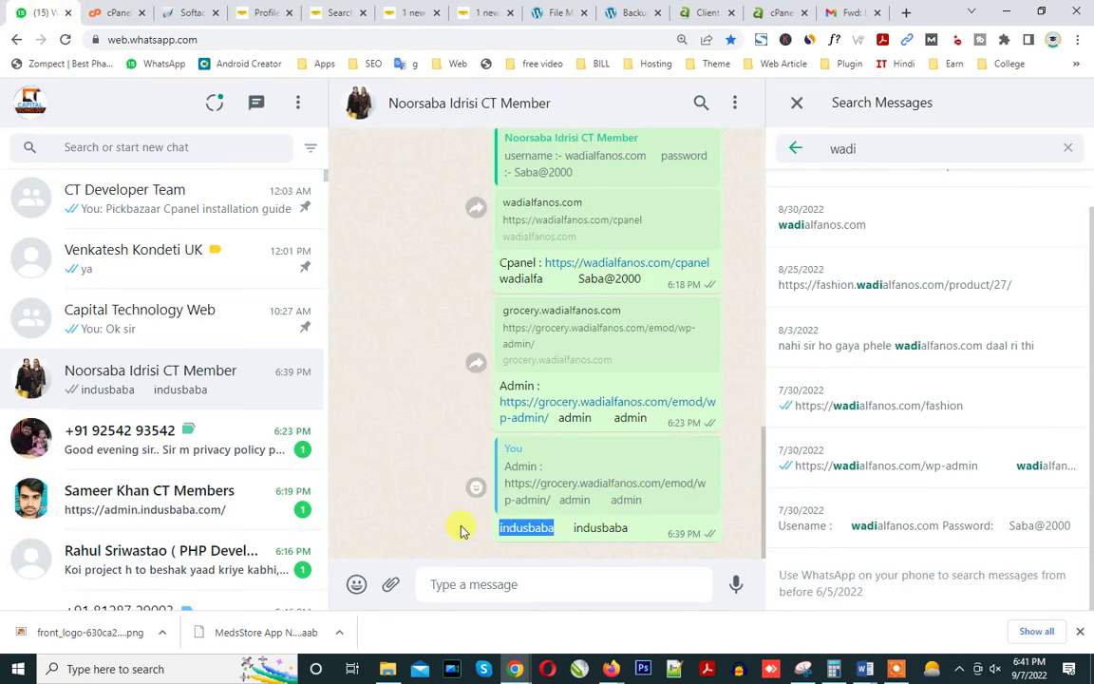
pyautogui.click(410, 12)
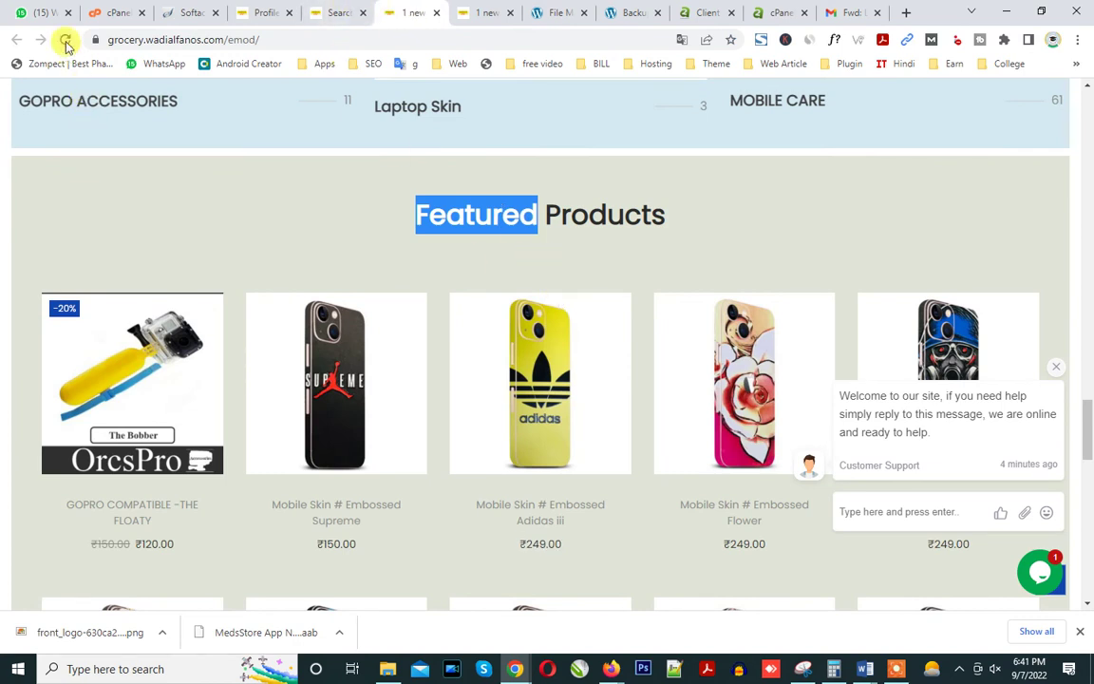
# Reload and review the storefront homepage, then enter indusbaba as the Search & Replace search term.
pyautogui.click(65, 39)
pyautogui.moveTo(378, 193)
pyautogui.mouseDown()
pyautogui.moveTo(389, 196)
pyautogui.moveTo(369, 195)
pyautogui.mouseUp()
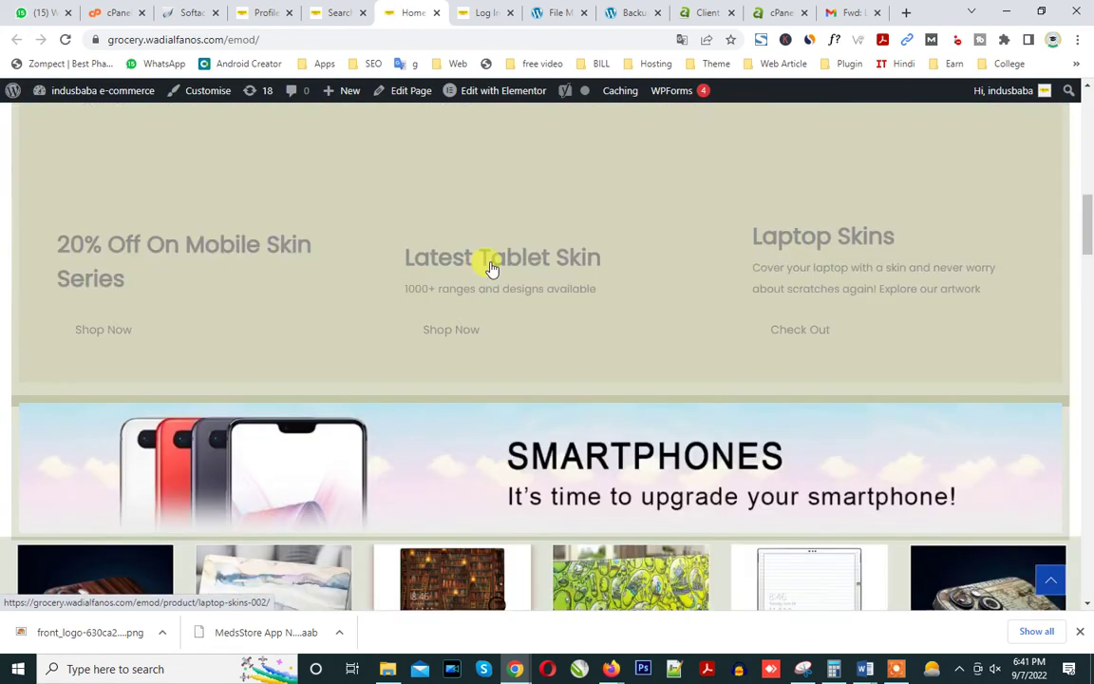
pyautogui.scroll(10, 491, 266)
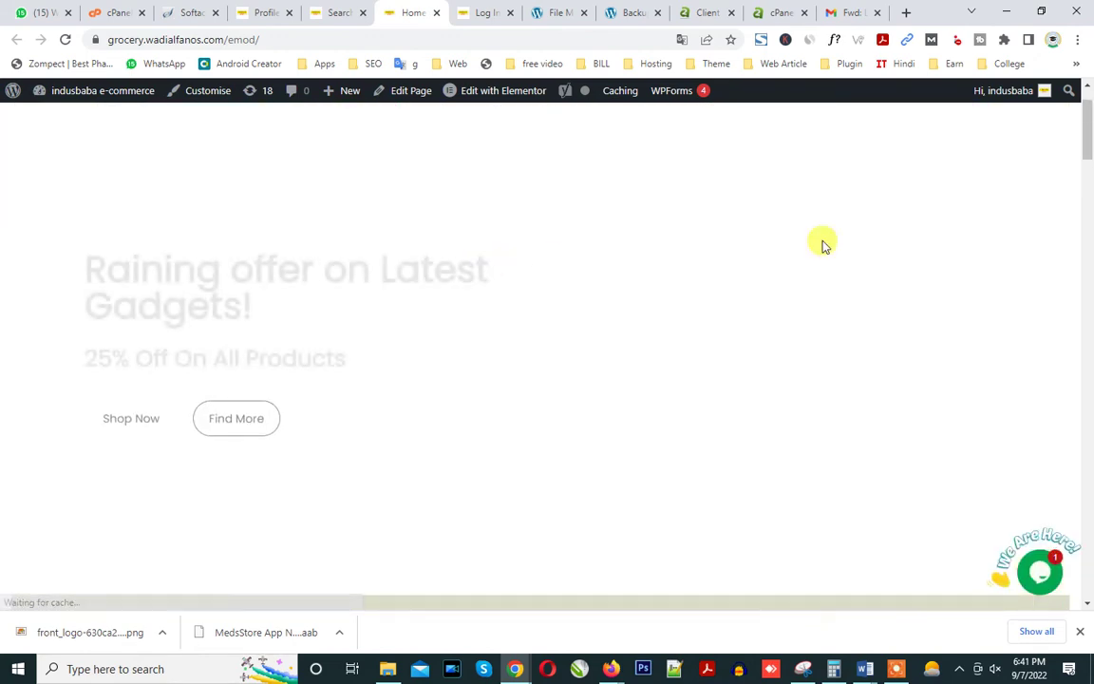
pyautogui.moveTo(1081, 115); pyautogui.dragTo(1092, 391)
pyautogui.moveTo(428, 461); pyautogui.dragTo(655, 459)
pyautogui.scroll(-5, 654, 459)
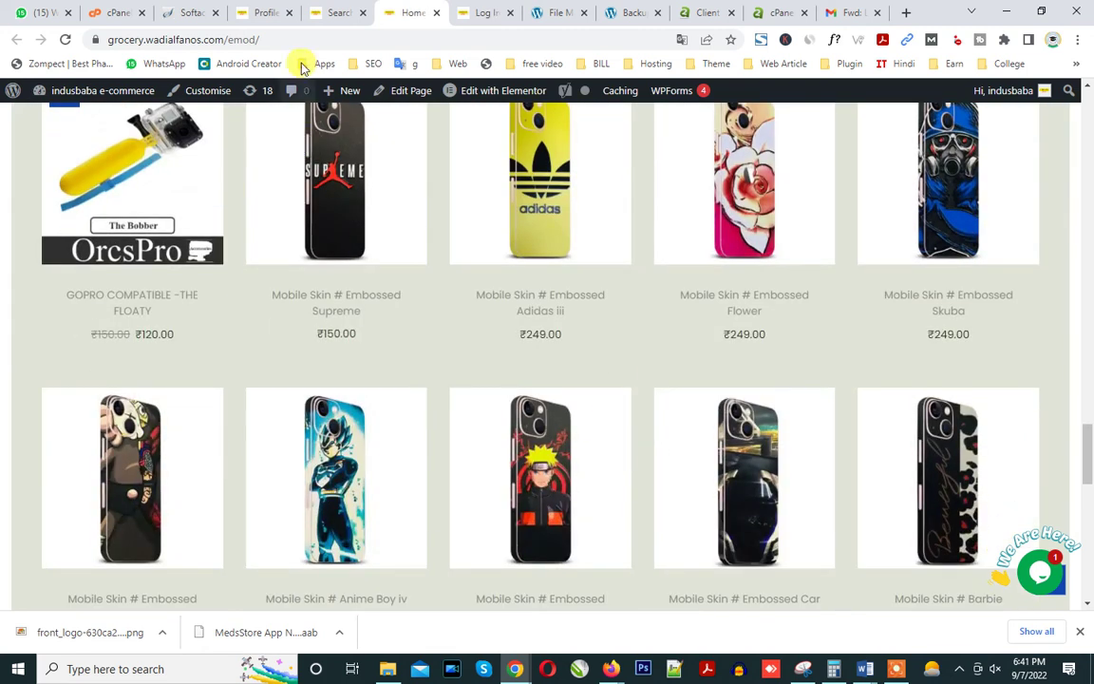
pyautogui.click(327, 12)
pyautogui.click(351, 408)
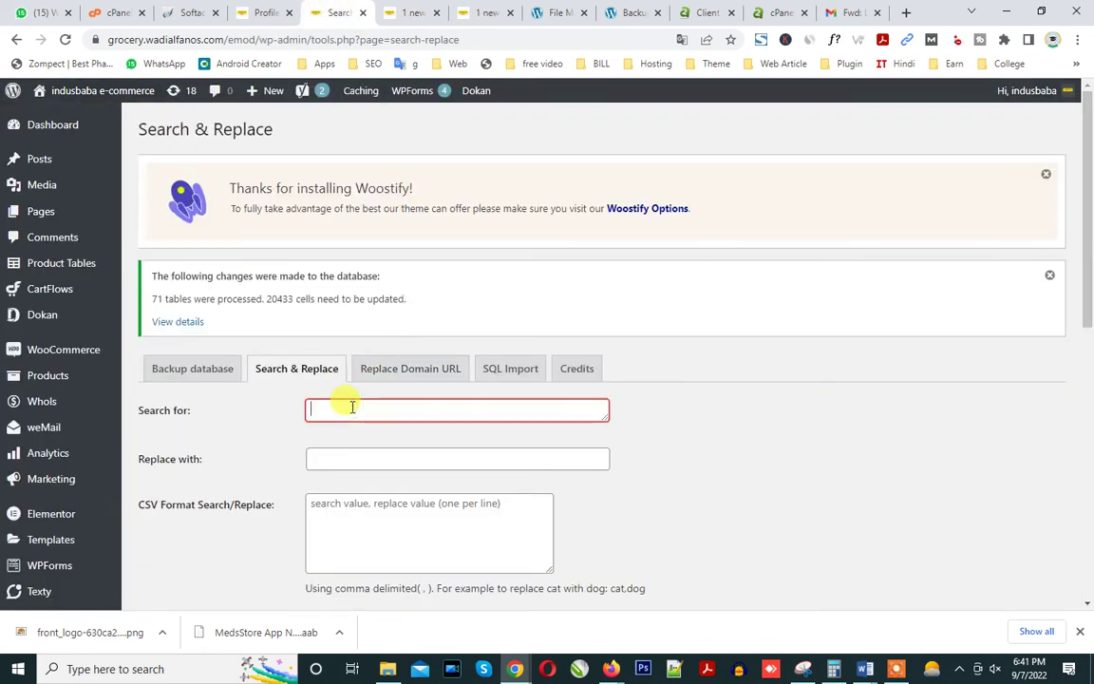
# Enter admin as the replacement value and run a dry-run test.
pyautogui.click(337, 455)
pyautogui.write('admin')
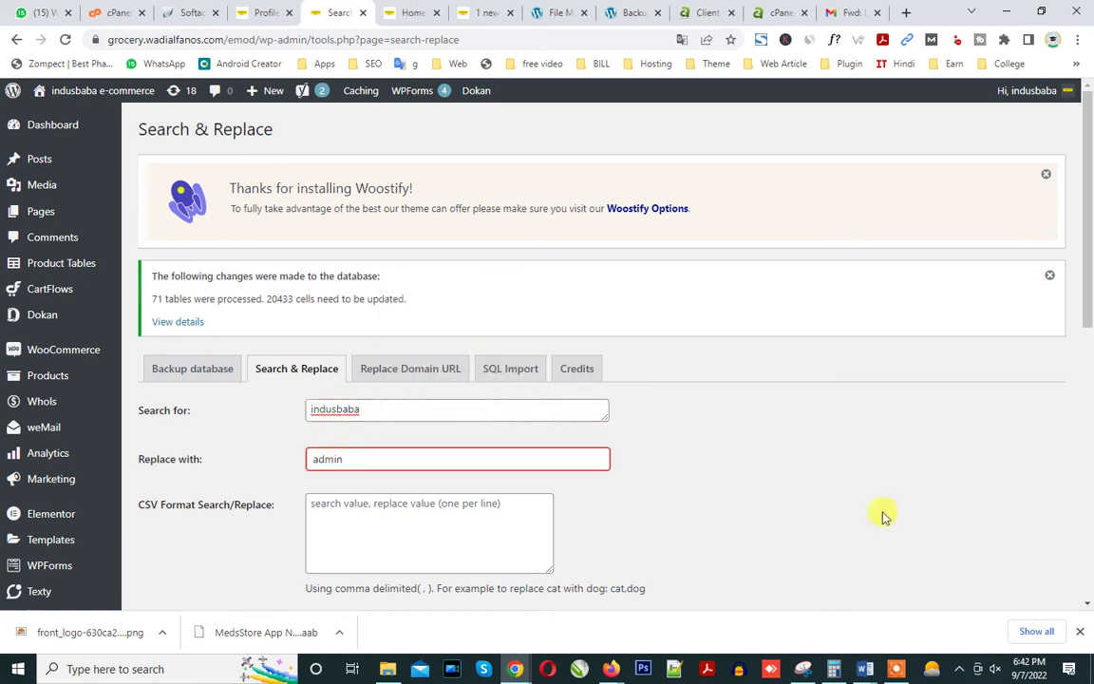
pyautogui.scroll(-7, 867, 510)
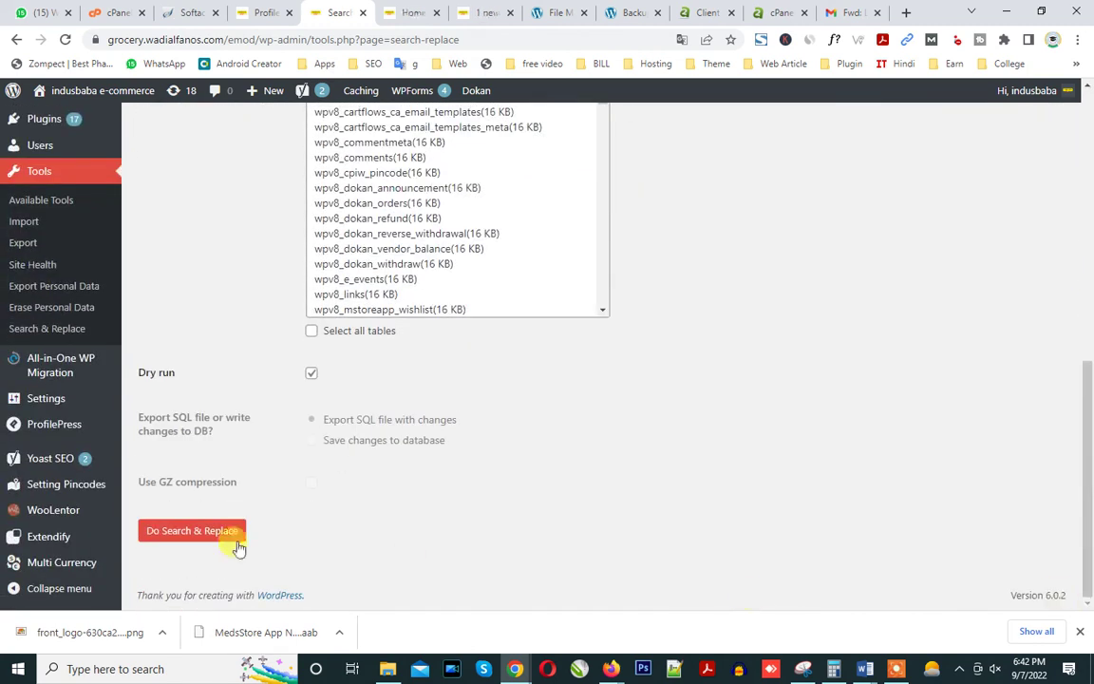
pyautogui.click(207, 534)
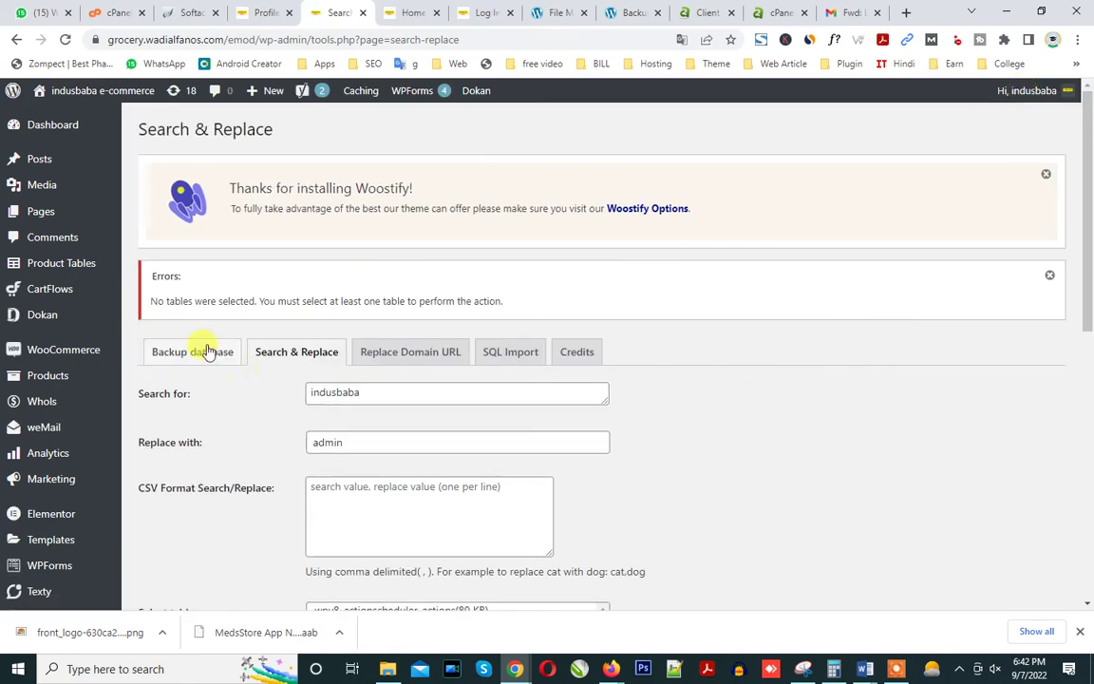
# Select all tables, disable dry run, save changes to the database, and run the replacement.
pyautogui.moveTo(1087, 251); pyautogui.dragTo(1087, 505)
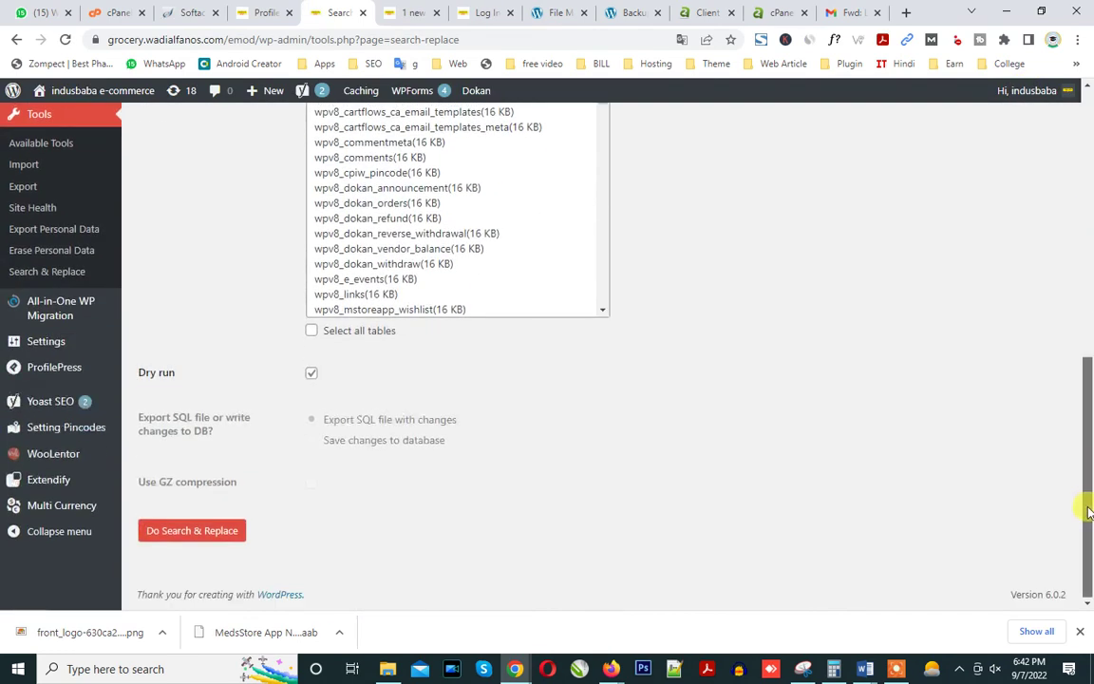
pyautogui.click(311, 331)
pyautogui.click(311, 372)
pyautogui.click(313, 441)
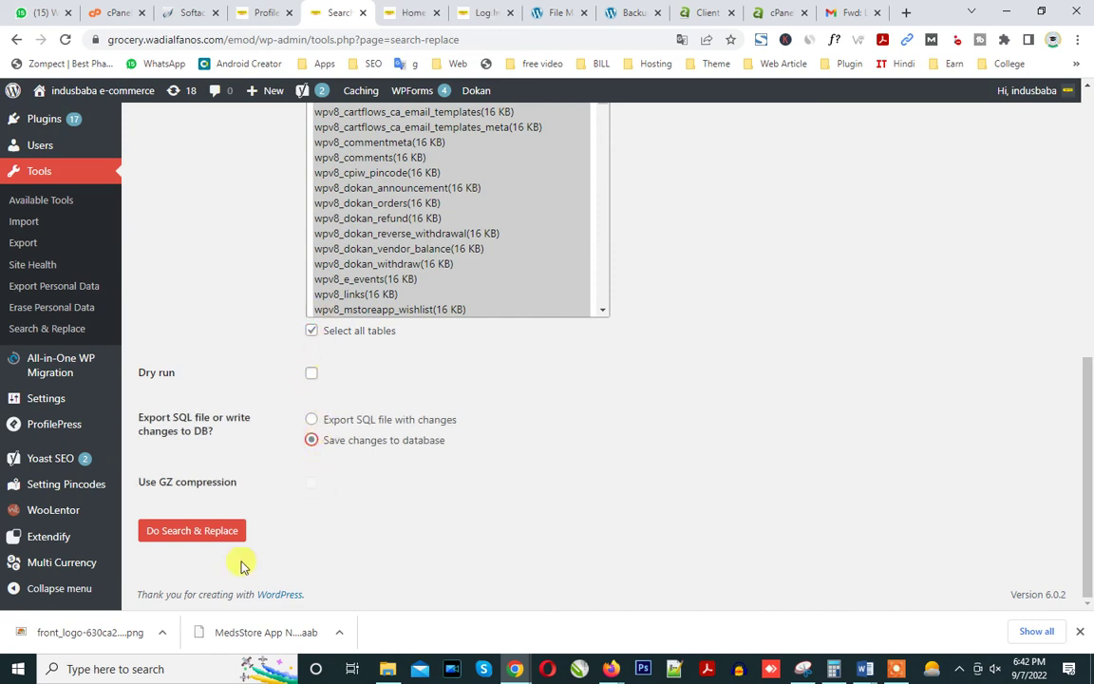
pyautogui.moveTo(1087, 500)
pyautogui.mouseDown()
pyautogui.moveTo(1086, 236)
pyautogui.moveTo(1087, 524)
pyautogui.mouseUp()
pyautogui.click(219, 533)
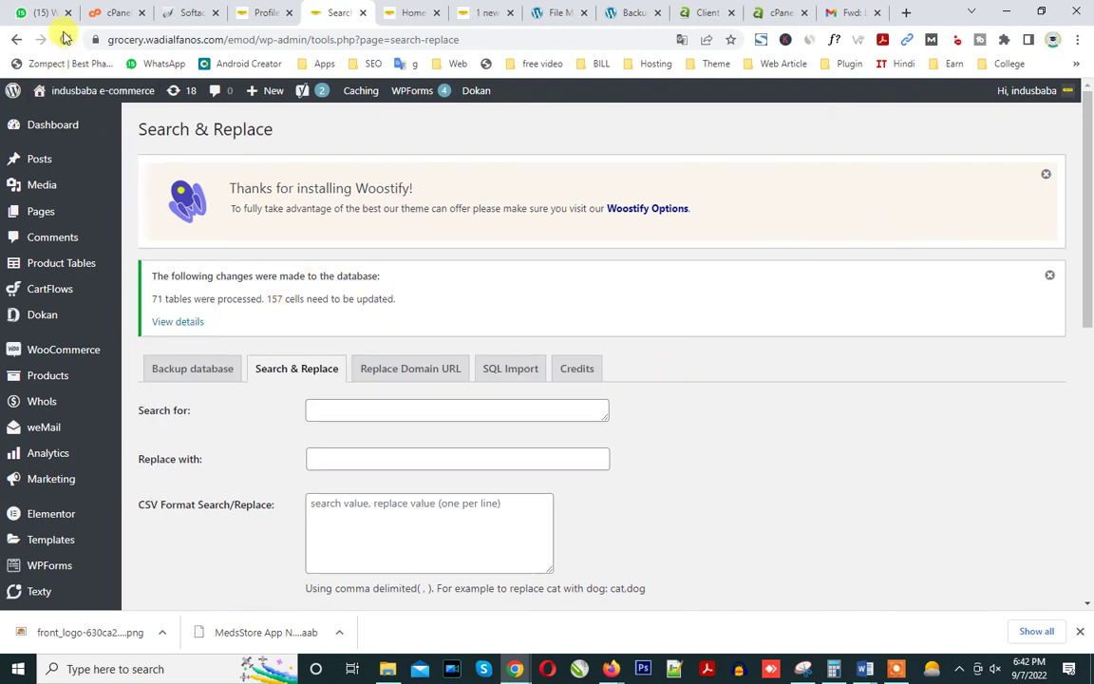
# Reload the sign-in page to confirm the admin e-commerce branding and autofill the admin username.
pyautogui.click(65, 39)
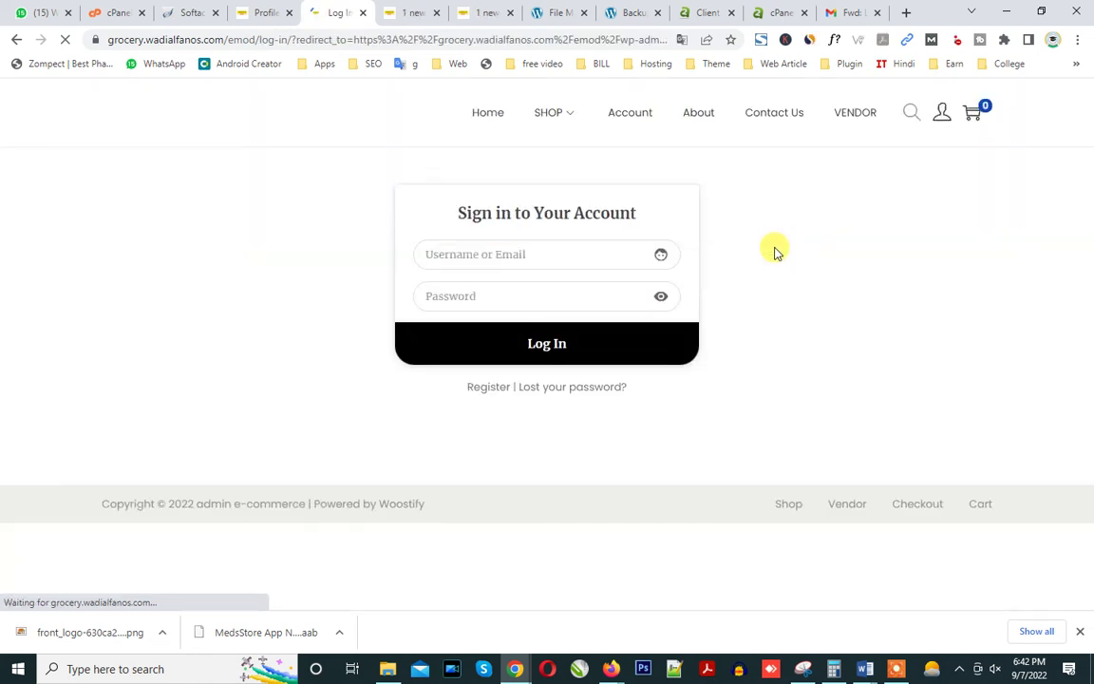
pyautogui.click(515, 253)
pyautogui.click(517, 295)
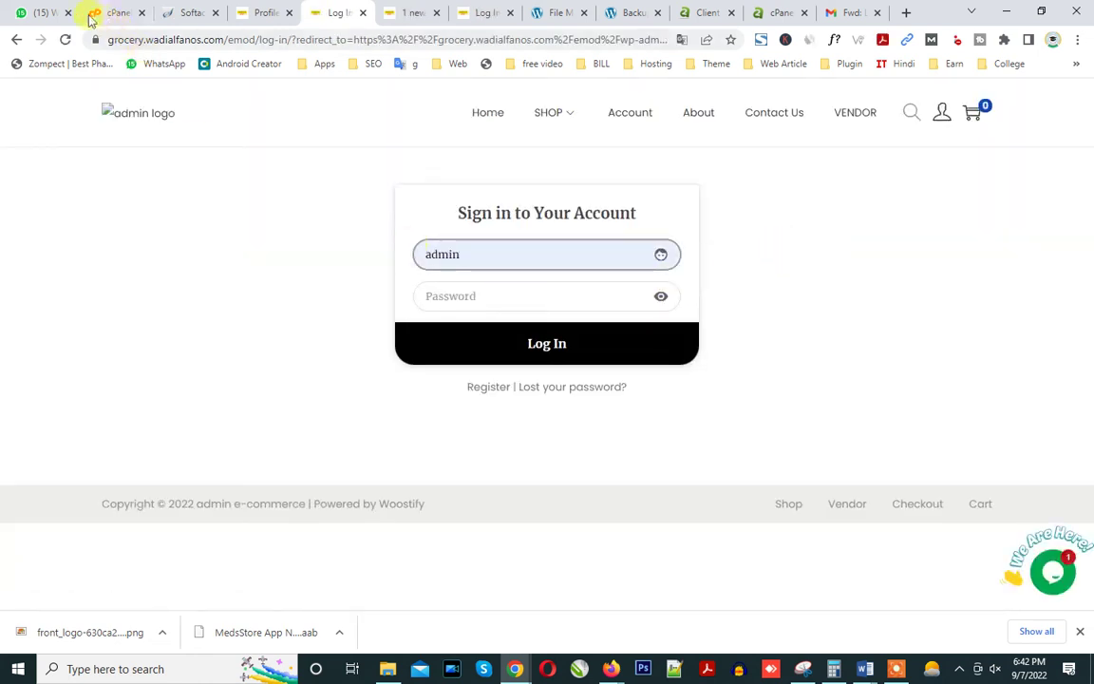
pyautogui.doubleClick(435, 252)
pyautogui.hotkey('ctrl', 'c')
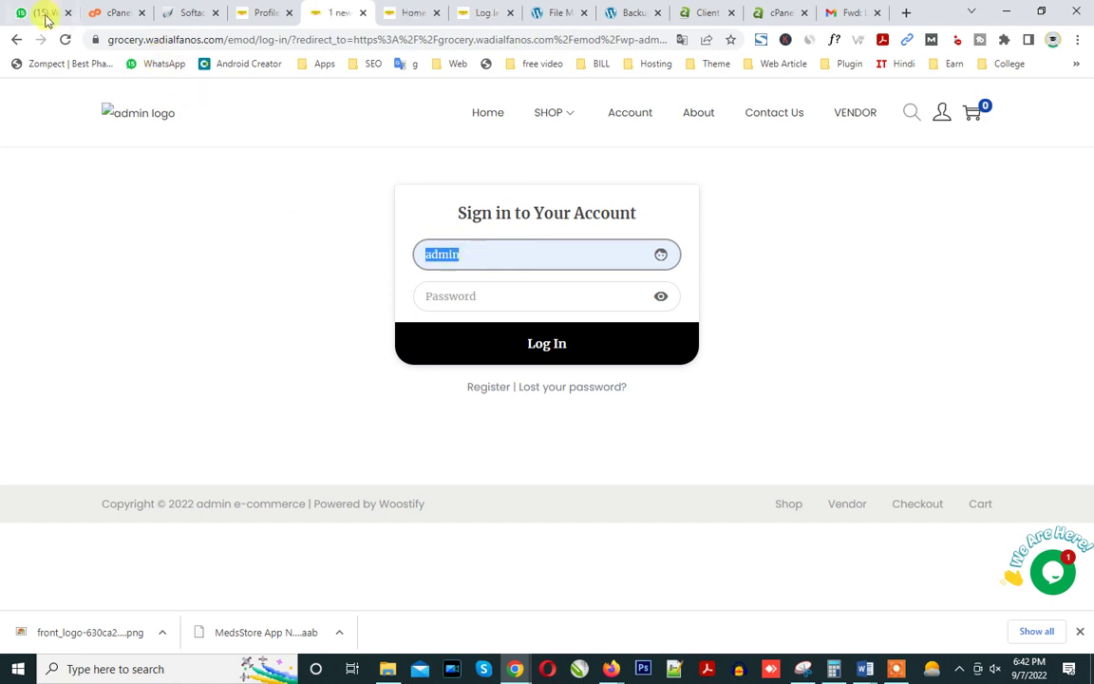
pyautogui.click(44, 13)
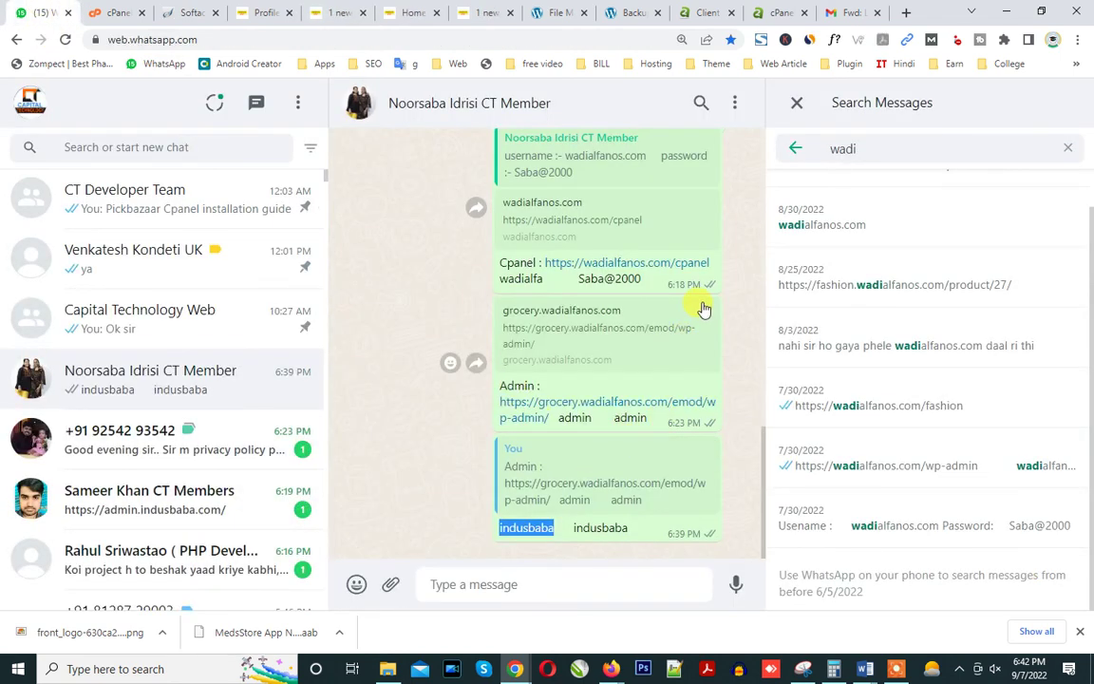
# Reply 'admin' to the 6:23 PM WhatsApp message and select the second old site name.
pyautogui.click(705, 308)
pyautogui.click(717, 371)
pyautogui.hotkey('ctrl', 'v')
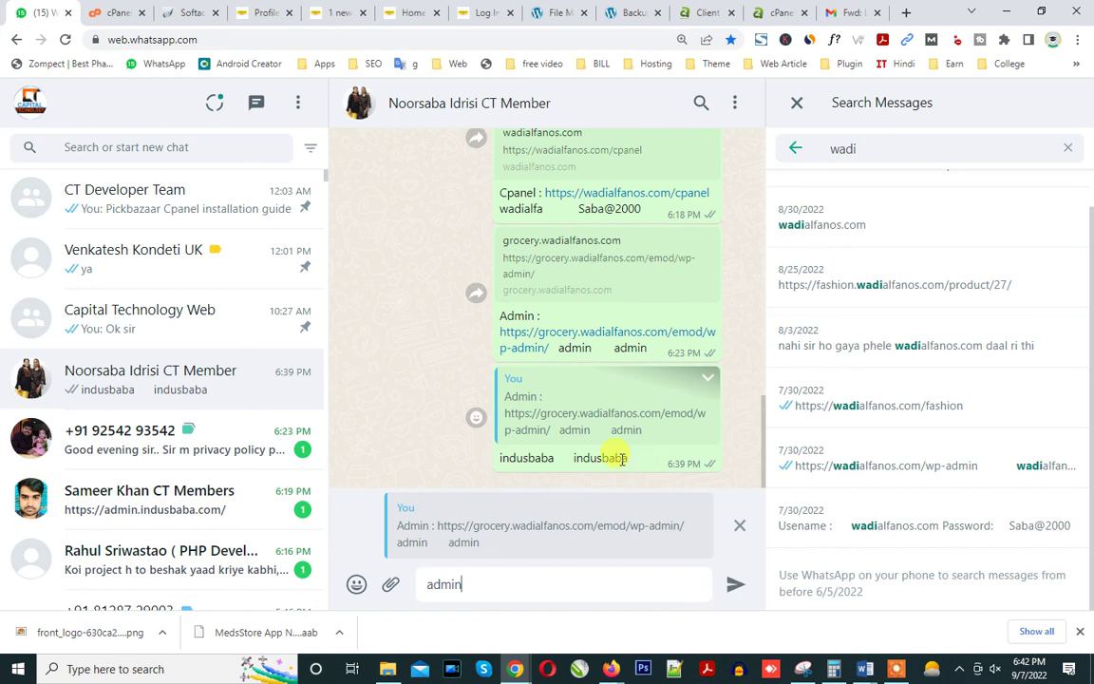
pyautogui.moveTo(574, 460); pyautogui.dragTo(626, 458)
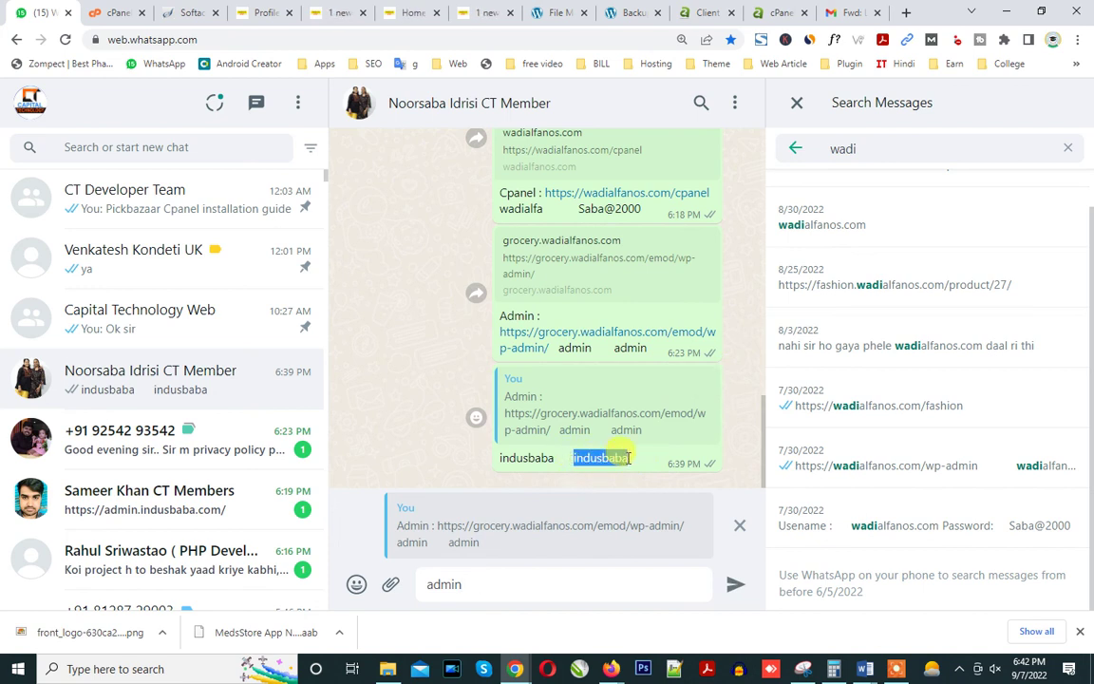
pyautogui.click(706, 379)
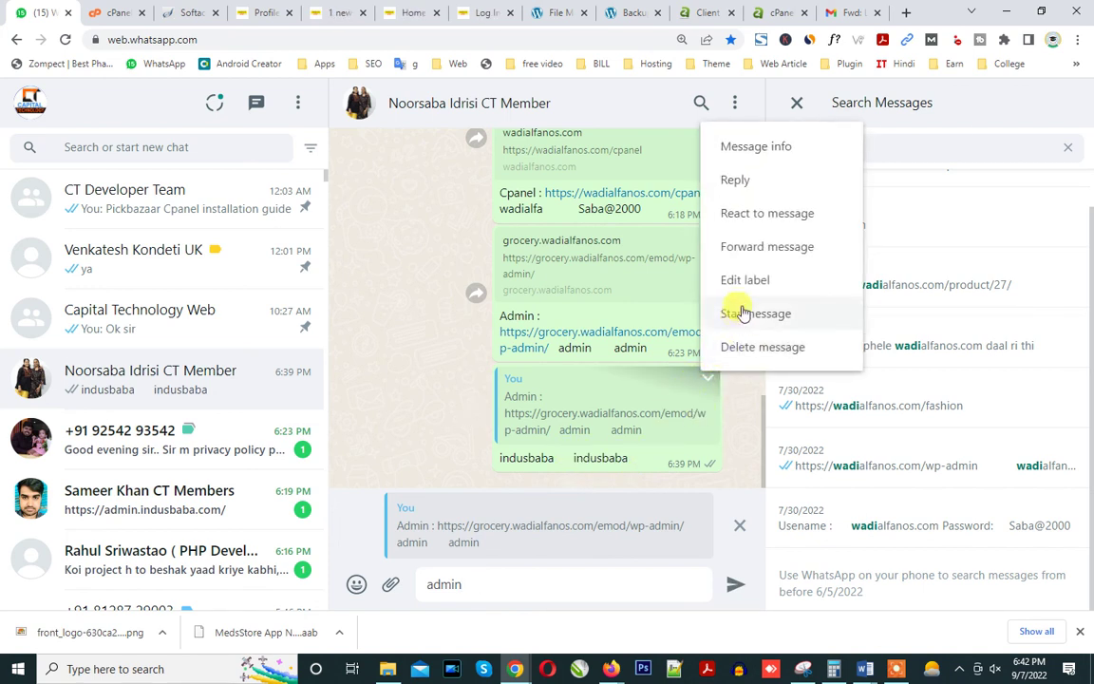
# Paste the account password into the sign-in page's Password field.
pyautogui.click(357, 9)
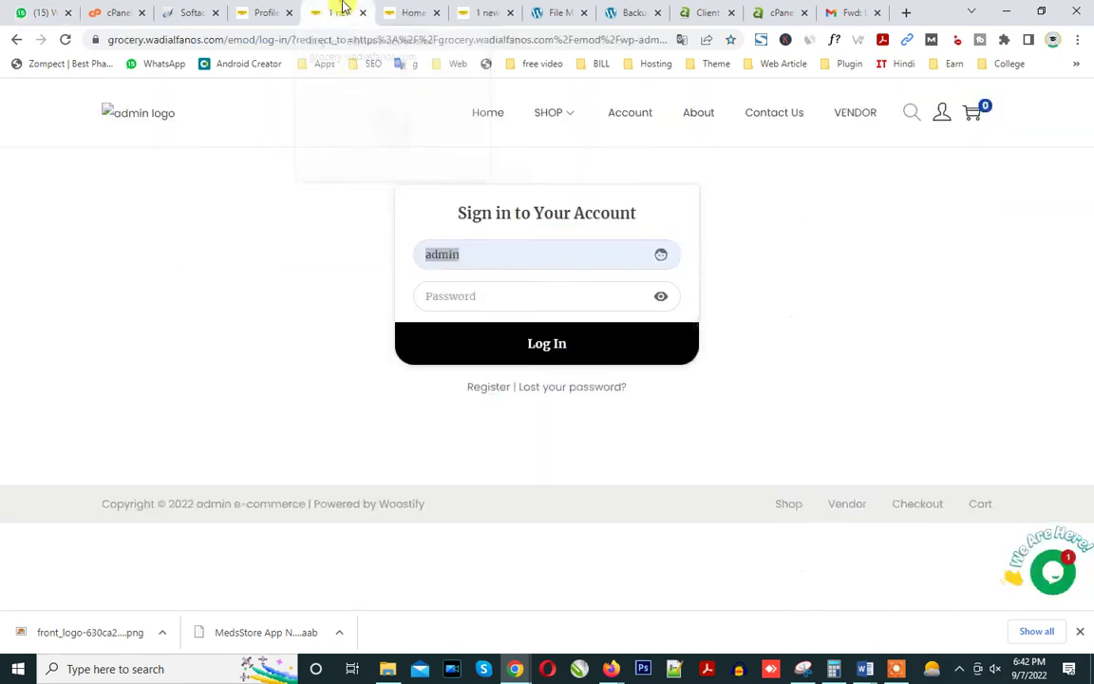
pyautogui.click(446, 302)
pyautogui.hotkey('ctrl', 'v')
# Submit the sign-in, then close the Search & Replace, shop, login, File Manager and Backups tabs.
pyautogui.click(459, 340)
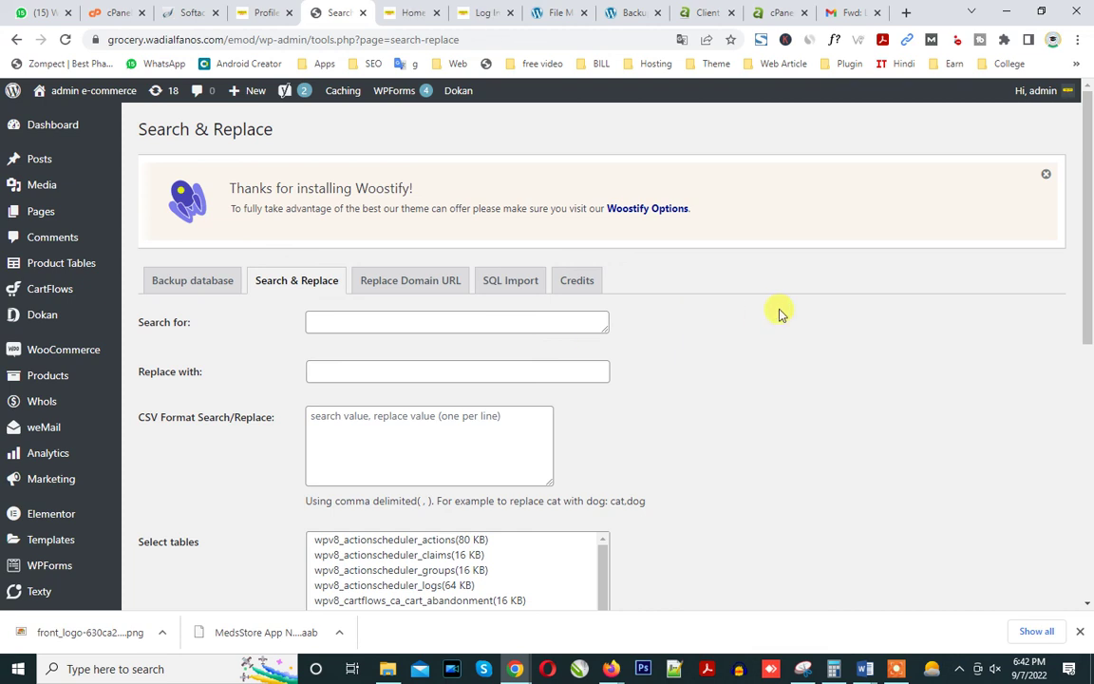
pyautogui.click(364, 14)
pyautogui.click(363, 14)
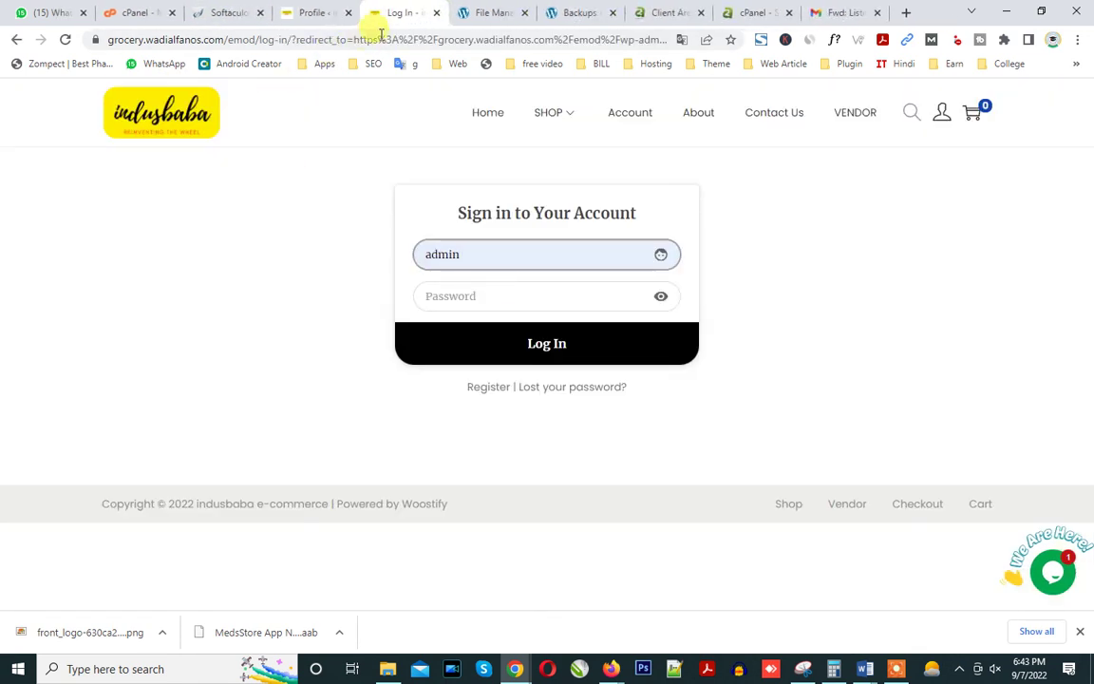
pyautogui.click(437, 12)
pyautogui.click(437, 12)
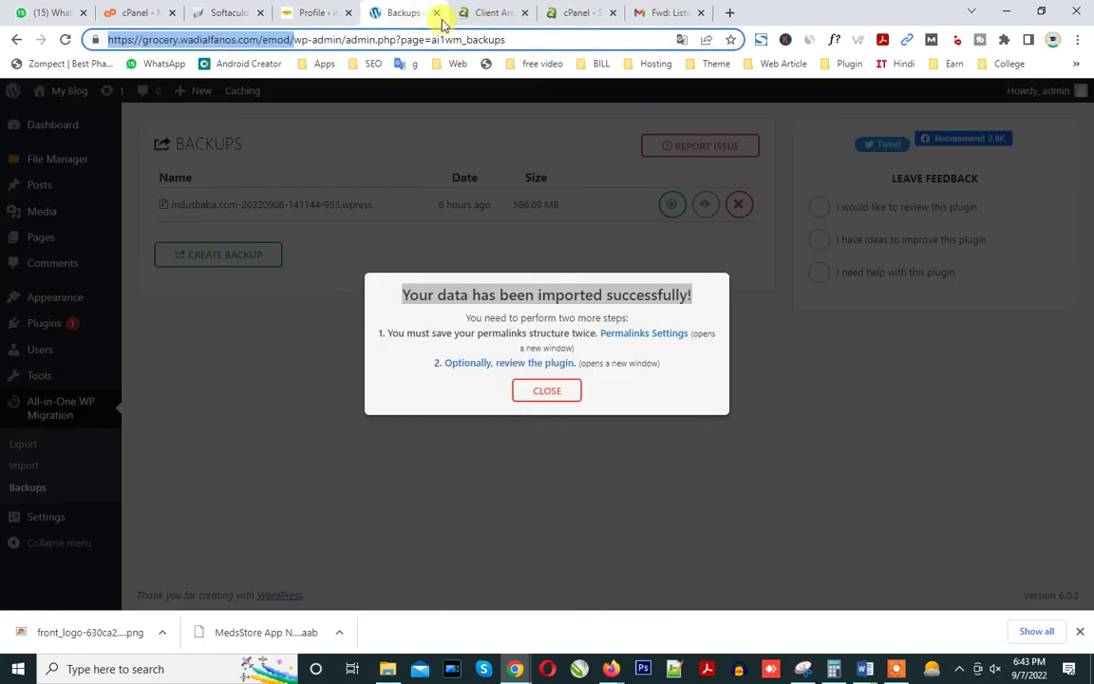
pyautogui.click(560, 390)
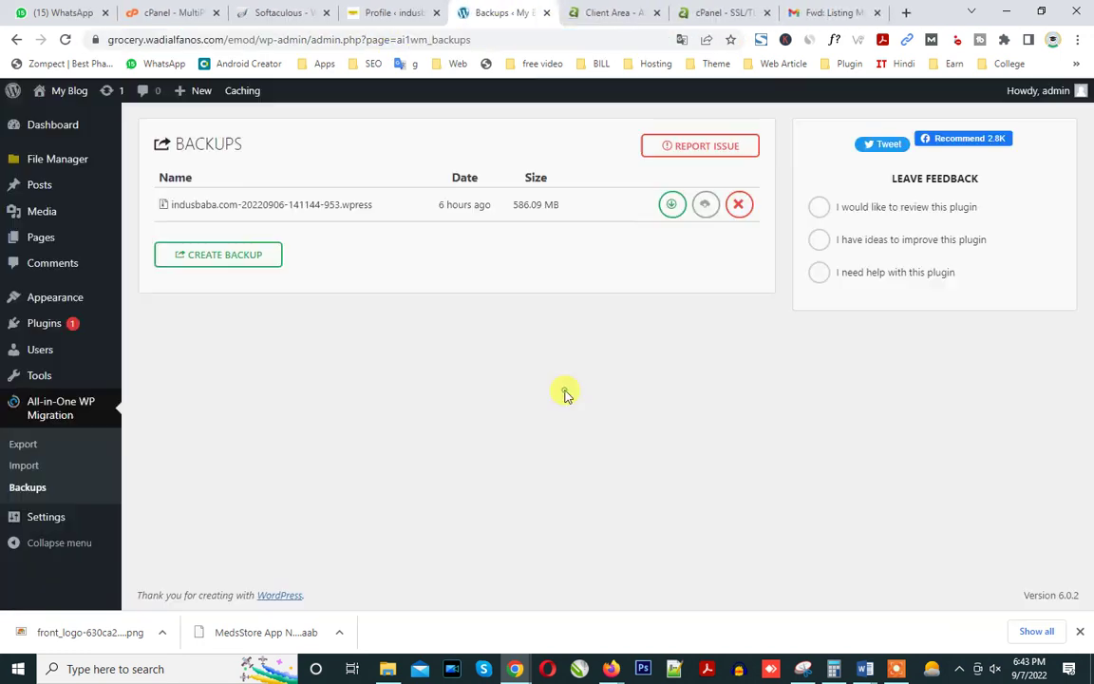
pyautogui.click(547, 12)
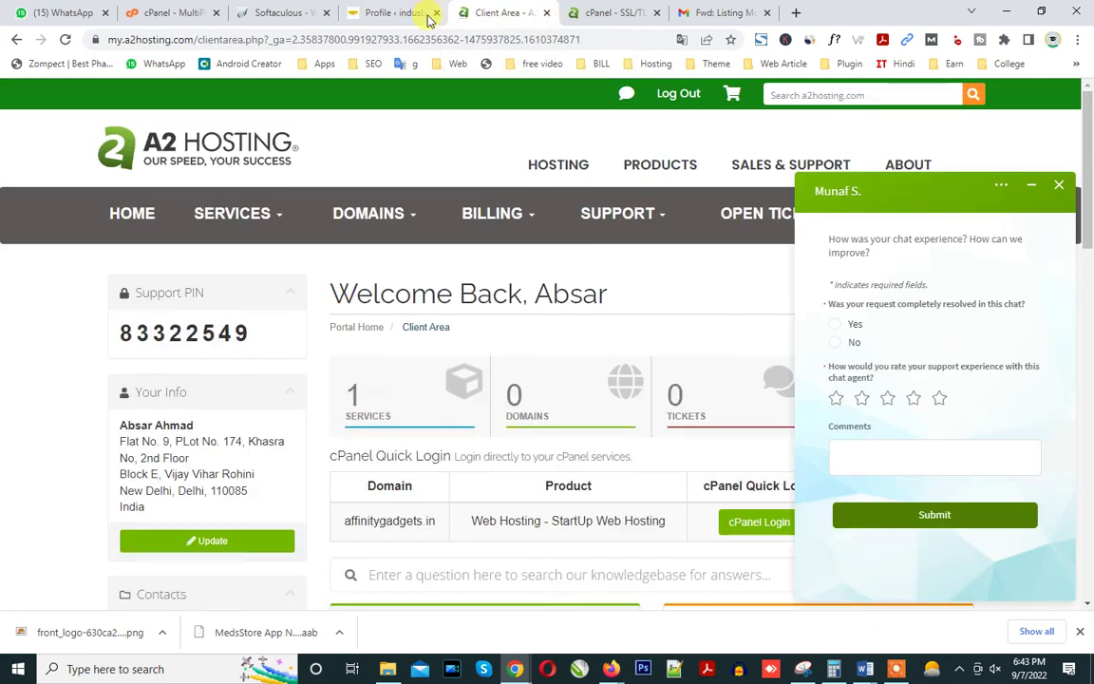
pyautogui.click(425, 14)
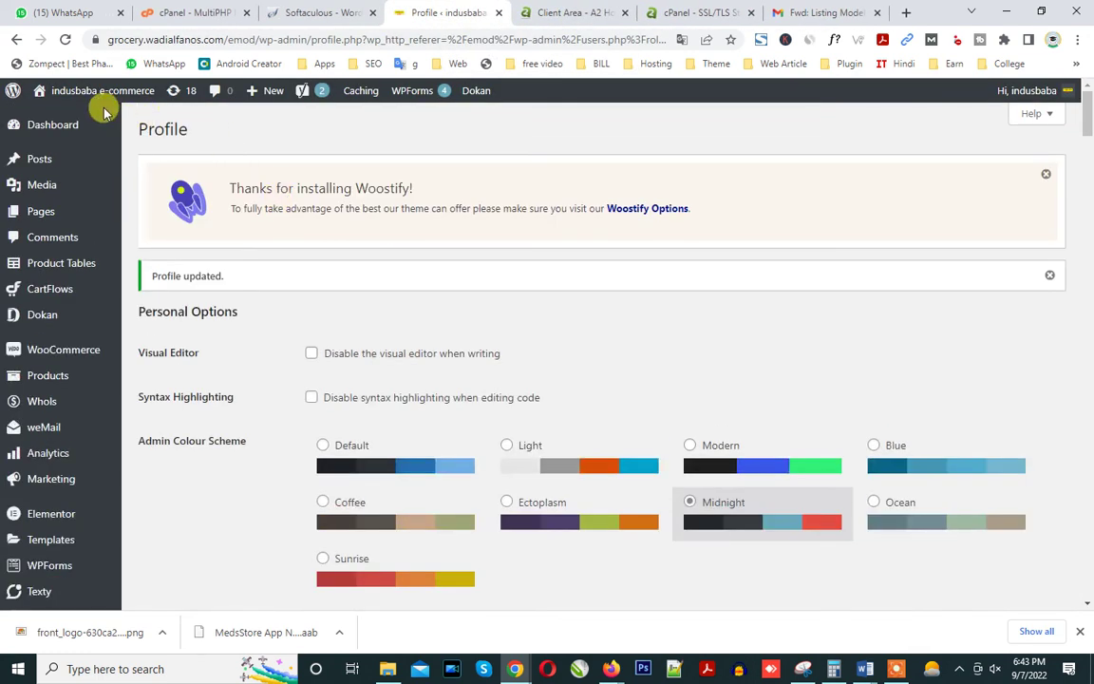
# Open the site's front end in a new tab from the admin bar's Visit Site link.
pyautogui.moveTo(91, 101)
pyautogui.rightClick(66, 119)
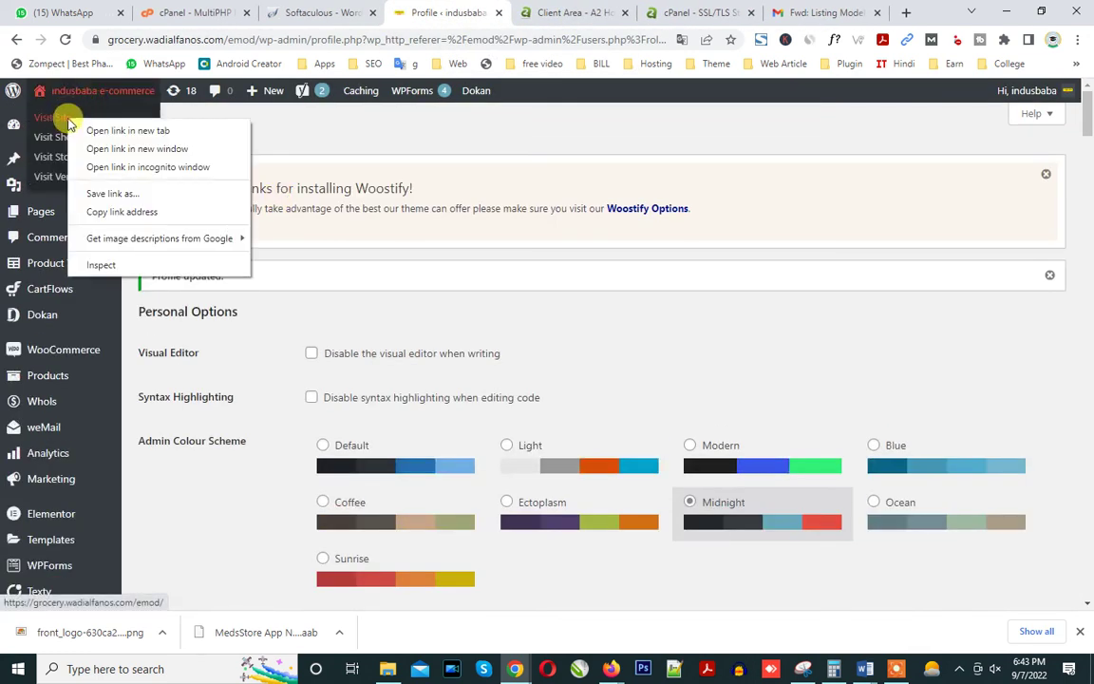
pyautogui.click(91, 129)
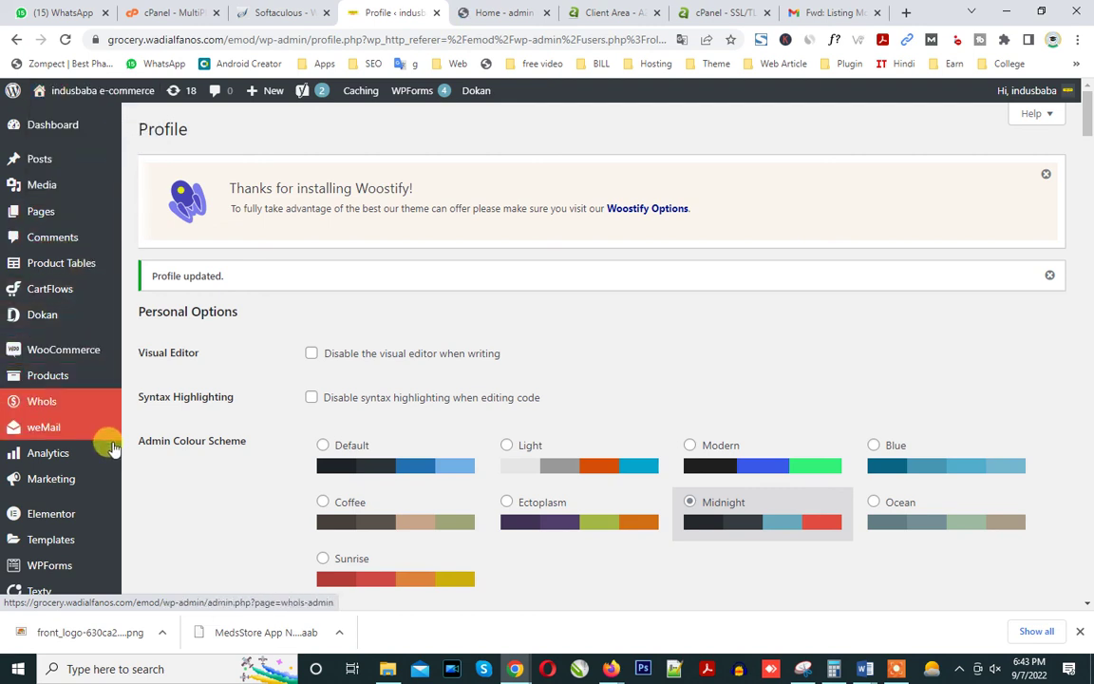
# Switch to the forwarded Listing e-mail in Gmail.
pyautogui.scroll(-4, 216, 379)
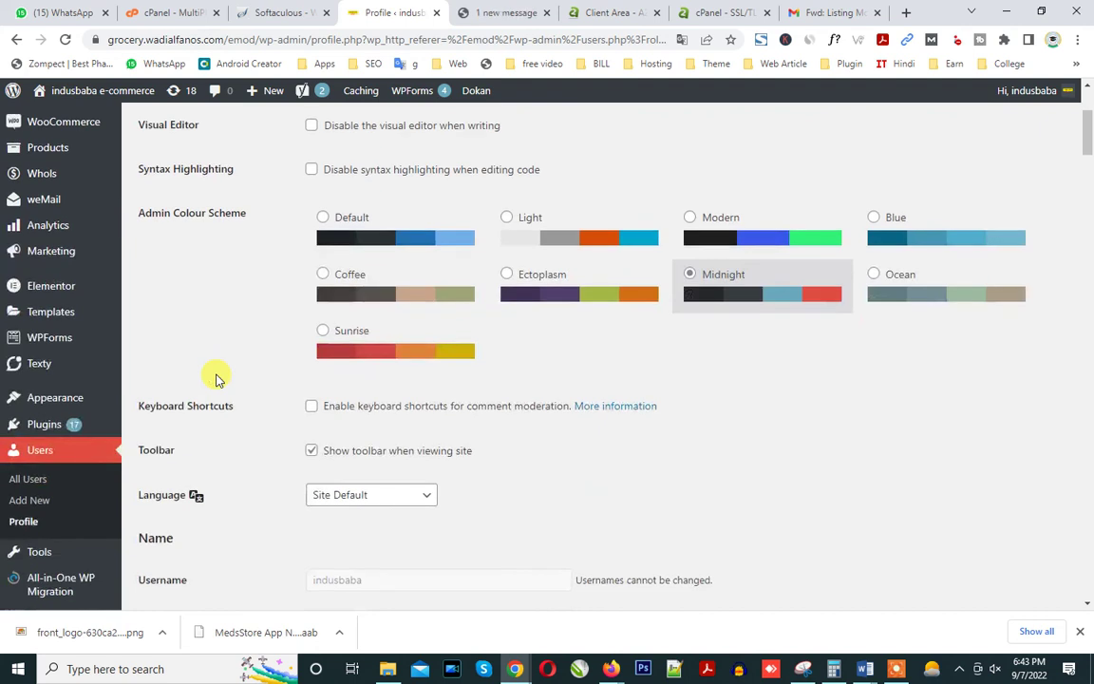
pyautogui.scroll(4, 216, 379)
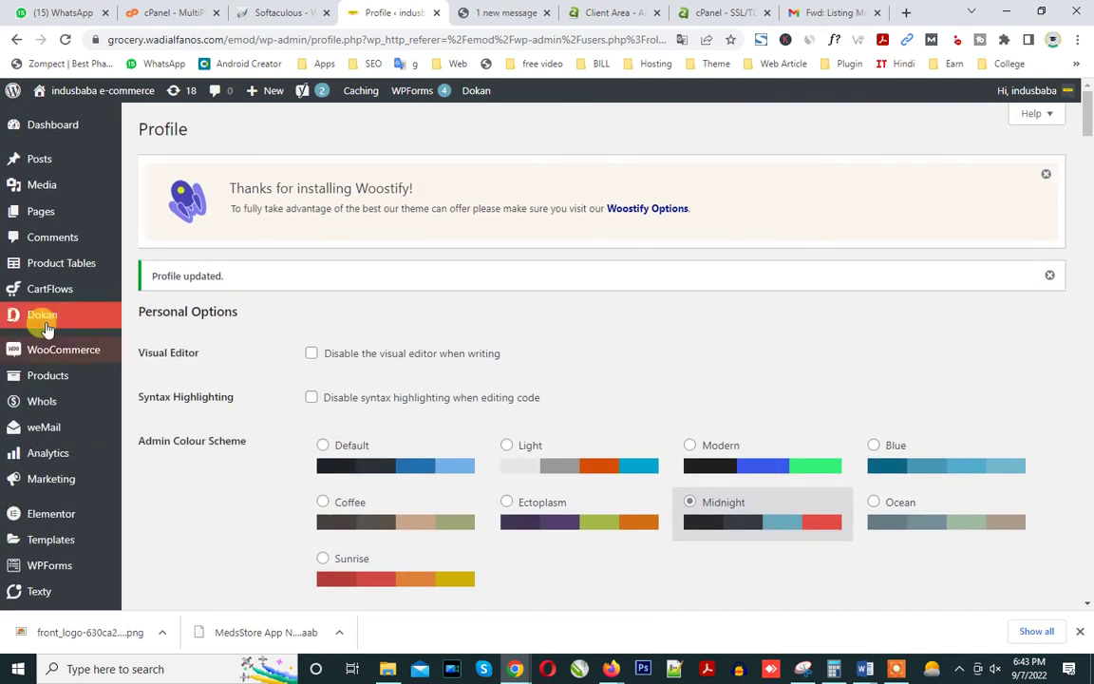
pyautogui.moveTo(108, 446)
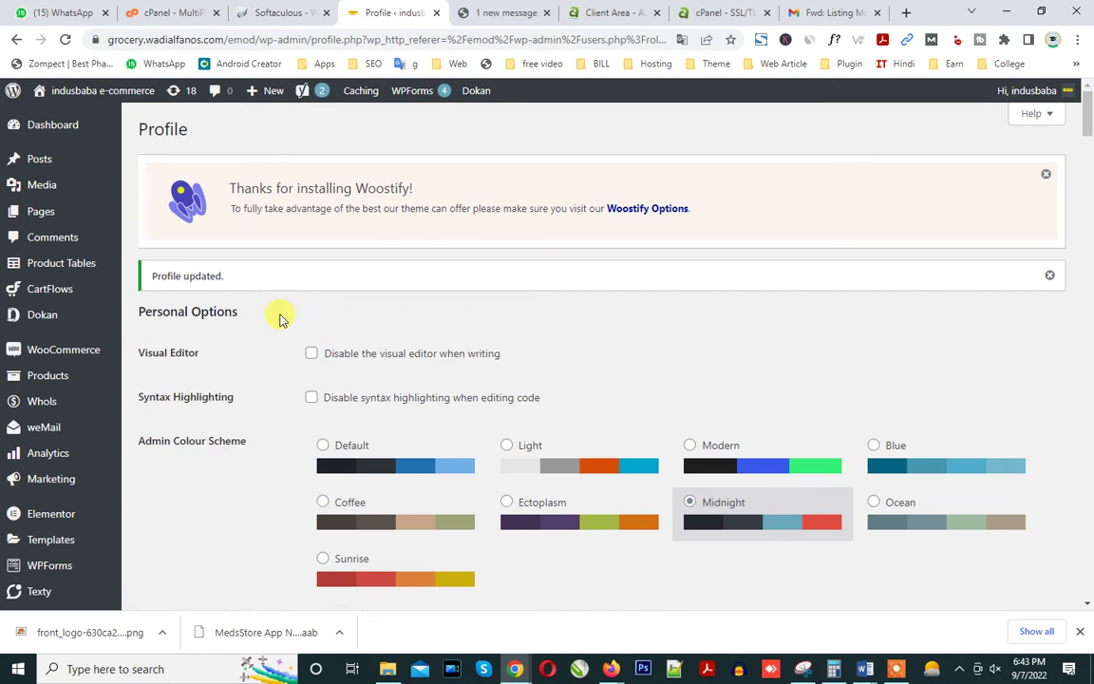
pyautogui.click(802, 12)
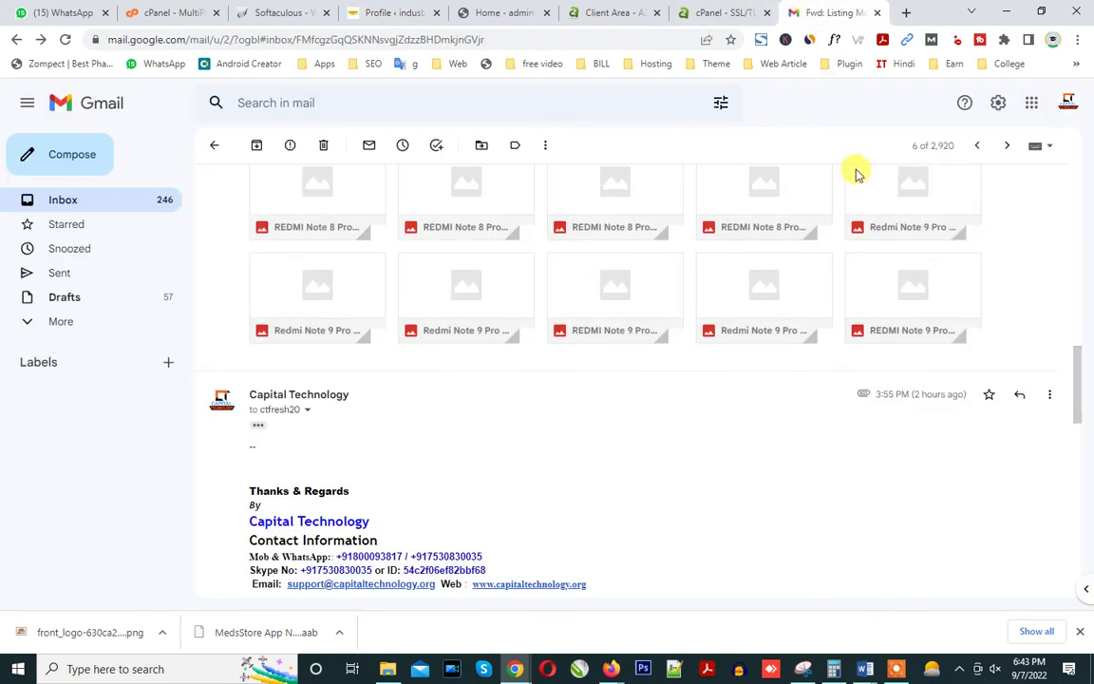
# Launch Google Docs from the Gmail apps grid and browse the recent documents list.
pyautogui.scroll(3, 950, 189)
pyautogui.click(1031, 103)
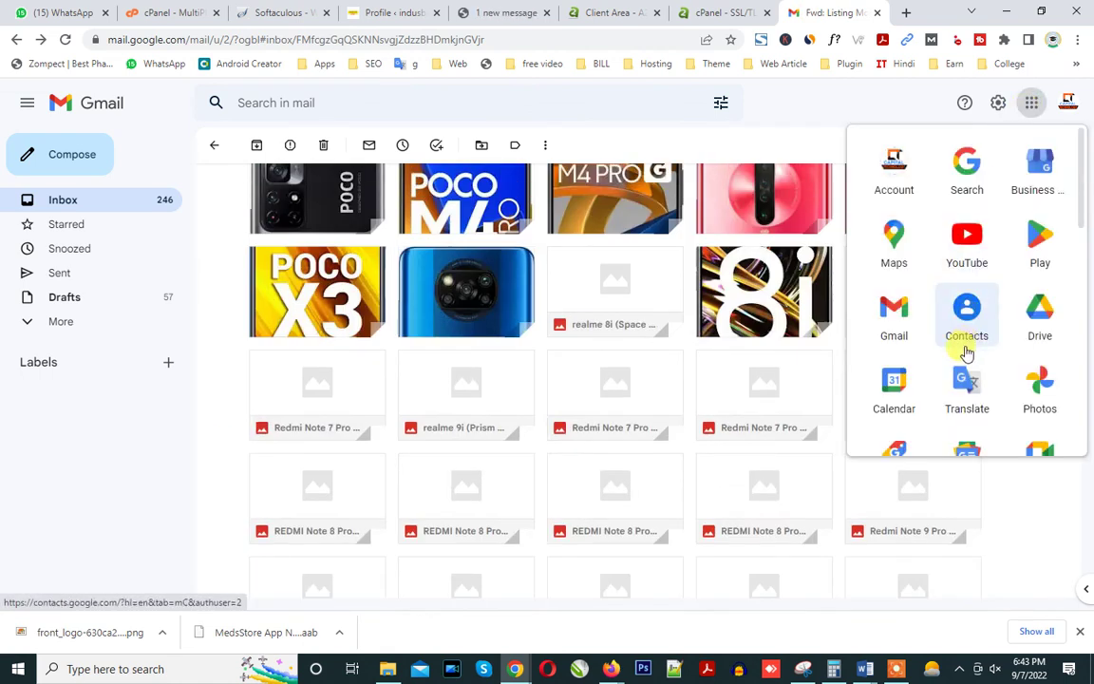
pyautogui.scroll(-3, 966, 353)
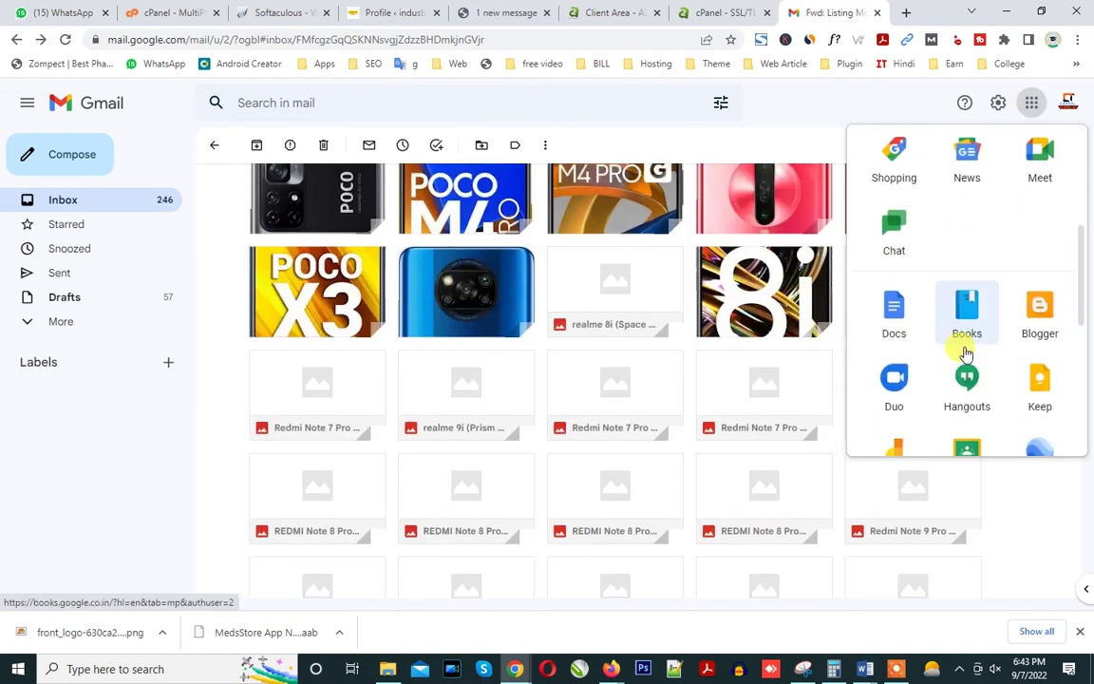
pyautogui.click(896, 319)
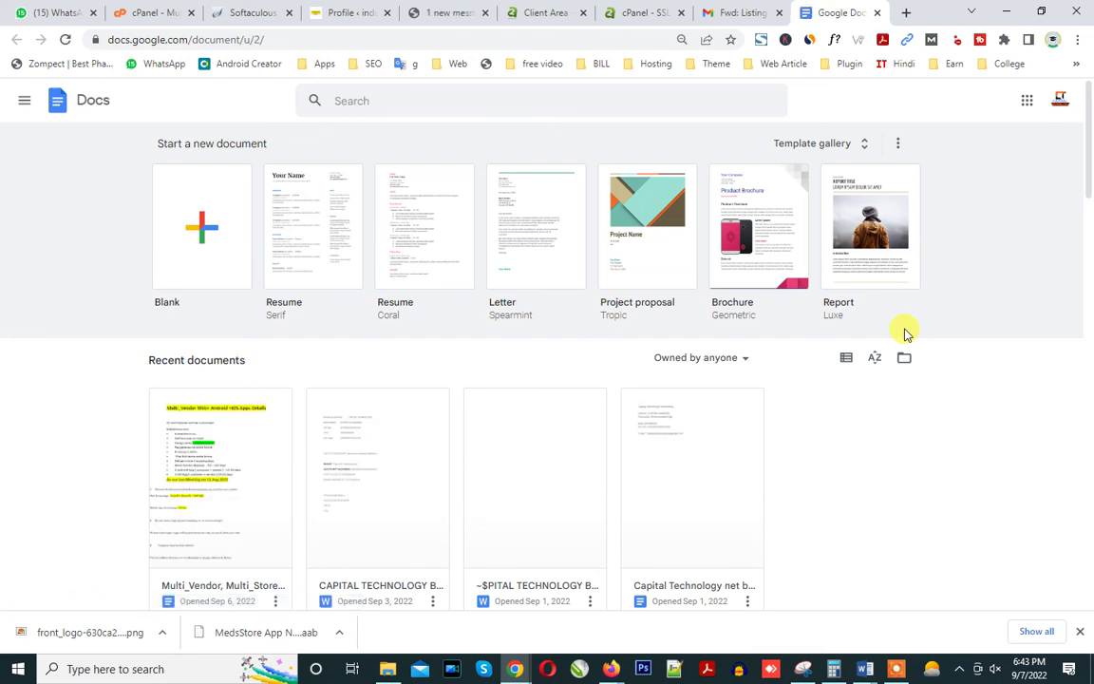
pyautogui.scroll(-4, 576, 390)
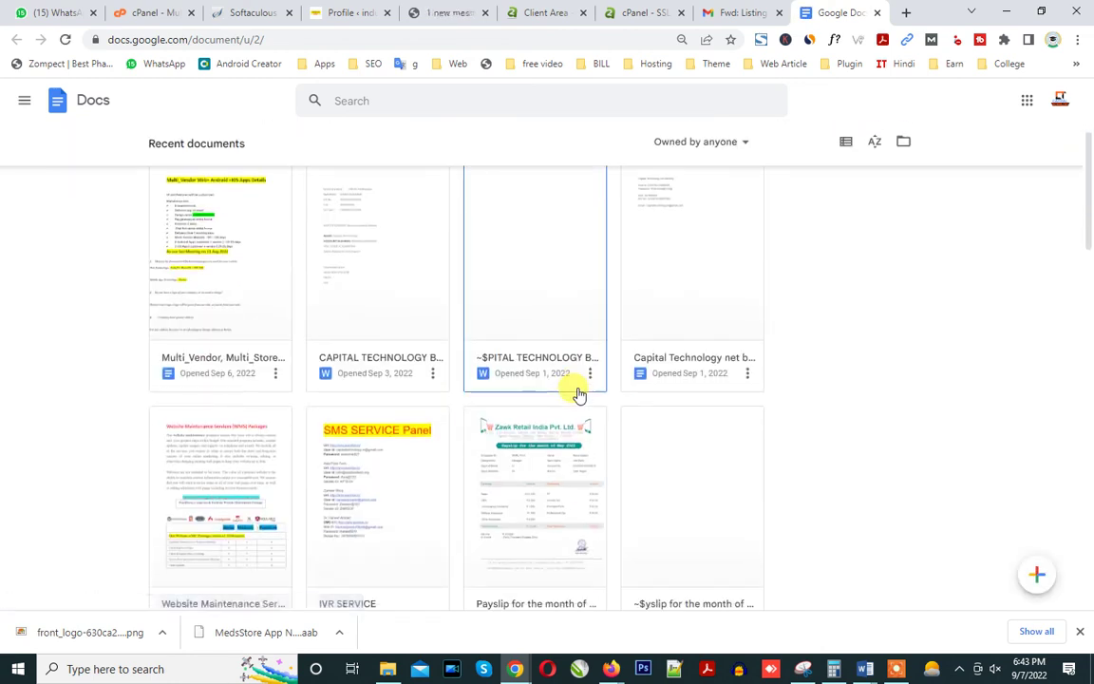
pyautogui.scroll(2, 578, 394)
pyautogui.scroll(1, 579, 394)
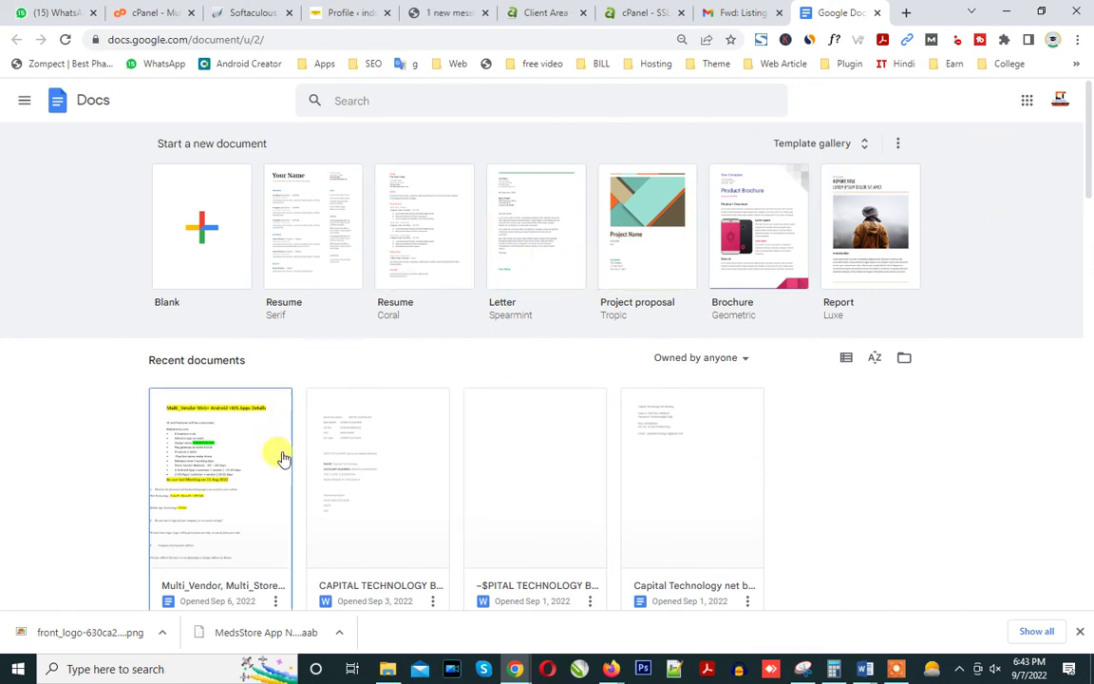
# Close the Docs, Gmail, cPanel SSL/TLS, A2 Hosting and extra shop tabs.
pyautogui.click(879, 13)
pyautogui.click(878, 13)
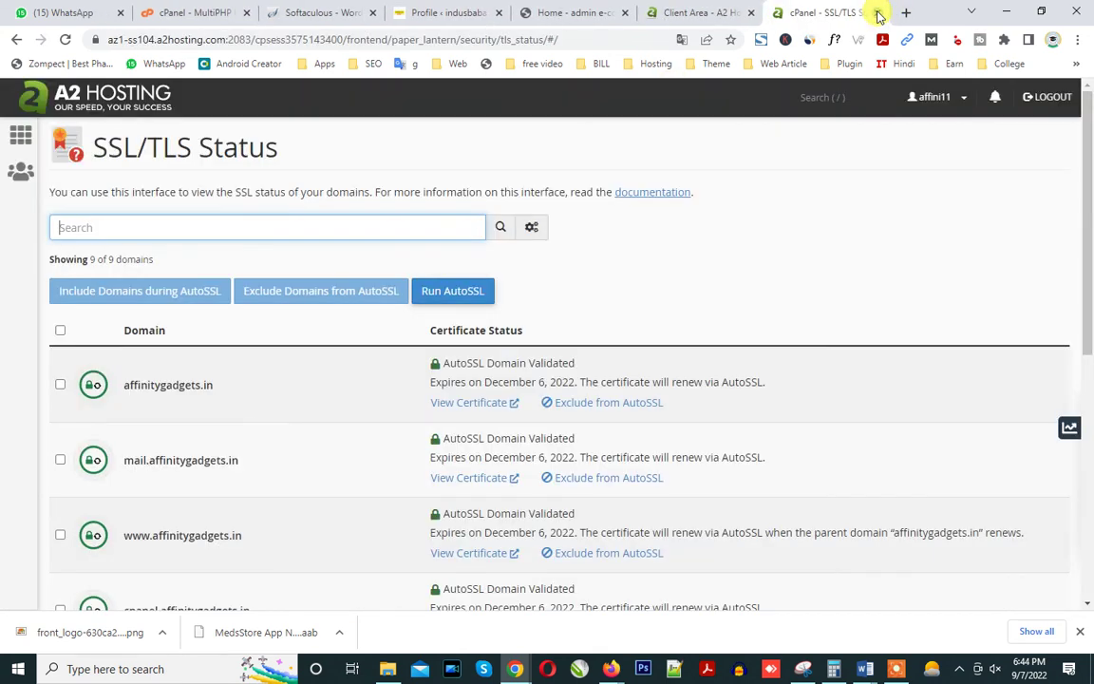
pyautogui.click(878, 13)
pyautogui.click(878, 14)
pyautogui.click(879, 13)
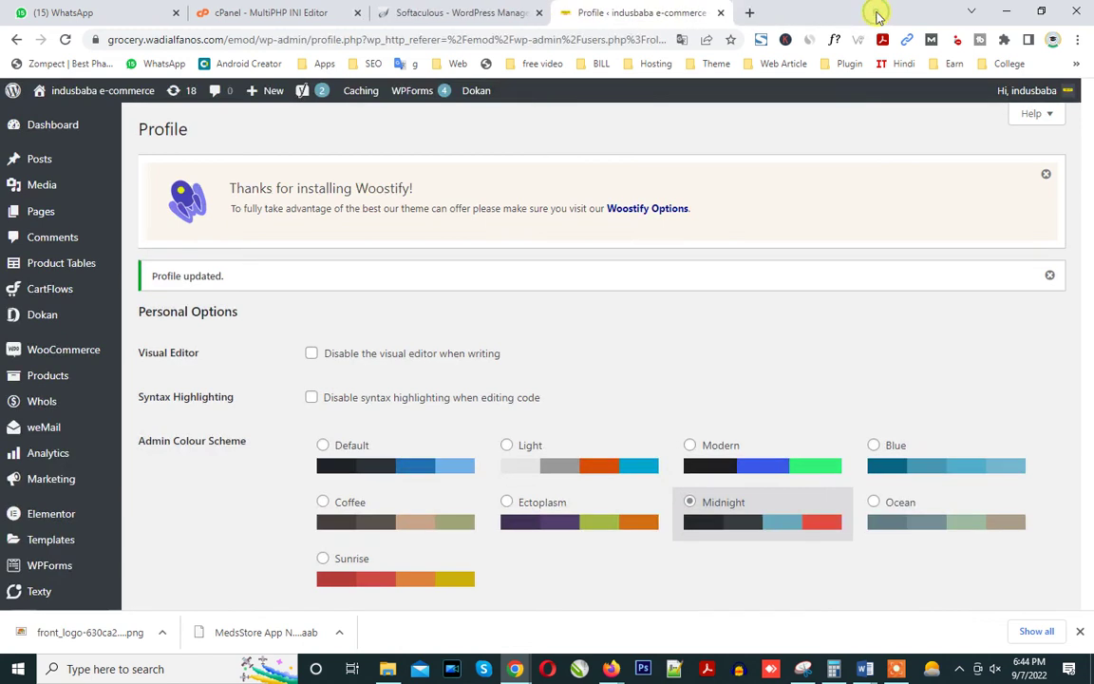
# Open the site's home page, now titled admin e-commerce, in a new tab.
pyautogui.moveTo(73, 95)
pyautogui.rightClick(66, 117)
pyautogui.click(83, 127)
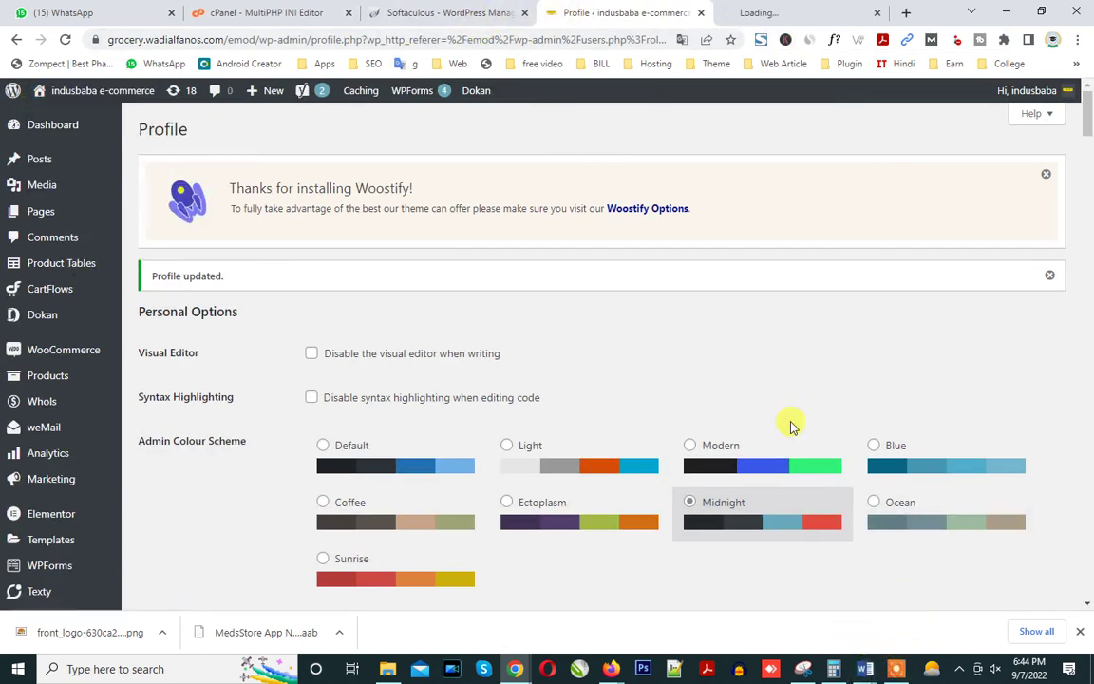
pyautogui.click(765, 11)
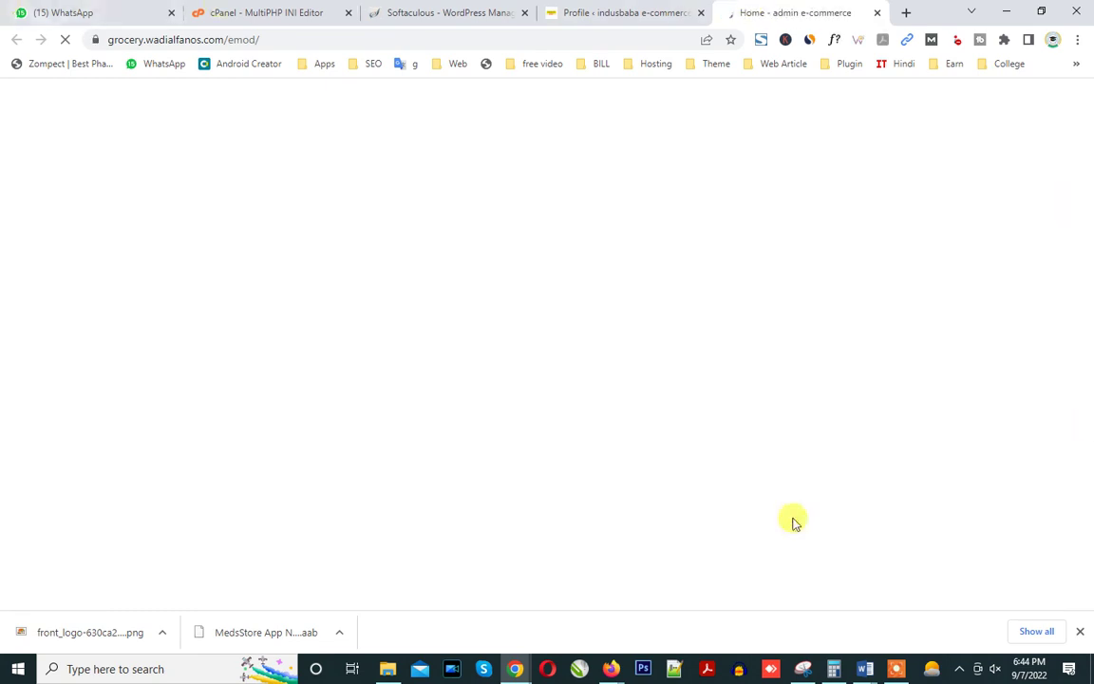